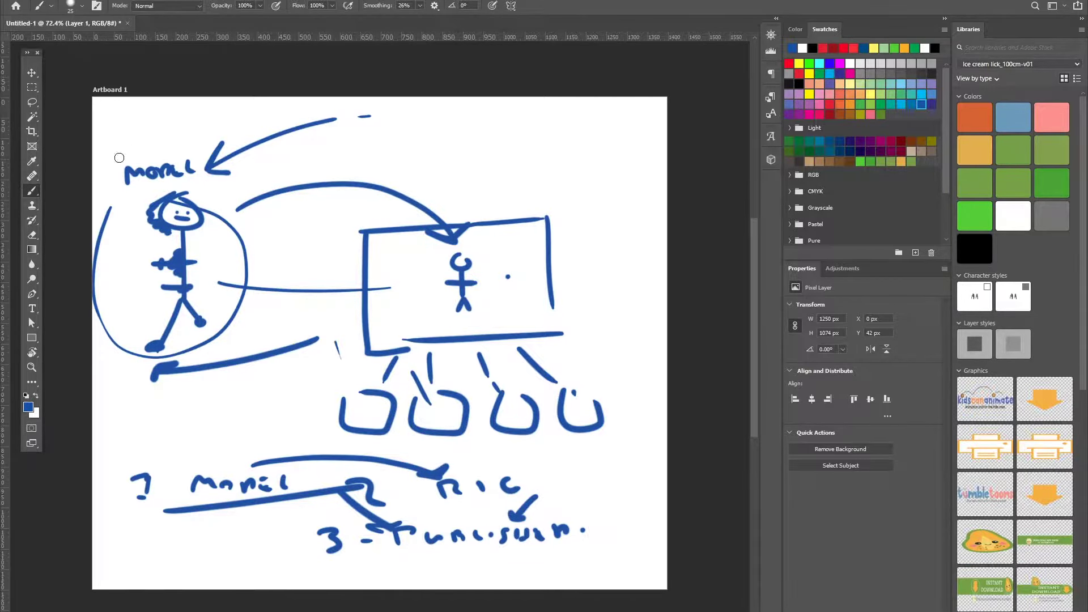
- Exit Photoshop and switch to the character model scene in Maya
key("alt+f")
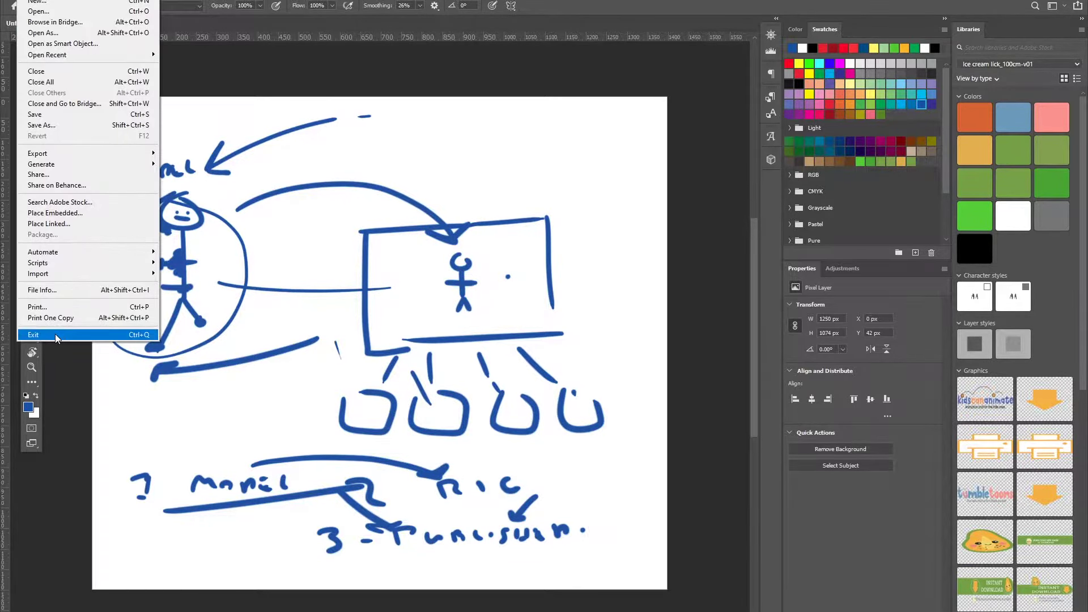
left_click(127, 335)
left_click(530, 229)
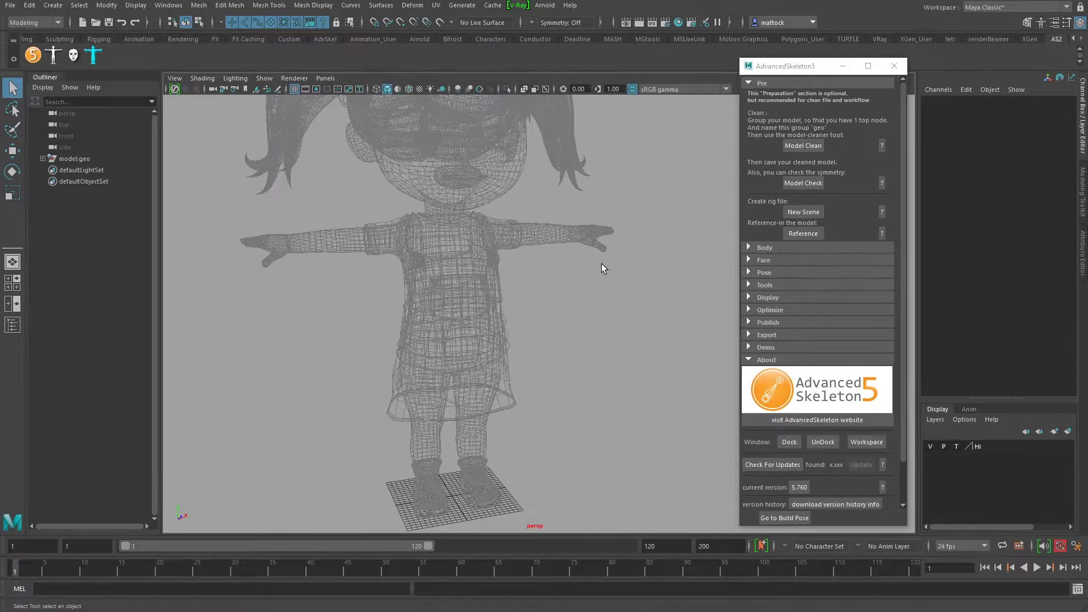
- Toggle the visibility of the character's display layer and cycle its display type back to Template
scroll(517, 258, "down", 4)
middle_click_drag(505, 267, 471, 325, "alt")
mouse_move(471, 325)
left_mouse_down("alt")
mouse_move(384, 328)
mouse_move(470, 322)
left_mouse_up("alt")
scroll(396, 319, "up", 3)
middle_click_drag(425, 323, 478, 300, "alt")
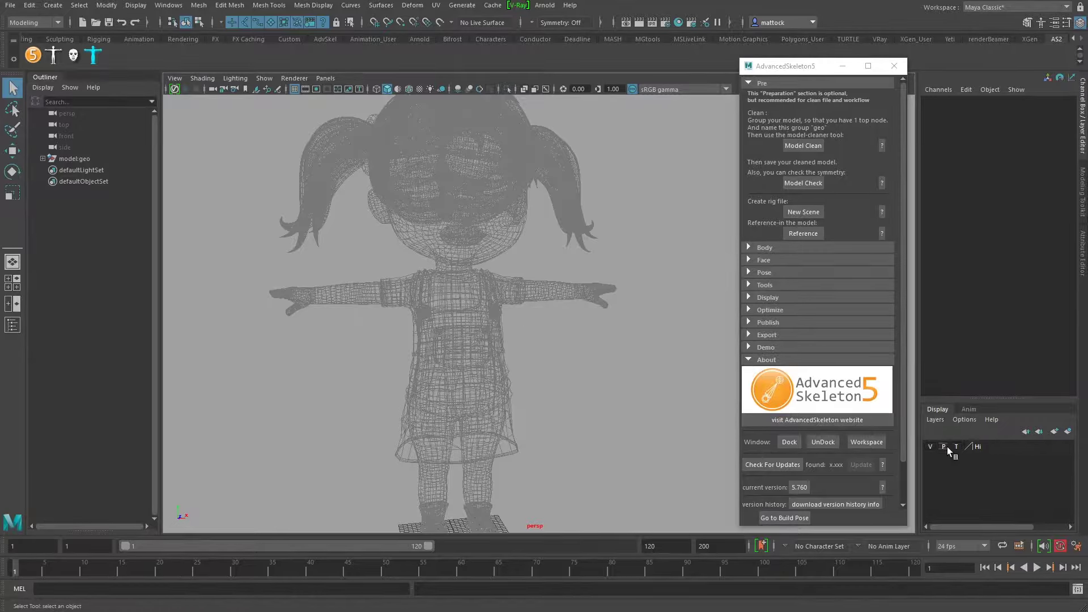
left_click(930, 447)
left_click(931, 446)
left_click(957, 446)
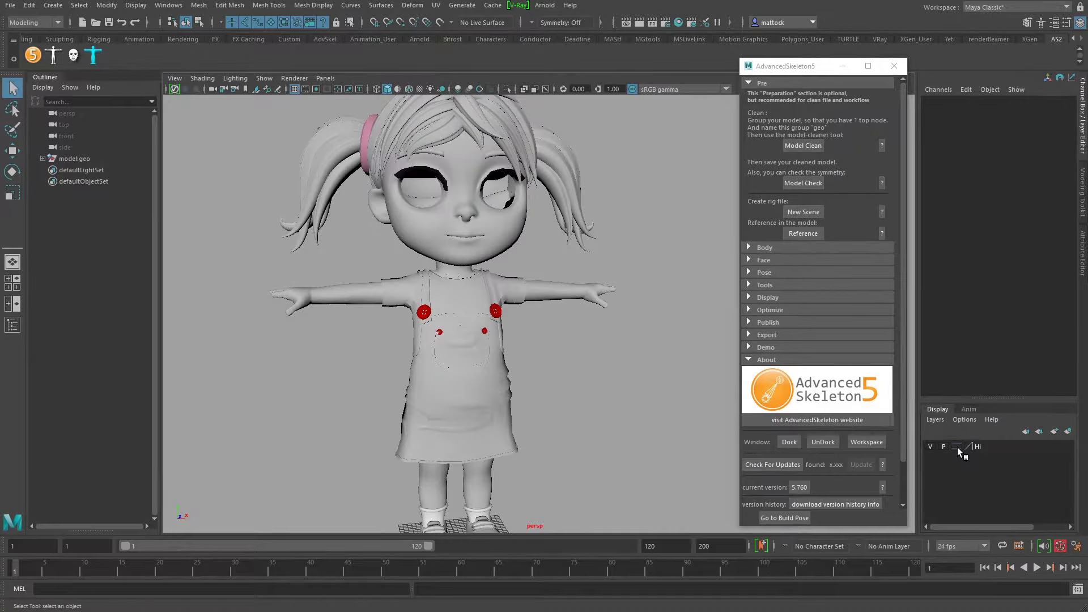
left_click(957, 447)
left_click(957, 447)
left_click(957, 447)
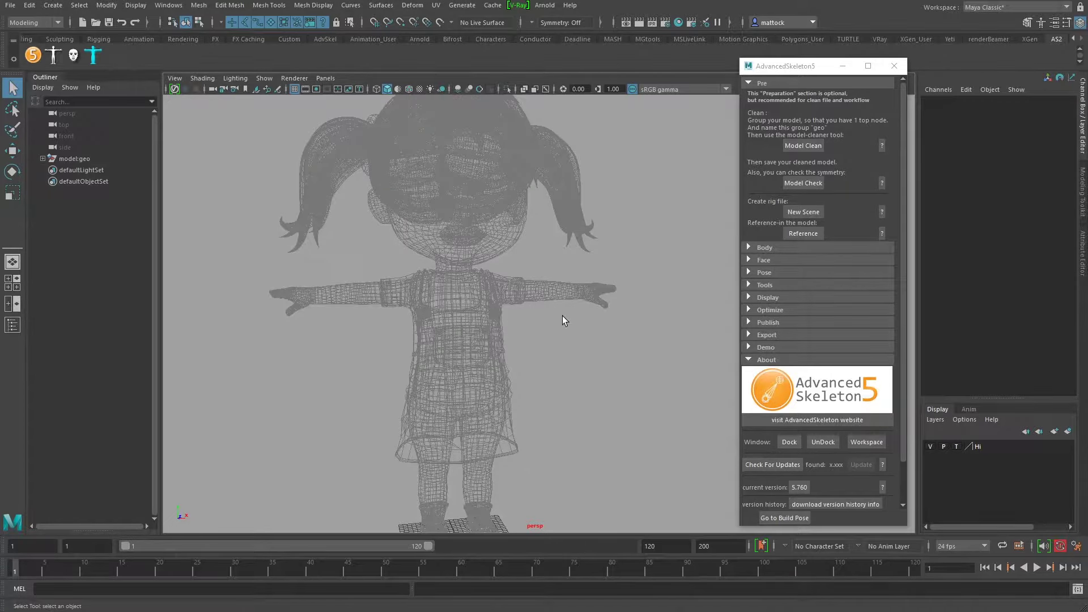
- Import the biped.ma FitSkeleton from AdvancedSkeleton5's Body section
right_click_drag(562, 315, 424, 350, "alt")
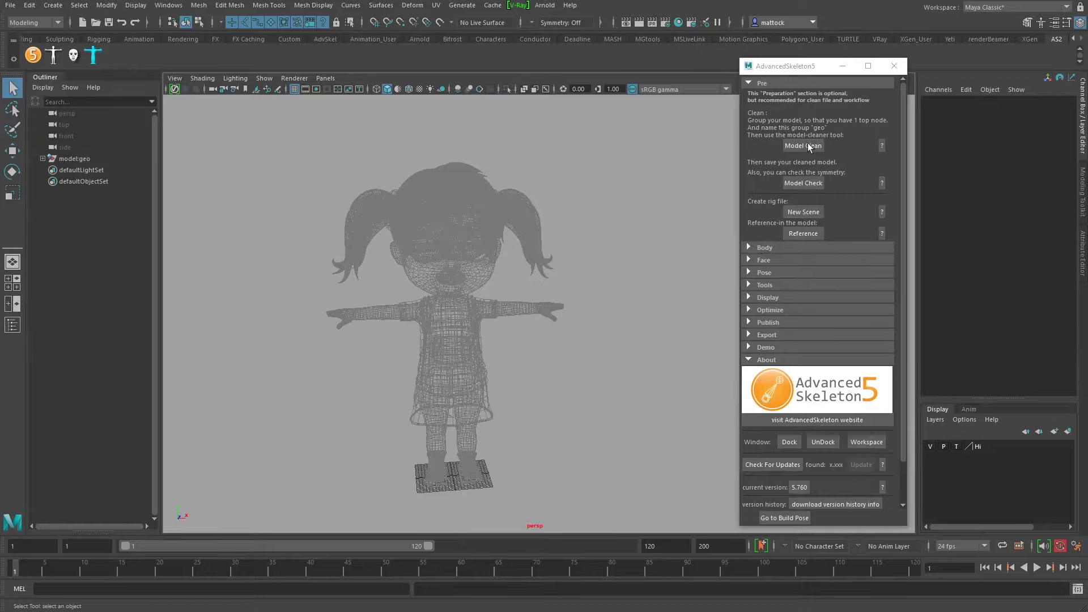
left_click(749, 82)
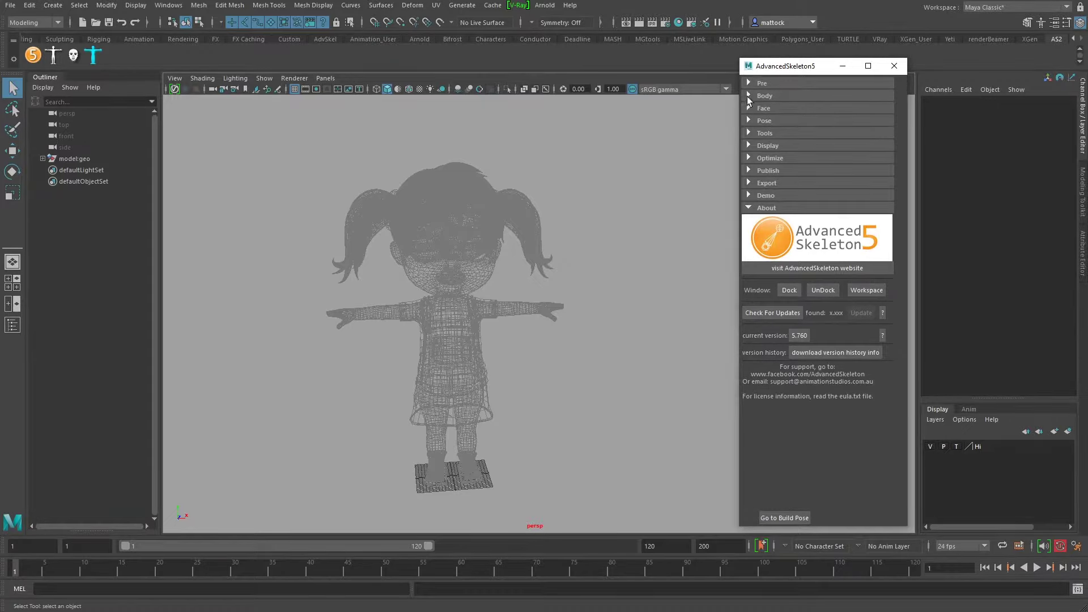
left_click(747, 95)
left_click_drag(823, 69, 785, 76)
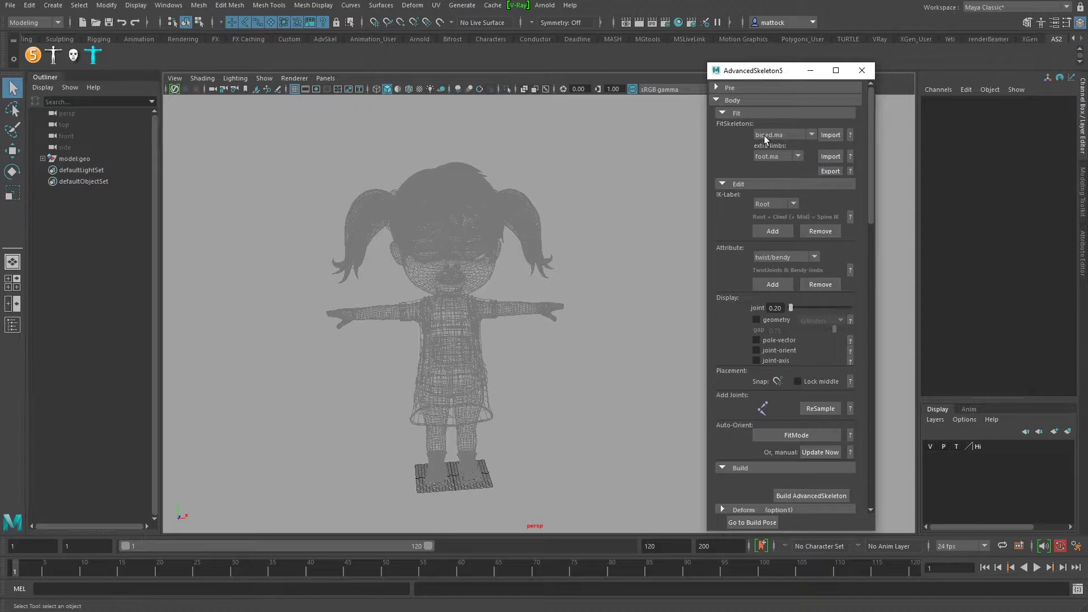
left_click(792, 135)
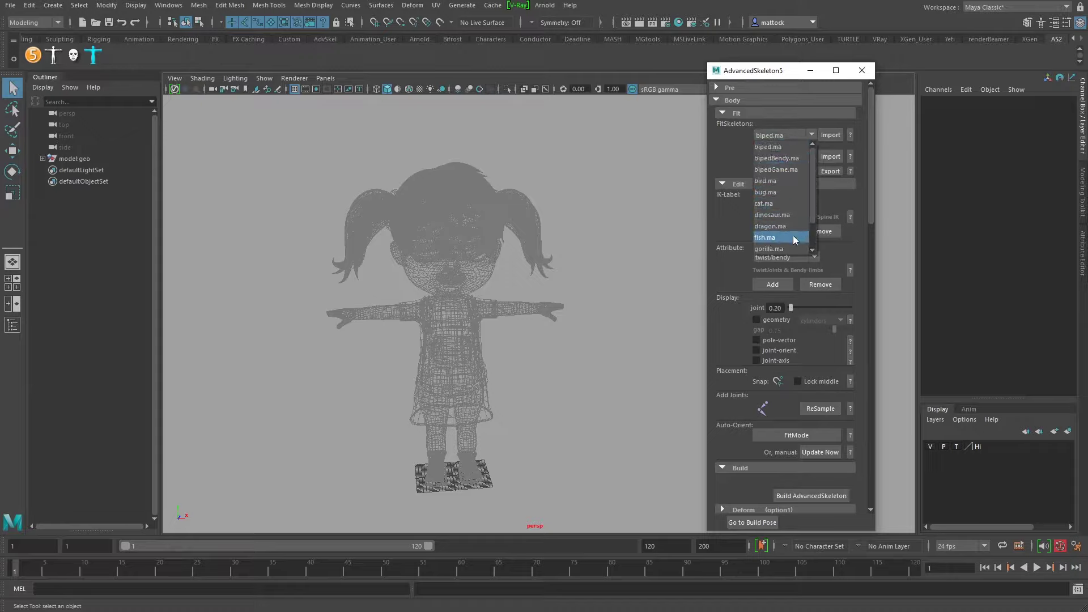
left_click(779, 148)
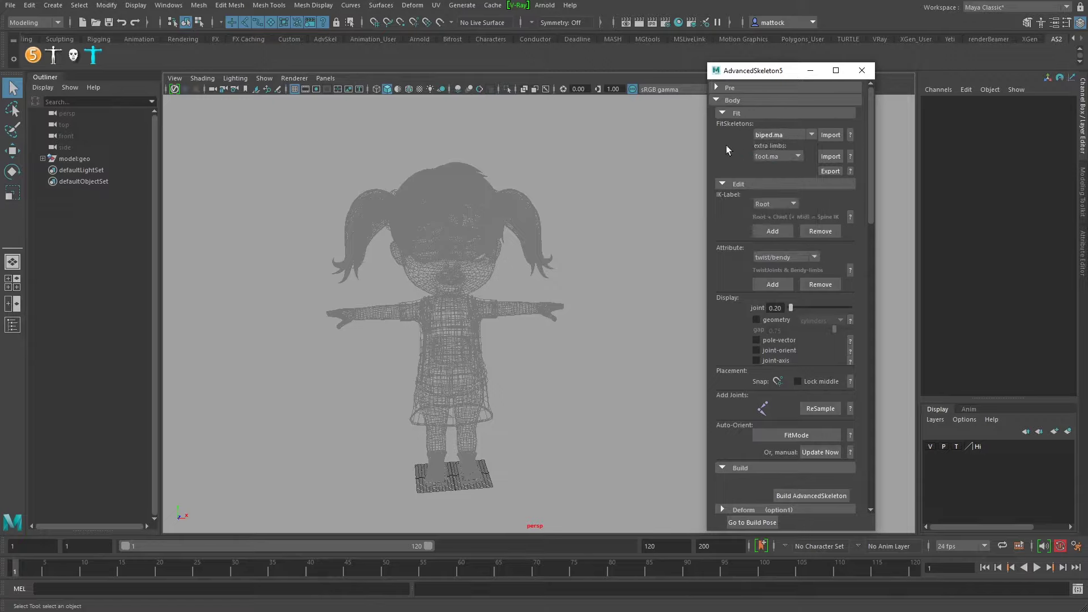
left_click(828, 134)
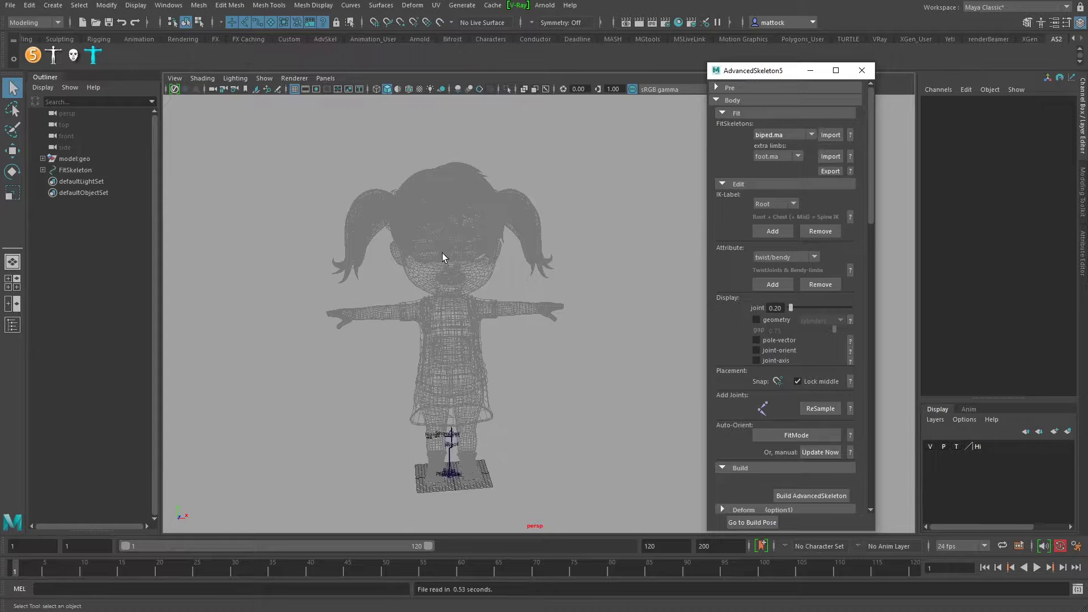
- Select the imported FitSkeleton by its base circle between the character's feet
right_click_drag(340, 429, 515, 435, "alt")
middle_click_drag(515, 435, 537, 316, "alt")
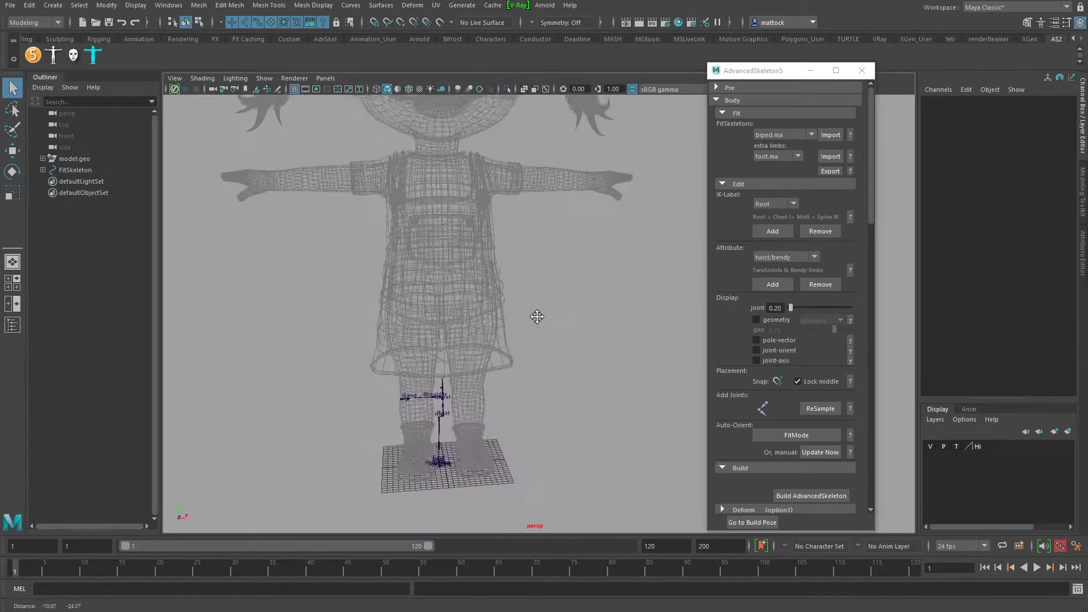
left_click(253, 78)
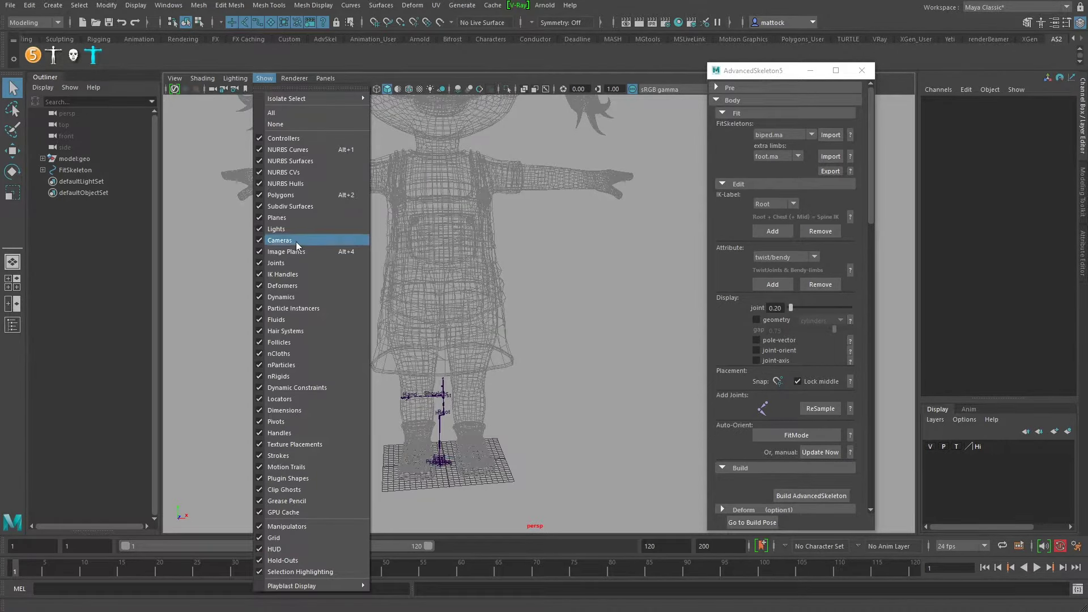
left_click(562, 356)
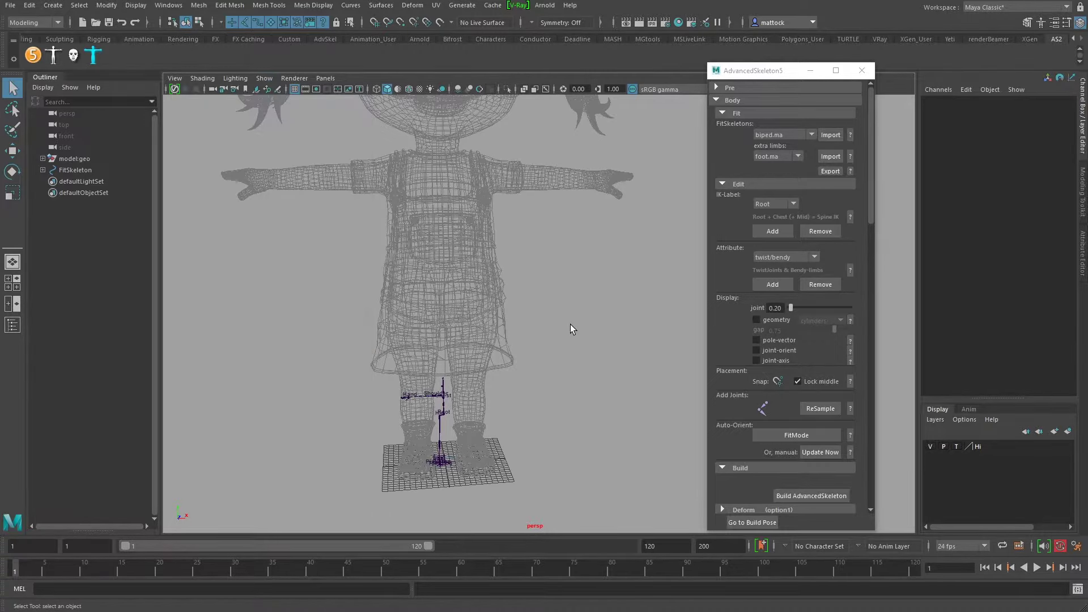
right_click_drag(304, 334, 423, 385, "alt")
middle_click_drag(423, 425, 508, 251, "alt")
left_click_drag(374, 381, 400, 352, "alt")
scroll(583, 369, "up", 4)
scroll(583, 369, "down", 2)
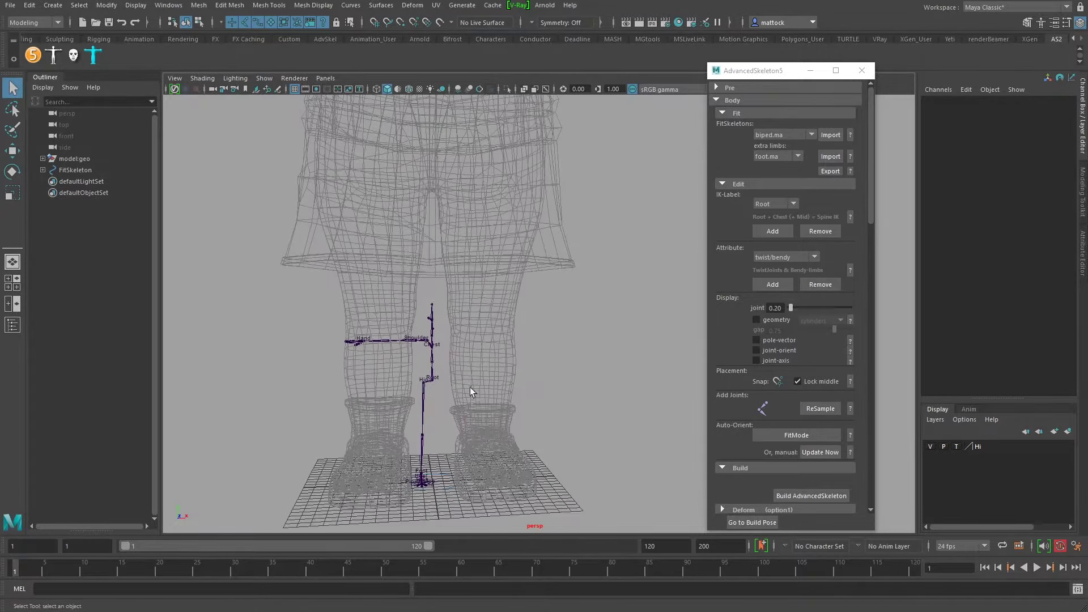
scroll(440, 471, "up", 10)
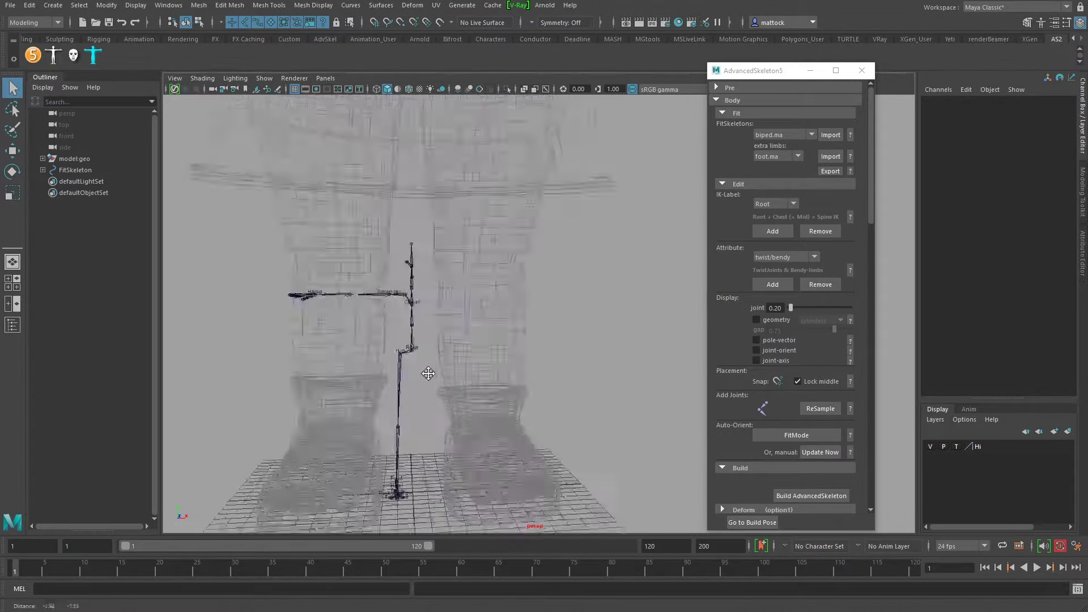
left_click_drag(454, 419, 476, 396, "alt")
left_click_drag(471, 396, 495, 448)
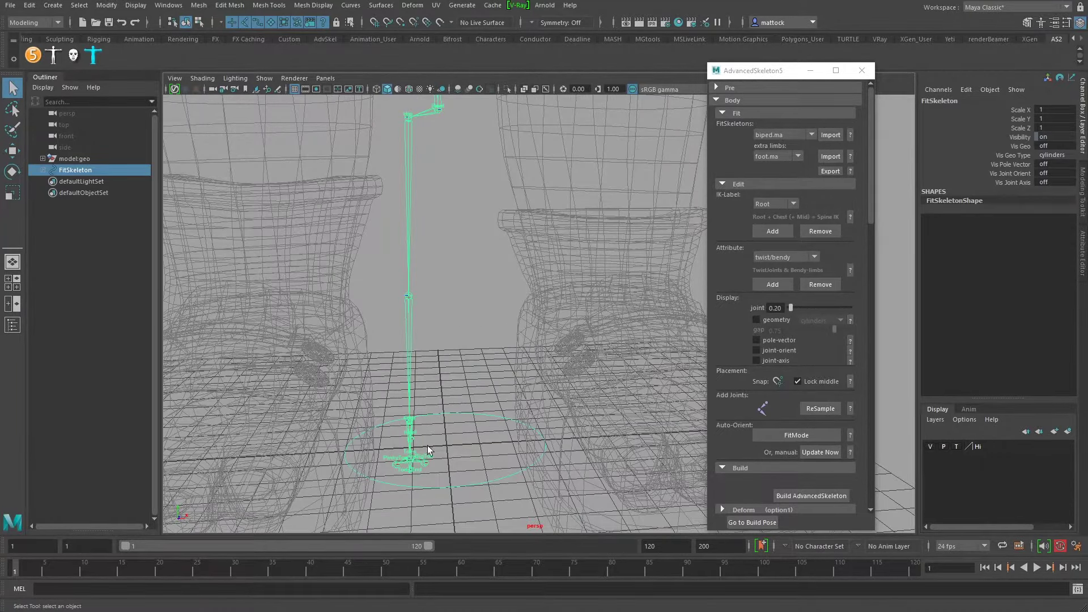
- Examine the FitSkeleton's foot, leg, spine and arm joints and its overall size against the character model
left_click_drag(428, 450, 374, 473, "alt")
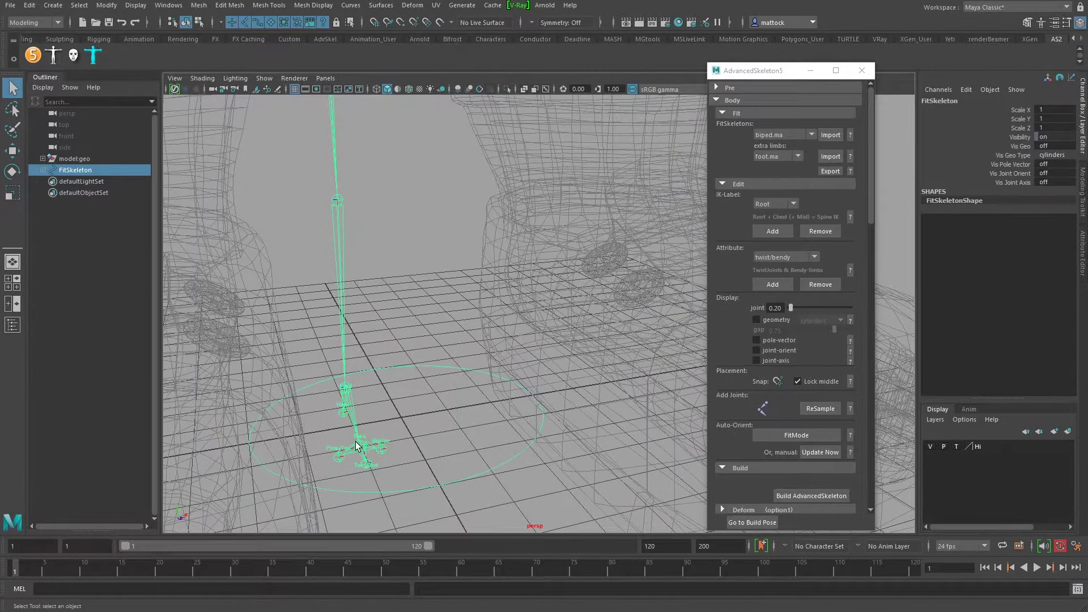
left_click_drag(370, 396, 414, 399, "alt")
middle_click_drag(413, 399, 444, 442, "alt")
middle_click_drag(444, 306, 459, 479, "alt")
right_click_drag(459, 478, 444, 341, "alt")
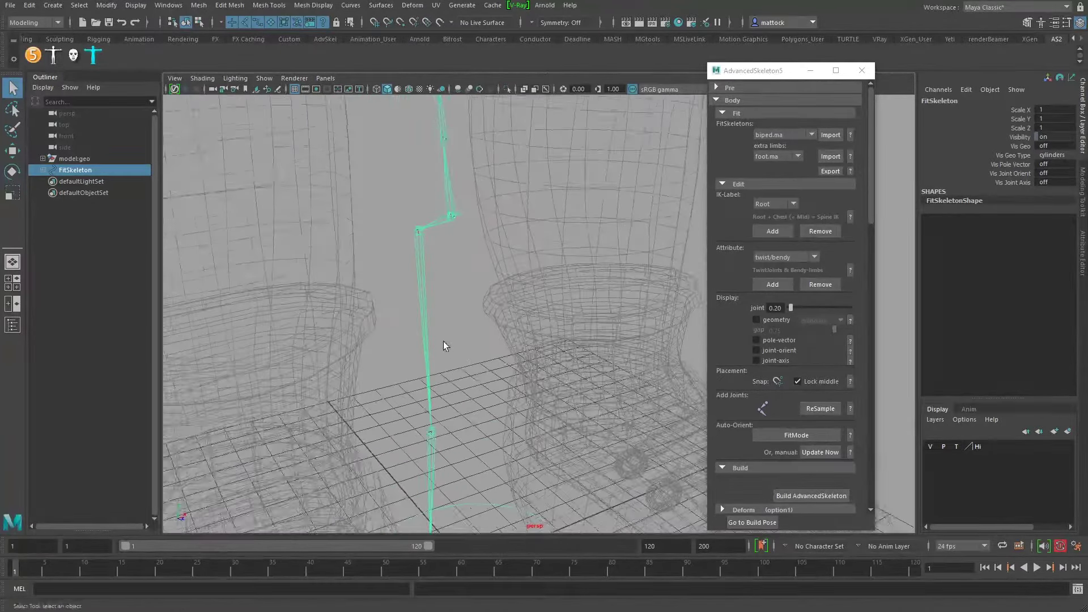
left_click_drag(444, 346, 459, 385, "alt")
left_click_drag(446, 310, 418, 371, "alt")
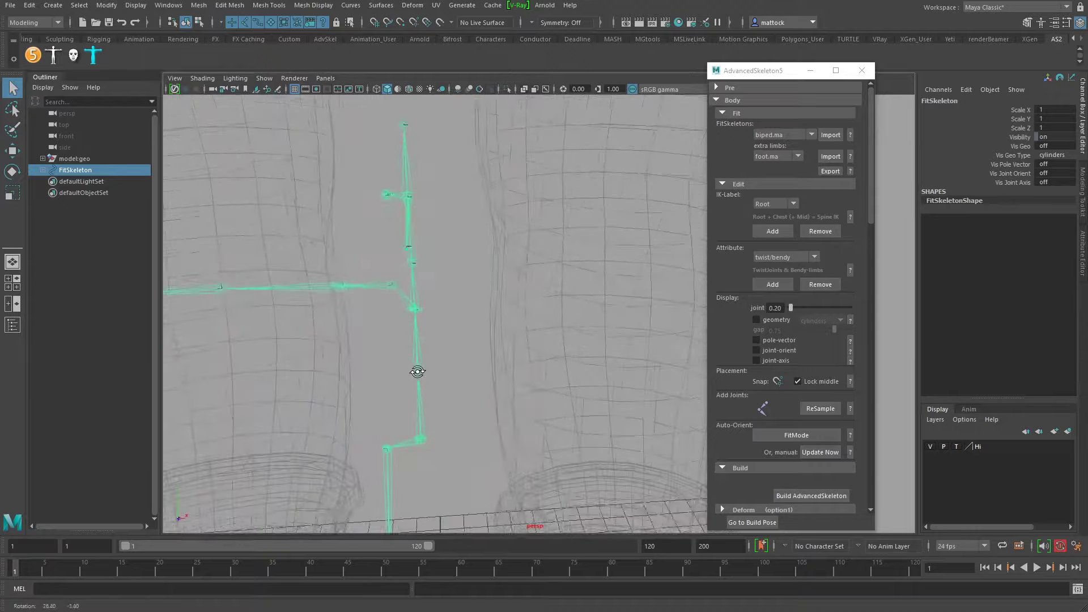
right_click_drag(417, 372, 338, 352, "alt")
right_click_drag(493, 425, 467, 341, "alt")
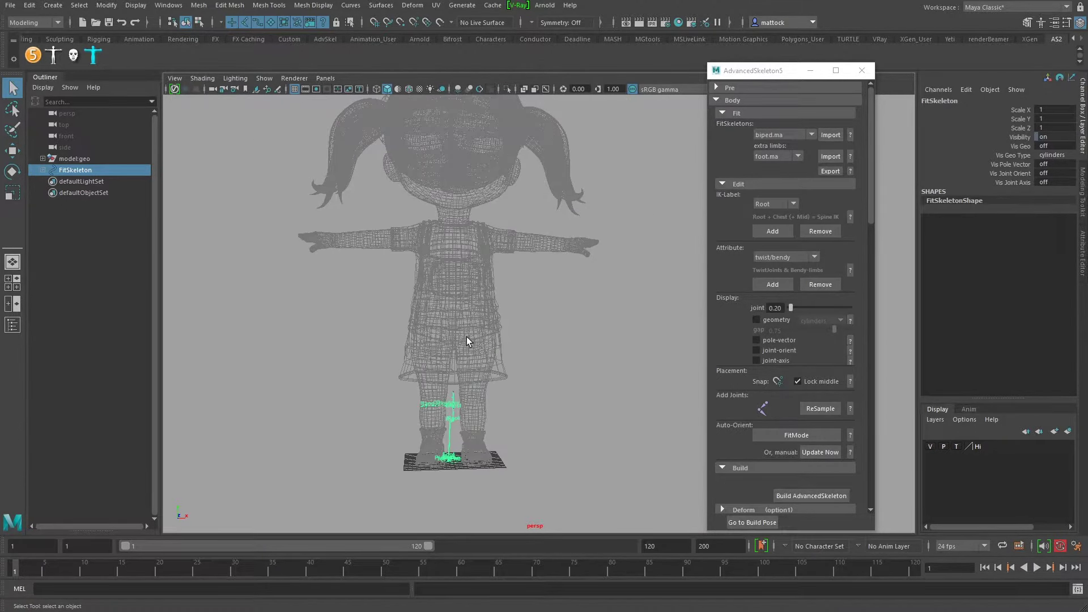
left_click_drag(444, 297, 427, 343, "alt")
- Scale the FitSkeleton uniformly to about 4.06, refining its fit to the character's body in the front view
key("r")
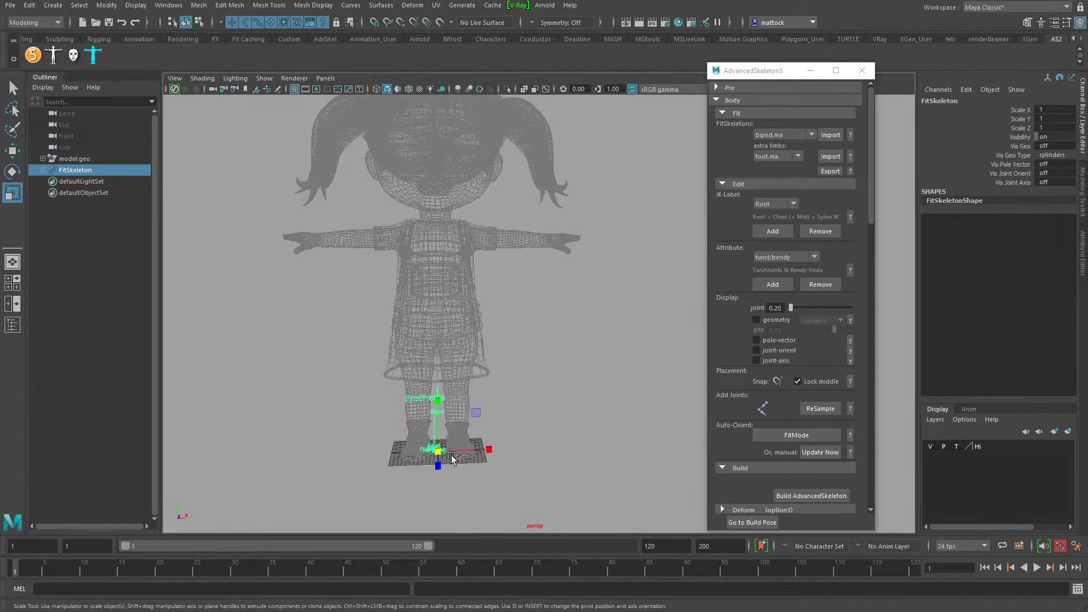
left_click_drag(438, 451, 660, 445)
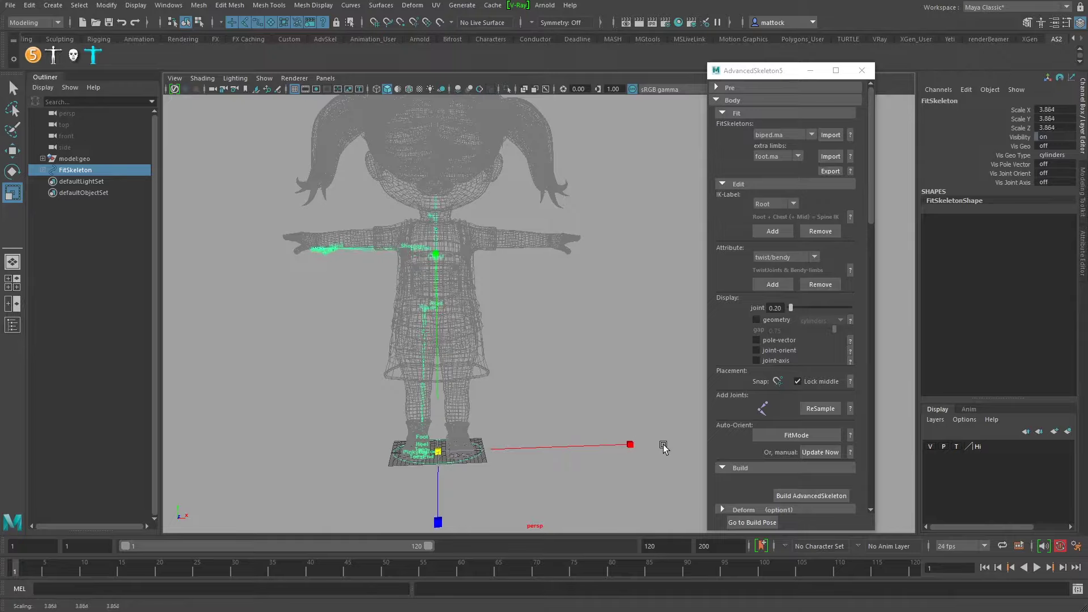
key("space")
scroll(364, 420, "down", 5)
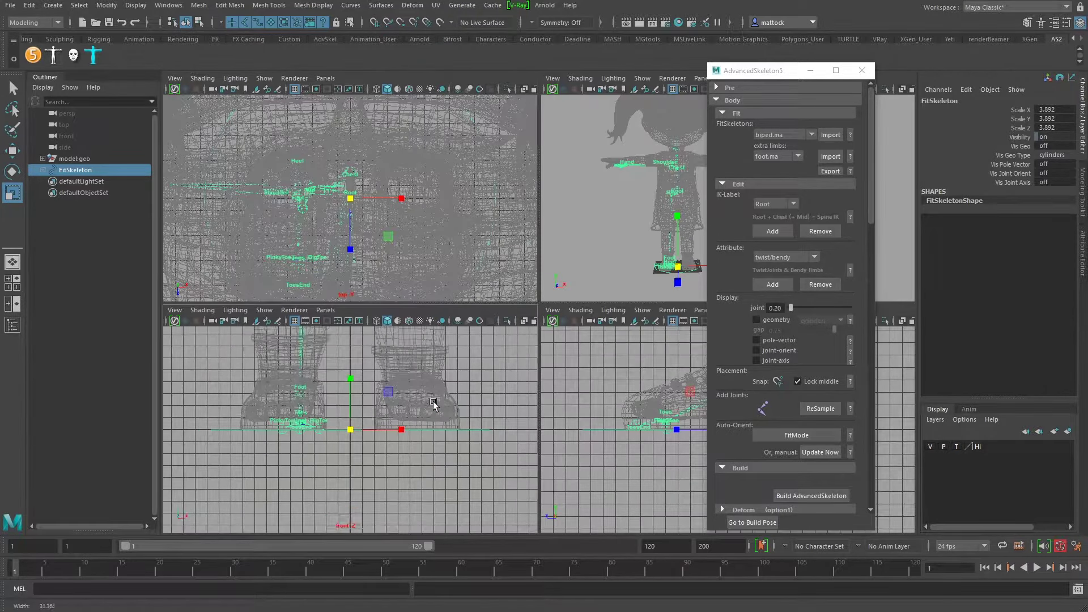
key("space")
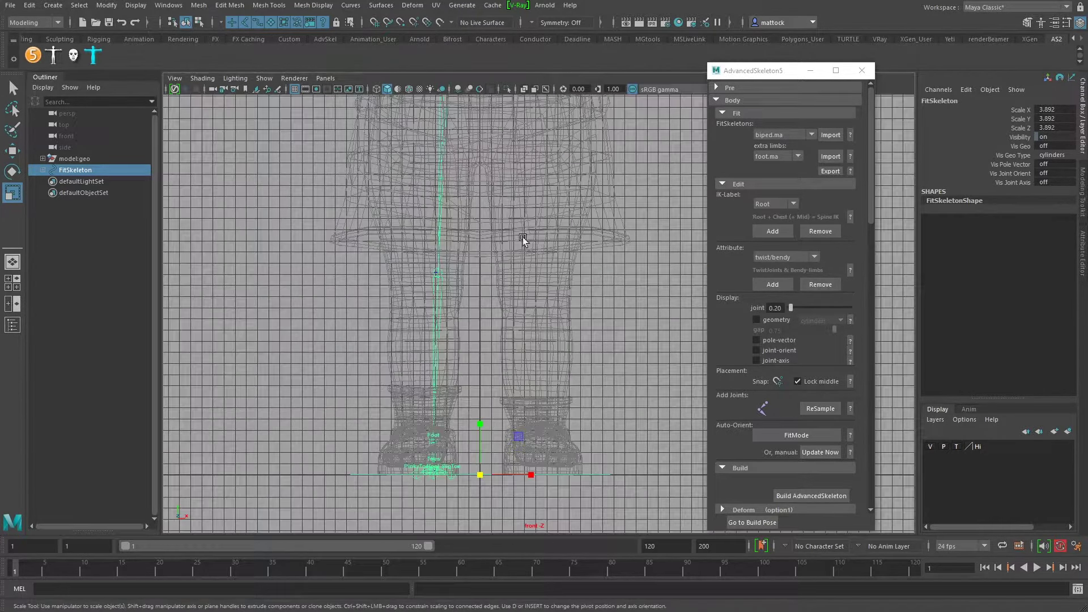
key("f")
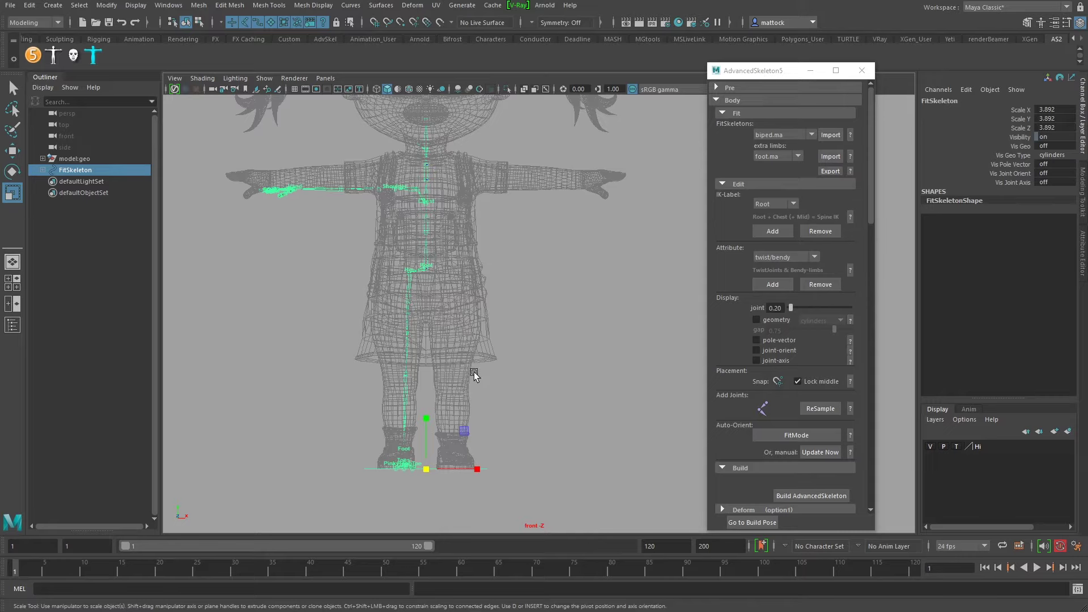
left_click_drag(426, 470, 442, 470)
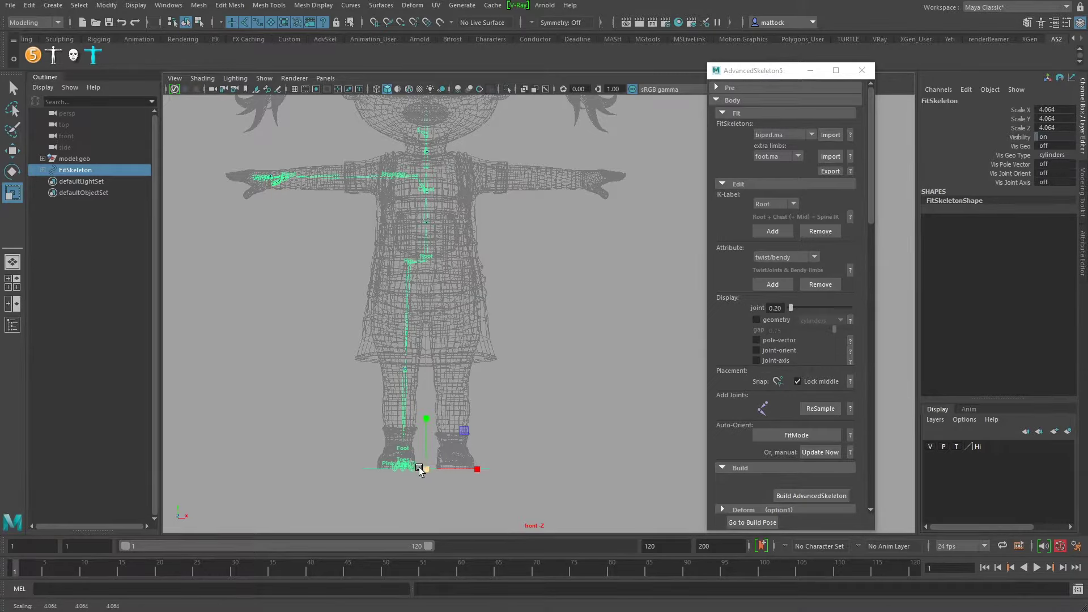
left_click_drag(424, 468, 424, 467)
- Move the Scapula joint horizontally outward toward the character's shoulder in the front view, to a Translate Z of about -0.885
scroll(485, 202, "up", 2)
scroll(433, 304, "up", 3)
scroll(319, 268, "up", 3)
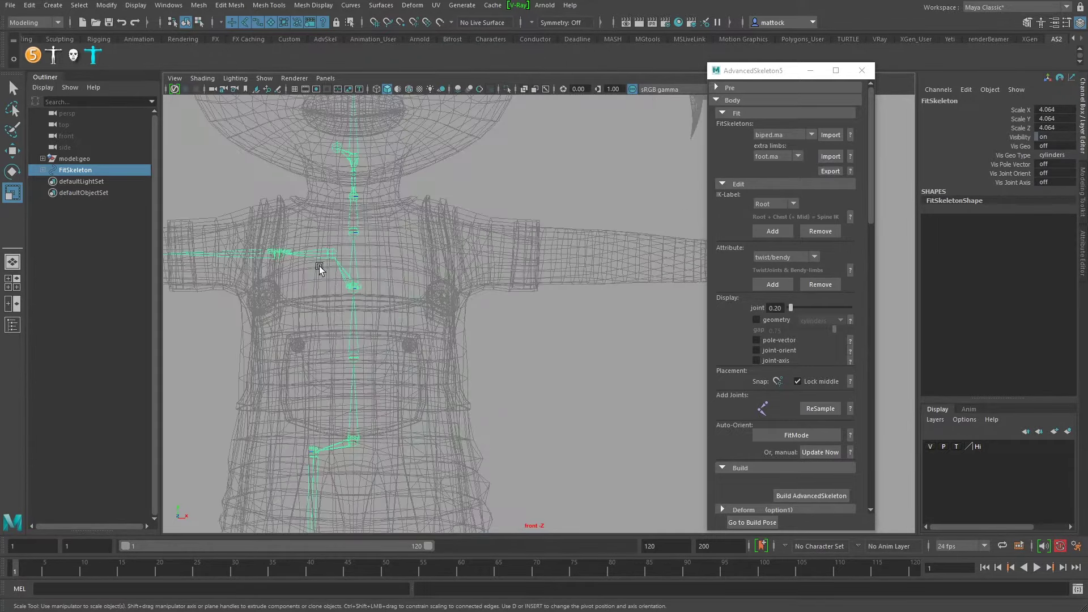
middle_click_drag(319, 269, 493, 301, "alt")
mouse_move(364, 287)
middle_mouse_down("alt")
mouse_move(416, 274)
mouse_move(368, 278)
middle_mouse_up("alt")
right_click_drag(367, 278, 437, 264, "alt")
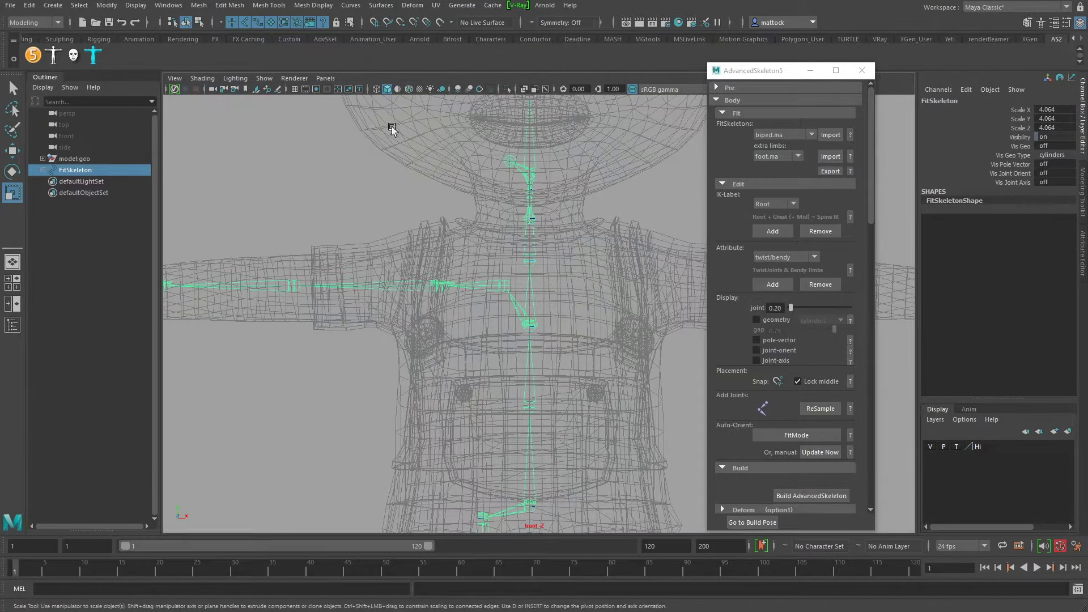
left_click(13, 88)
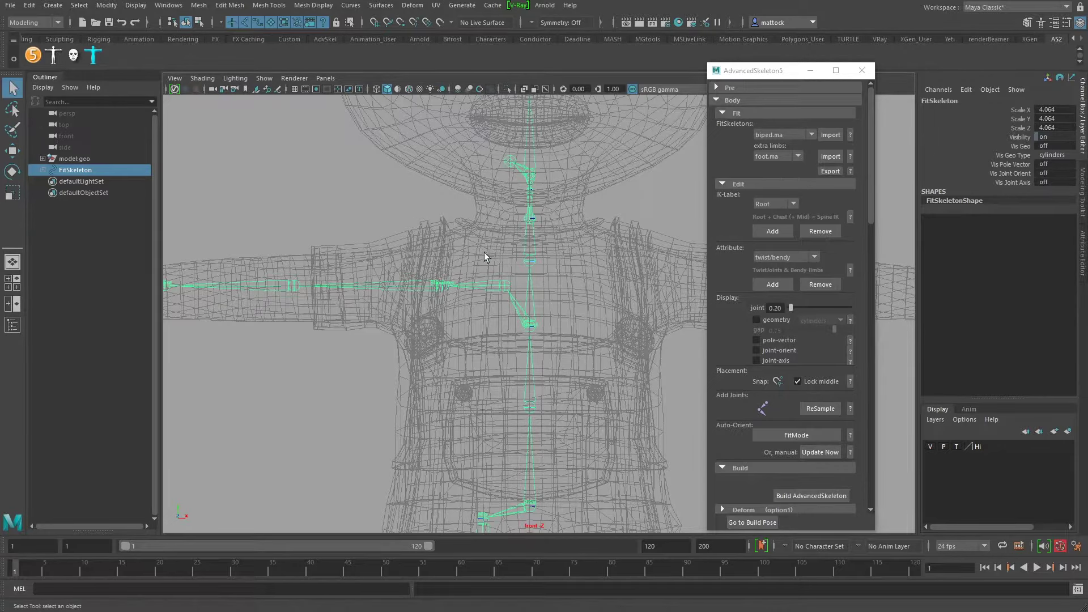
left_click(505, 287)
key("w")
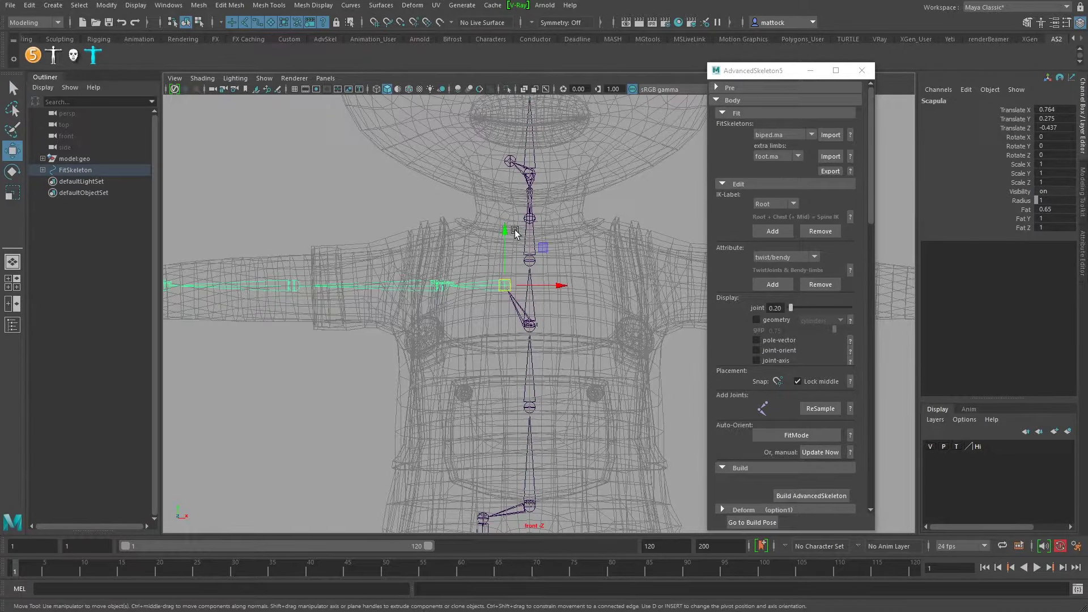
middle_click_drag(520, 291, 478, 279)
key("ctrl+z")
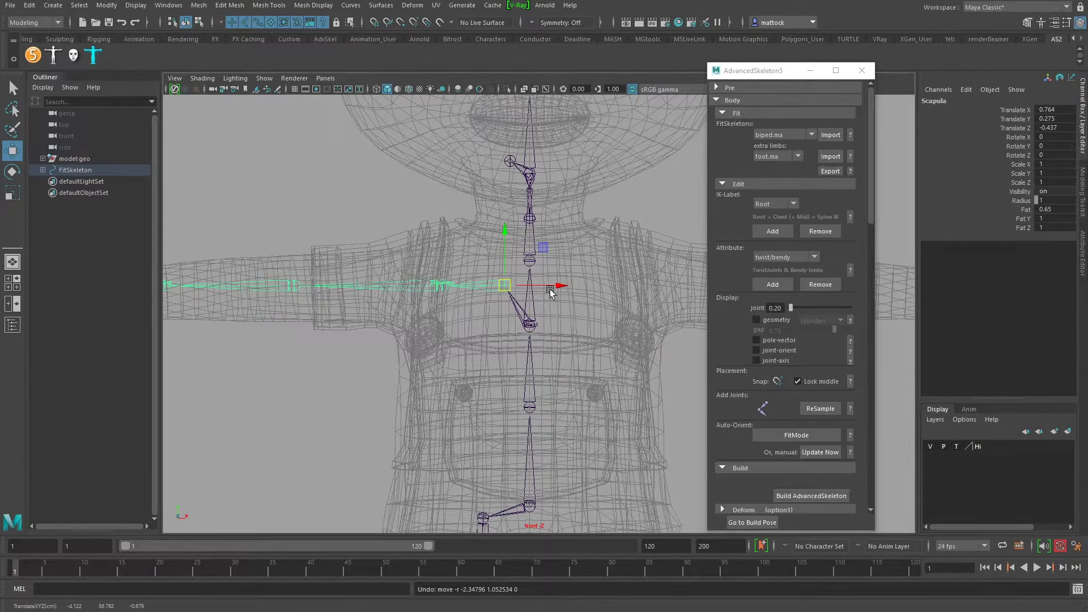
left_click_drag(561, 286, 527, 286)
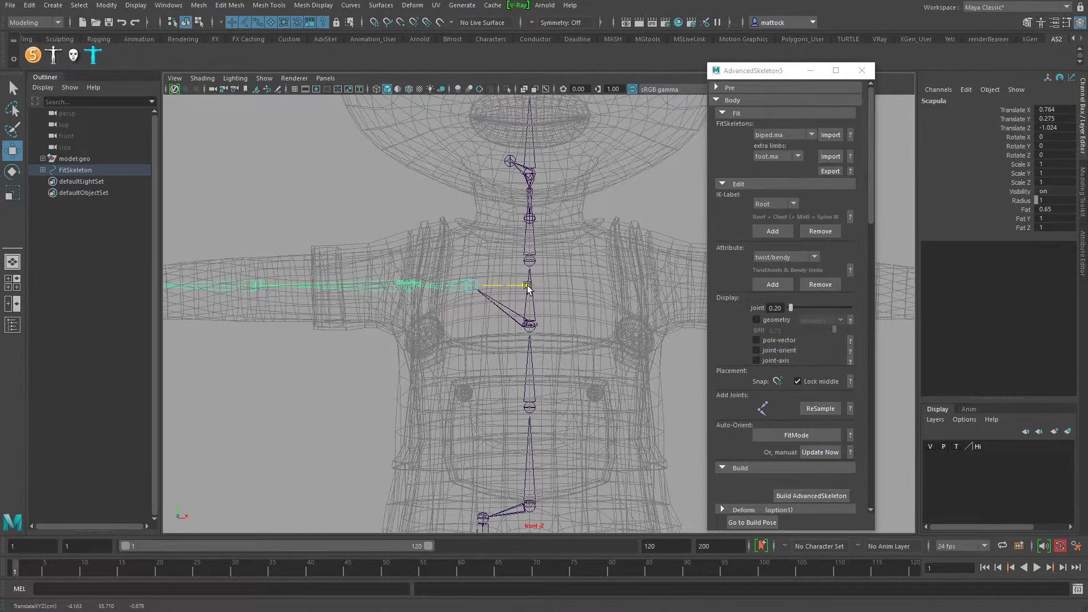
middle_click_drag(528, 288, 536, 289)
left_click_drag(534, 285, 535, 286)
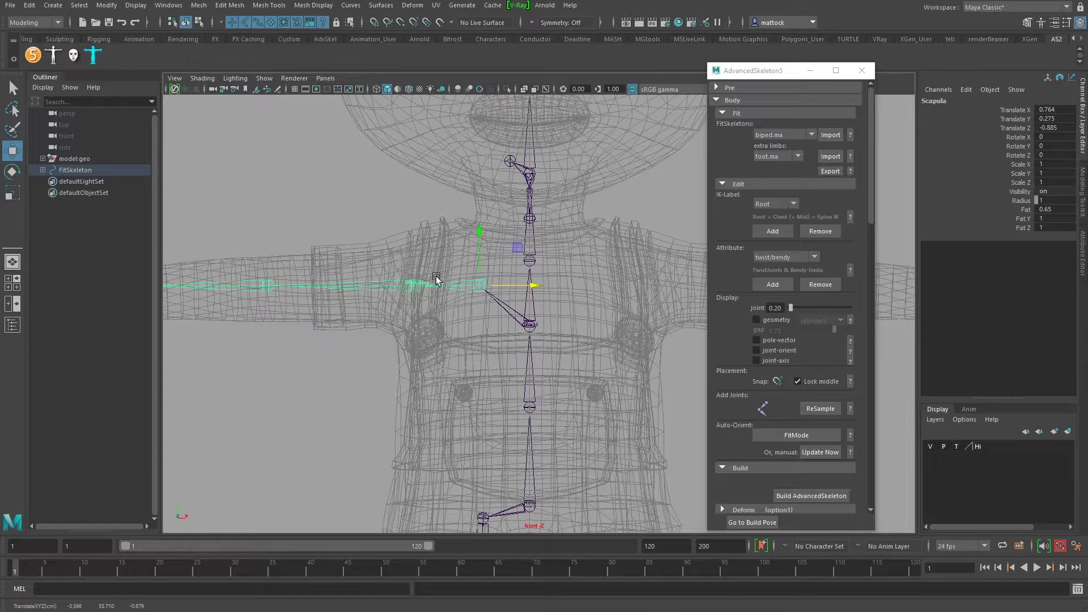
- Try rotating the Scapula and Shoulder joints in the front view, undoing each rotation
left_click(399, 286)
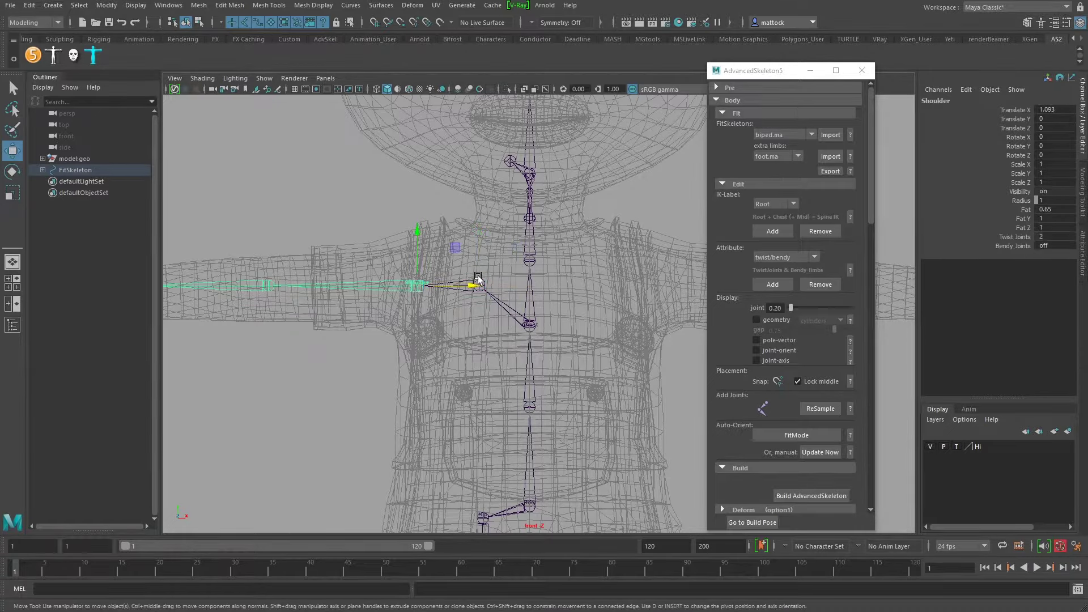
left_click(481, 296)
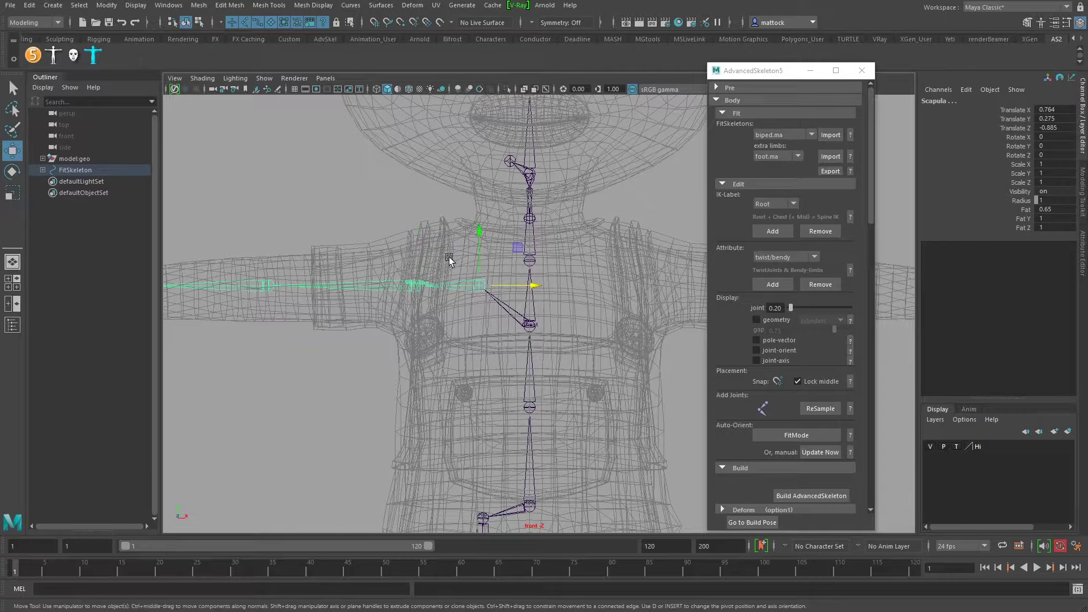
key("e")
left_click_drag(510, 236, 458, 227)
key("ctrl+z")
left_click(353, 355)
left_click(411, 287)
key("ctrl+z")
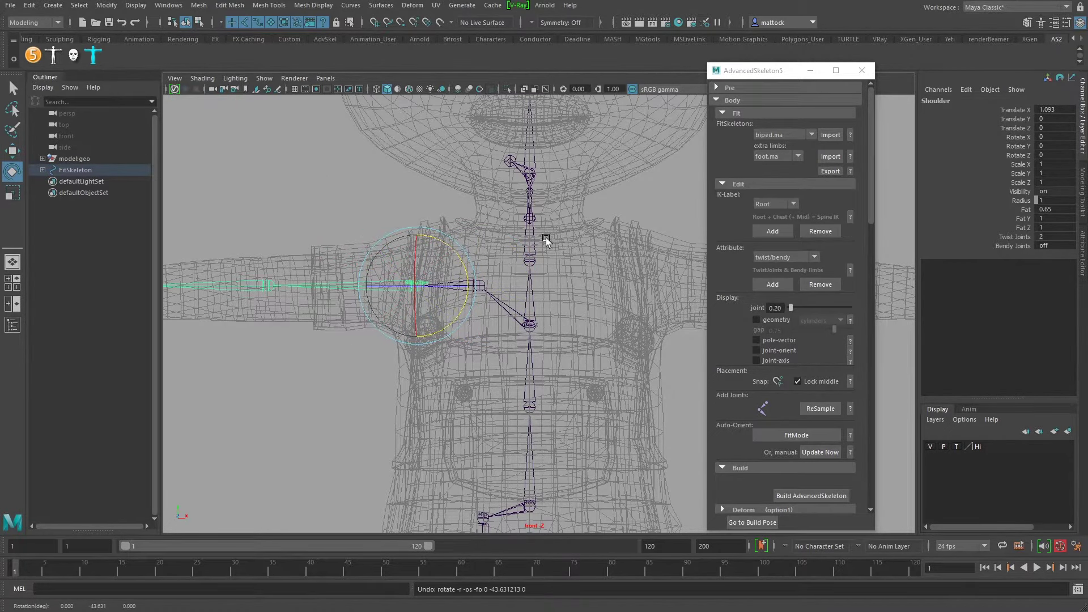
- Select the Elbow joint and inspect its placement within the arm from the front and in perspective
right_click_drag(572, 238, 454, 238, "alt")
middle_click_drag(454, 238, 534, 238, "alt")
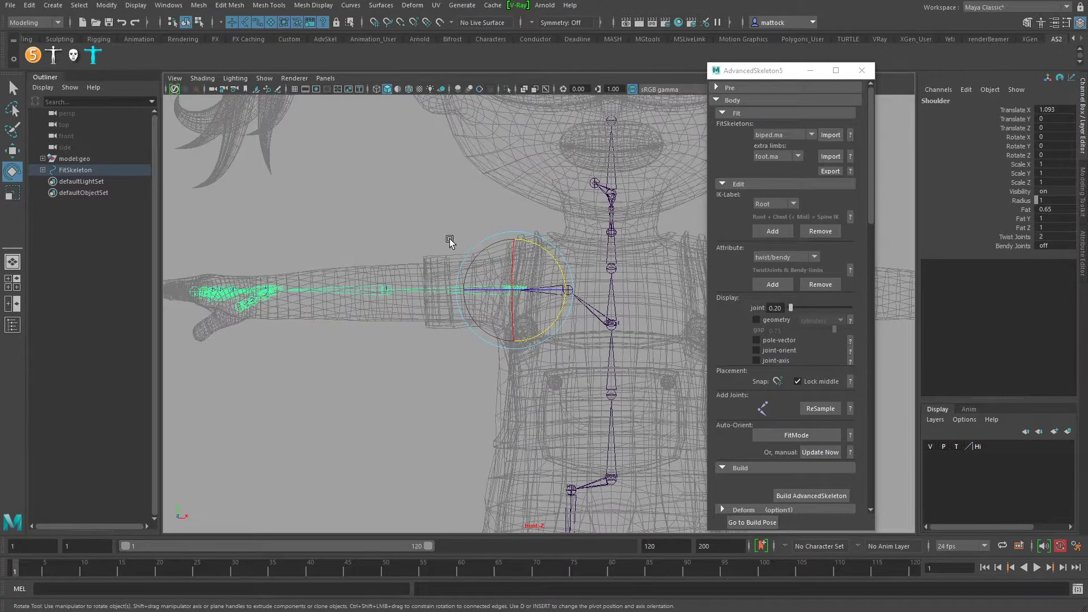
left_click(388, 295)
key("w")
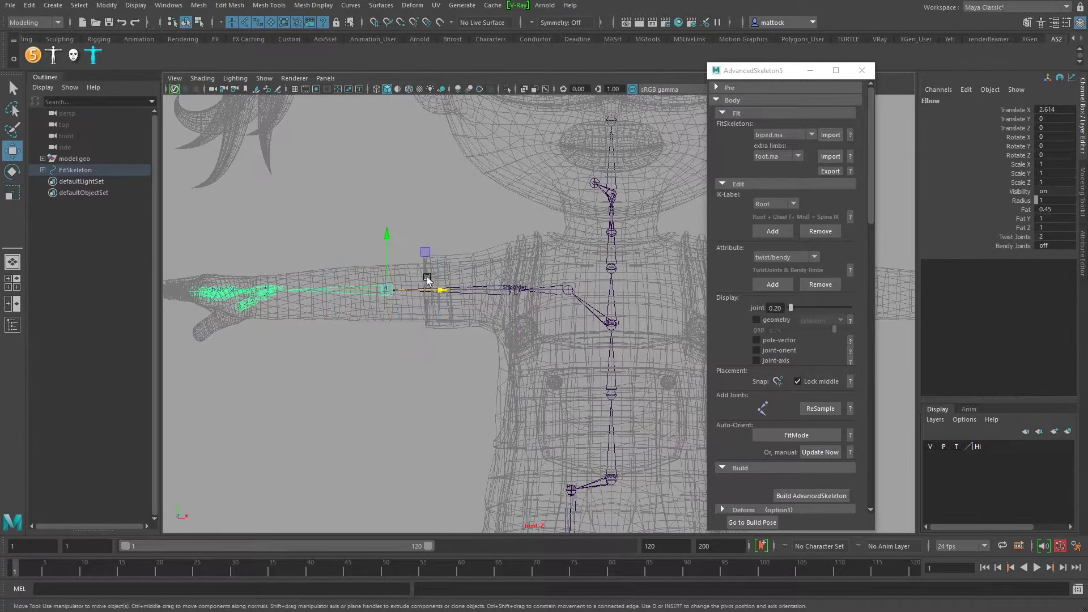
key("space")
key("space")
left_click_drag(573, 218, 499, 278, "alt")
left_click_drag(463, 344, 461, 316, "alt")
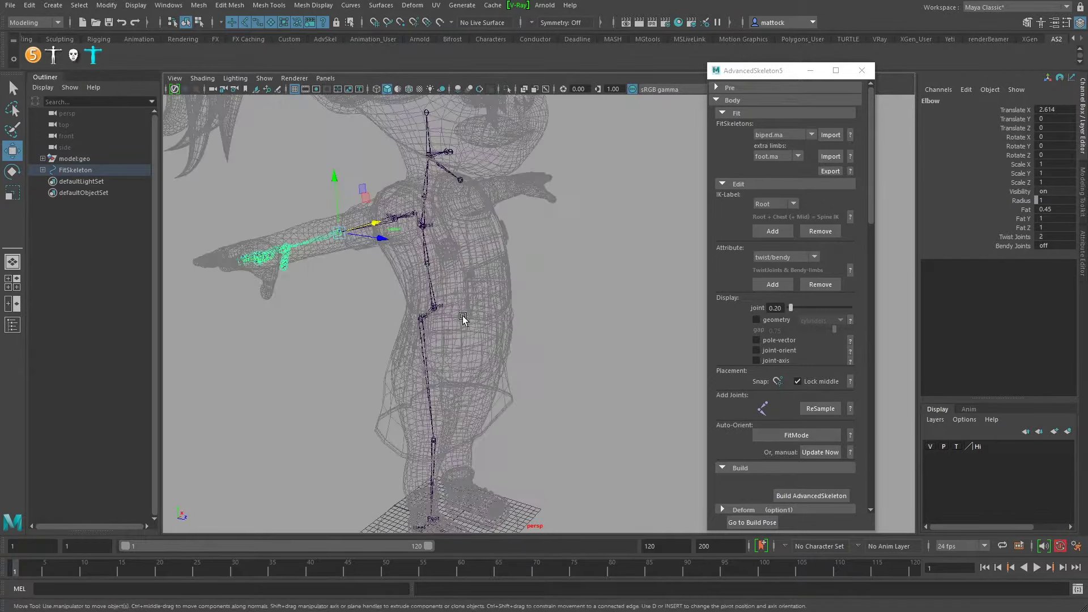
left_click_drag(526, 358, 425, 356, "alt")
- Reselect the Elbow joint and examine how the forearm and hand joints sit inside the arm from above
left_click(532, 439)
middle_click_drag(426, 356, 459, 442, "alt")
right_click_drag(333, 312, 383, 304, "alt")
middle_click_drag(383, 304, 389, 359, "alt")
left_click_drag(249, 334, 320, 389, "alt")
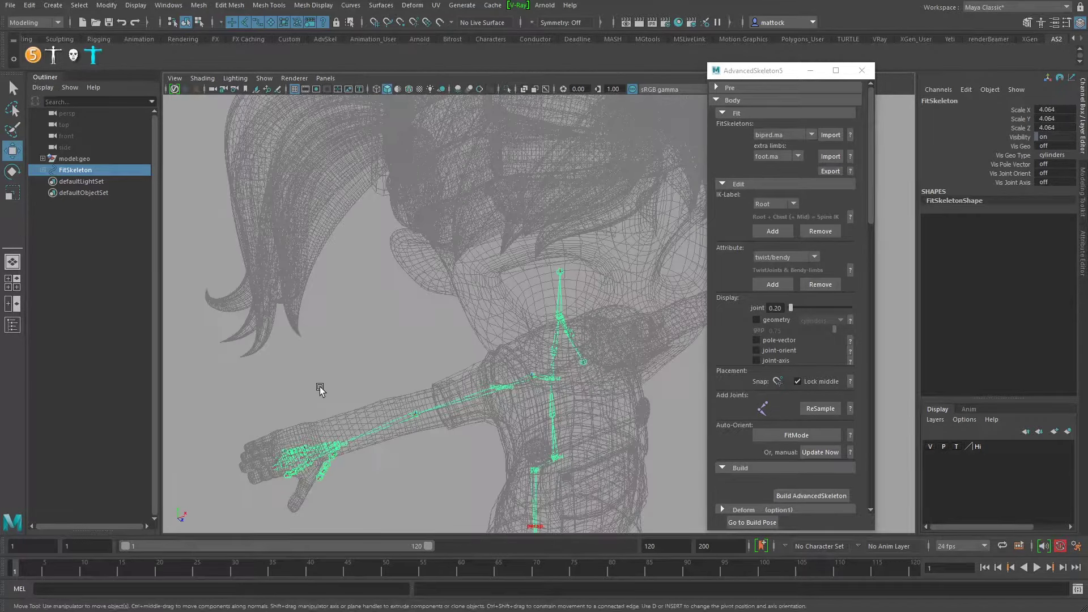
left_click(417, 419)
left_click_drag(416, 419, 414, 315, "alt")
key("w")
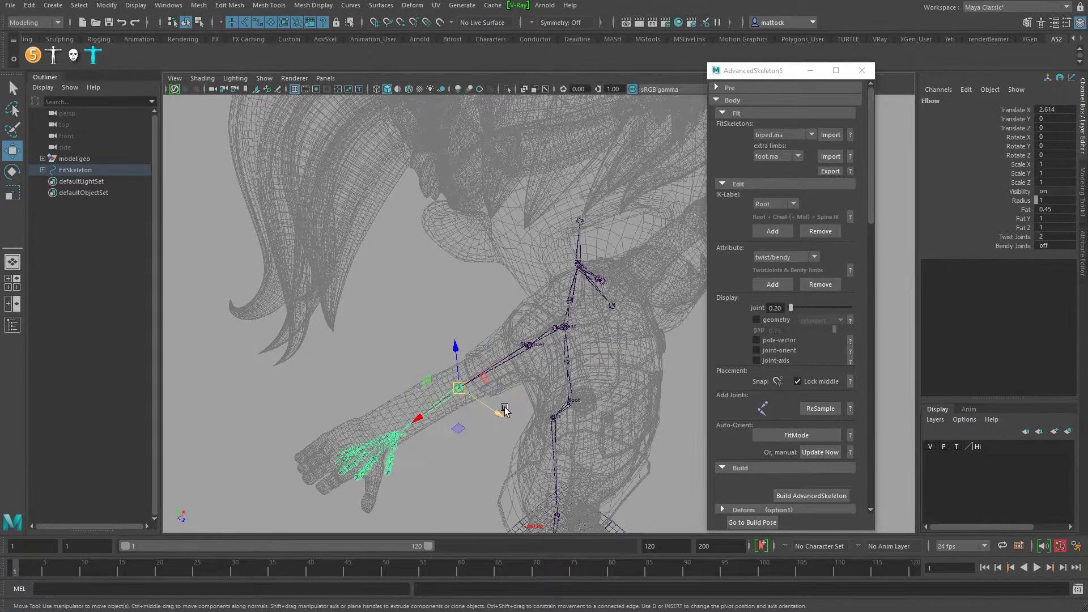
left_click_drag(445, 418, 406, 425, "alt")
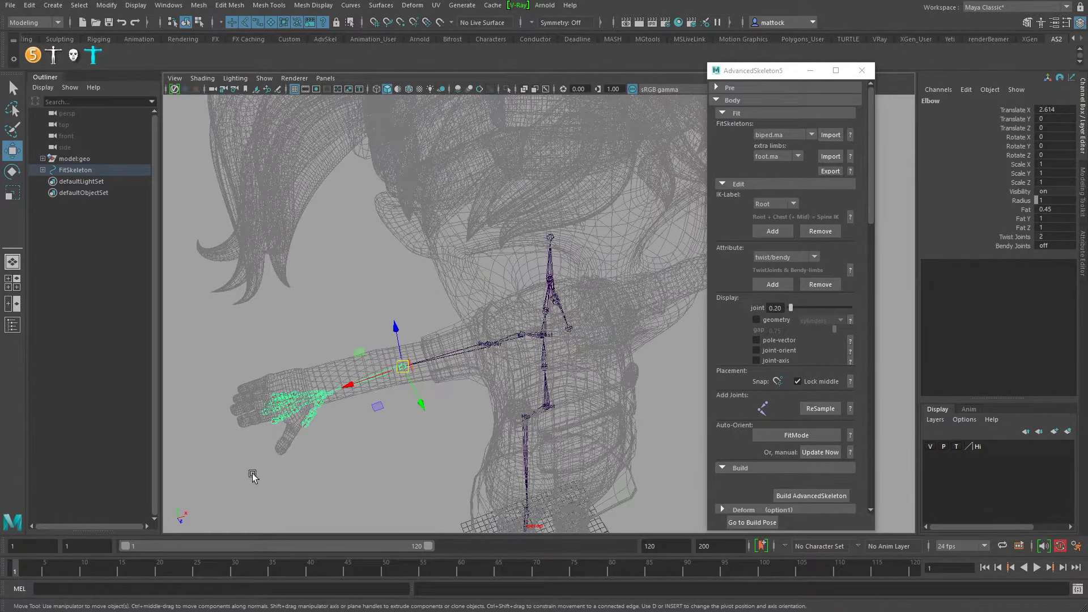
- Try moving the Elbow joint along its own axes in the perspective view, undoing each move
left_click_drag(199, 517, 337, 386, "alt")
left_click_drag(447, 389, 426, 372)
key("ctrl+z")
left_click_drag(421, 321, 421, 295)
key("ctrl+z")
left_click_drag(426, 370, 400, 377)
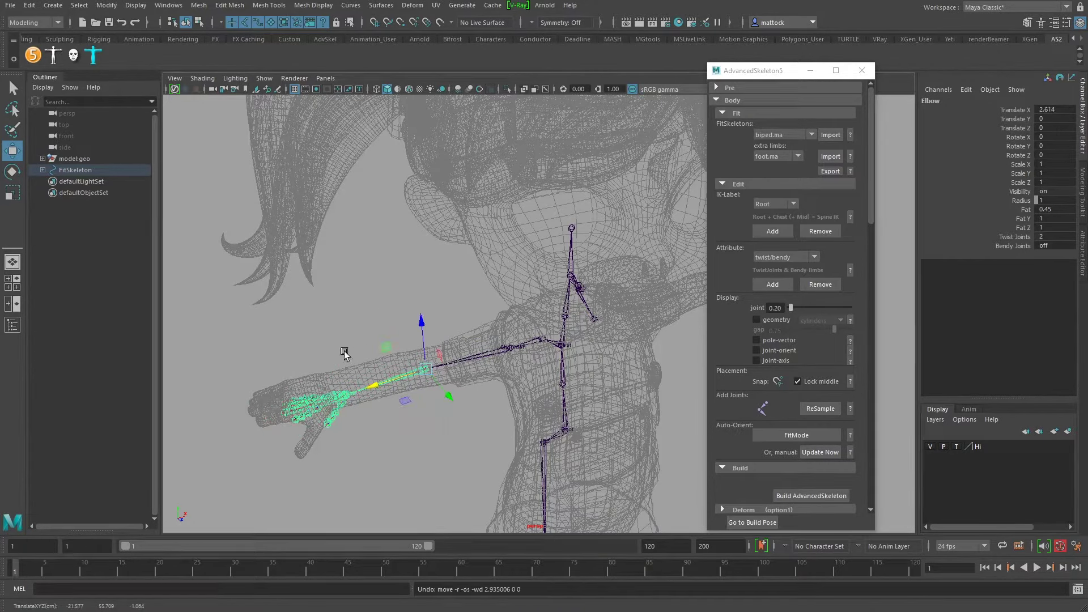
left_click_drag(378, 301, 501, 471)
key("ctrl+z")
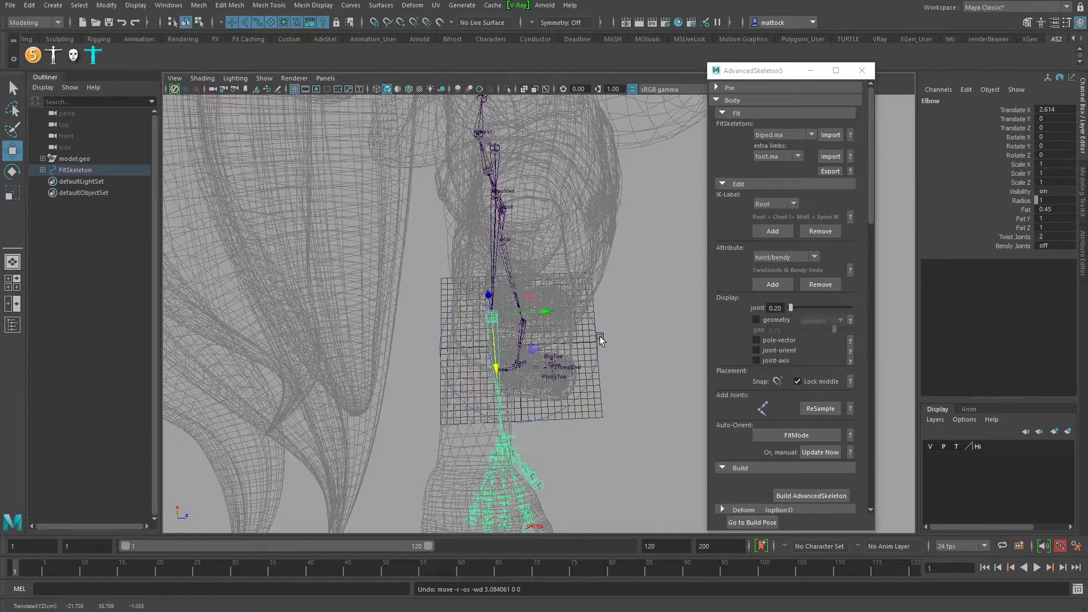
- Try moving the Elbow joint along the world axes, undo the moves and return the Move tool to object orientation
key("w")
left_click_drag(635, 368, 592, 364)
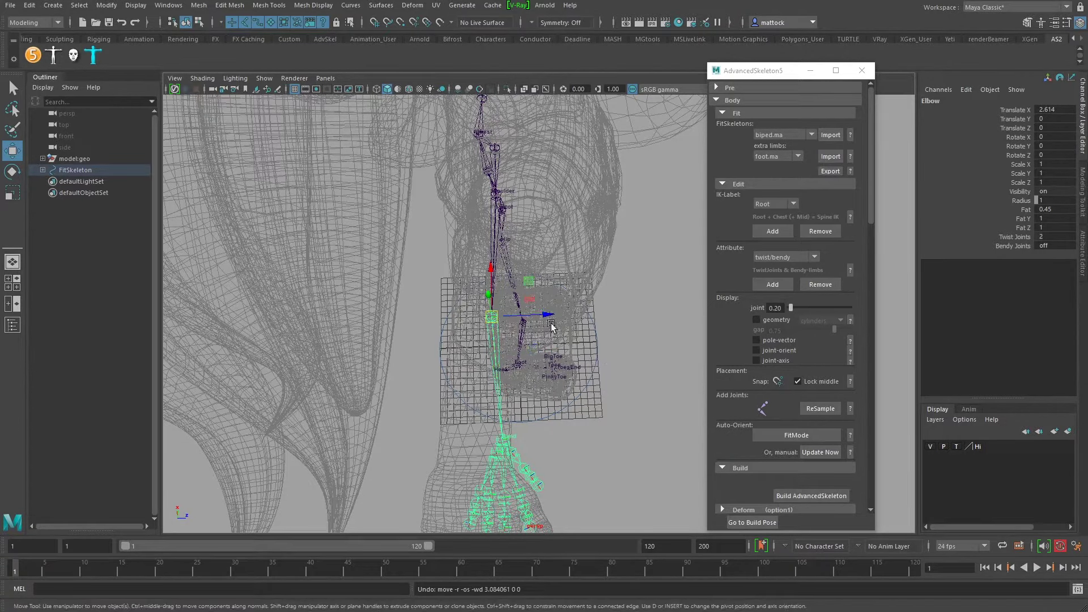
left_click_drag(554, 315, 503, 335)
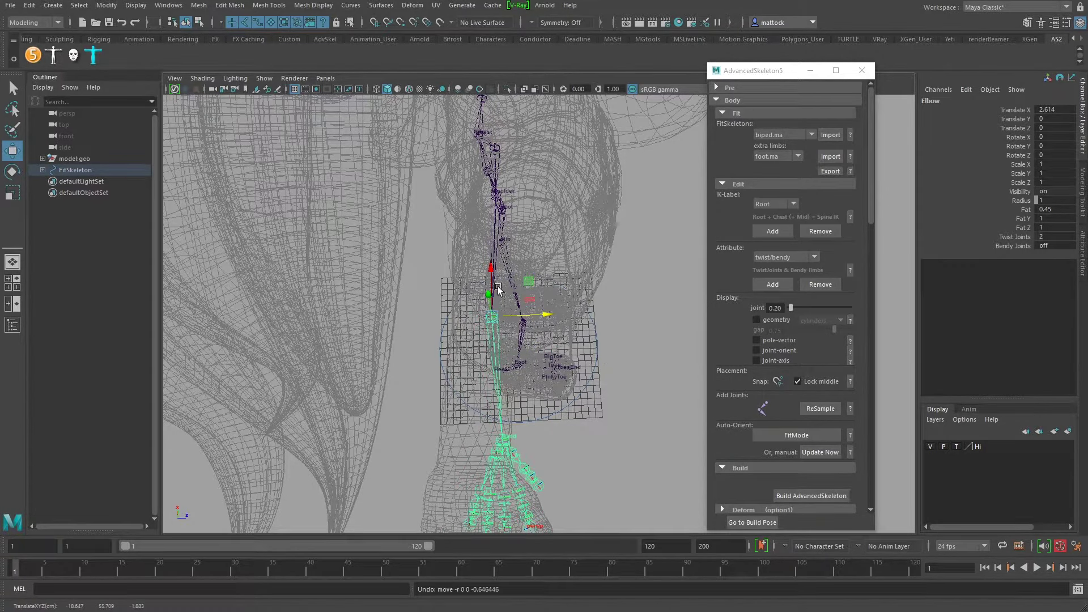
left_click_drag(499, 289, 481, 336)
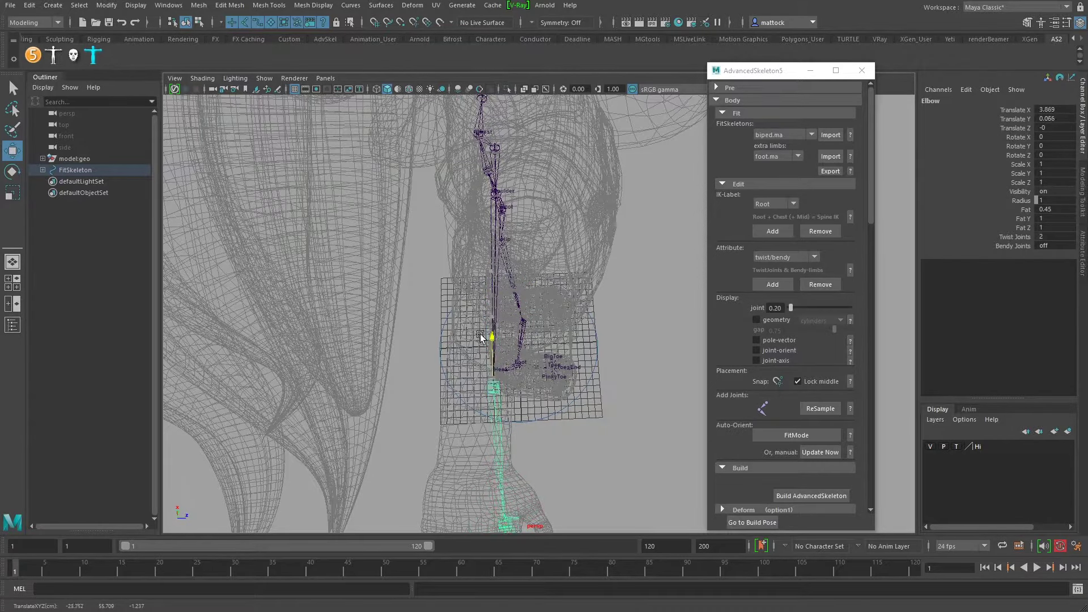
key("ctrl+z")
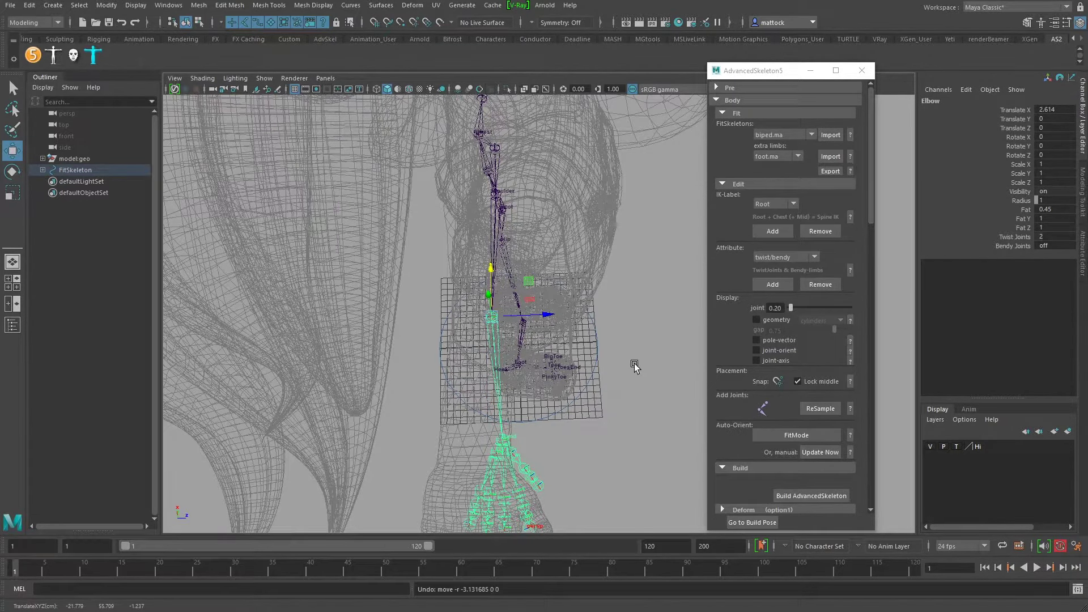
key("w")
left_click_drag(633, 365, 583, 347)
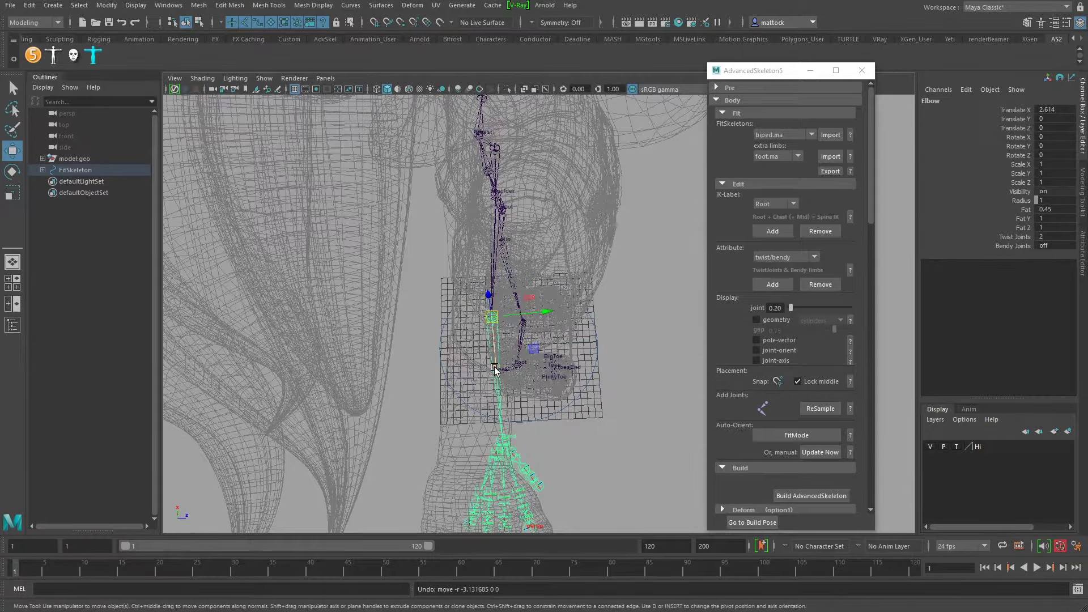
mouse_move(495, 368)
left_mouse_down()
mouse_move(498, 388)
mouse_move(496, 370)
left_mouse_up()
- Deselect the joint and examine the arm, spine and head joints against the character from several angles
left_click(637, 340)
right_click_drag(637, 340, 538, 339, "alt")
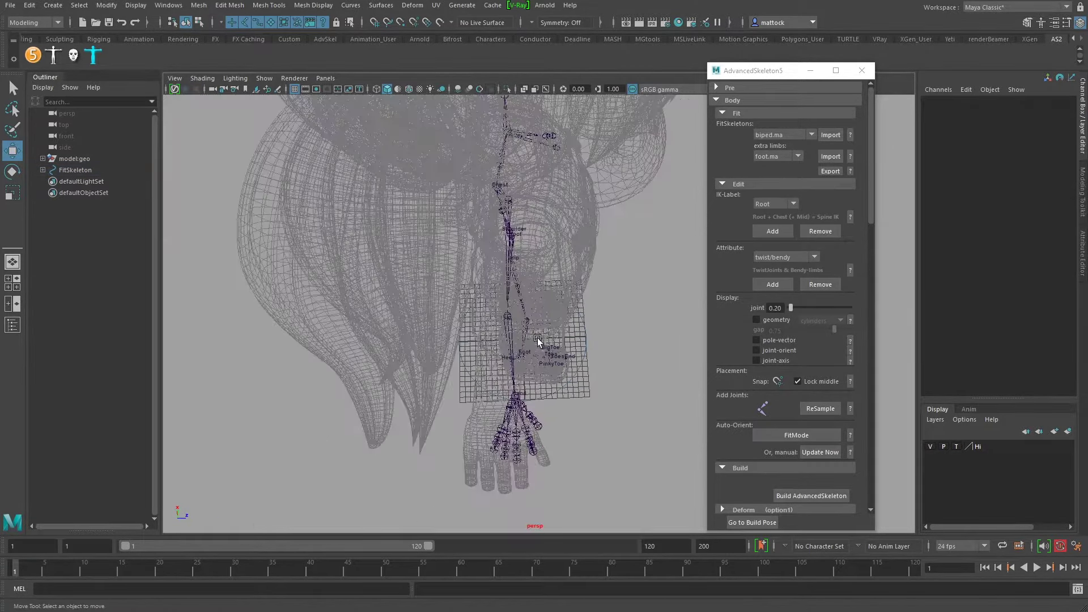
left_click_drag(537, 340, 402, 332, "alt")
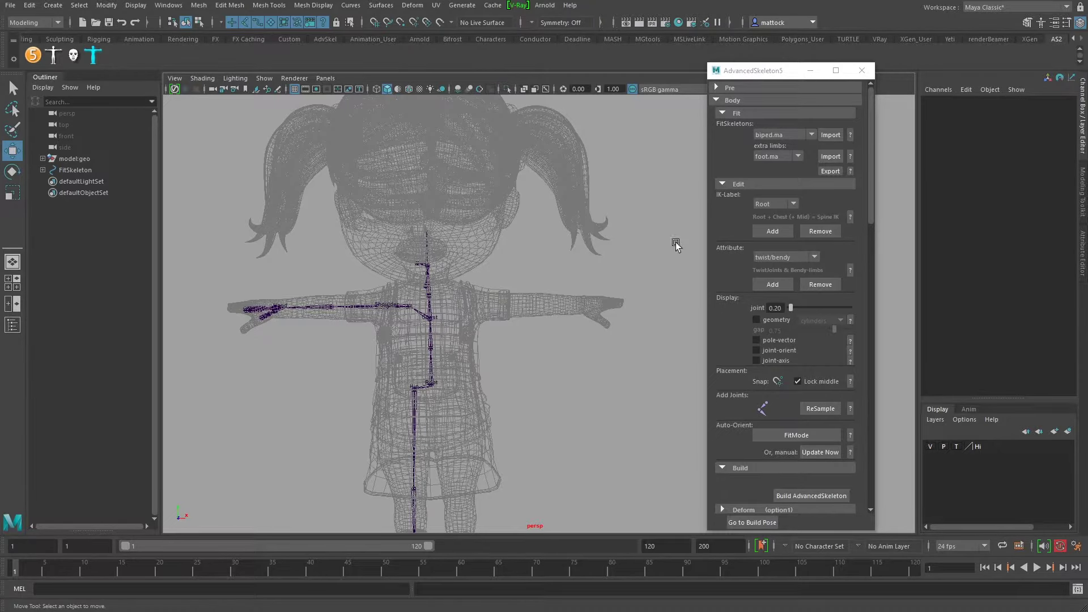
right_click_drag(304, 301, 496, 294, "alt")
right_click_drag(329, 306, 347, 311, "alt")
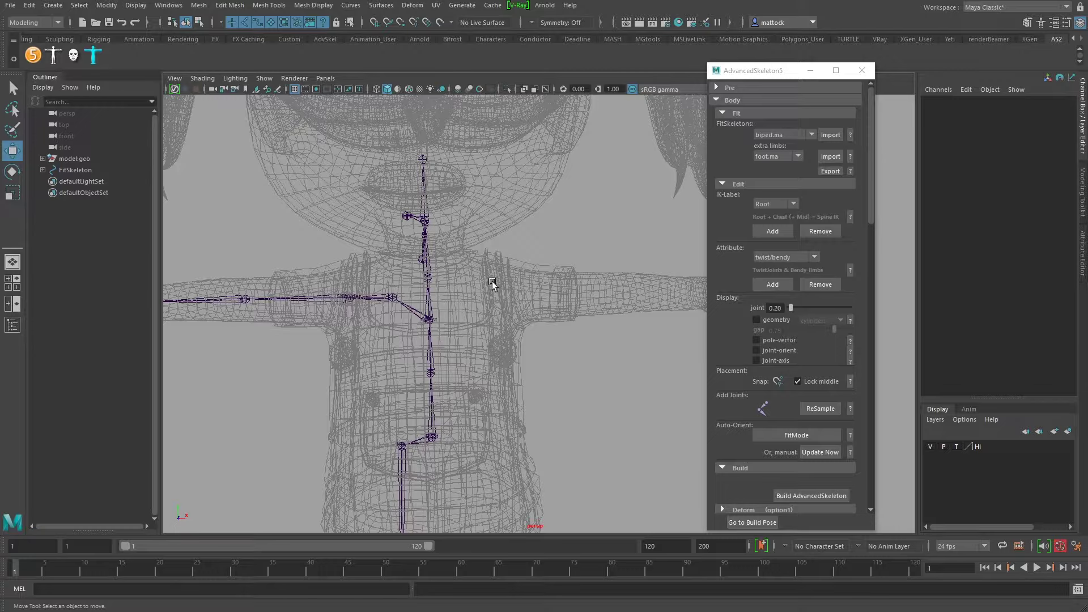
left_click_drag(429, 300, 467, 306, "alt")
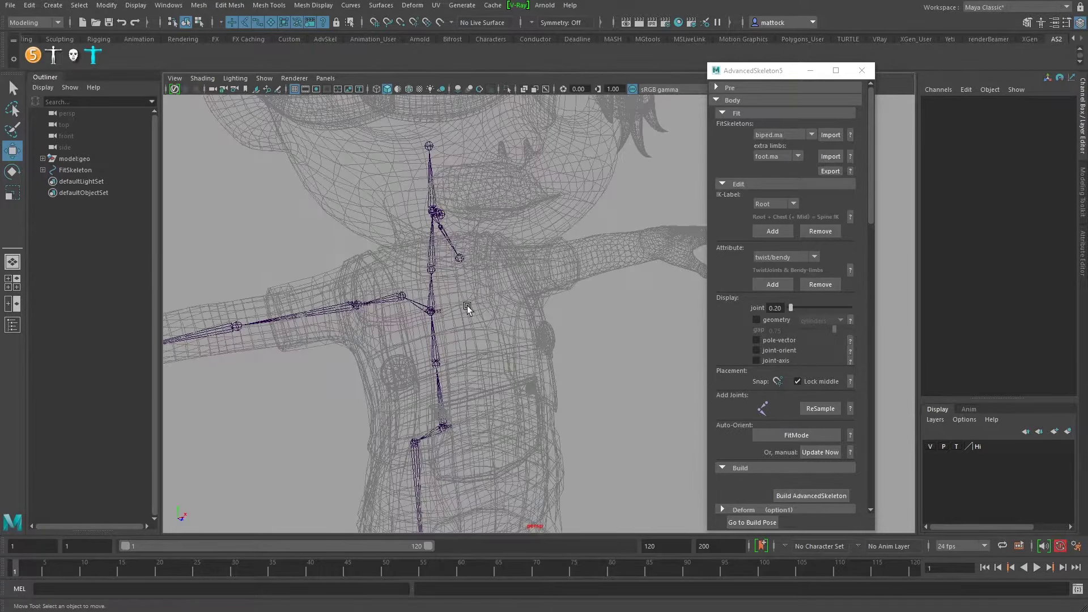
right_click_drag(601, 309, 479, 321, "alt")
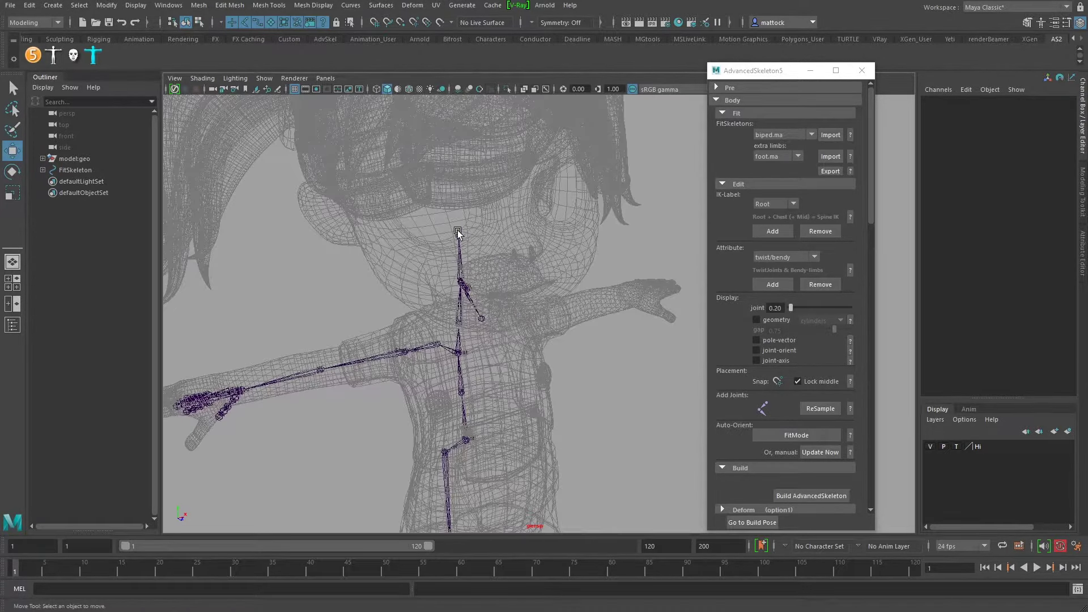
right_click_drag(458, 232, 425, 266, "alt")
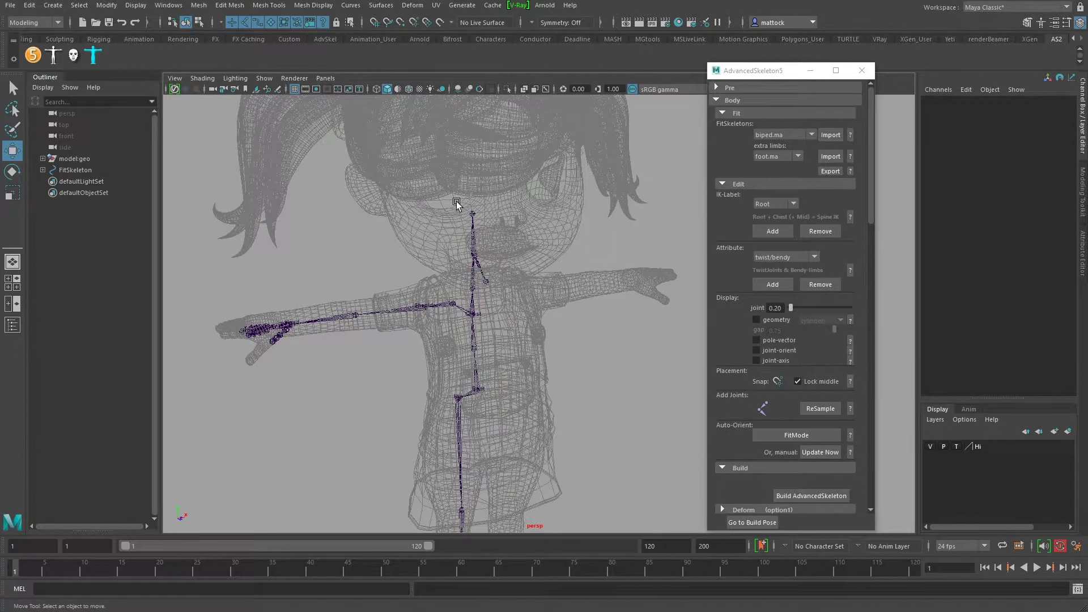
- Set the Hi display layer to reference and turn on X-Ray Joints so the skeleton shows through the shaded model
left_click(956, 447)
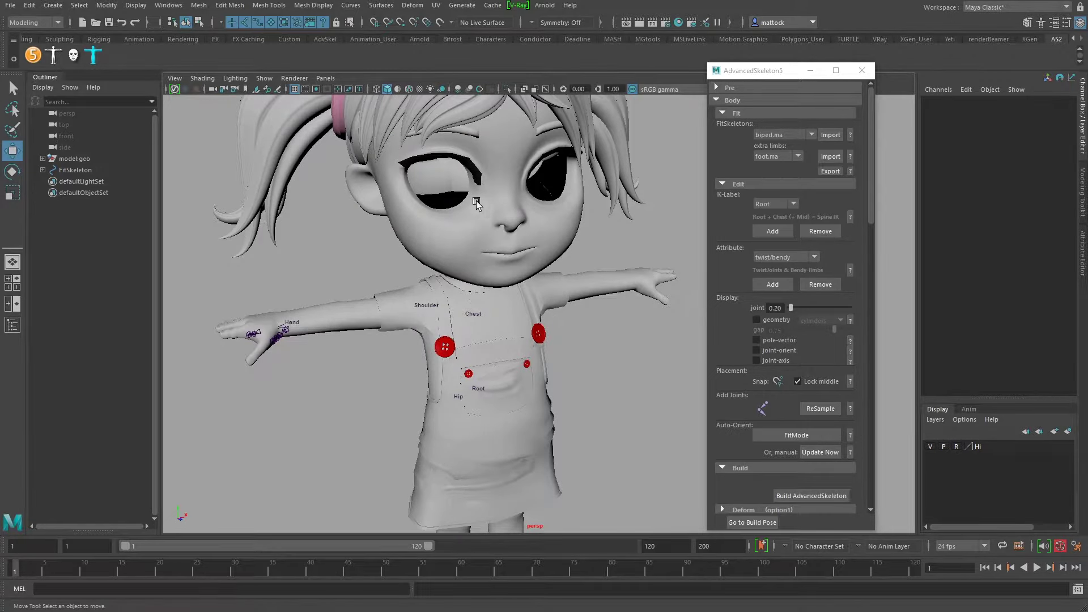
left_click(545, 89)
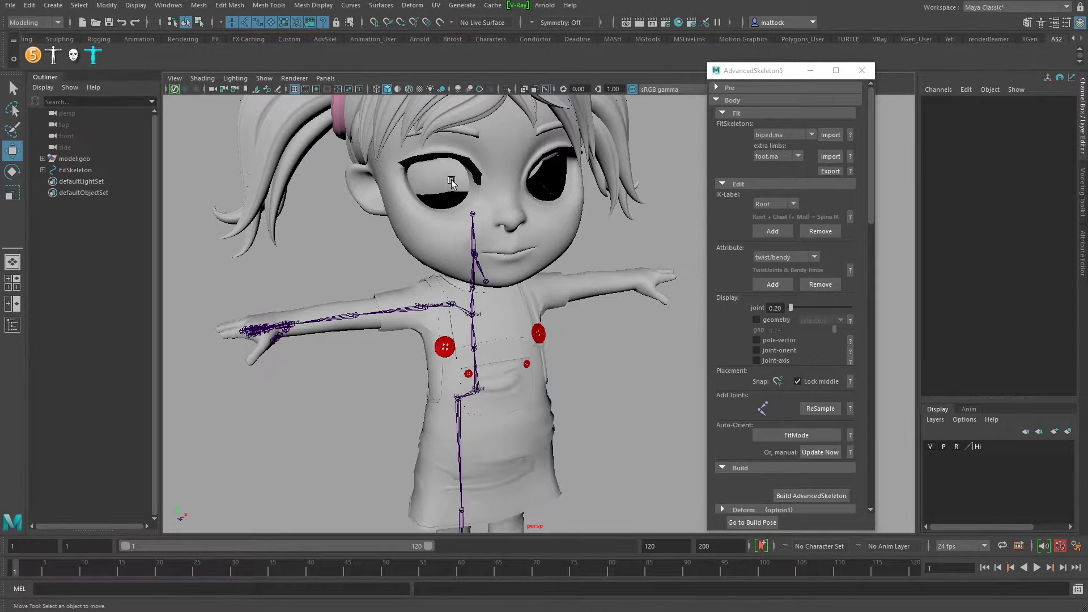
right_click_drag(287, 256, 445, 262, "alt")
left_click_drag(444, 263, 321, 294, "alt")
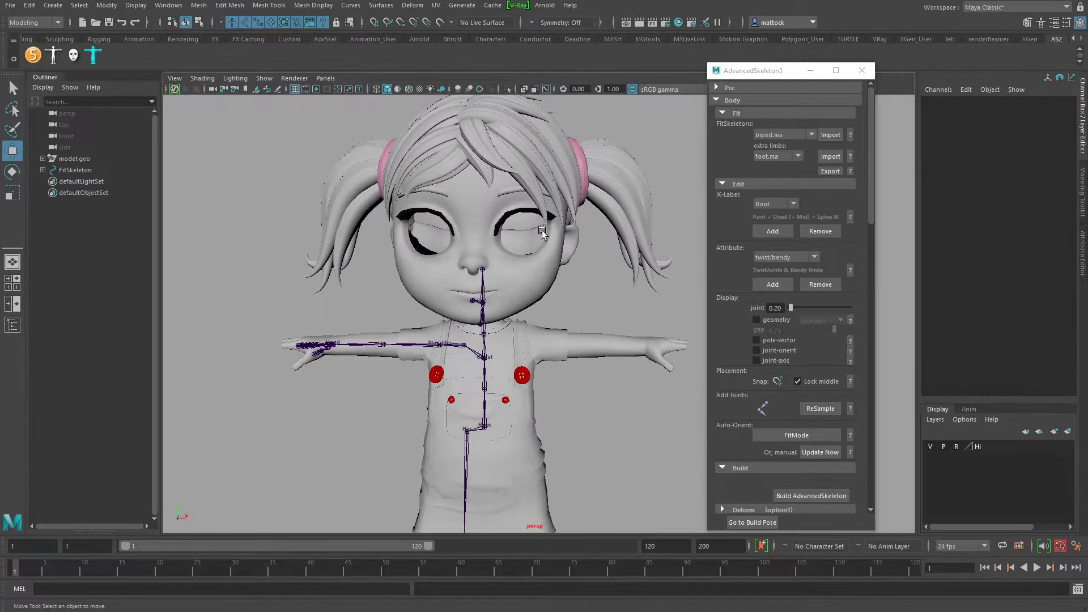
- Move the Scapula joint slightly backward within the shoulder, to about 0.745 Translate X and 0.14 Translate Y
right_click_drag(542, 231, 399, 243, "alt")
left_click_drag(399, 243, 306, 325, "alt")
middle_click_drag(307, 325, 498, 231, "alt")
right_click_drag(499, 231, 549, 243, "alt")
middle_click_drag(549, 244, 239, 387, "alt")
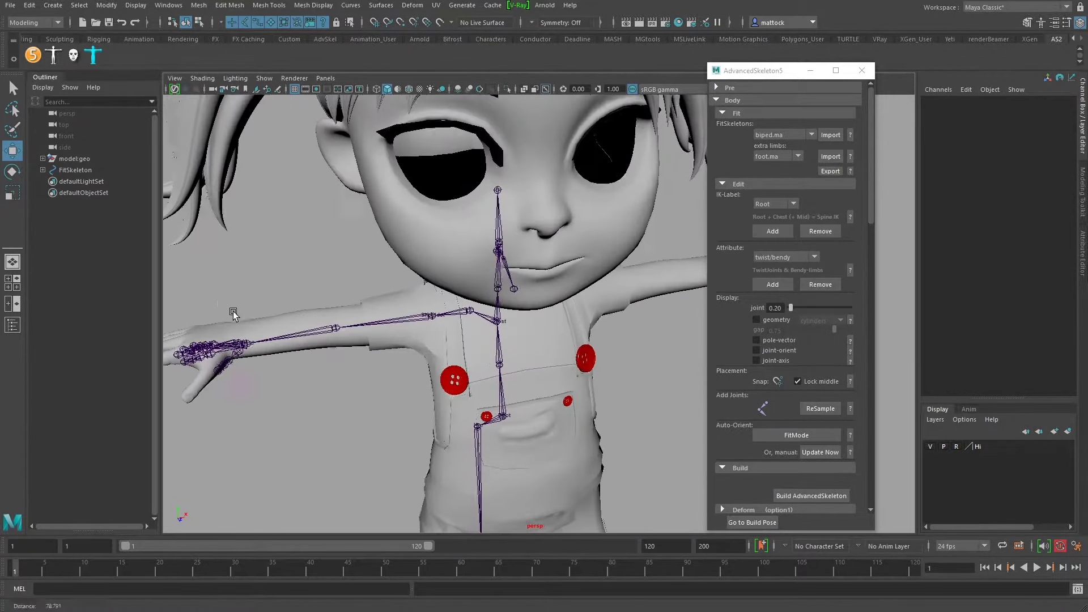
left_click_drag(234, 313, 551, 305, "alt")
left_click(498, 260)
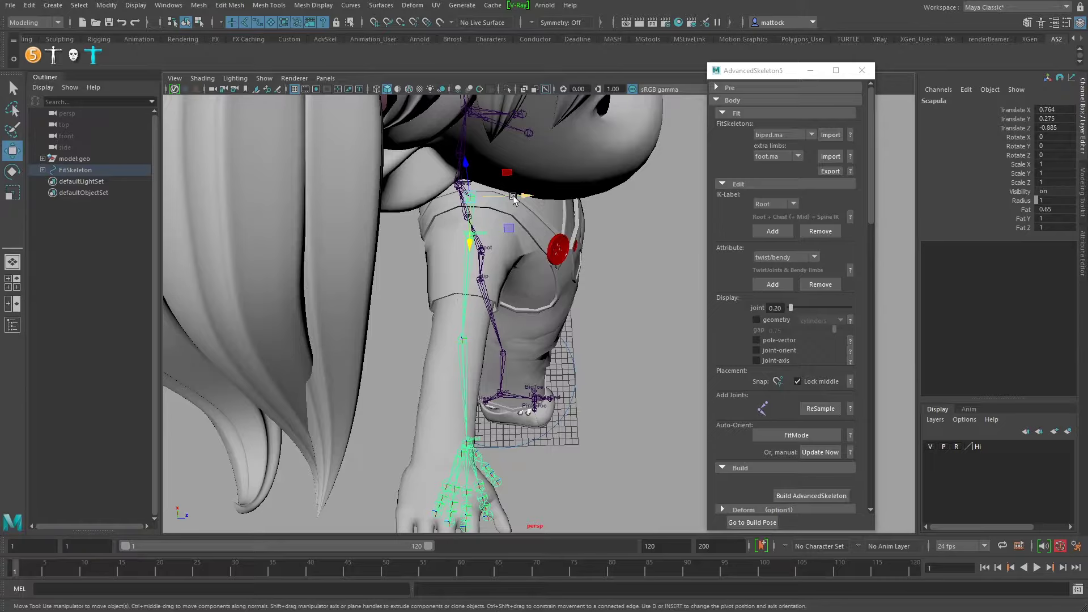
left_click_drag(513, 196, 506, 196)
middle_click_drag(452, 367, 446, 299, "alt")
left_click_drag(454, 261, 463, 276, "alt")
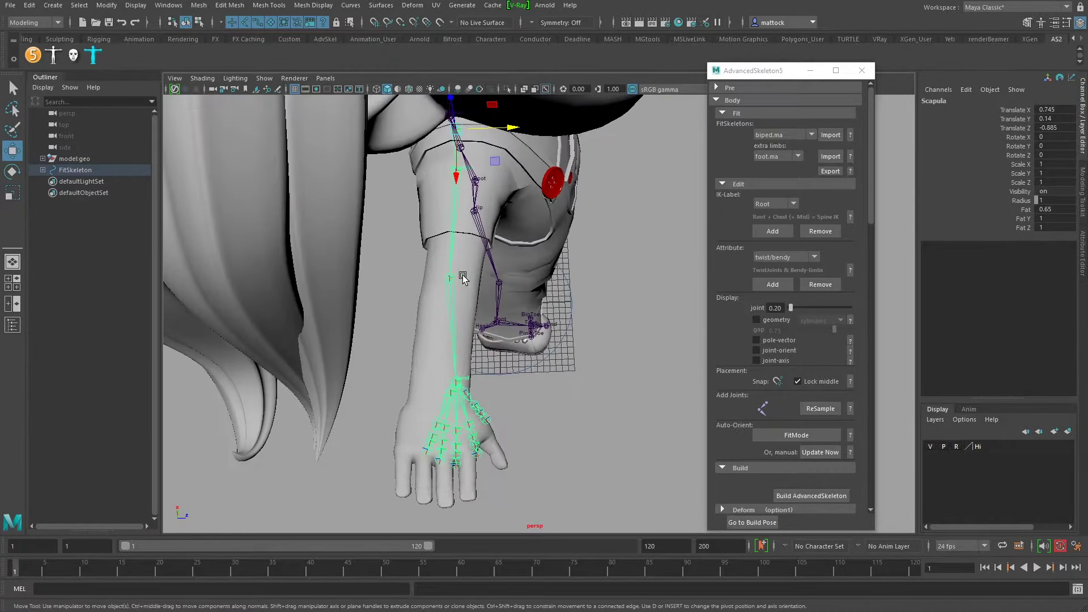
- Try moving the Wrist and Elbow joints to follow the forearm, undoing each move
left_click(456, 378)
left_click_drag(510, 381, 493, 385)
key("ctrl+z")
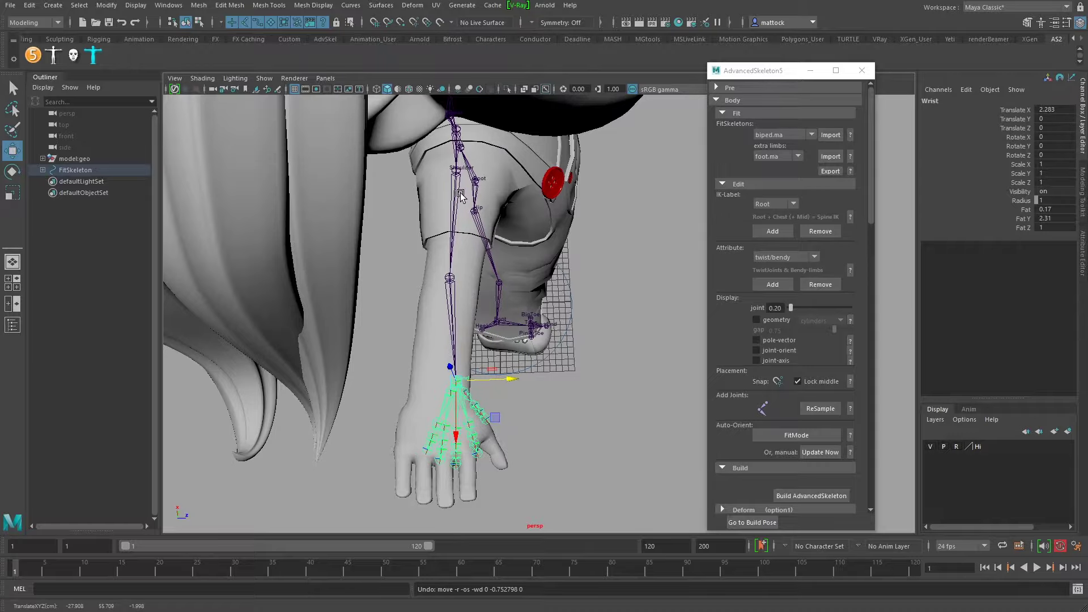
left_click_drag(460, 196, 466, 237, "alt")
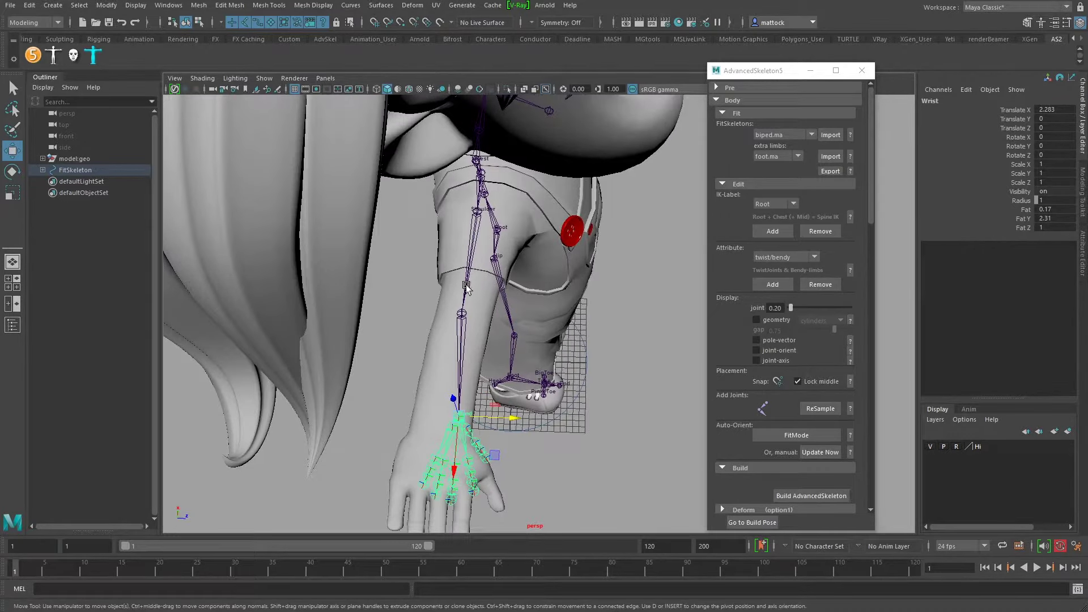
left_click_drag(471, 325, 443, 304, "alt")
left_click(446, 264)
mouse_move(449, 206)
left_mouse_down()
mouse_move(447, 180)
mouse_move(444, 216)
left_mouse_up()
key("ctrl+z")
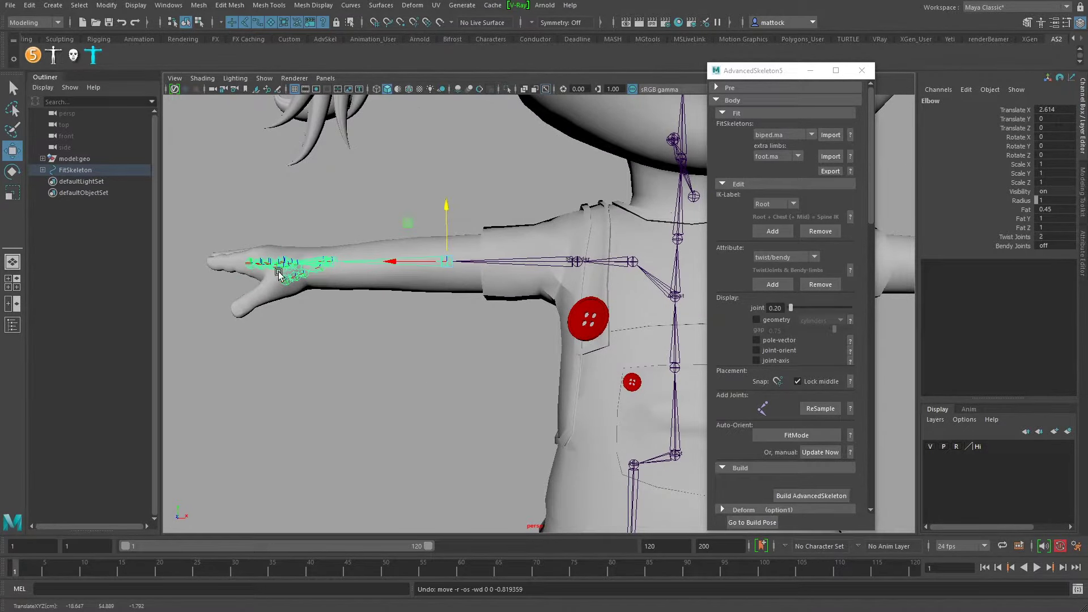
- Rotate the Shoulder joint to about -4.195 in Rotate Z so the arm joints follow the modelled arm
left_click_drag(396, 306, 506, 181, "alt")
left_click(468, 199)
key("e")
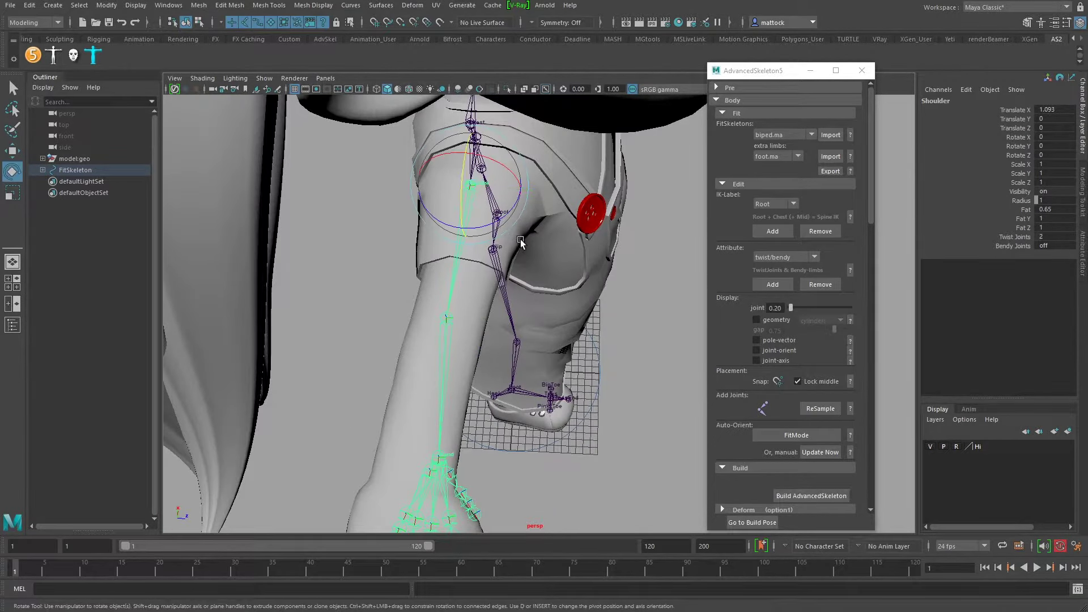
left_click_drag(505, 228, 498, 219)
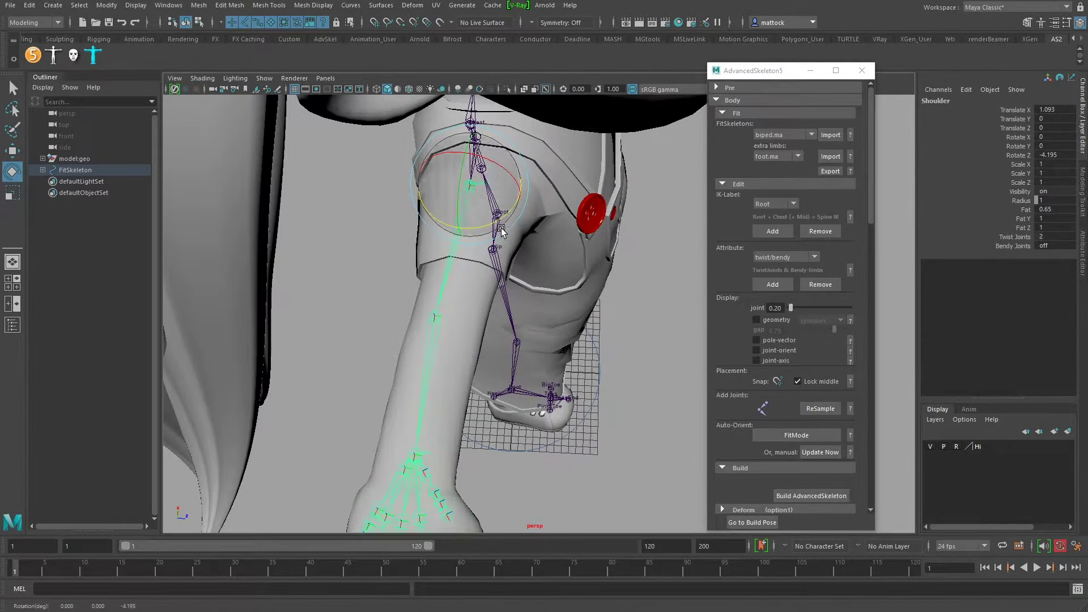
- Move the Wrist joint to the character's wrist, at about 2.665 Translate X and -0.023 Translate Y
left_click_drag(571, 303, 335, 250, "alt")
left_click(418, 216)
key("w")
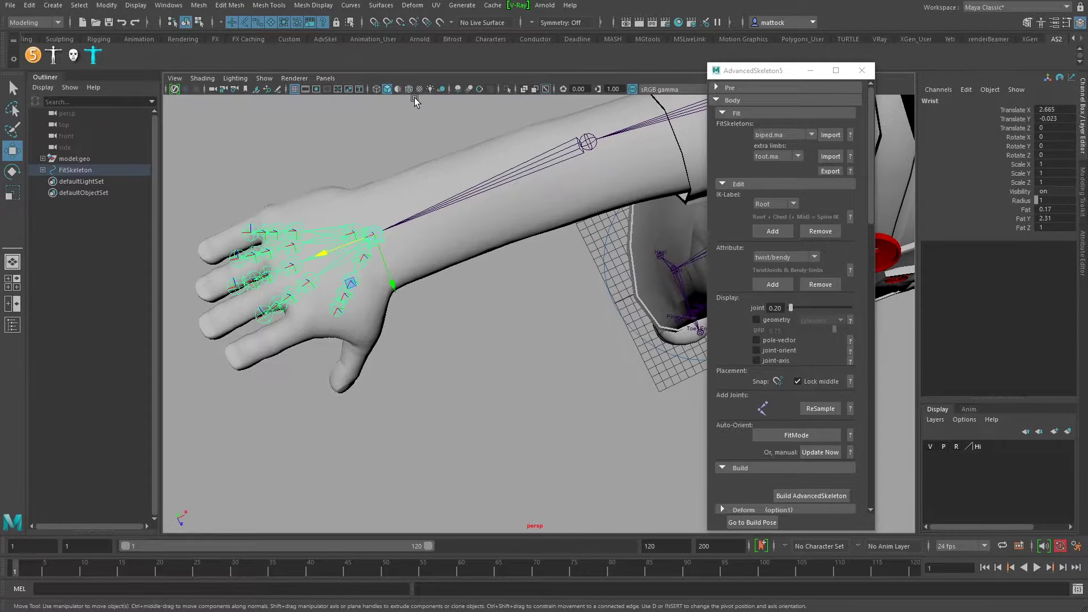
- Display the wireframe on the shaded model and frame the hand with its finger joints up close
left_click(408, 90)
right_click_drag(336, 238, 442, 261, "alt")
left_click_drag(442, 260, 484, 199, "alt")
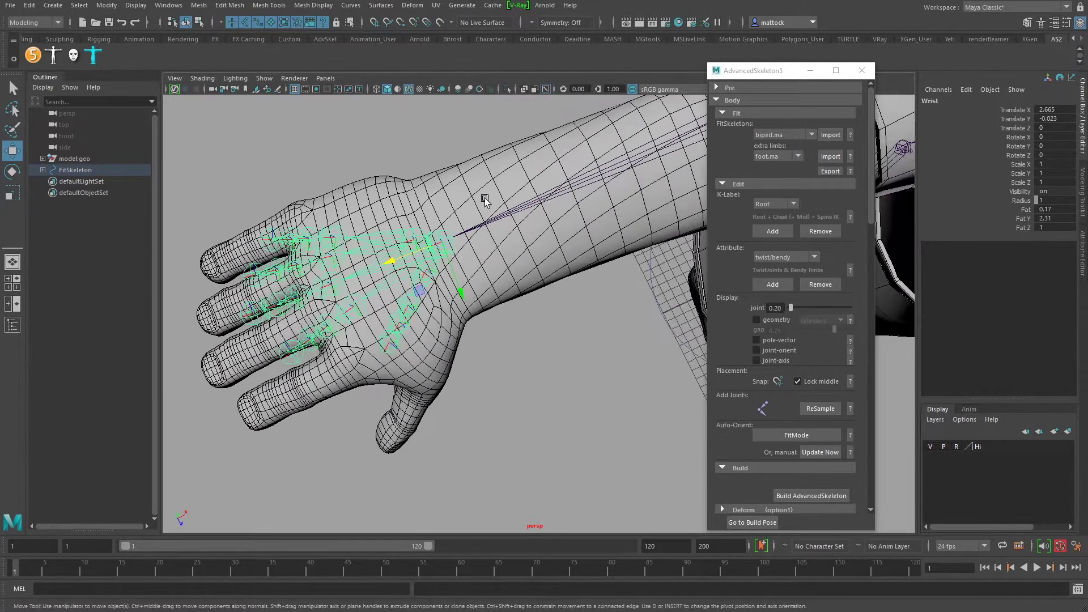
- Turn off the wireframe on the shaded model and turn the perspective view toward the character's side
left_click_drag(409, 141, 286, 207, "alt")
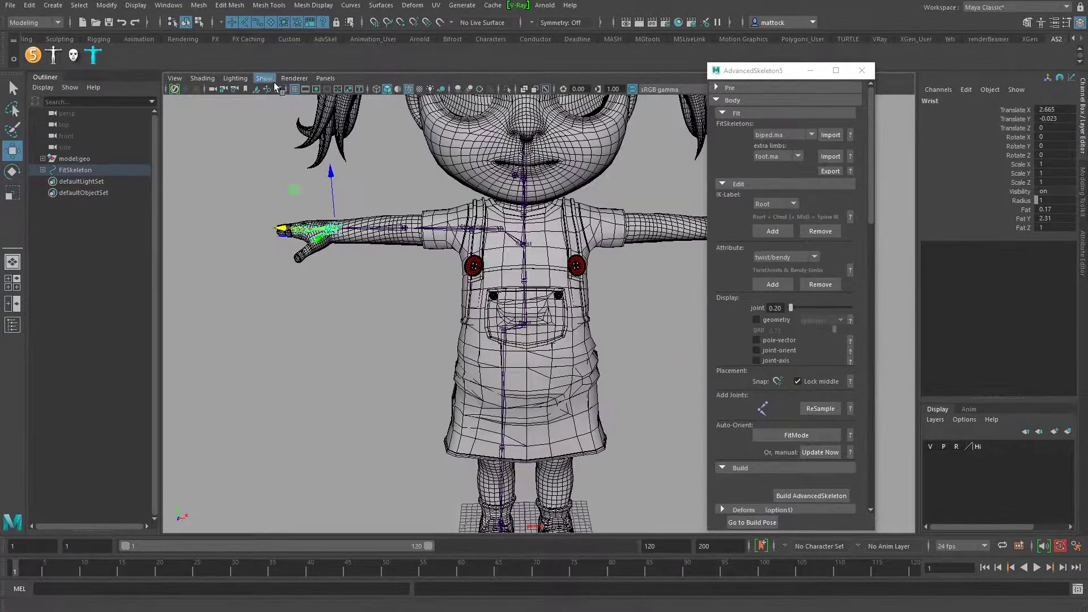
left_click(409, 89)
right_click_drag(431, 221, 463, 242, "alt")
middle_click_drag(463, 243, 417, 226, "alt")
right_click_drag(561, 250, 434, 214, "alt")
left_click_drag(435, 213, 593, 250, "alt")
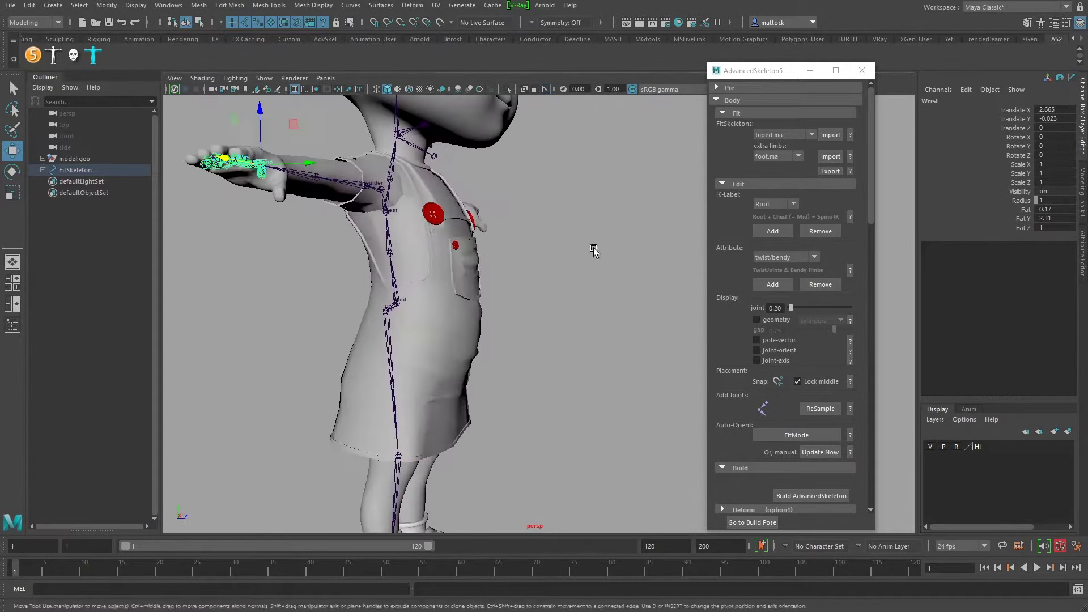
right_click_drag(593, 249, 510, 238, "alt")
middle_click_drag(451, 384, 427, 224, "alt")
- Show the joints through the mesh in the side view and frame the spine and leg joints
key("space")
key("space")
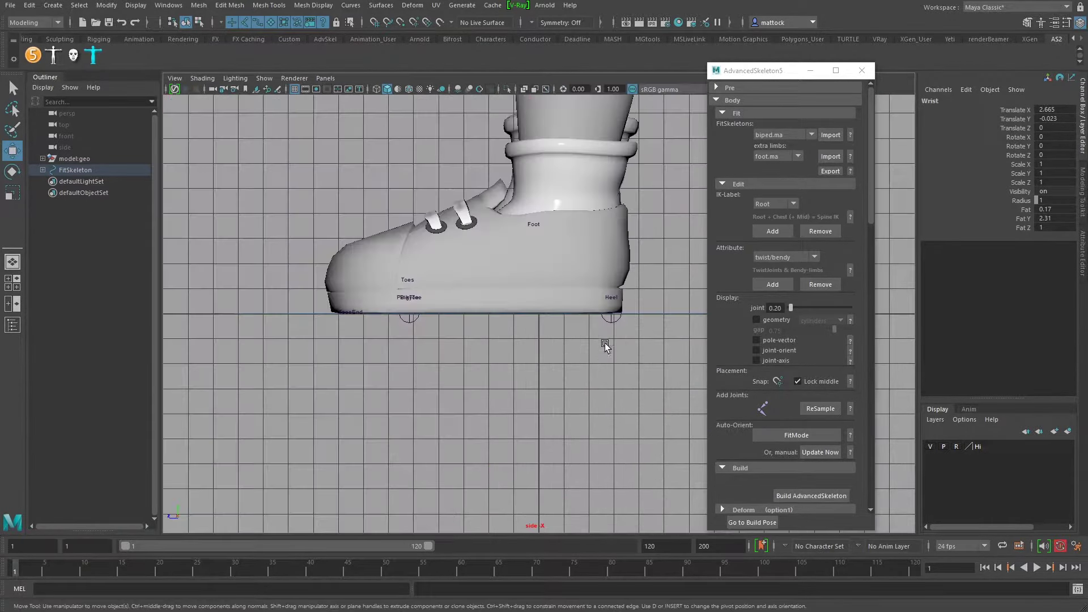
scroll(436, 303, "down", 2)
left_click(546, 89)
middle_click_drag(510, 170, 433, 470, "alt")
right_click_drag(686, 254, 363, 260, "alt")
right_click_drag(597, 239, 371, 256, "alt")
middle_click_drag(546, 166, 443, 317, "alt")
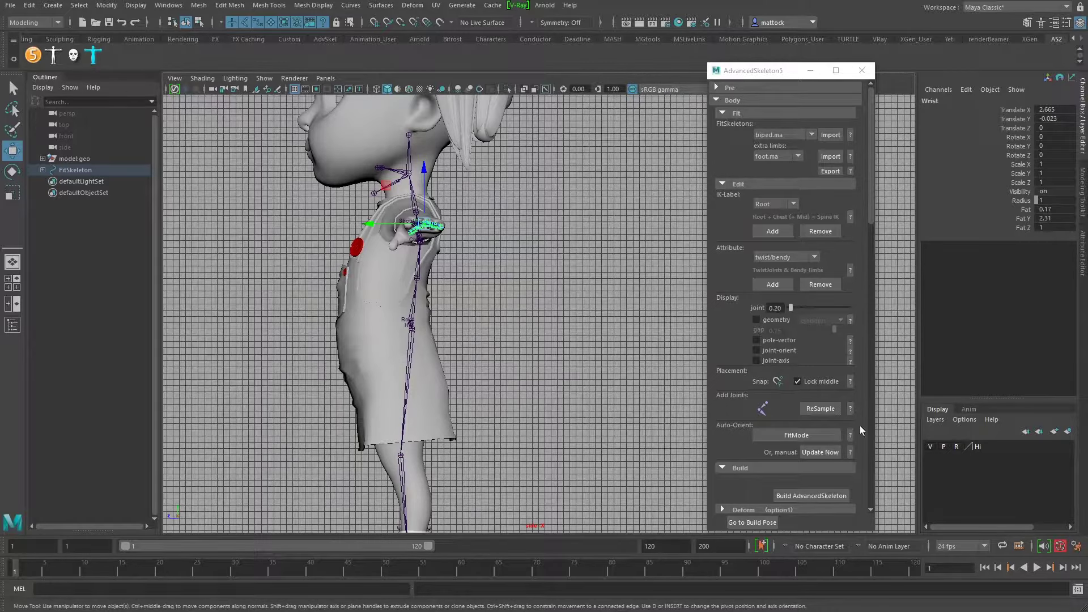
- Return to the perspective view and examine the whole character with its FitSkeleton from the front
key("space")
key("space")
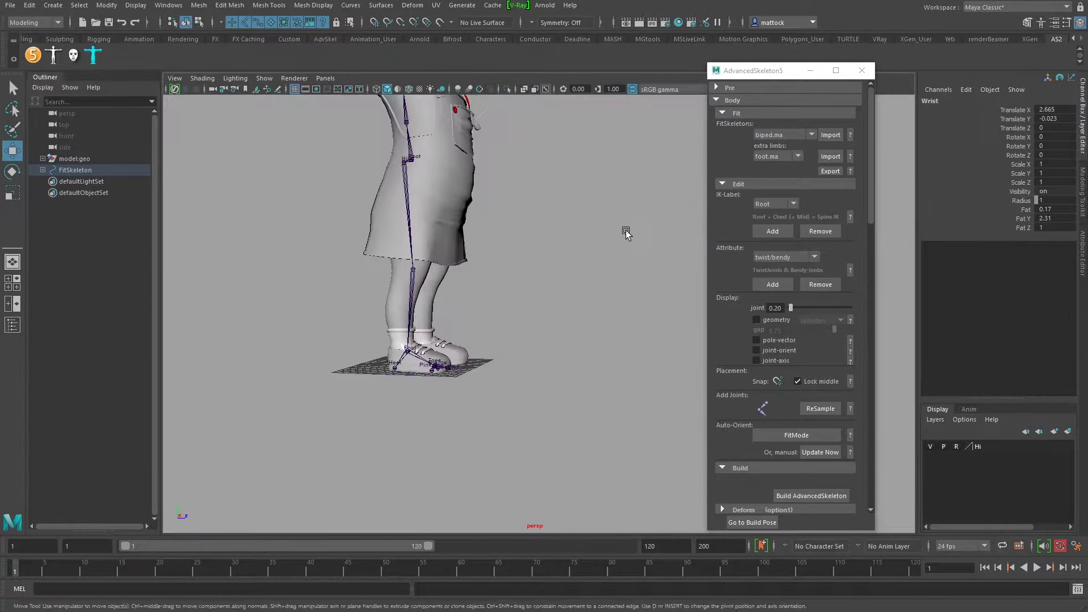
middle_click_drag(521, 261, 482, 362, "alt")
right_click_drag(589, 272, 510, 284, "alt")
middle_click_drag(510, 283, 497, 347, "alt")
left_click_drag(589, 337, 526, 325, "alt")
middle_click_drag(526, 325, 490, 349, "alt")
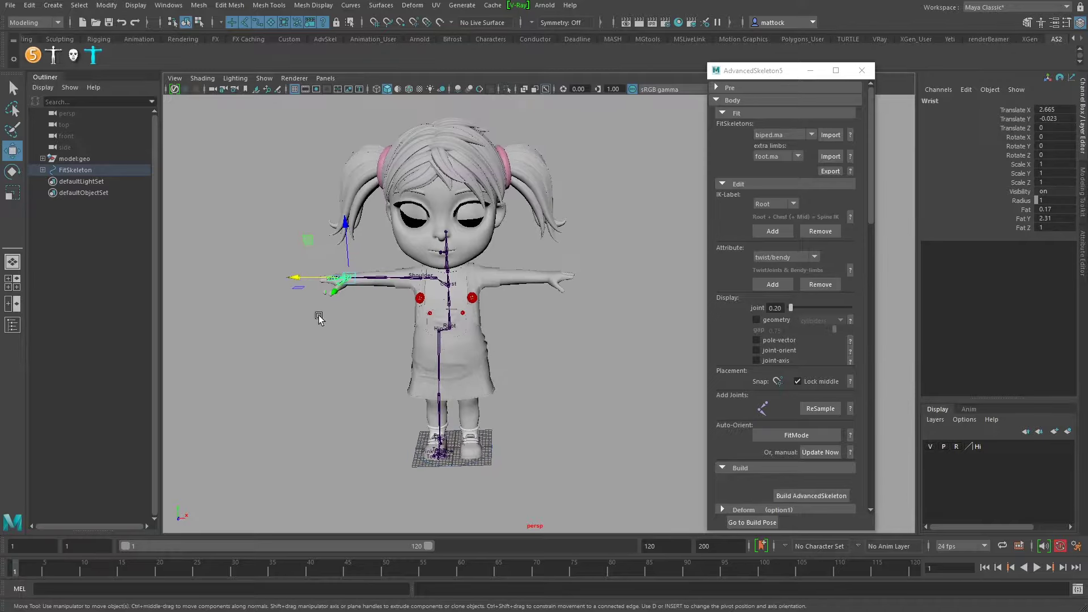
right_click_drag(319, 318, 453, 329, "alt")
middle_click_drag(492, 339, 539, 307, "alt")
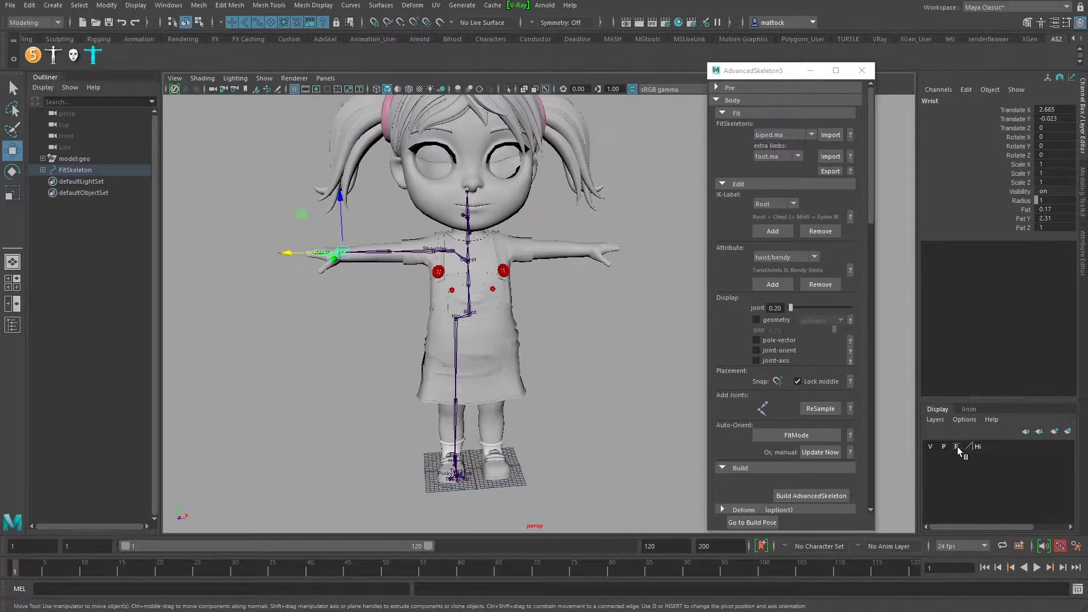
- Take the Hi layer out of reference mode and select the creased dress, its four buttons and the pocket
left_click(509, 339)
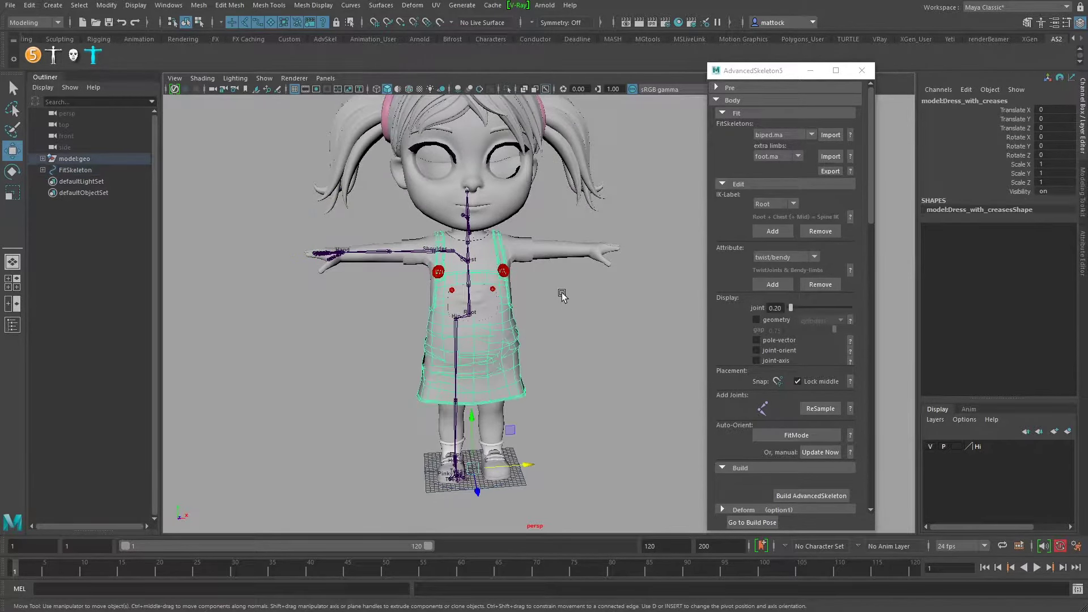
right_click_drag(431, 271, 477, 266, "alt")
left_click_drag(501, 280, 533, 269, "alt")
left_click(376, 273)
left_click(399, 301, "shift")
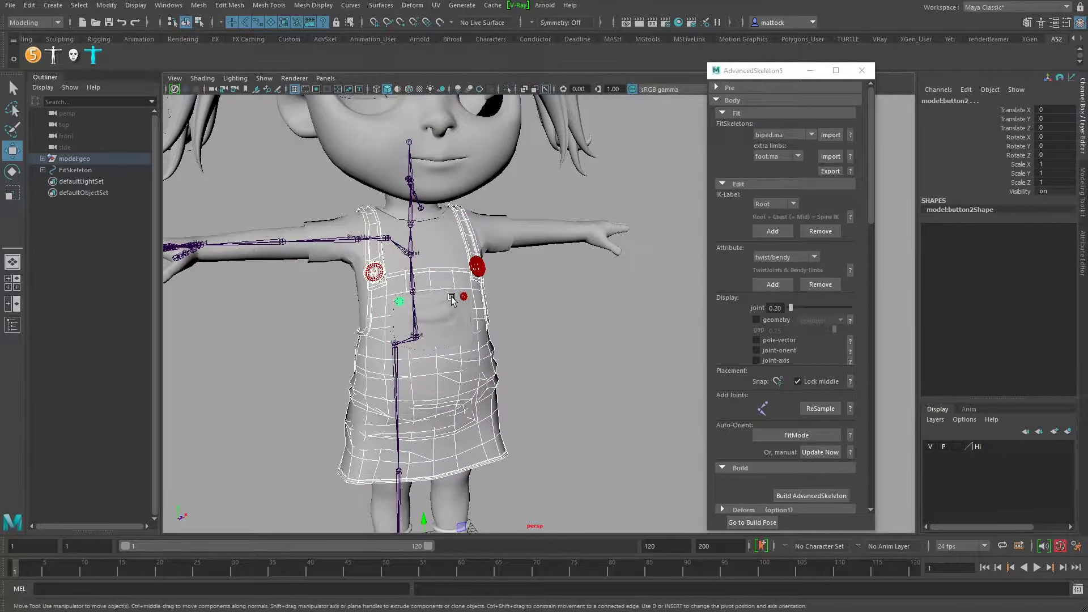
left_click(463, 296, "shift")
left_click(480, 265, "shift")
left_click(460, 327, "shift")
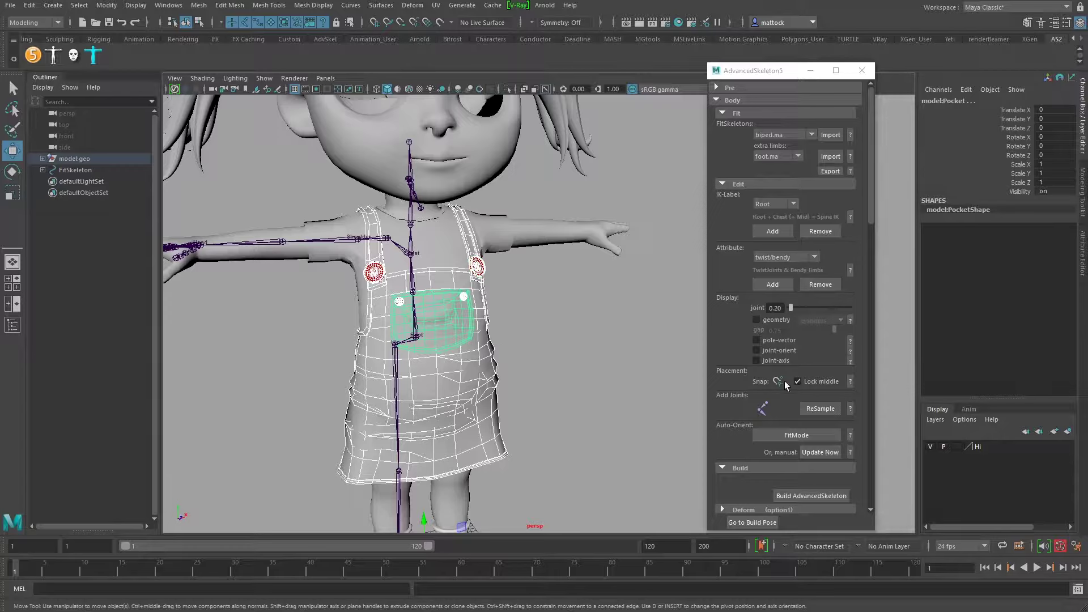
- Create a display layer named Dress from the selected dress parts and hide it
left_click(936, 420)
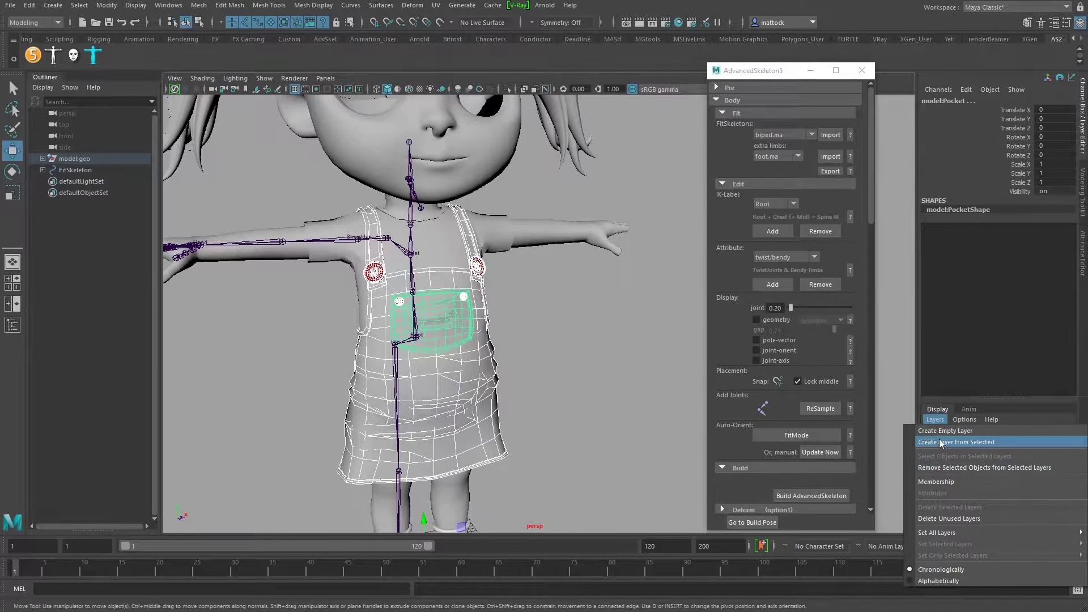
left_click(940, 442)
double_click(980, 447)
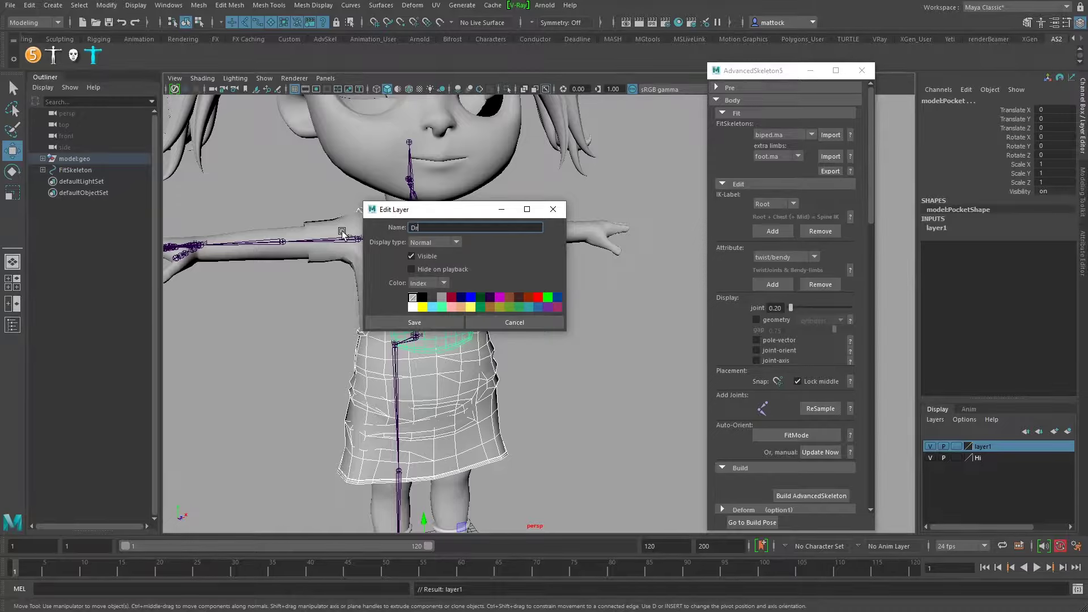
type("Dress")
left_click(427, 321)
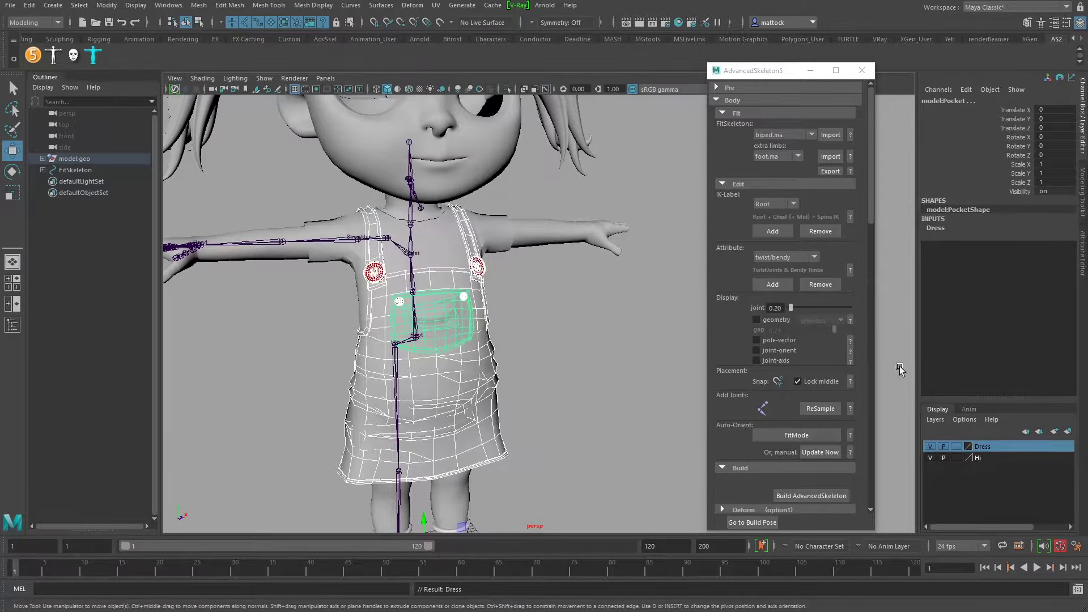
left_click(931, 447)
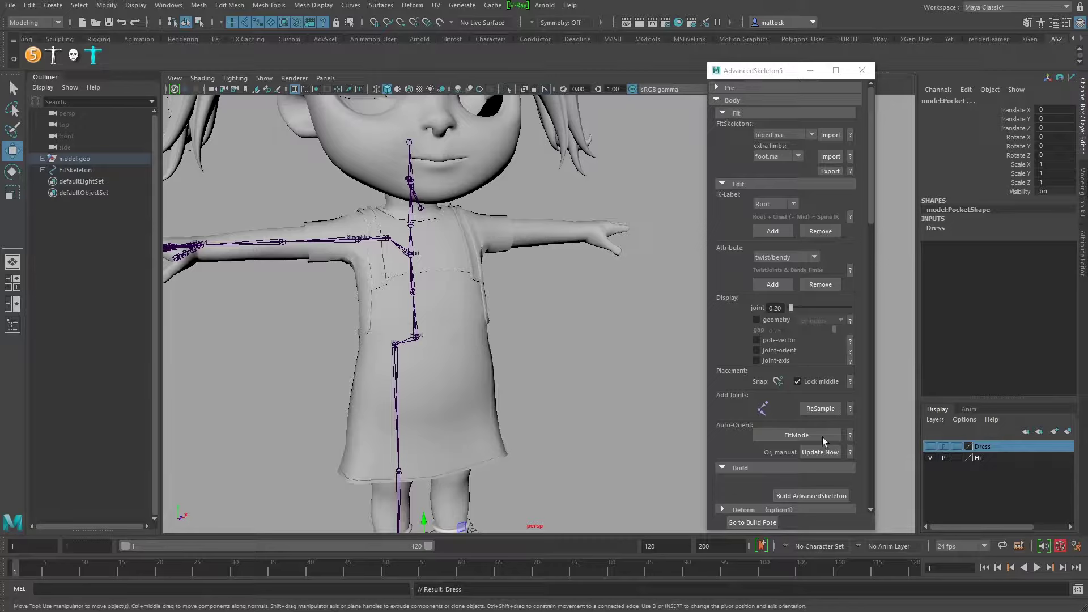
- Add the remaining Dress_base mesh to the hidden Dress layer
left_click(473, 371)
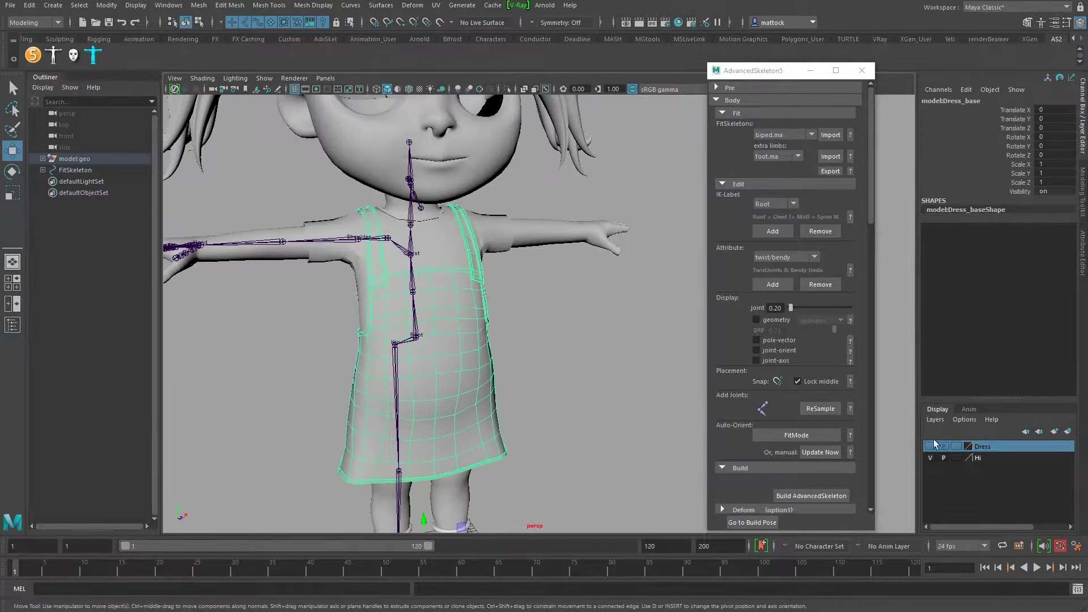
right_click(982, 445)
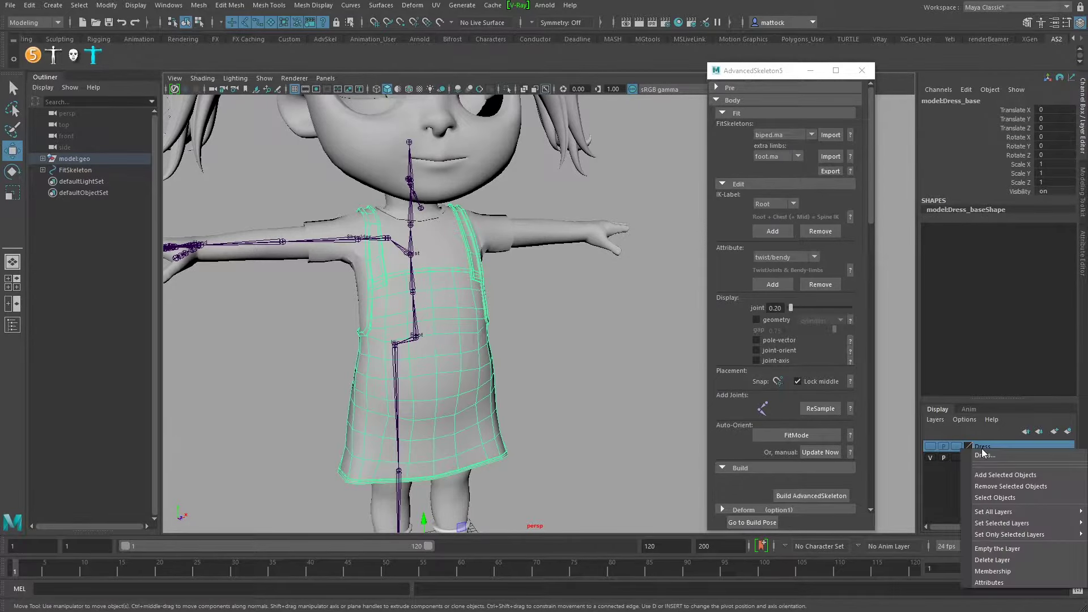
left_click(999, 473)
- Create a display layer named Tshirt from the T-shirt mesh and hide it
left_click(489, 322)
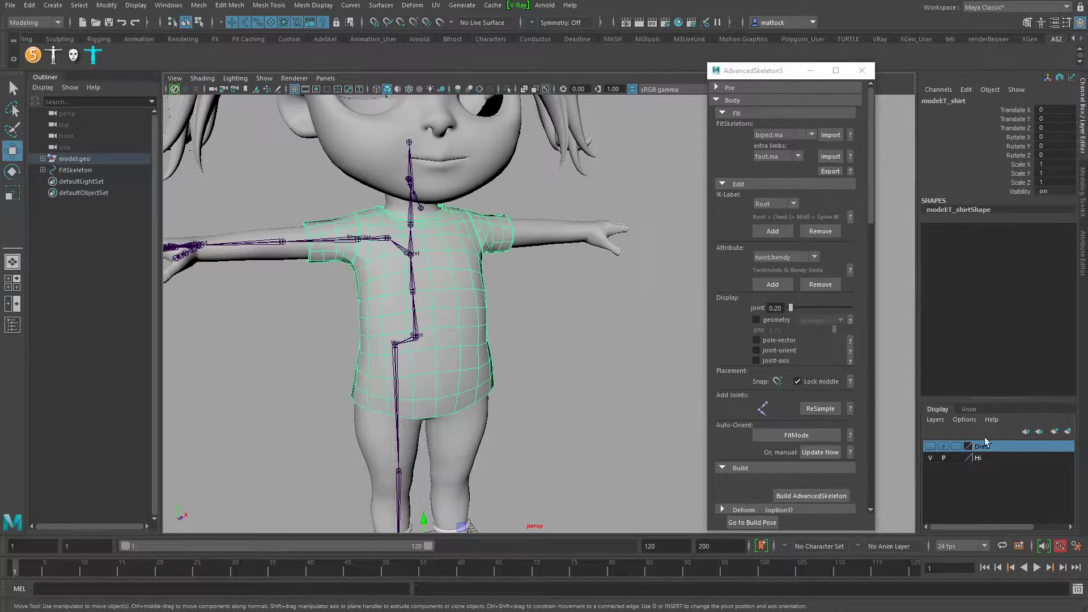
left_click(938, 420)
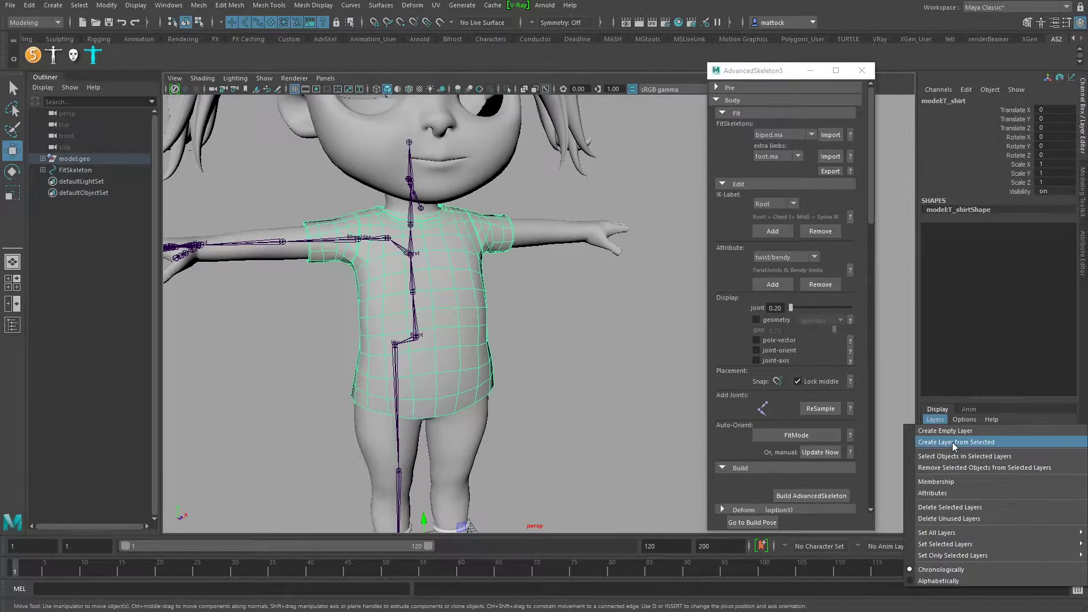
left_click(952, 442)
double_click(973, 446)
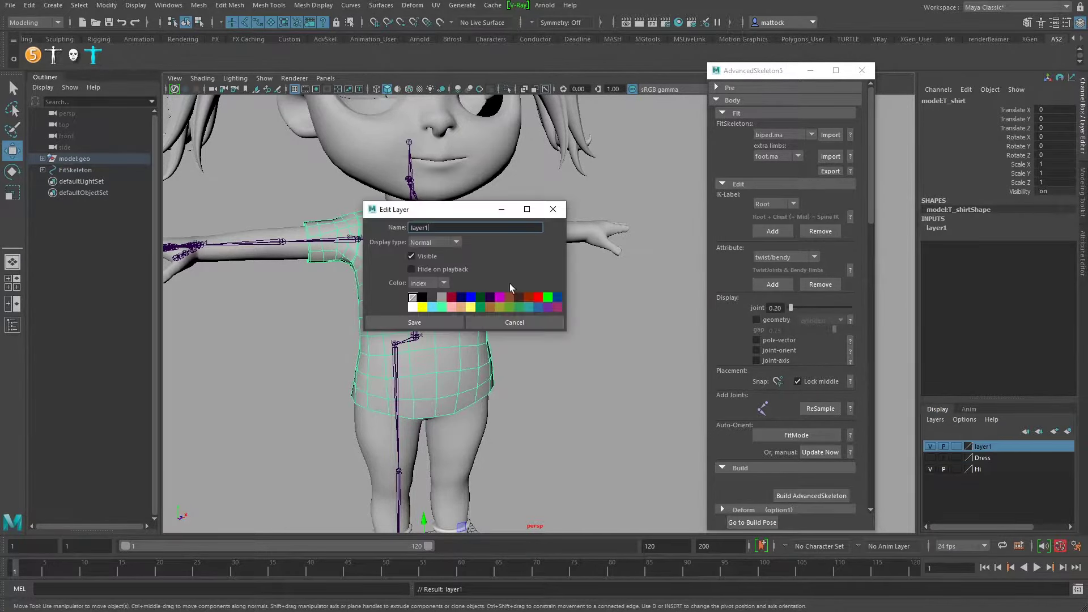
left_click_drag(437, 228, 354, 233)
left_click(440, 319)
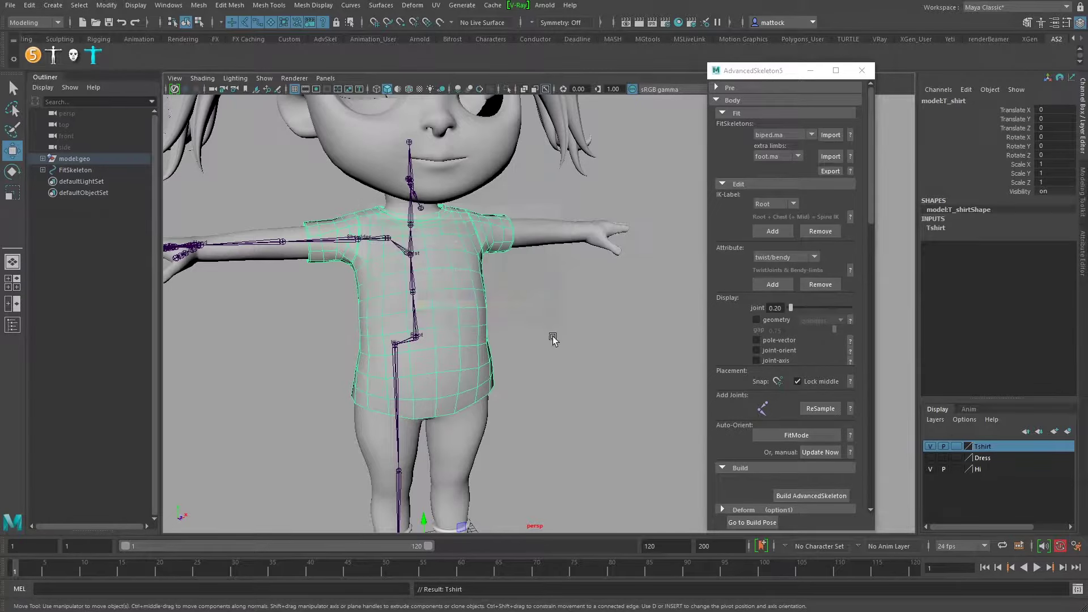
left_click(930, 446)
- Expand the model hierarchy in the Outliner and select the Hair_grp group
right_click_drag(510, 297, 435, 298, "alt")
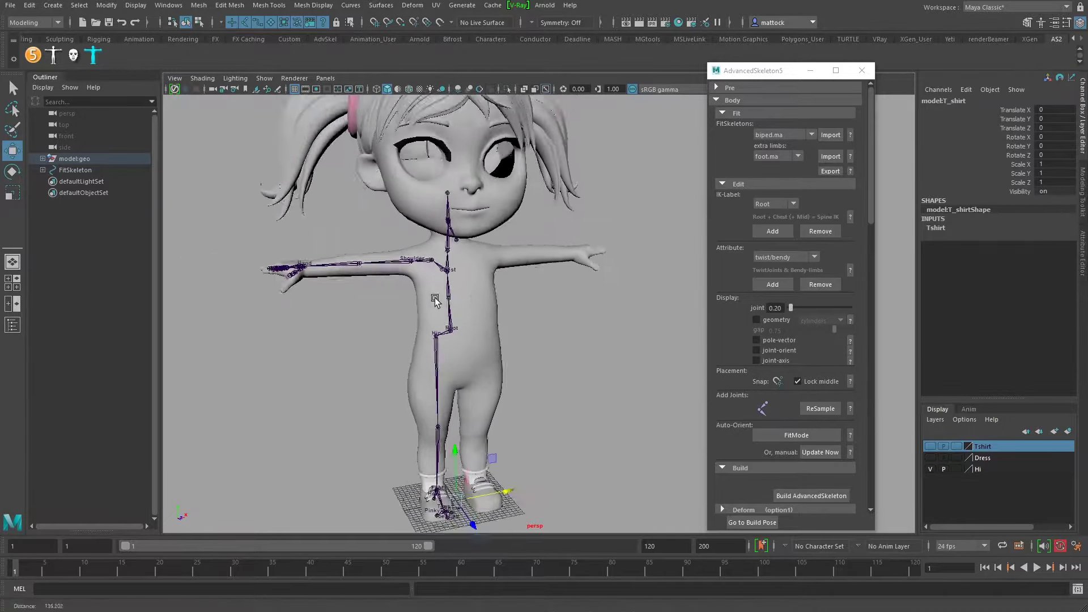
middle_click_drag(306, 238, 316, 370, "alt")
left_click_drag(316, 370, 513, 258, "alt")
left_click(516, 217)
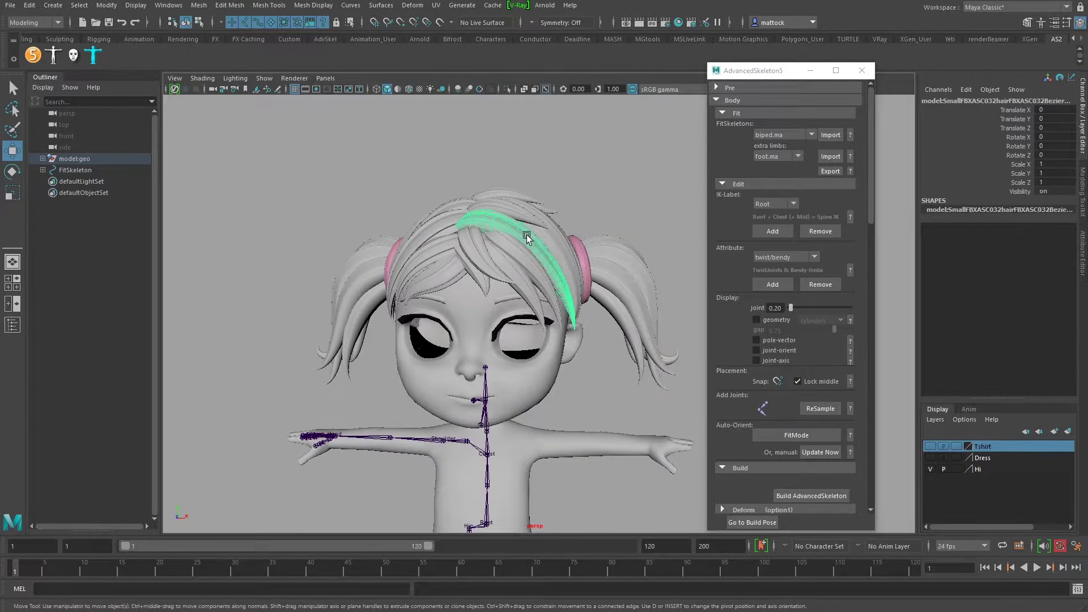
scroll(506, 221, "down", 1)
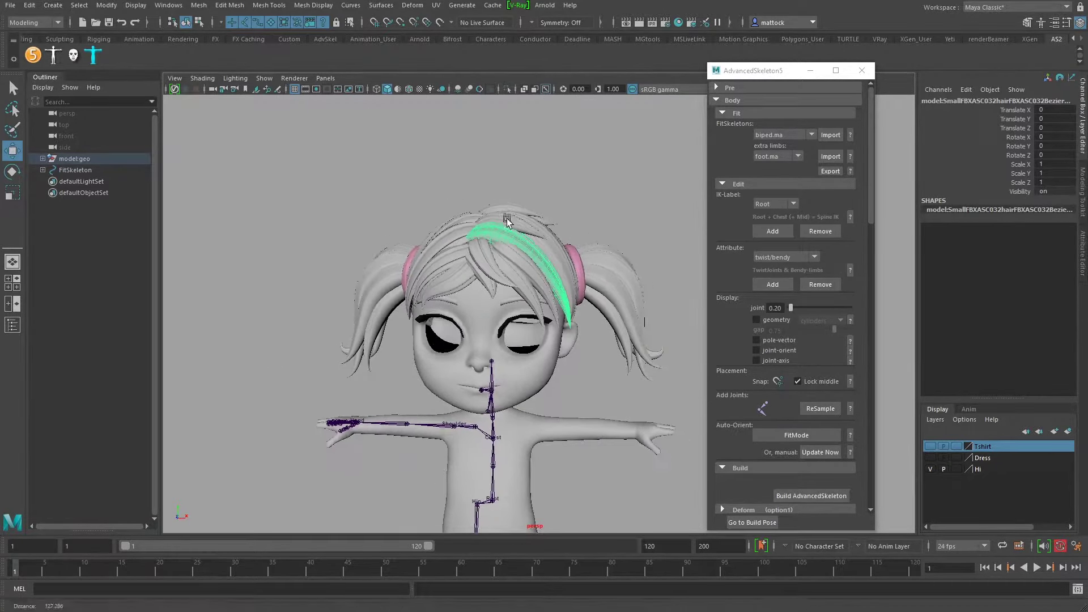
left_click(42, 158)
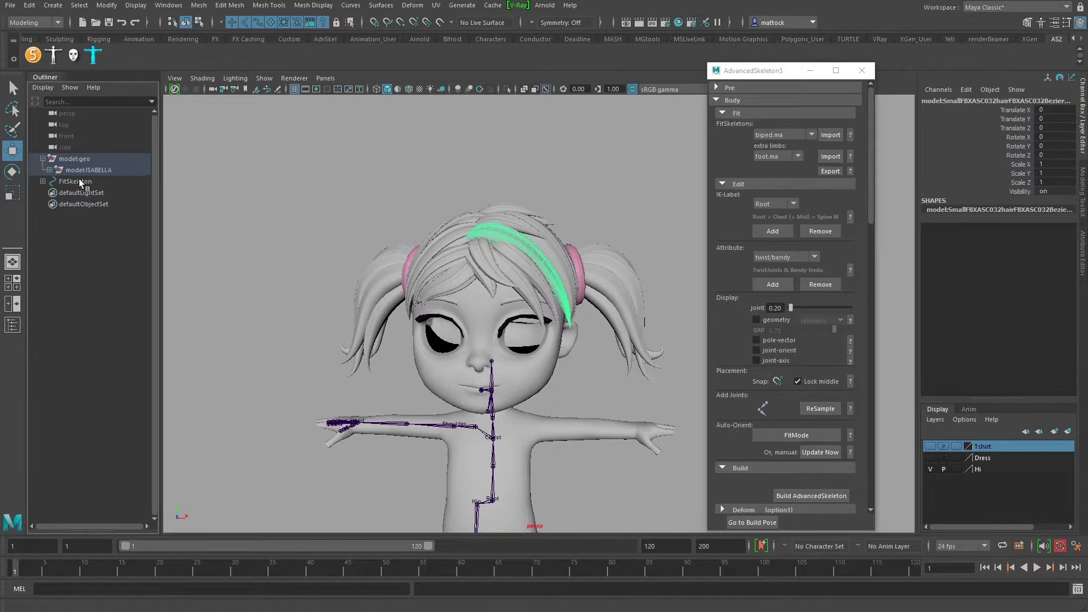
left_click(50, 170)
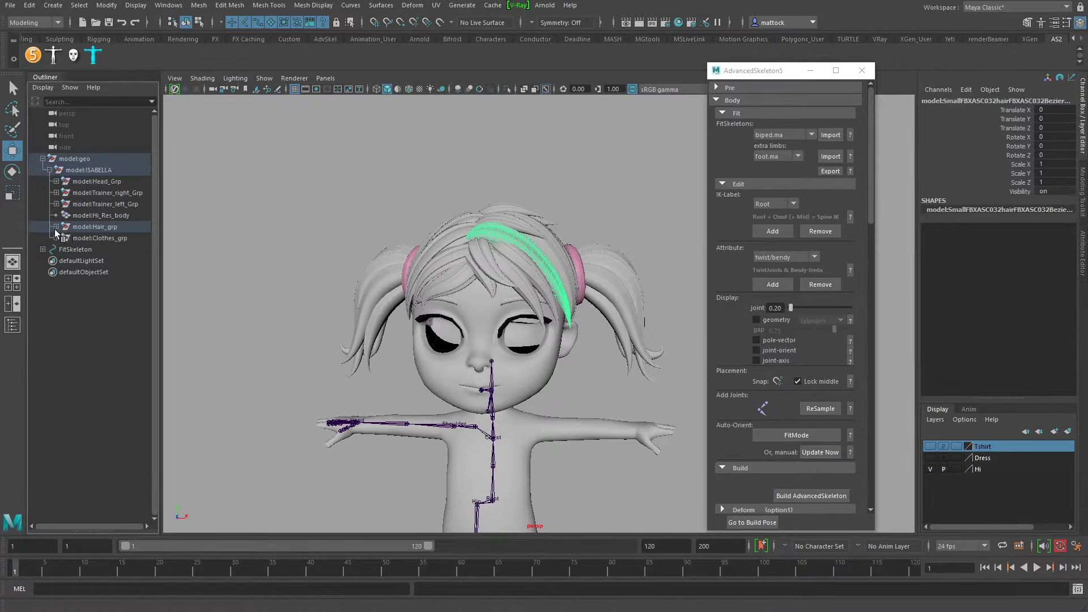
left_click(56, 227)
left_click(85, 227)
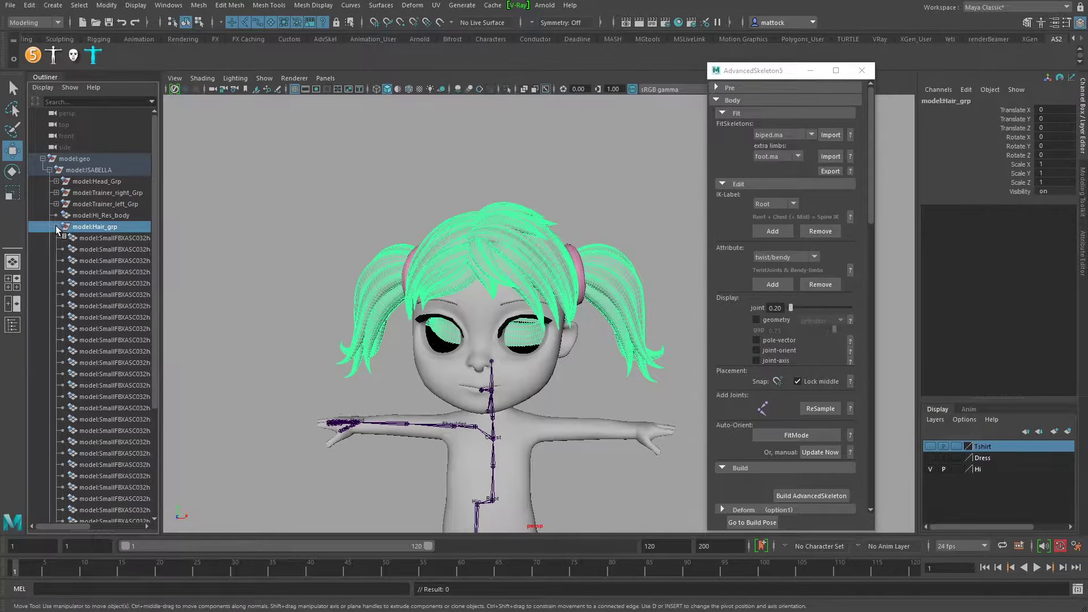
left_click(56, 227)
- Add the right and left hairbands to the hair selection
left_click_drag(519, 206, 506, 282, "alt")
left_click(377, 250)
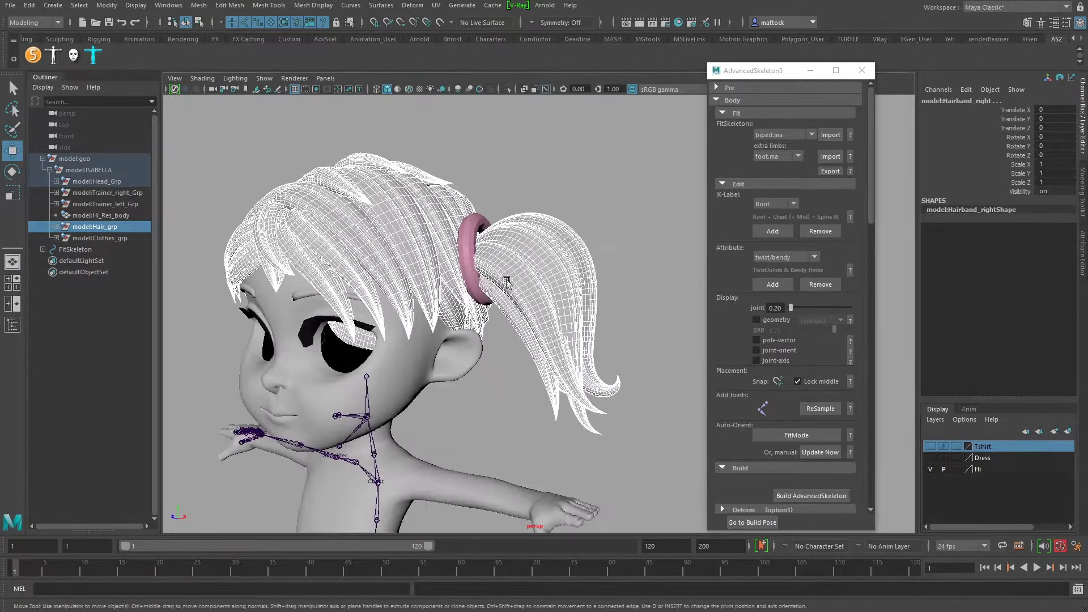
left_click(466, 262)
- Create a display layer named Hair from the selected hair and hairbands and hide it
left_click(936, 426)
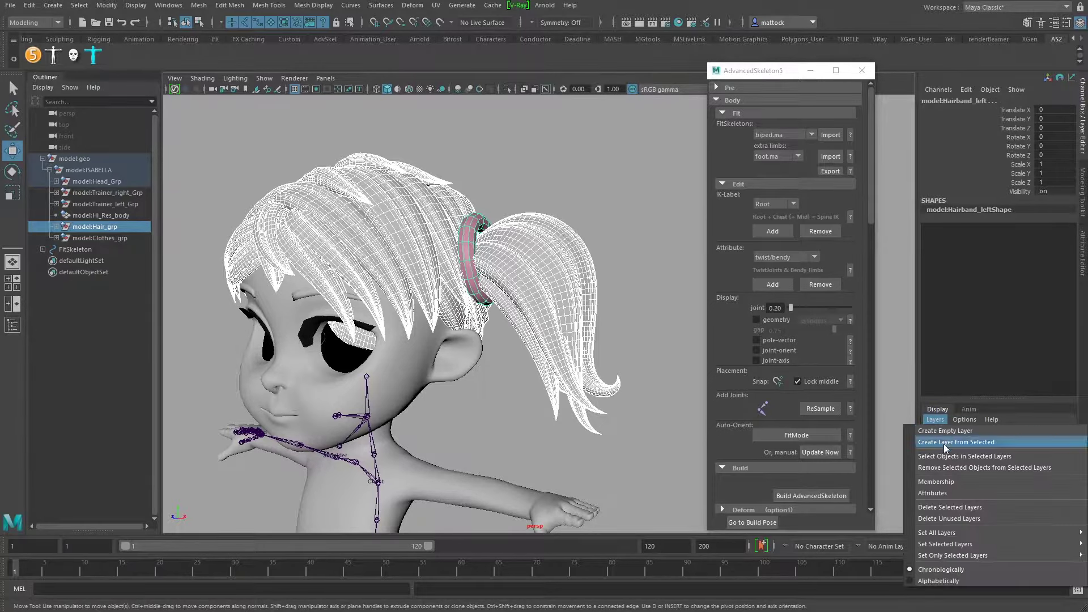
left_click(990, 457)
double_click(989, 447)
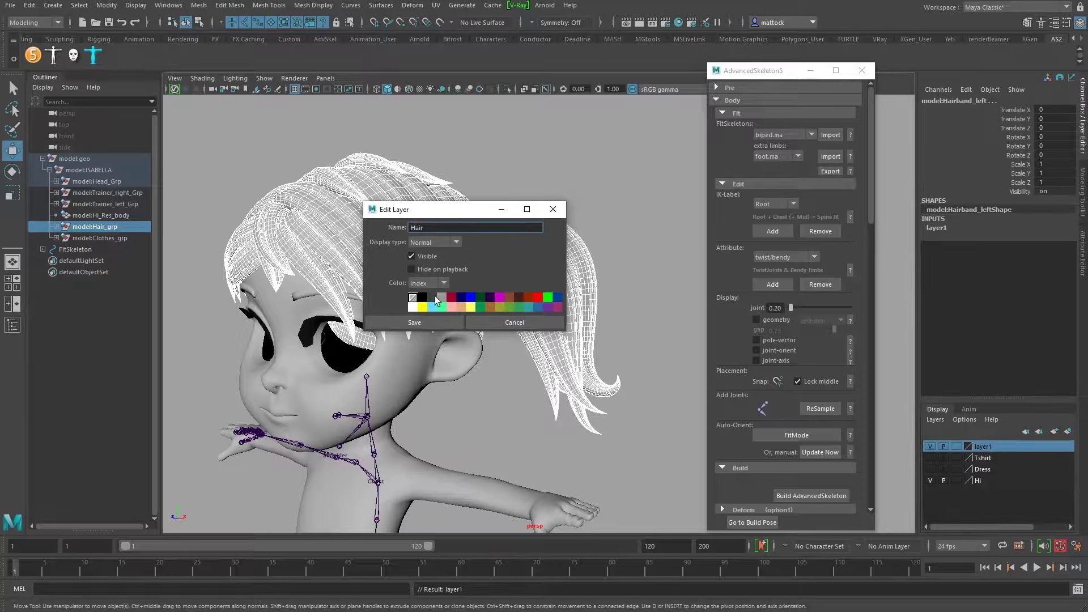
left_click(440, 322)
left_click(930, 446)
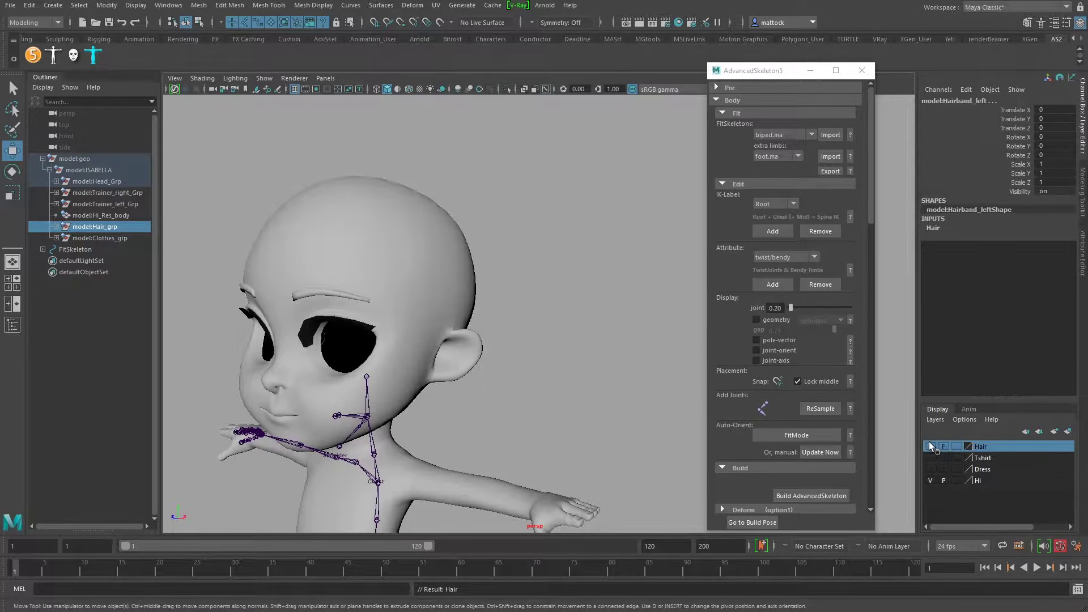
- Switch to the side view of the bare body and hide its grid
left_click_drag(487, 353, 318, 384, "alt")
right_click_drag(318, 384, 402, 383, "alt")
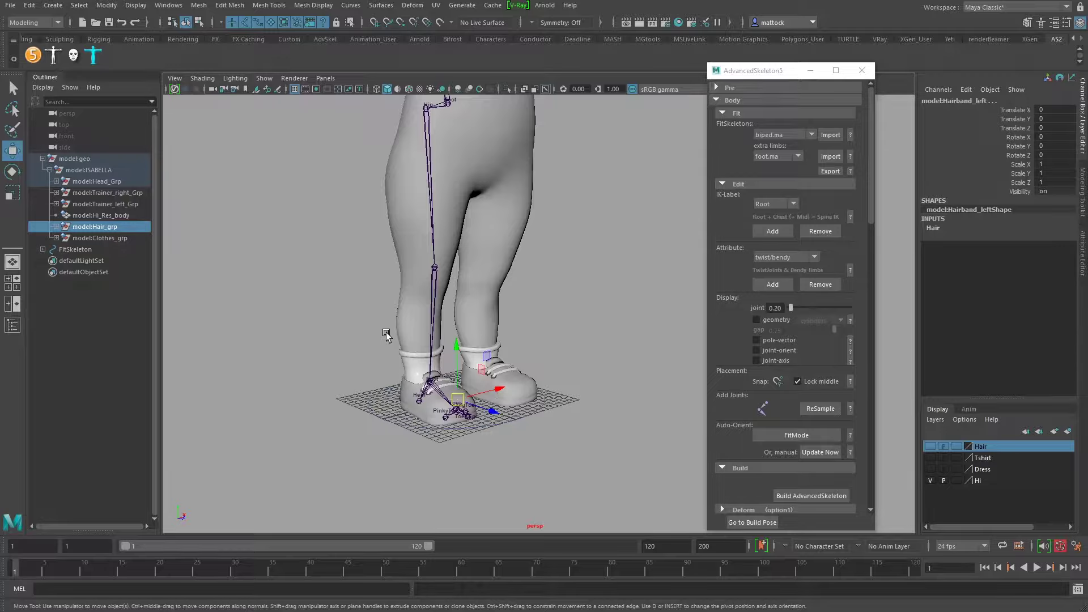
right_click_drag(386, 335, 384, 272, "alt")
left_click_drag(384, 272, 363, 335, "alt")
right_click_drag(531, 311, 433, 321, "alt")
key("space")
key("space")
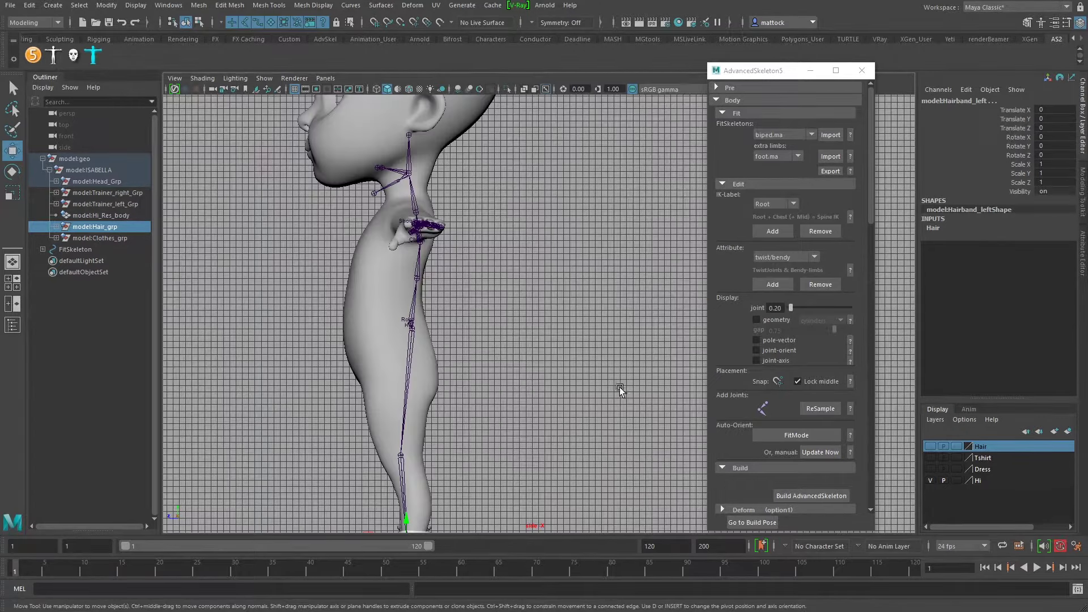
right_click_drag(620, 386, 230, 196, "alt")
left_click(294, 89)
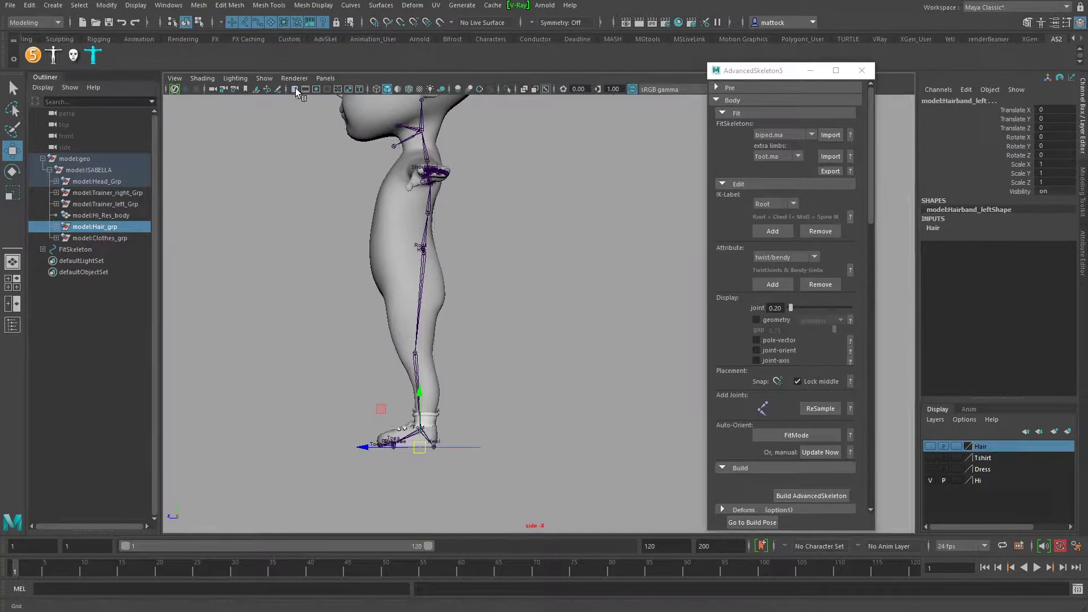
- Examine how the knee, ankle and foot joints sit inside the leg and shoe in the side view
right_click_drag(238, 289, 417, 327, "alt")
middle_click_drag(417, 328, 476, 271, "alt")
right_click_drag(245, 286, 418, 322, "alt")
middle_click_drag(418, 322, 479, 296, "alt")
middle_click_drag(459, 341, 466, 370, "alt")
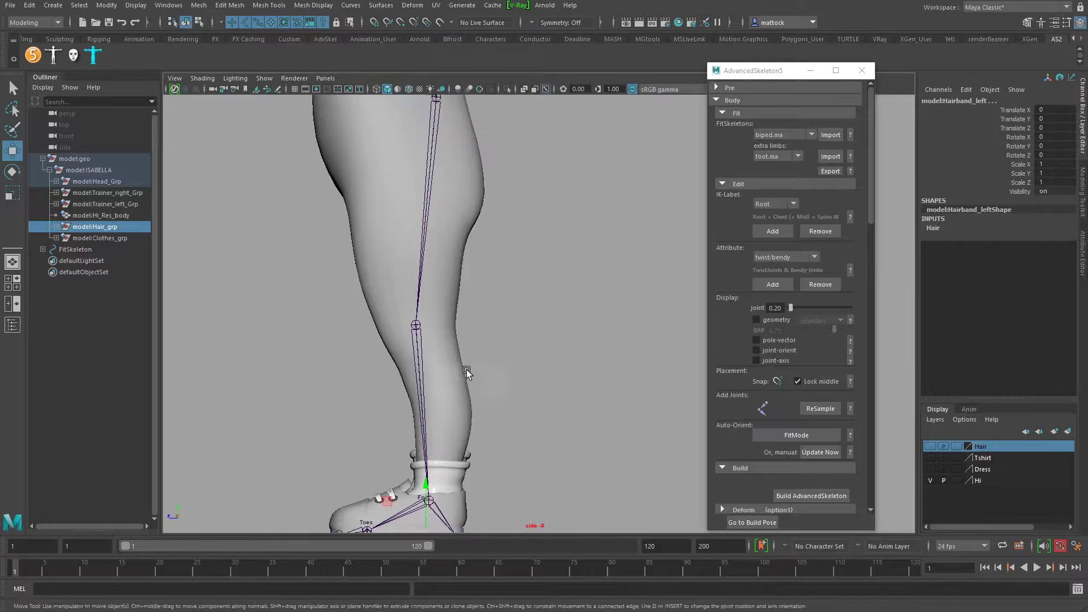
middle_click_drag(410, 412, 360, 318, "alt")
right_click_drag(235, 384, 344, 372, "alt")
middle_click_drag(344, 370, 407, 335, "alt")
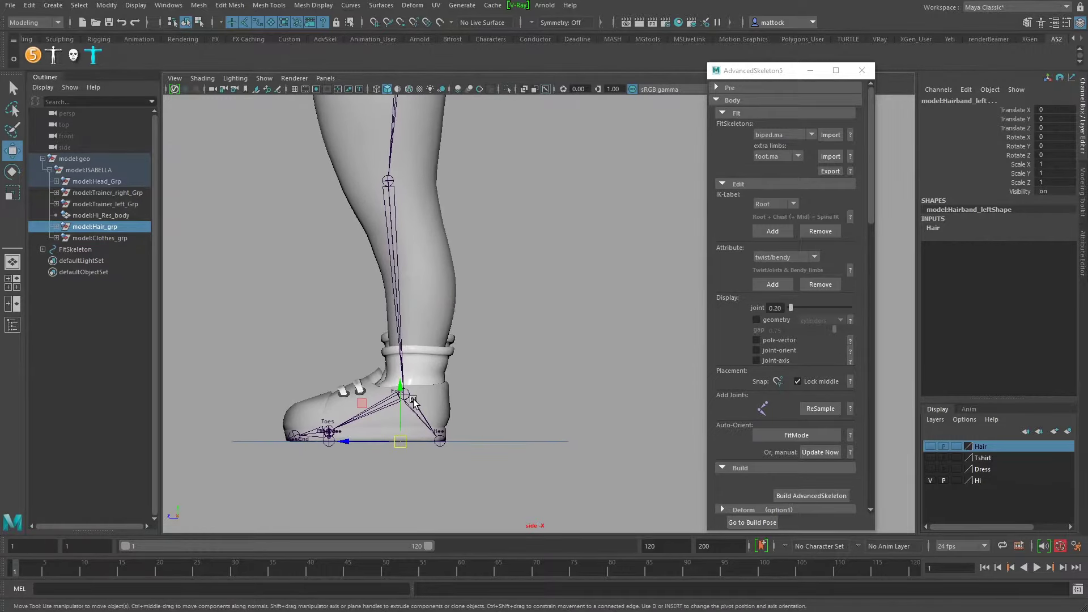
- Move the ankle joint slightly back toward the heel in the side view, to Translate Y about -0.06
left_click(415, 401)
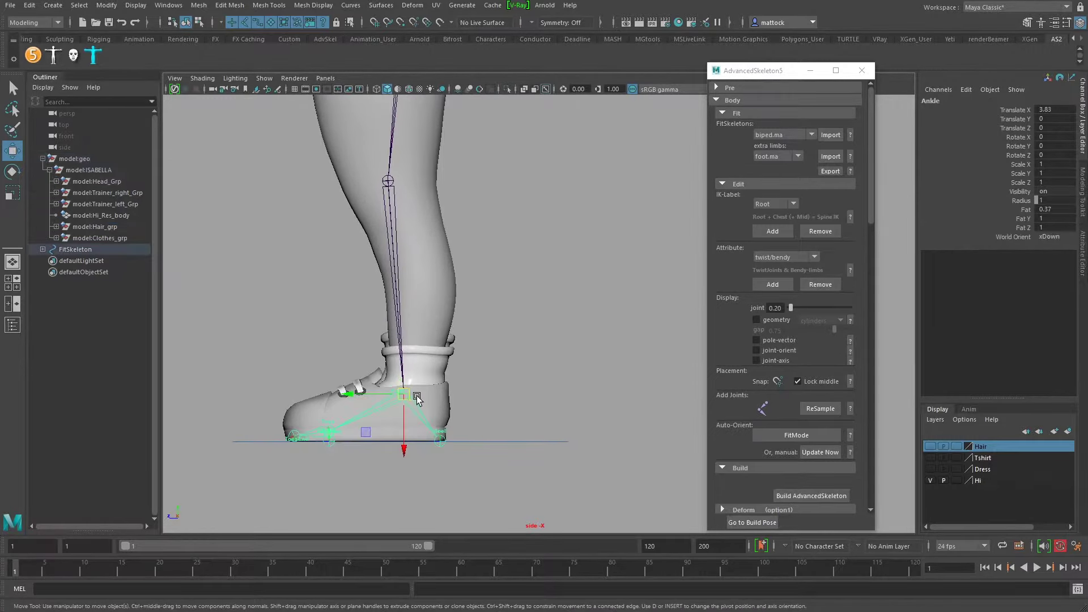
mouse_move(348, 393)
left_mouse_down()
mouse_move(330, 397)
mouse_move(361, 395)
left_mouse_up()
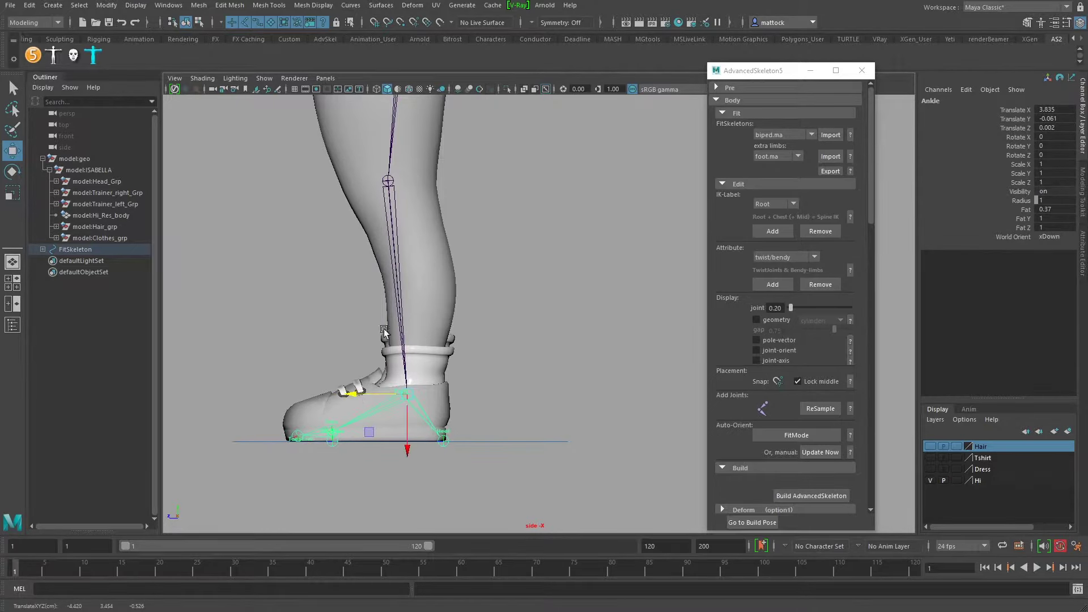
- Template the Hi layer and move only the knee joint slightly forward and down, to Translate X about 5.39
left_click(387, 182)
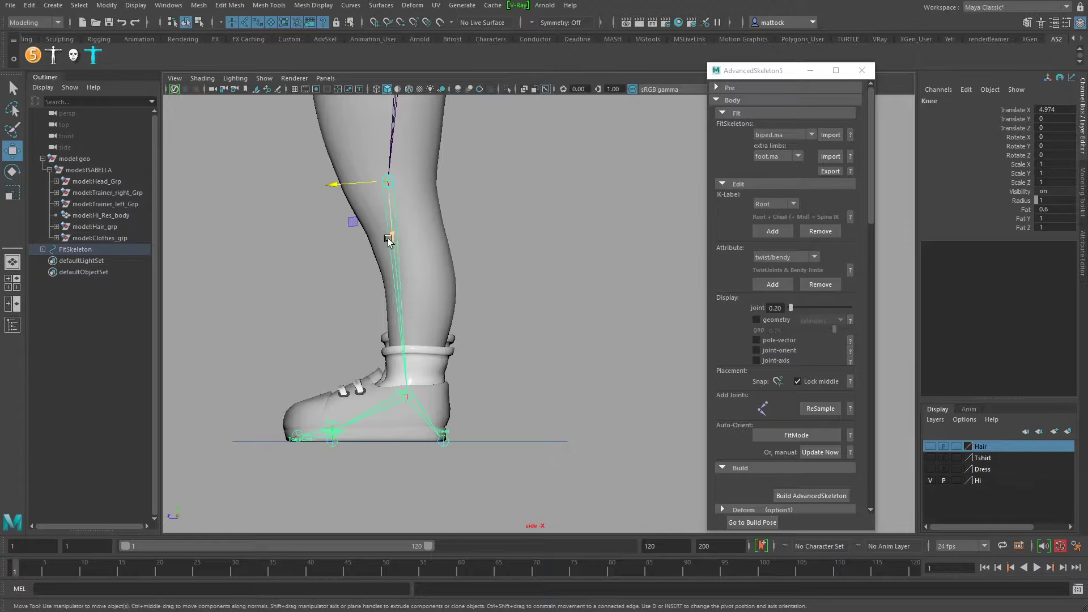
middle_click_drag(433, 246, 441, 352, "alt")
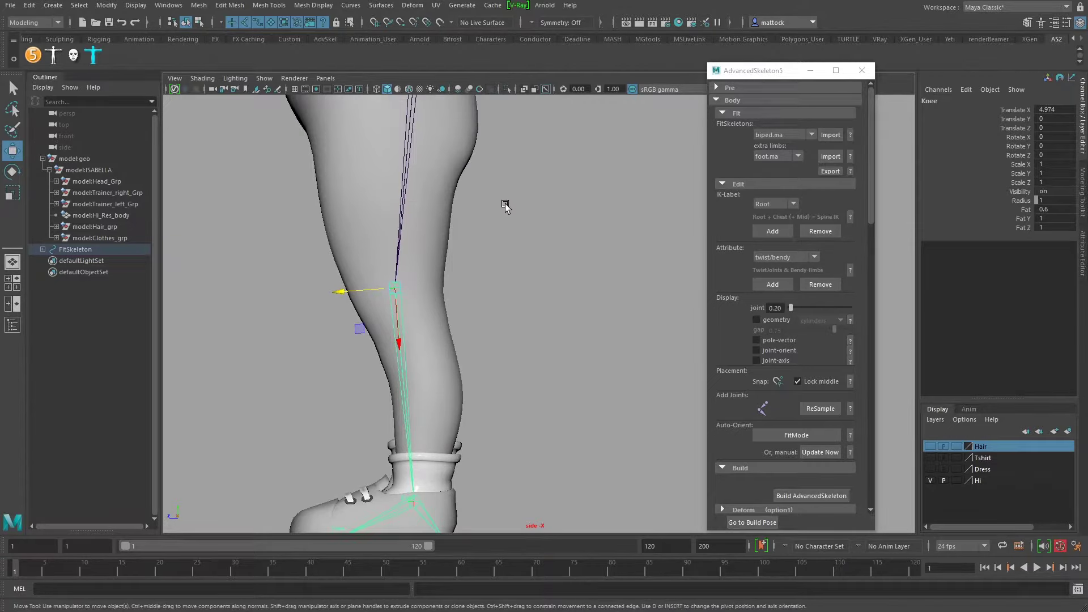
key("d")
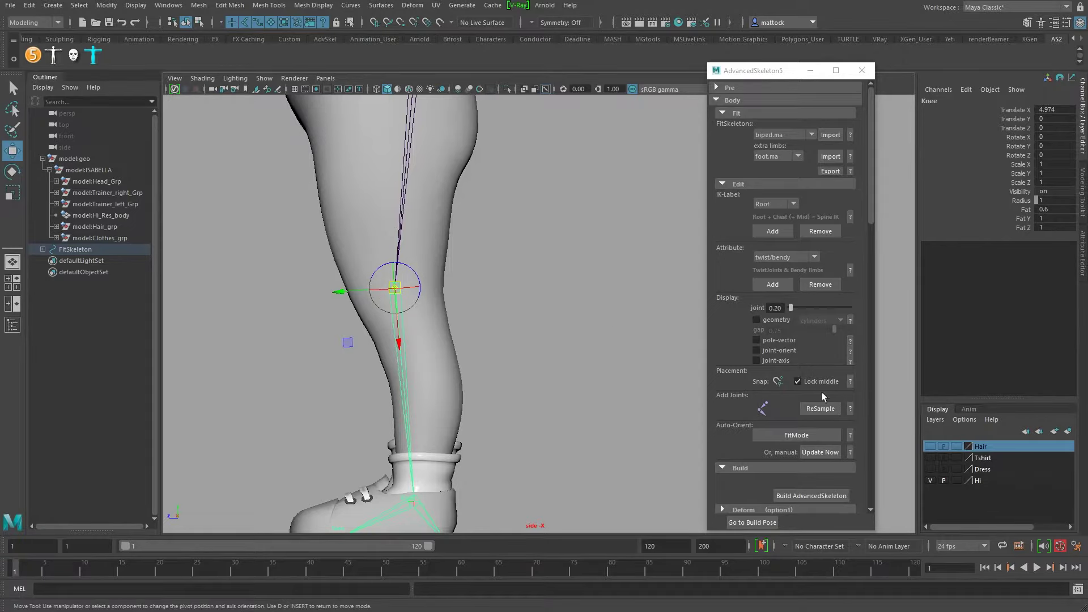
left_click(957, 481)
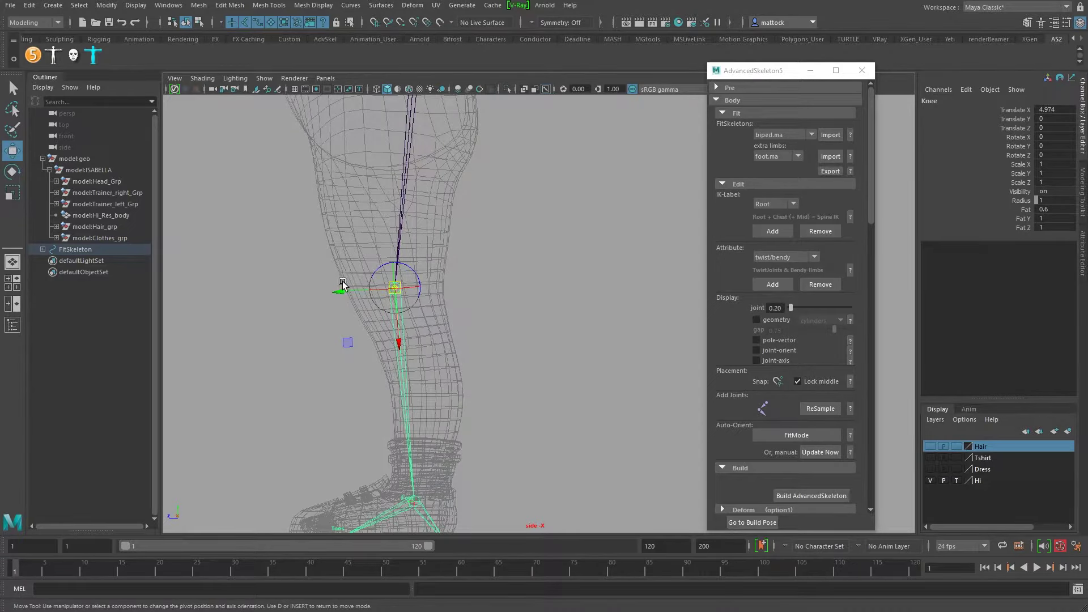
mouse_move(342, 289)
left_mouse_down()
mouse_move(323, 293)
mouse_move(357, 291)
mouse_move(325, 297)
mouse_move(334, 299)
left_mouse_up()
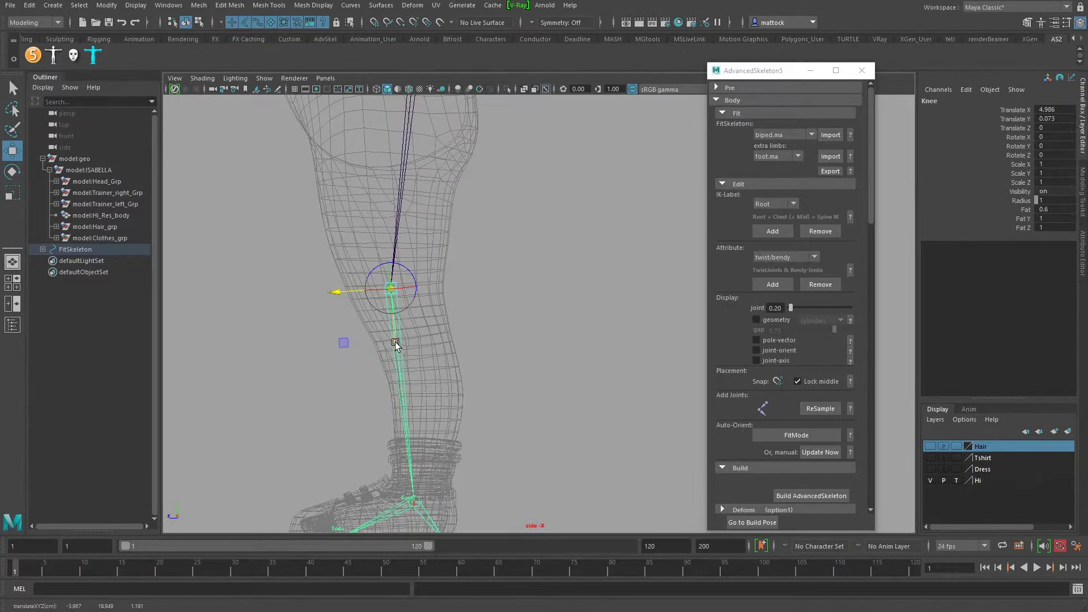
left_click_drag(396, 345, 396, 367)
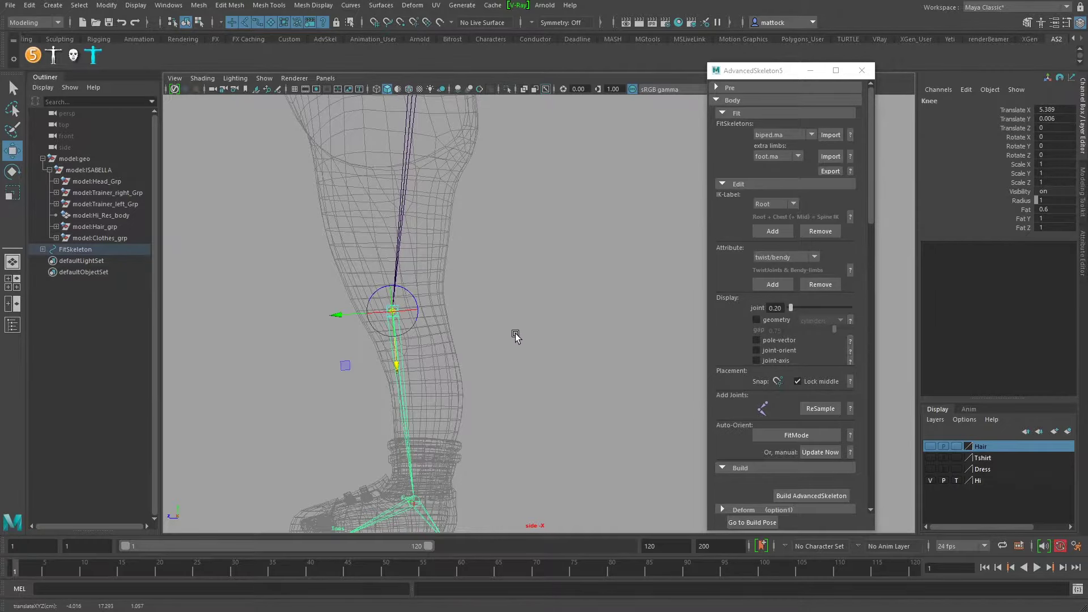
- Raise only the ankle joint and shift it toward the heel, to Translate X about 3.07 and Translate Y about -0.29
middle_click_drag(437, 356, 444, 303, "alt")
middle_click_drag(333, 450, 323, 353, "alt")
right_click_drag(363, 380, 482, 396, "alt")
middle_click_drag(407, 355, 482, 368, "alt")
left_click(403, 391)
left_click_drag(400, 445, 396, 423)
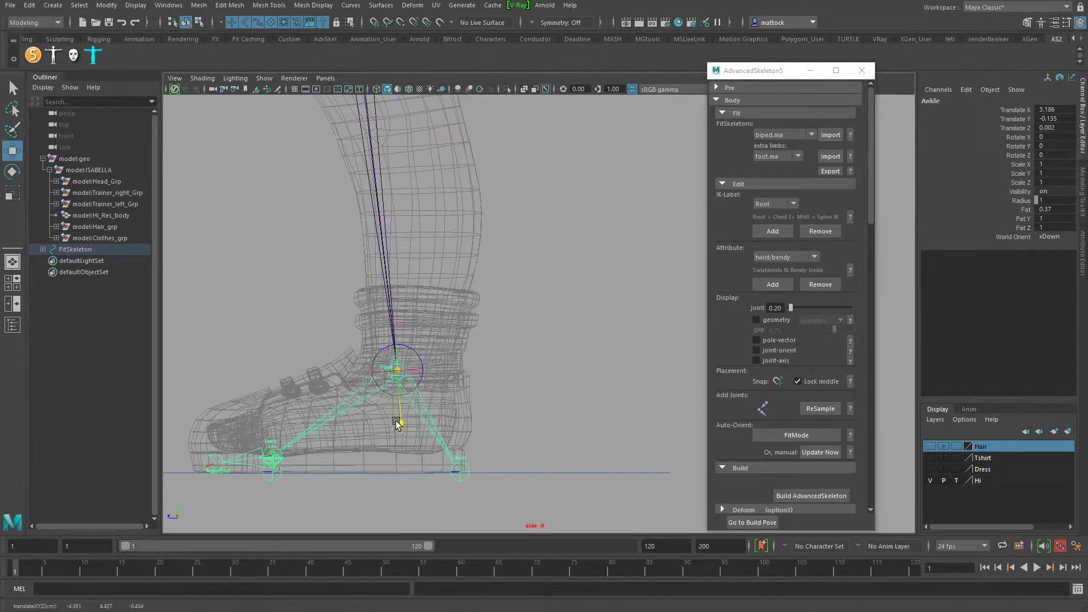
left_click_drag(397, 369, 412, 371)
left_click_drag(416, 419, 409, 328)
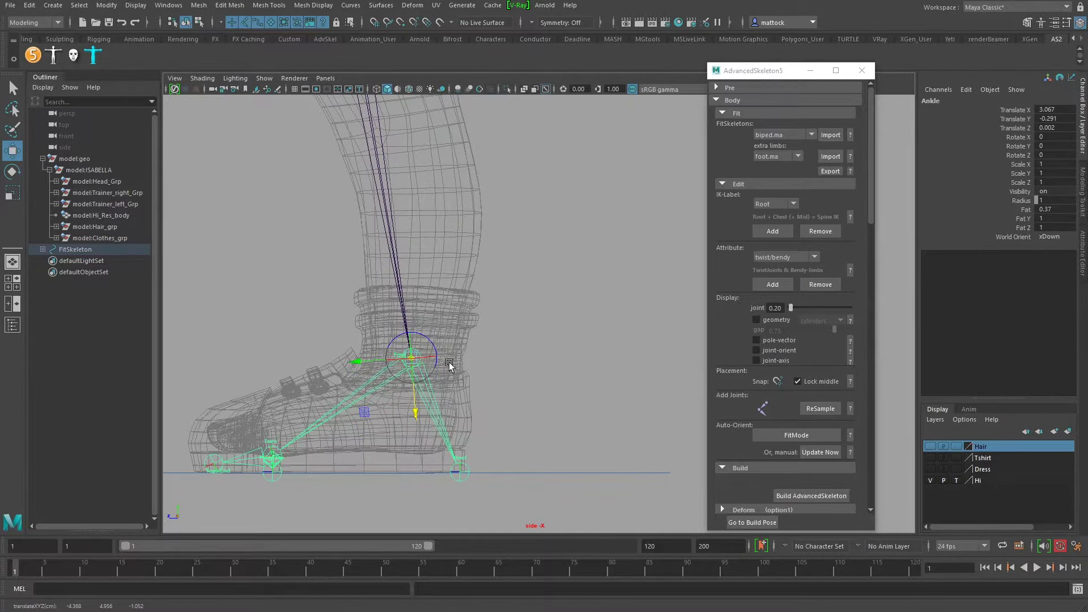
- Move the Toes joint slightly forward and up inside the shoe, to Translate X about 0.9 and Translate Y about 1.51
middle_click_drag(310, 417, 387, 429, "alt")
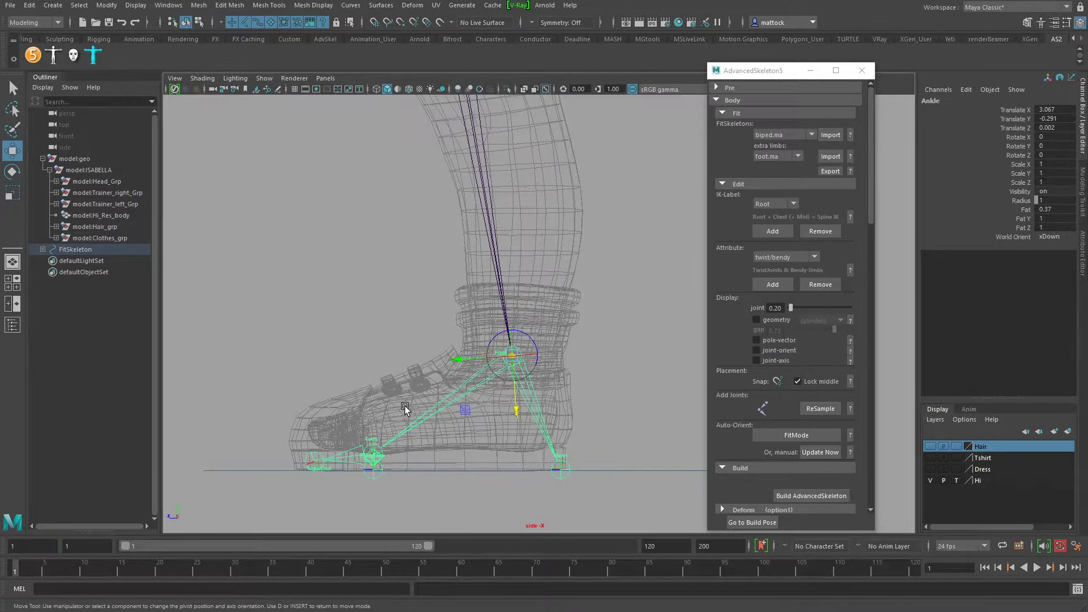
key("d")
left_click(372, 450)
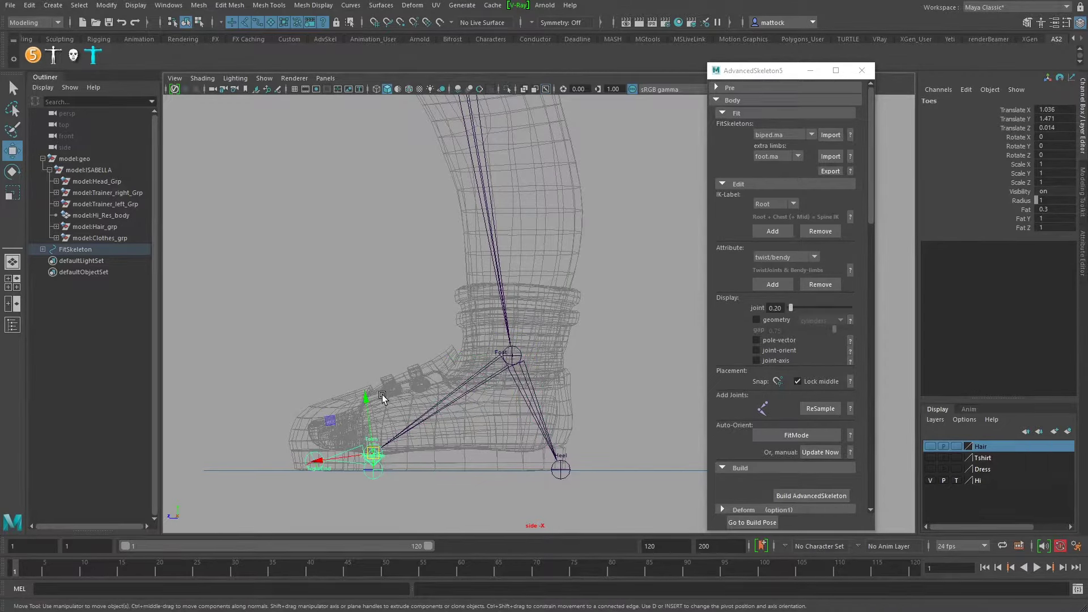
left_click_drag(319, 459, 317, 459)
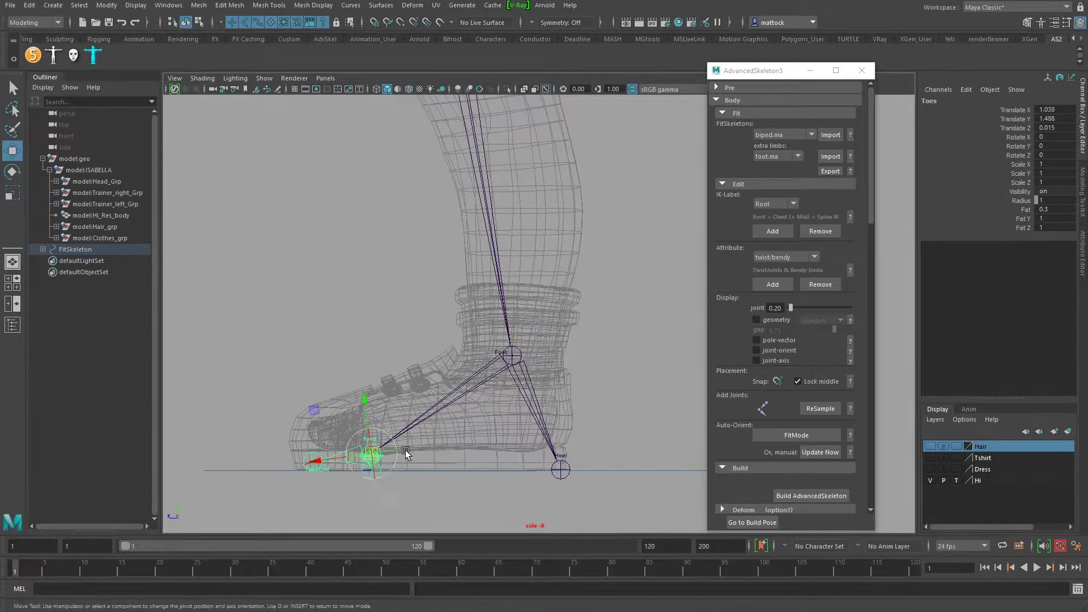
left_click_drag(367, 401, 367, 386)
- Examine from the front how the toe, ankle and knee joints line up inside the shoe and leg in the perspective view
key("space")
key("space")
right_click_drag(446, 317, 439, 440, "alt")
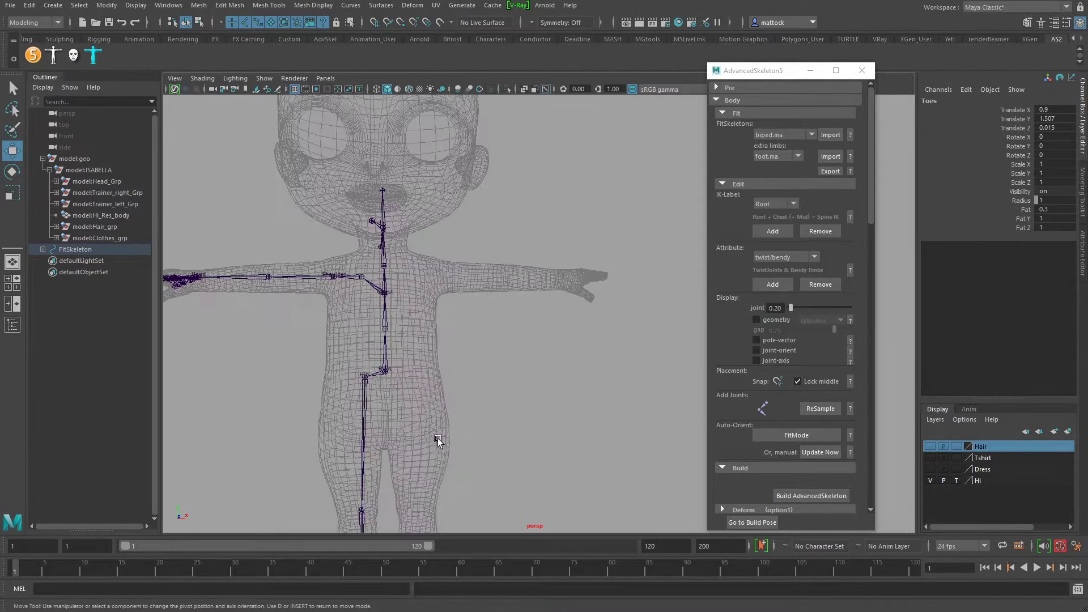
middle_click_drag(439, 440, 510, 227, "alt")
right_click_drag(510, 227, 545, 374, "alt")
left_click_drag(533, 255, 547, 354, "alt")
middle_click_drag(304, 400, 445, 249, "alt")
left_click_drag(445, 252, 337, 327, "alt")
left_click_drag(463, 284, 488, 339, "alt")
left_click_drag(406, 421, 571, 292, "alt")
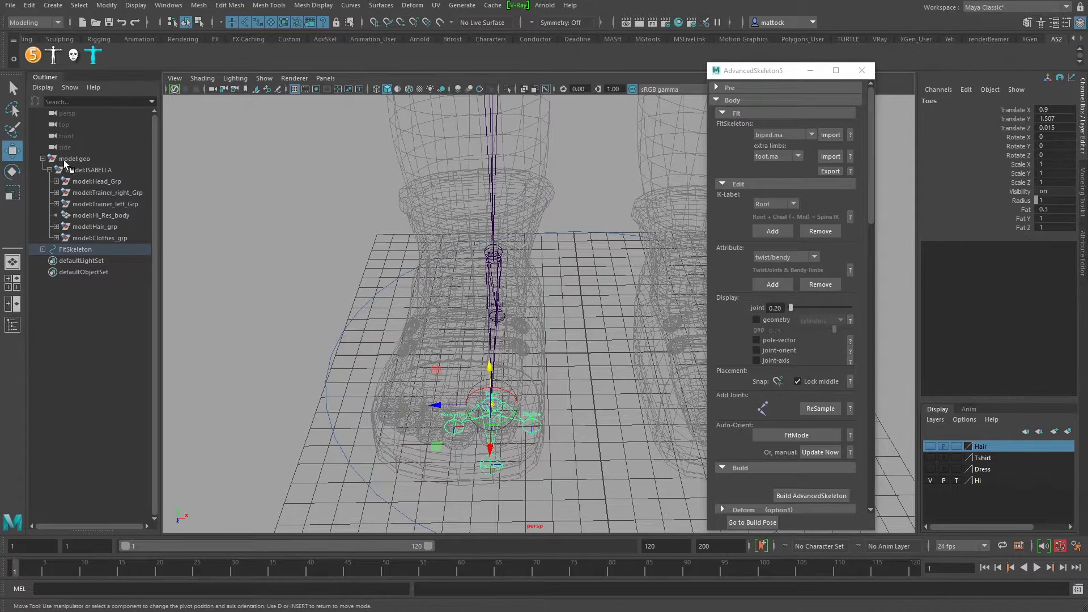
left_click(348, 244)
right_click_drag(554, 259, 382, 238, "alt")
middle_click_drag(483, 211, 415, 311, "alt")
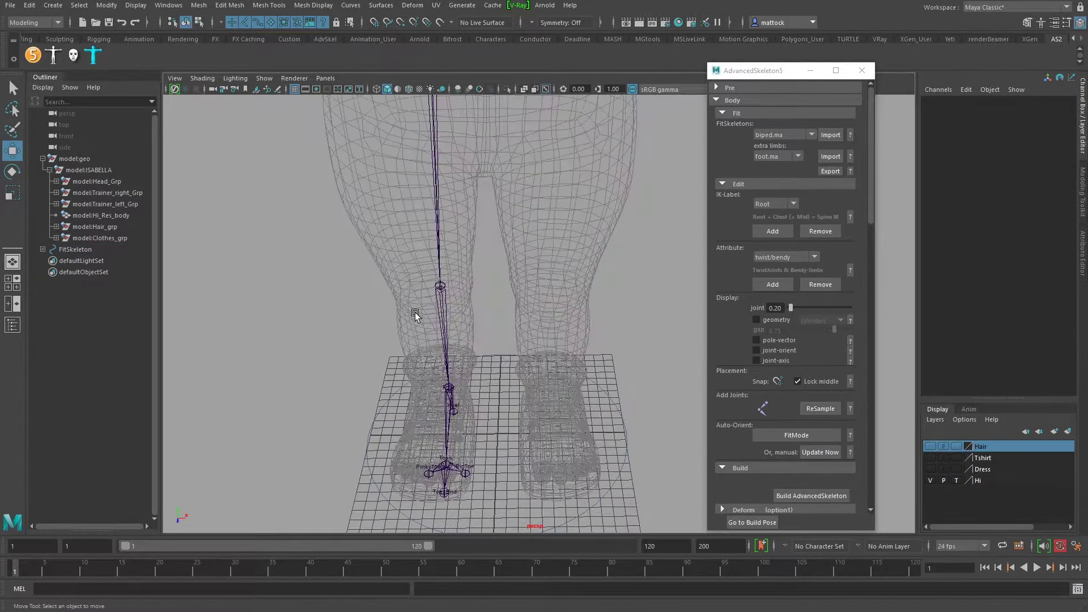
- In the front view, move the Hip joint outward toward the middle of the leg along the world axis, to Translate Z about -1.09
key("space")
right_click_drag(419, 379, 324, 429, "alt")
middle_click_drag(325, 429, 393, 342, "alt")
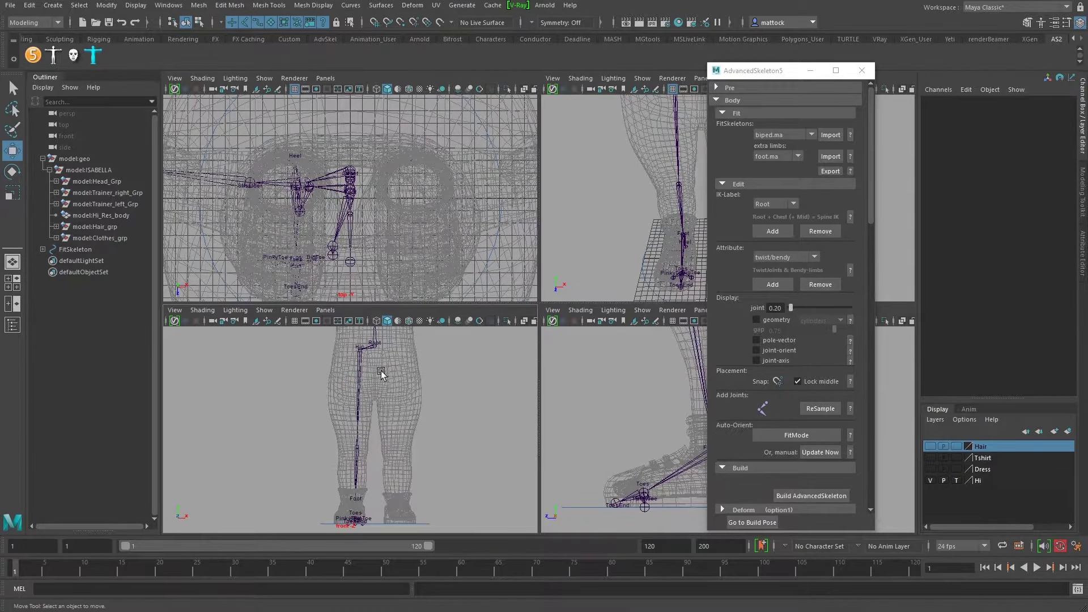
key("space")
middle_click_drag(516, 287, 528, 226, "alt")
left_click(437, 229)
scroll(482, 278, "down", 1)
middle_click_drag(639, 204, 605, 221, "alt")
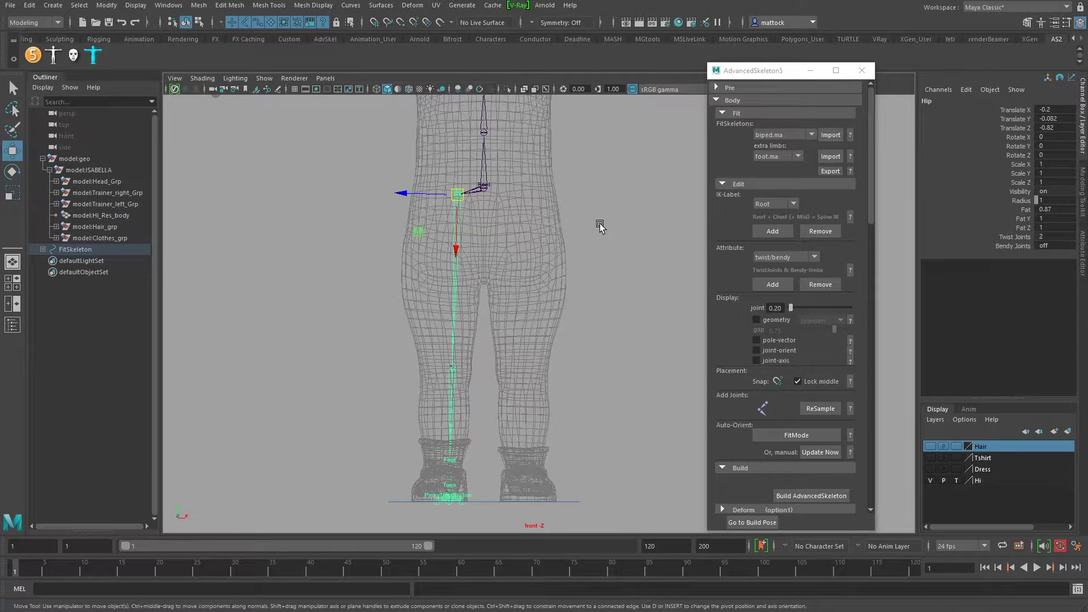
left_click_drag(608, 220, 543, 219)
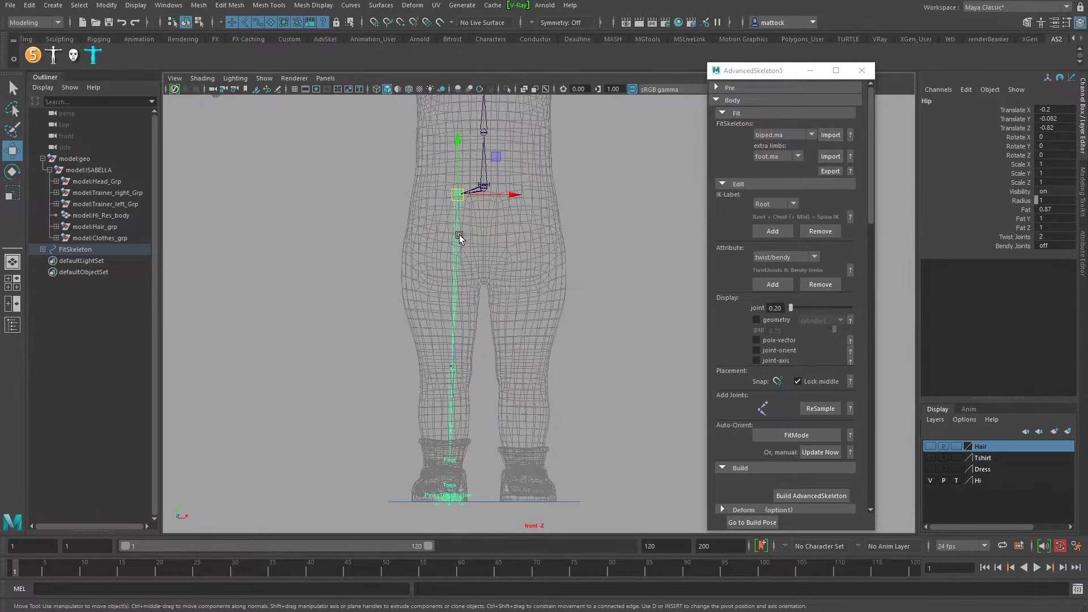
left_click_drag(512, 195, 545, 283)
- Try rotating the Hip joint and shifting the ankle joint outward in the front view
key("e")
key("ctrl+z")
key("ctrl+z")
key("ctrl+z")
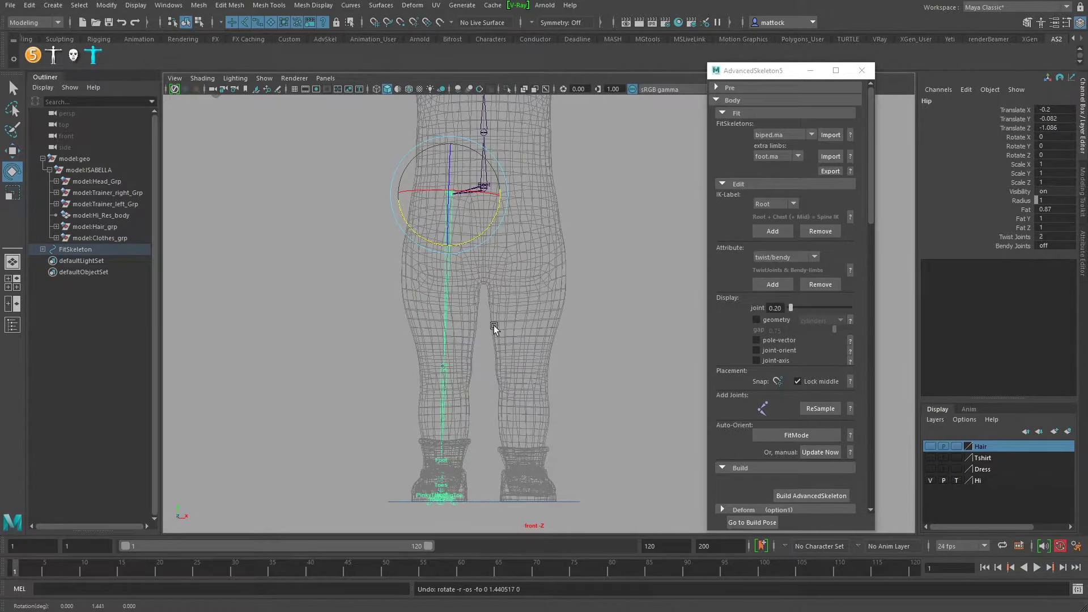
left_click(444, 464)
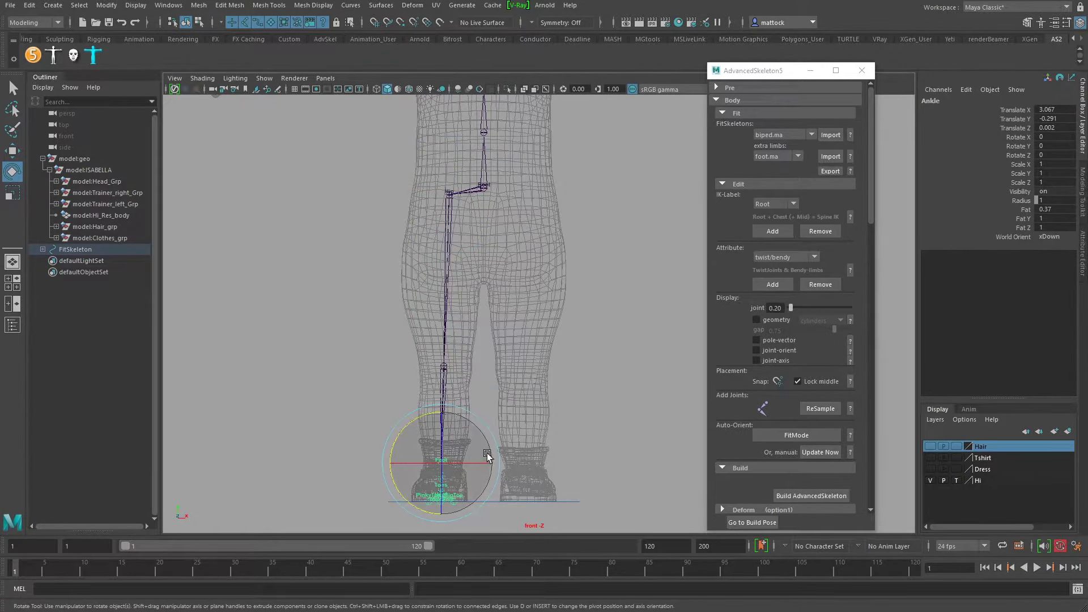
key("w")
left_click_drag(494, 463, 468, 464)
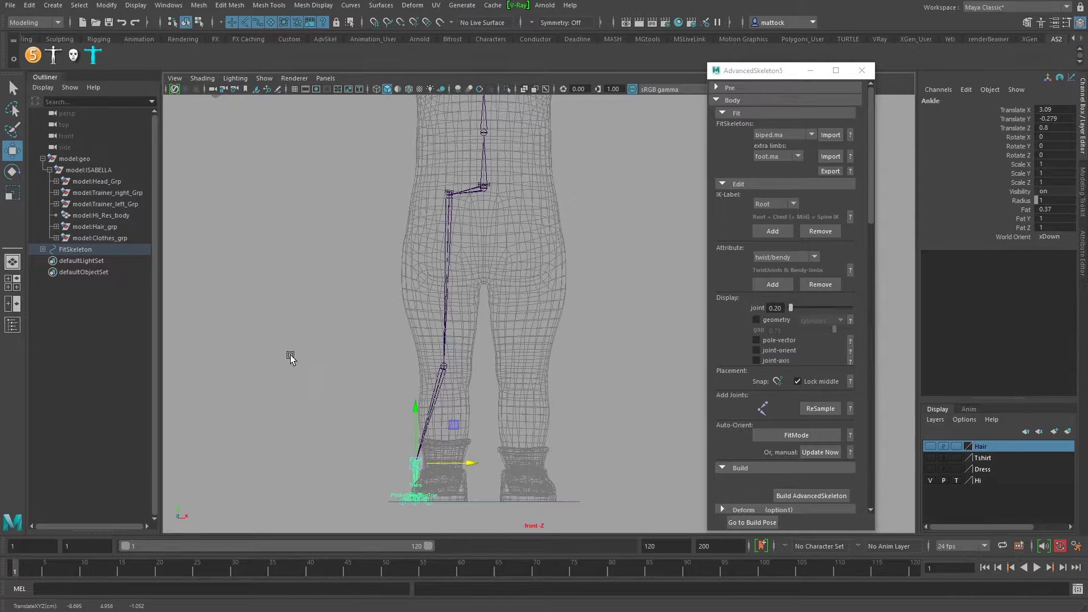
key("ctrl+z")
- Move the Hip joint slightly further outward to Translate Z about -1.16 and rotate it to Rotate Y about 0.64
left_click(444, 196)
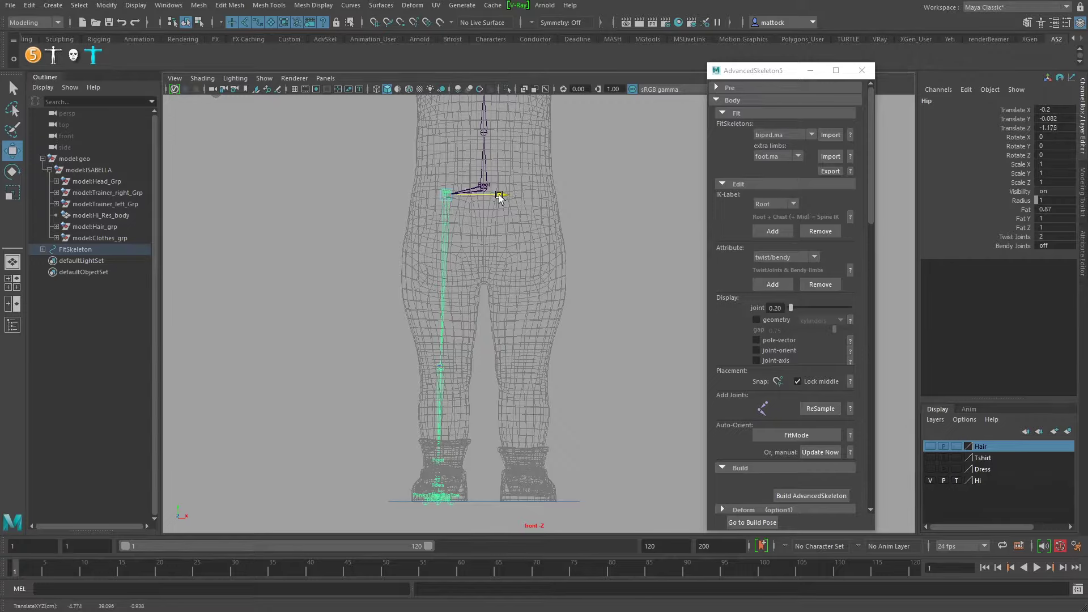
key("e")
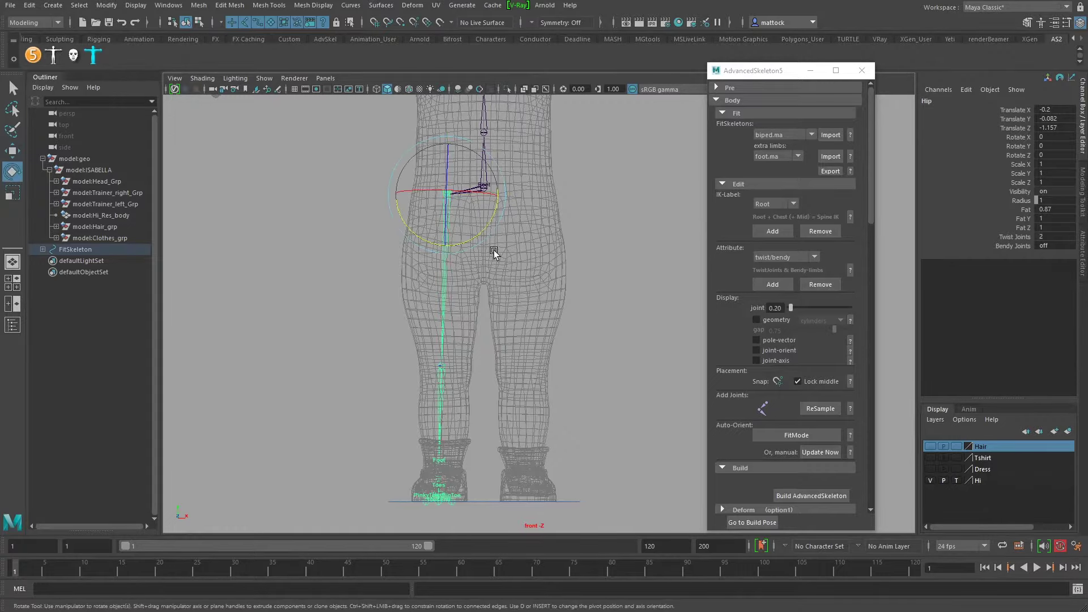
left_click_drag(479, 238, 624, 419)
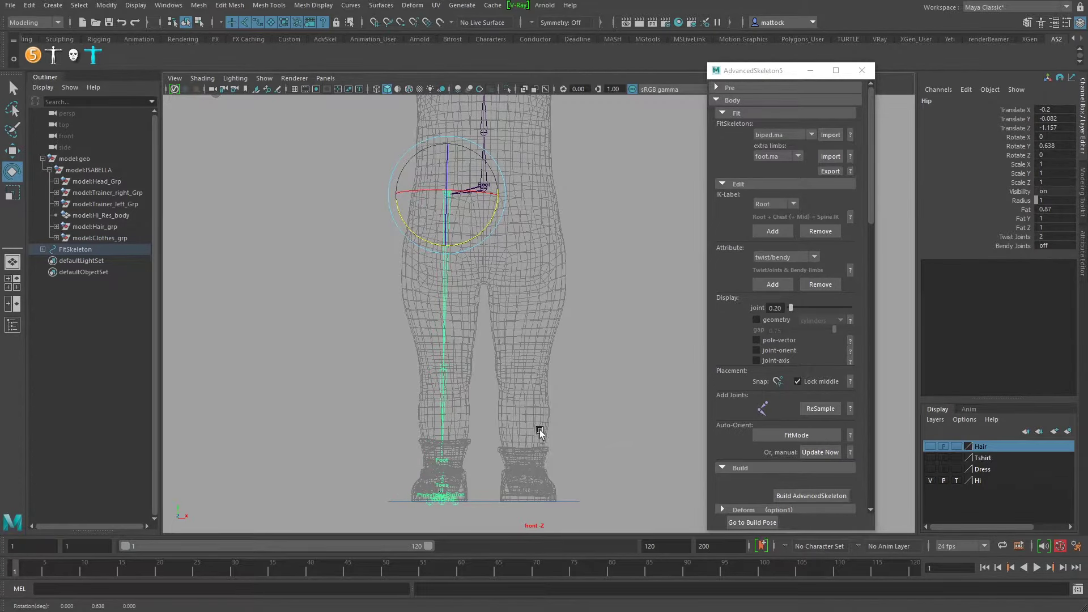
- Move the ToesEnd joint forward to the tip of the shoe in the perspective view
key("space")
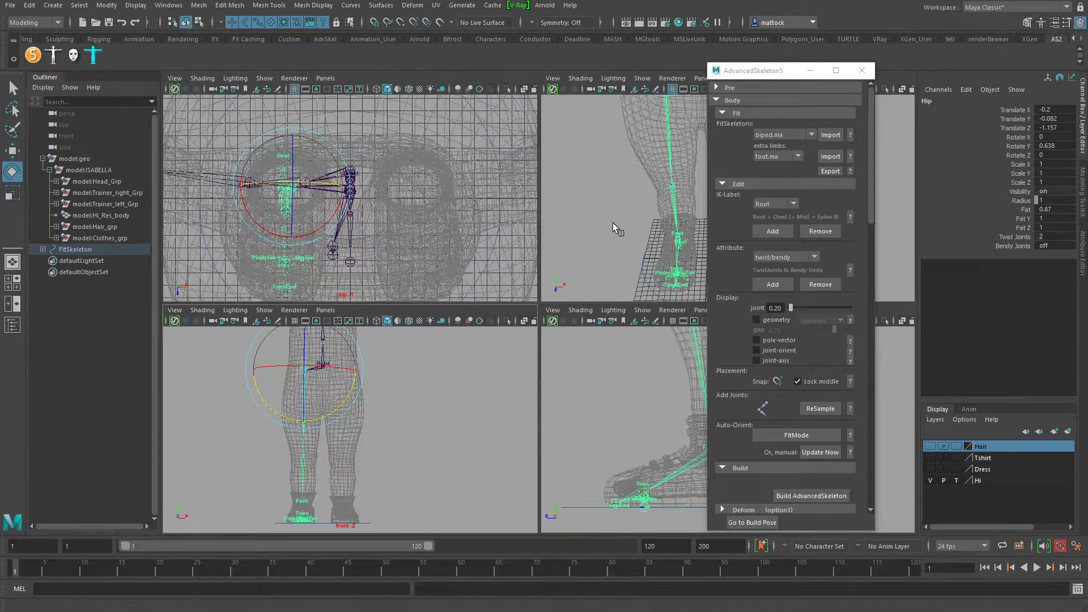
key("space")
left_click_drag(477, 339, 469, 425, "alt")
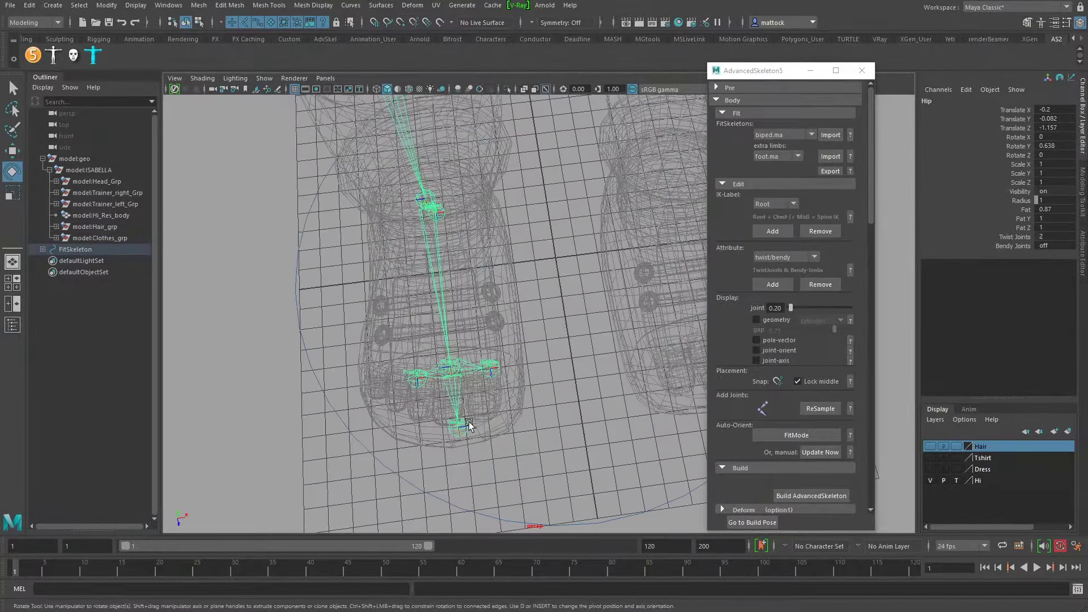
left_click(465, 432)
key("w")
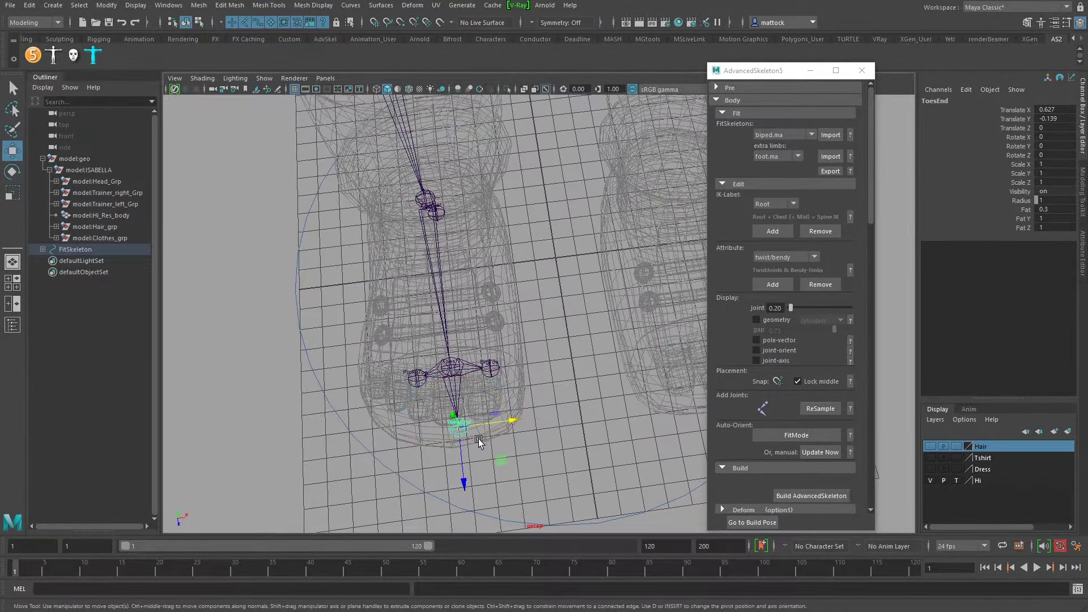
left_click_drag(563, 433, 527, 431)
left_click_drag(465, 479, 465, 498)
- Move the FootSideInner joint to the shoe's inner edge and the FootSideOuter joint to its outer edge, at Translate Z about 0.97
left_click(491, 372)
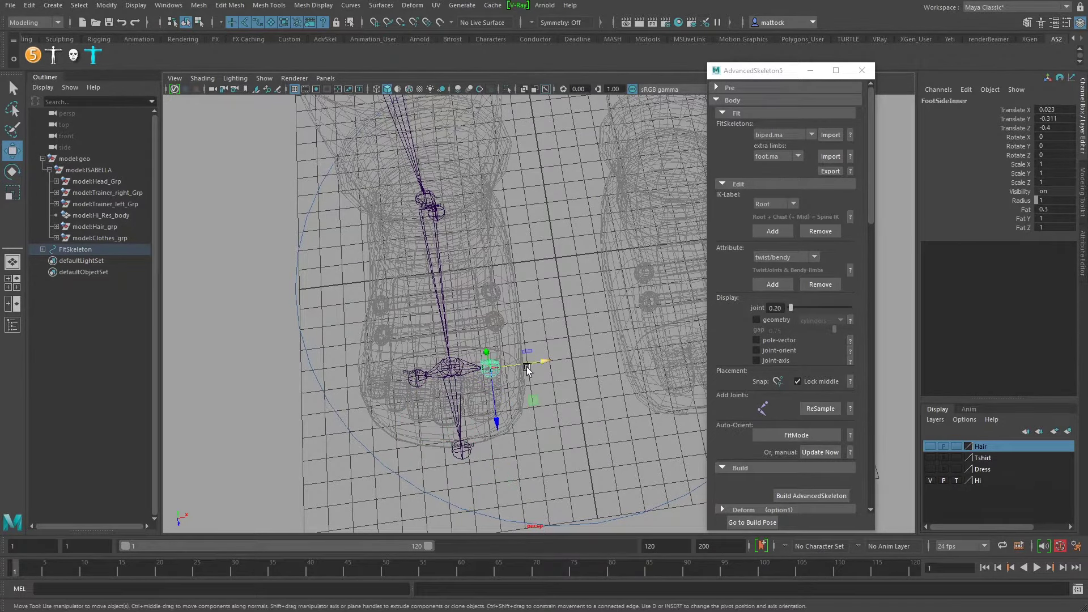
left_click_drag(526, 367, 573, 360)
left_click(424, 383)
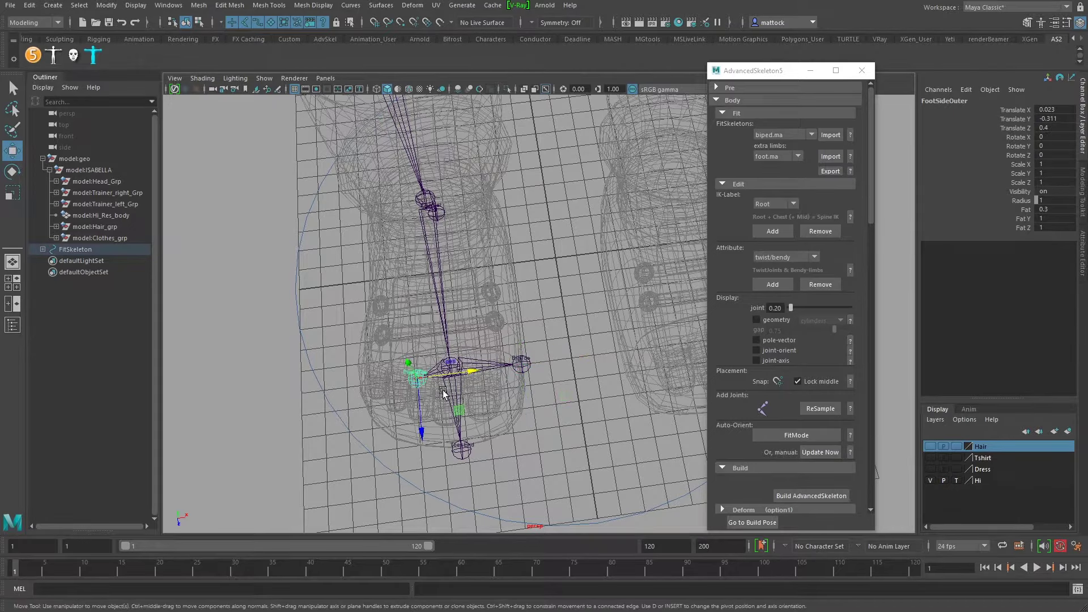
left_click_drag(466, 372, 414, 382)
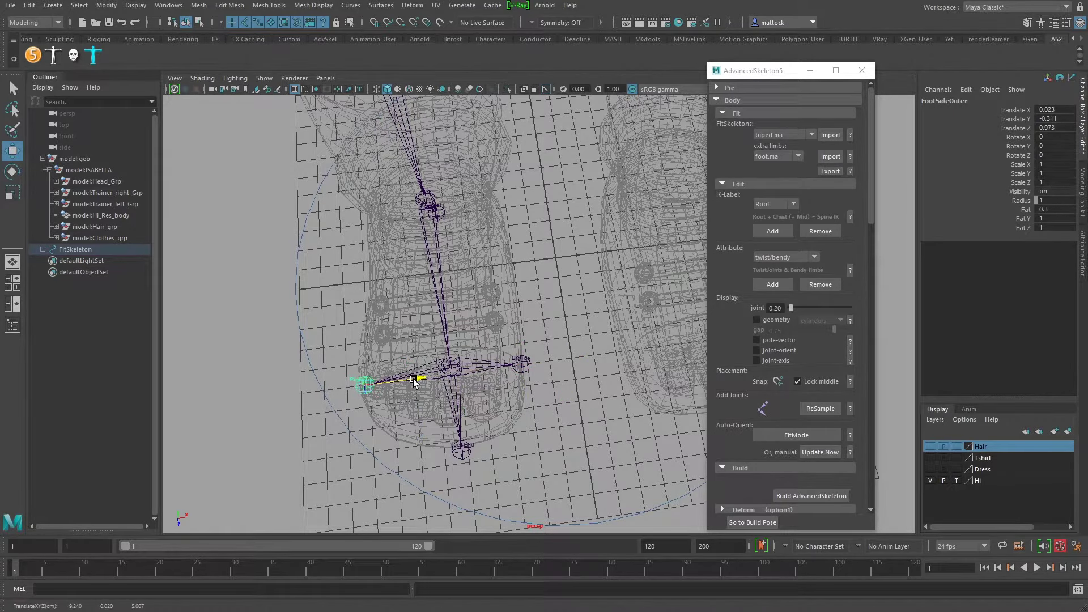
- Set the Hi layer to reference display and switch to the side view of the foot
left_click_drag(515, 348, 350, 451, "alt")
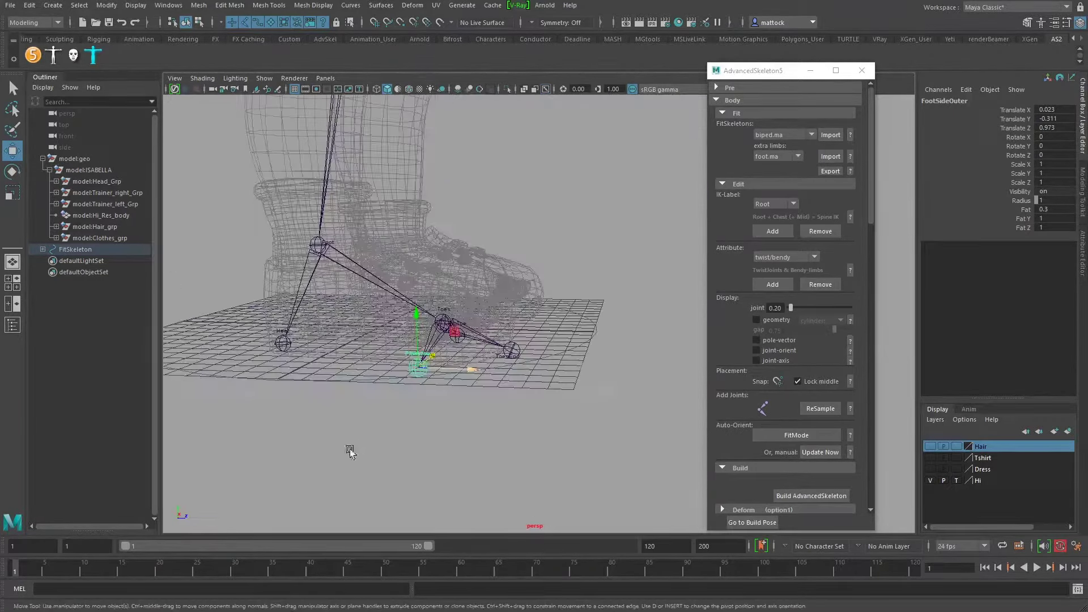
mouse_move(454, 326)
left_mouse_down("alt")
mouse_move(401, 365)
mouse_move(360, 280)
mouse_move(435, 284)
mouse_move(403, 375)
mouse_move(440, 401)
mouse_move(355, 359)
mouse_move(374, 418)
mouse_move(444, 346)
left_mouse_up("alt")
left_click(956, 481)
key("space")
key("space")
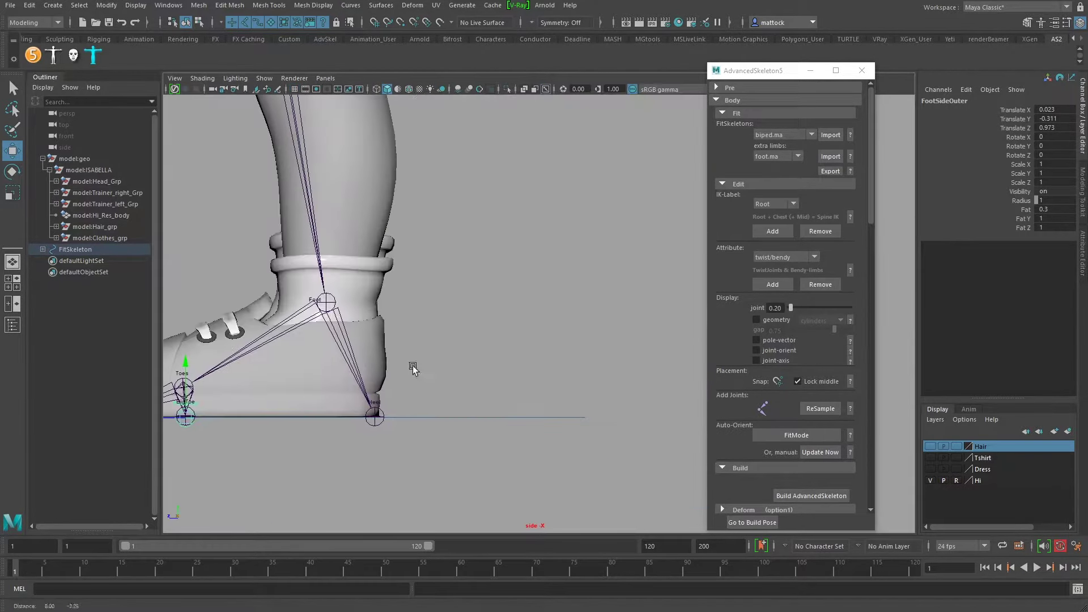
- Select the Hip joint in the side view and set the Move tool's axis orientation to World
middle_click_drag(359, 407, 444, 401, "alt")
middle_click_drag(412, 314, 493, 374, "alt")
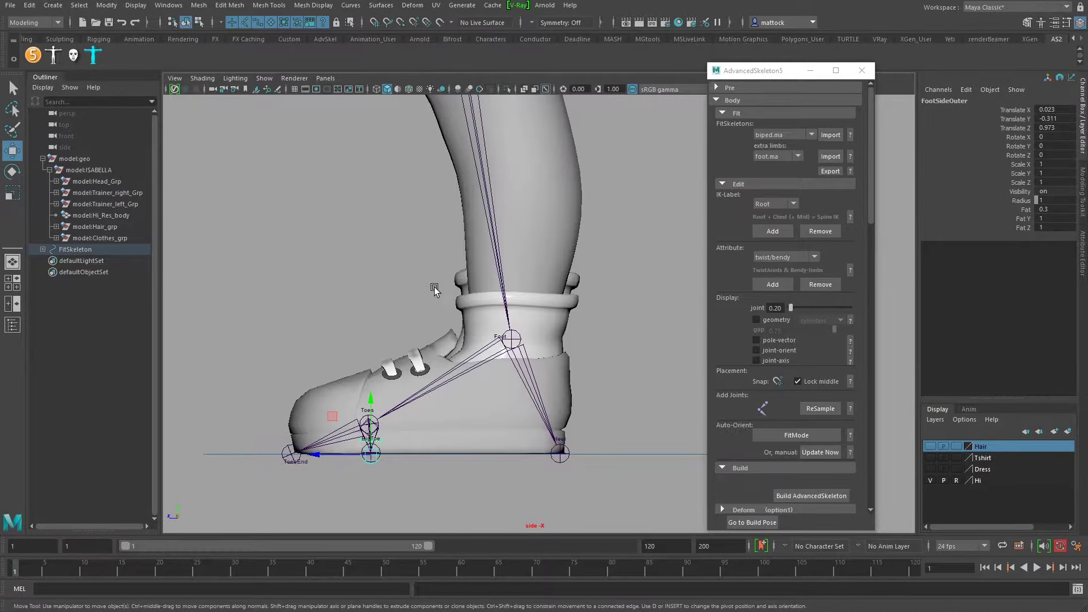
middle_click_drag(473, 102, 427, 398, "alt")
middle_click_drag(453, 206, 444, 478, "alt")
right_click_drag(580, 288, 461, 285, "alt")
middle_click_drag(461, 285, 464, 446, "alt")
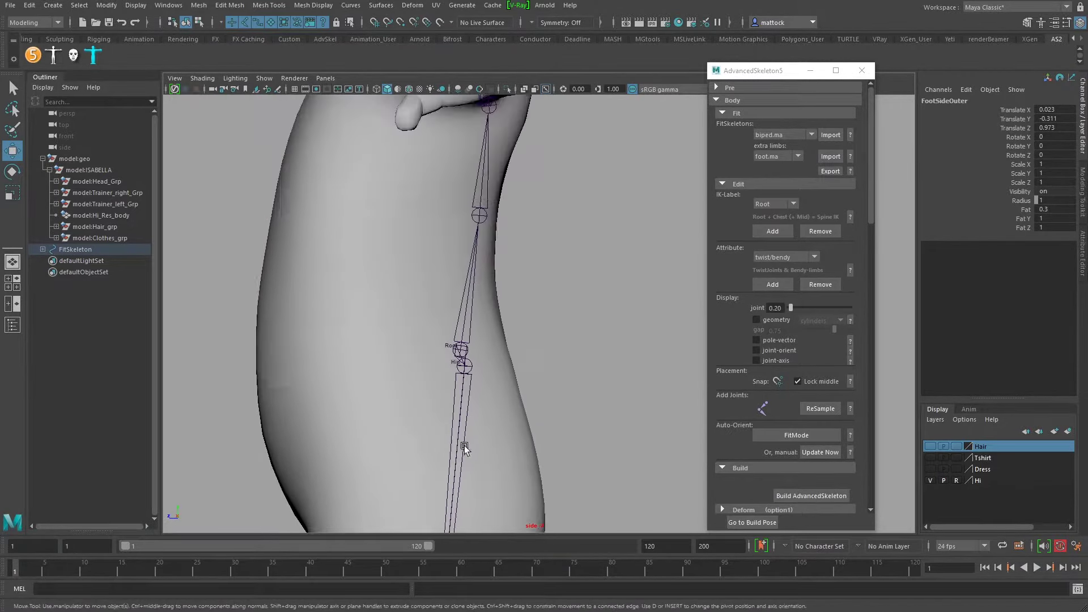
right_click_drag(664, 317, 473, 288, "alt")
right_click_drag(583, 321, 539, 333, "alt")
middle_click_drag(538, 332, 495, 304, "alt")
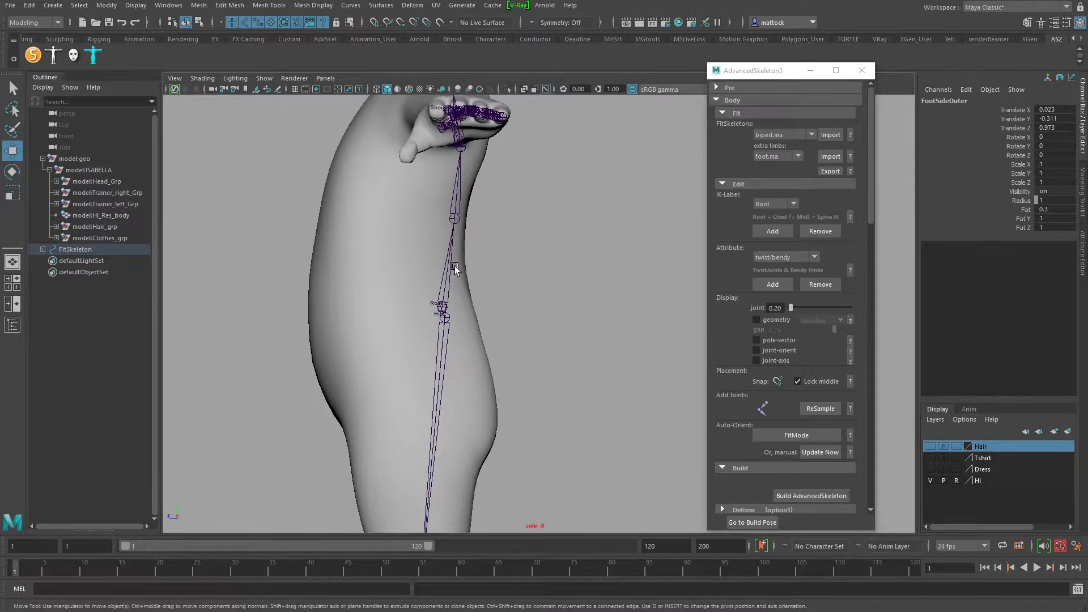
middle_click_drag(454, 267, 524, 335, "alt")
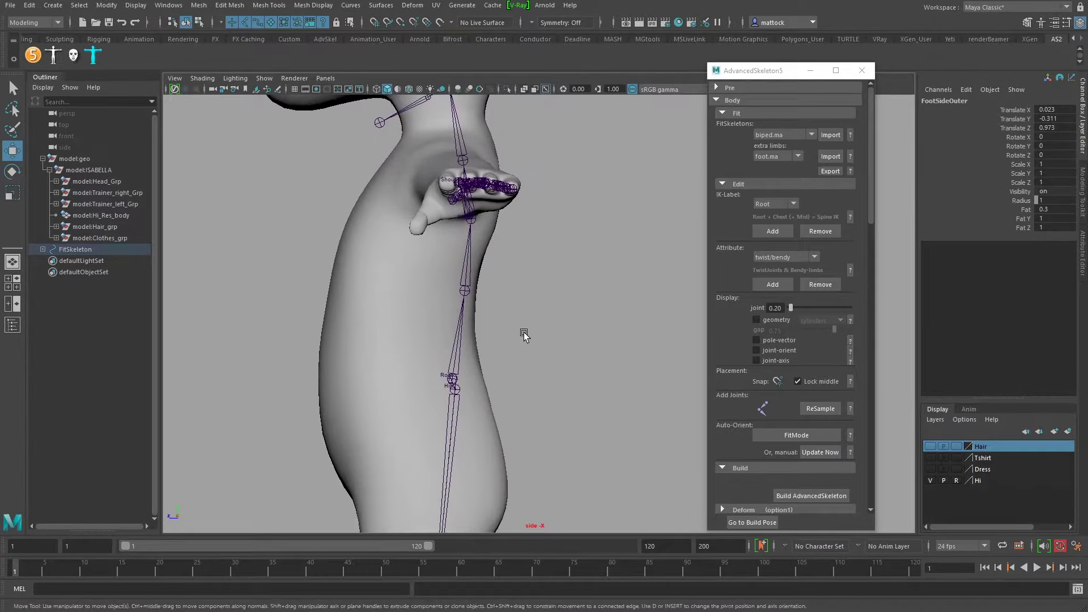
left_click(455, 391)
middle_click_drag(544, 389, 519, 267, "alt")
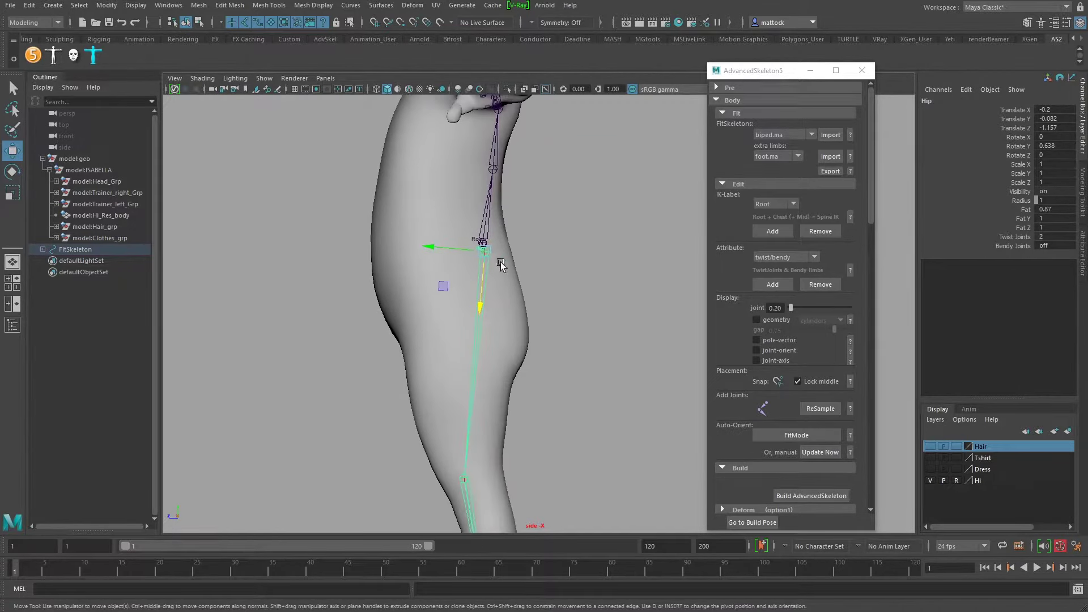
left_click(569, 262)
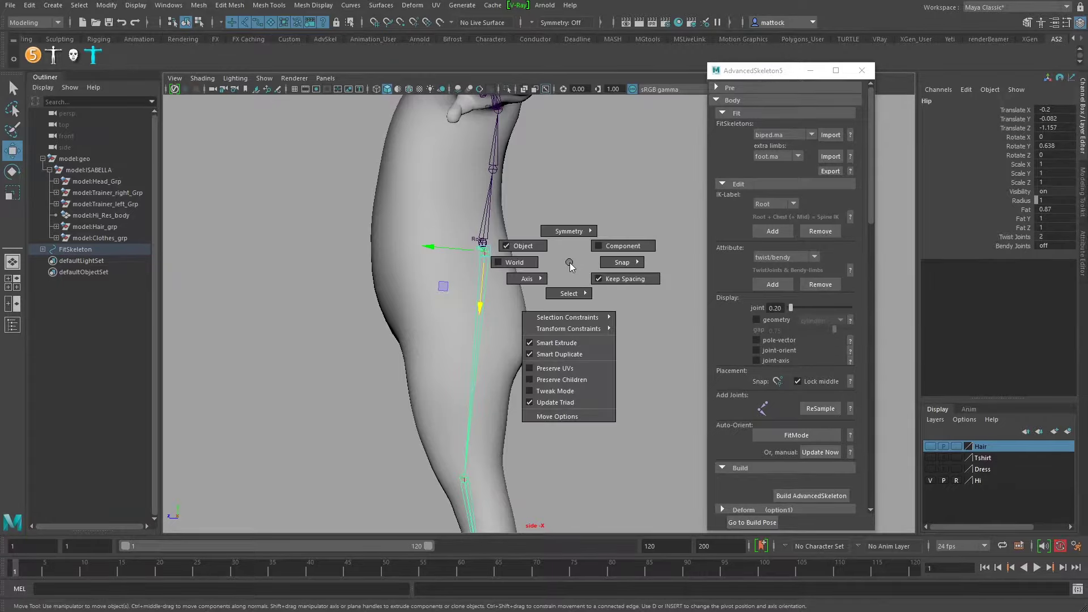
left_click(521, 261)
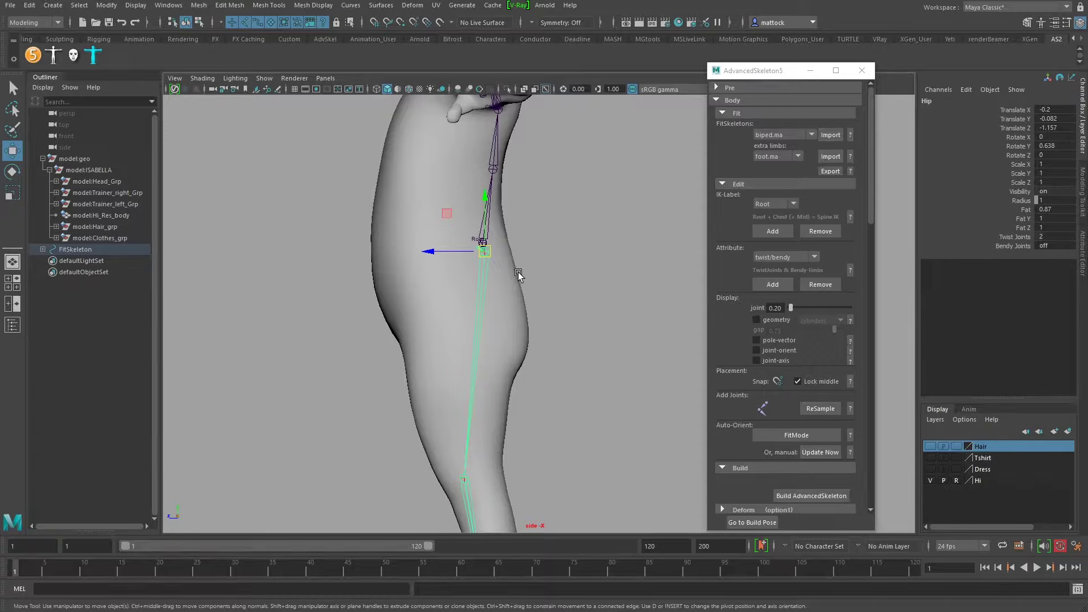
- Try moving the Hip joint forward together with its whole leg chain, and undo the move
key("d")
scroll(583, 287, "down", 1)
middle_click_drag(443, 361, 408, 214, "alt")
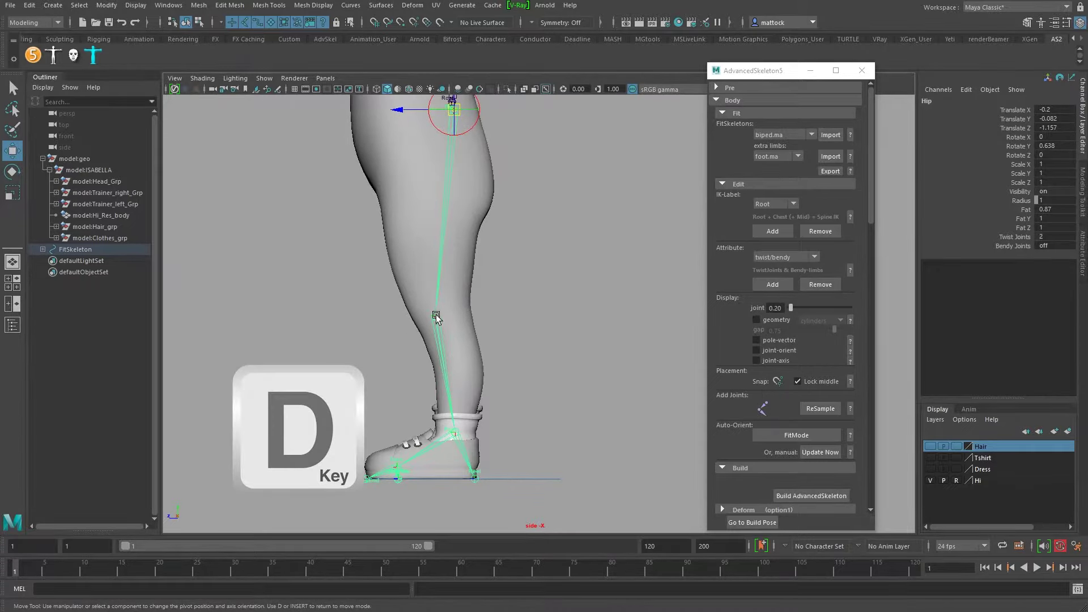
middle_click_drag(436, 318, 468, 473, "alt")
middle_click_drag(470, 255, 473, 191, "alt")
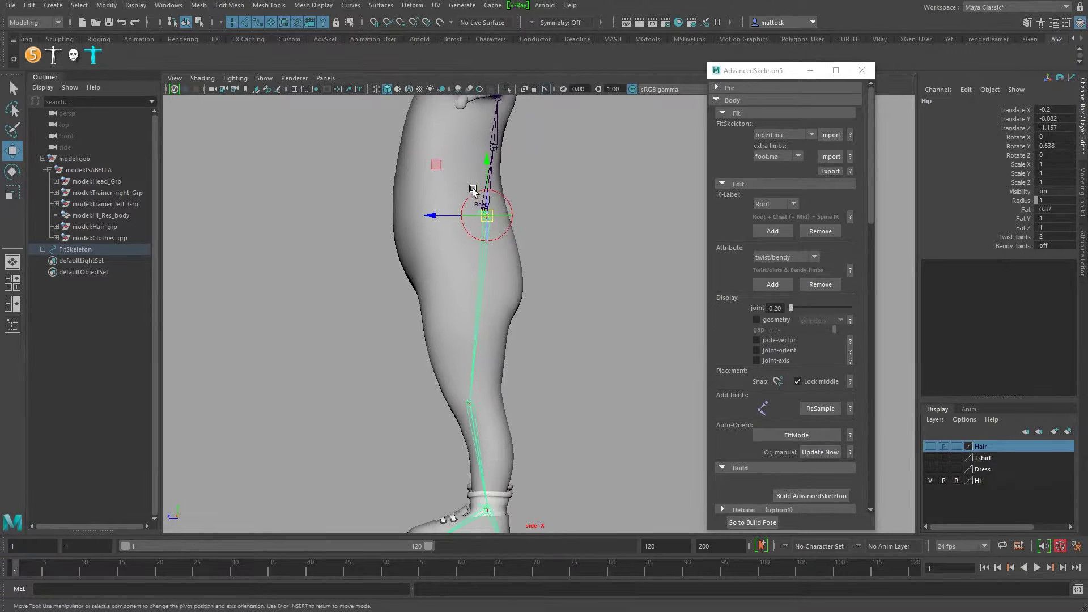
key("d")
scroll(543, 249, "down", 2)
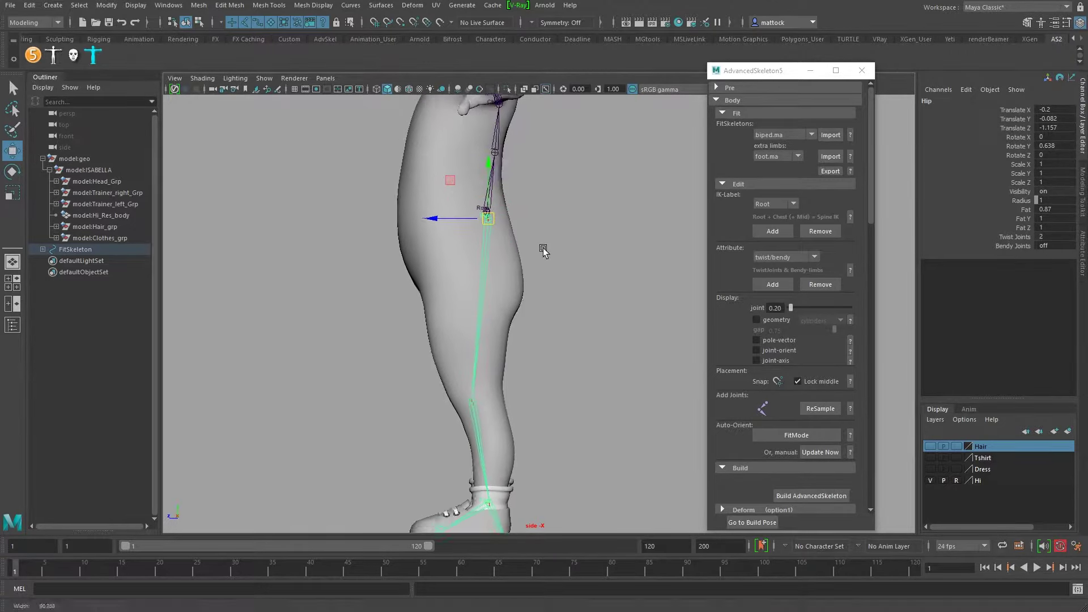
left_click_drag(431, 222, 405, 221)
key("ctrl+z")
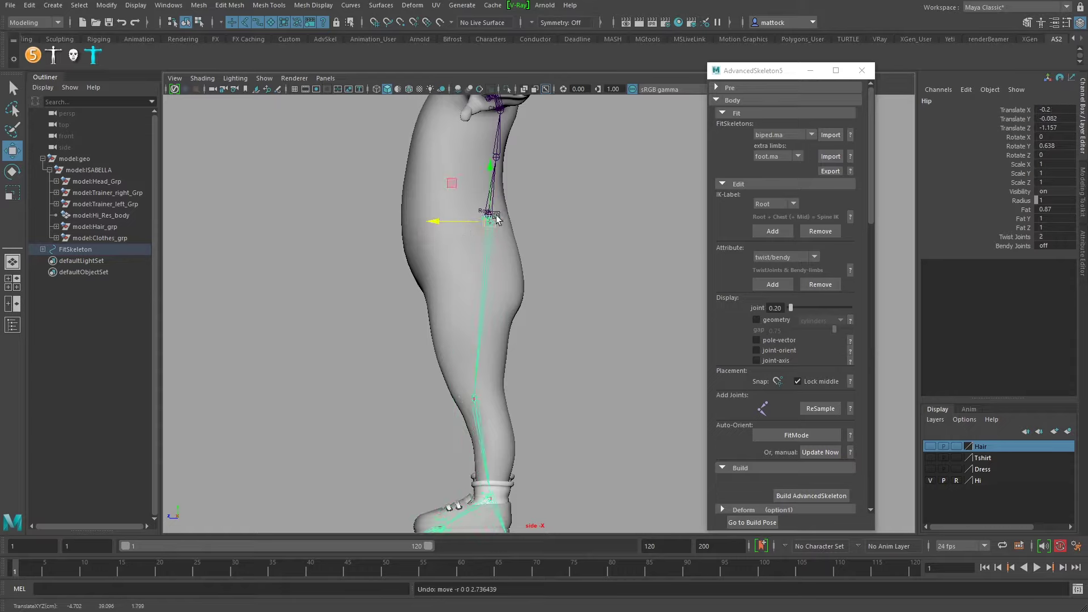
- Move only the Hip joint forward and slightly down in the upper thigh, leaving the knee and foot joints in place
key("d")
left_click_drag(432, 221, 419, 221)
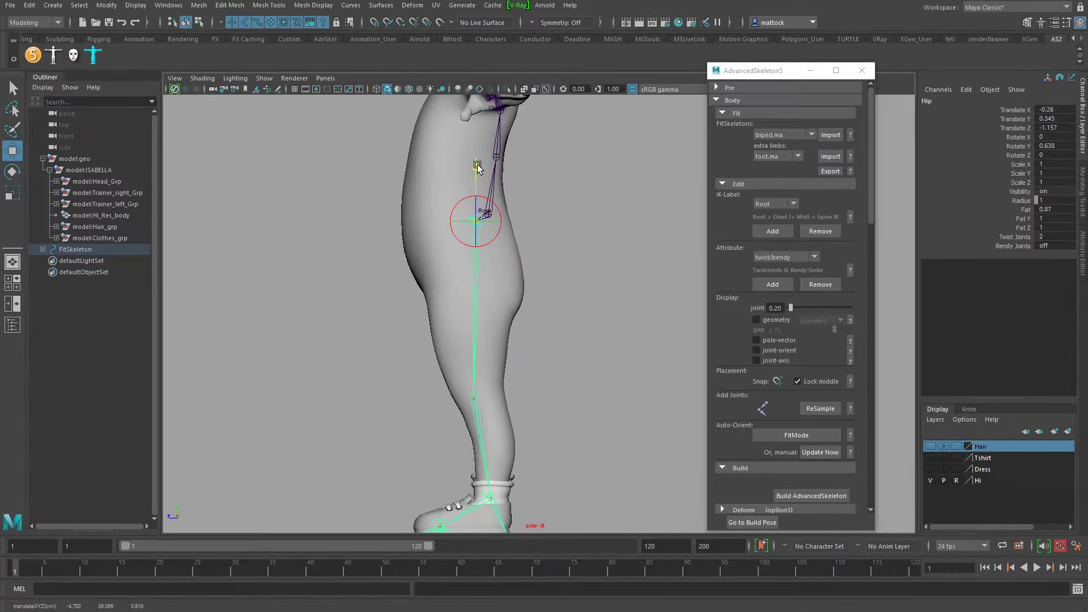
left_click_drag(474, 170, 478, 192)
- Move only the Root joint forward toward the middle of the pelvis in the side view
middle_click_drag(369, 201, 363, 334, "alt")
right_click_drag(363, 334, 511, 343, "alt")
left_click(484, 358)
left_click_drag(434, 360, 410, 362)
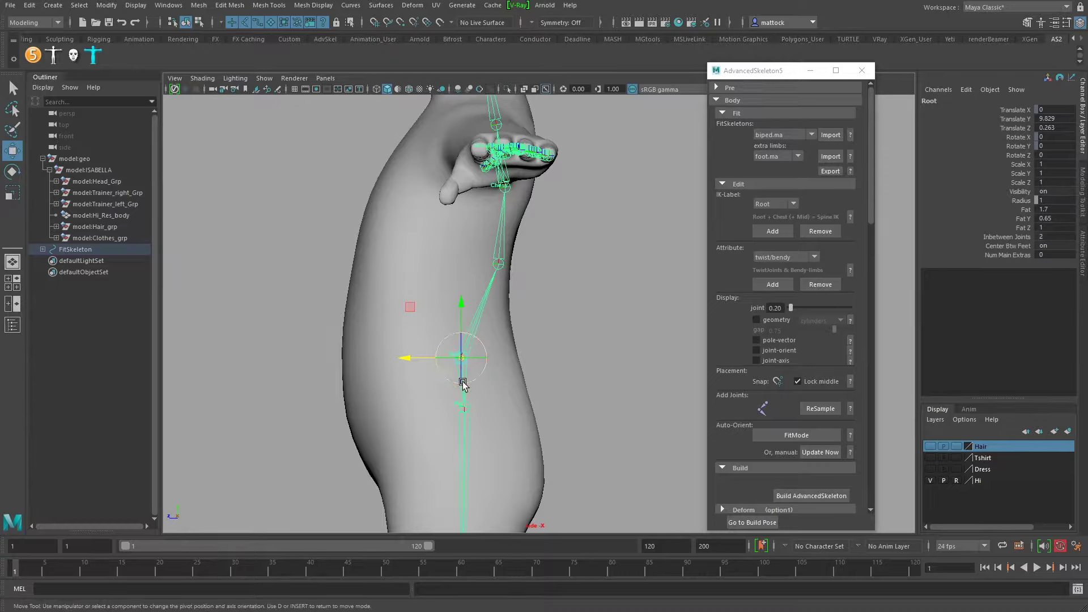
mouse_move(405, 358)
left_mouse_down()
mouse_move(376, 360)
mouse_move(398, 359)
left_mouse_up()
- Move the Spine1 joint and the Chest joint individually forward toward the centre of the torso
left_click(496, 266)
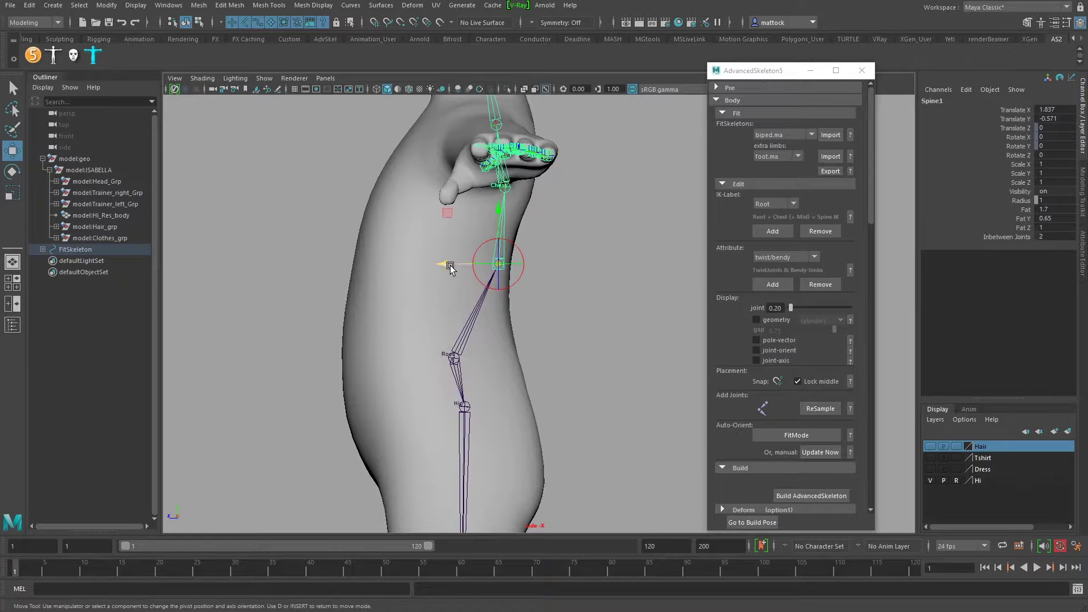
left_click_drag(441, 267, 408, 265)
right_click_drag(458, 226, 468, 209, "alt")
middle_click_drag(468, 208, 457, 310, "alt")
left_click(494, 277)
left_click_drag(451, 280, 418, 281)
- Fine-tune the Spine1 joint slightly down and forward to Translate X 1.707 and Translate Y 0.122
right_click_drag(566, 362, 475, 322, "alt")
middle_click_drag(475, 322, 456, 271, "alt")
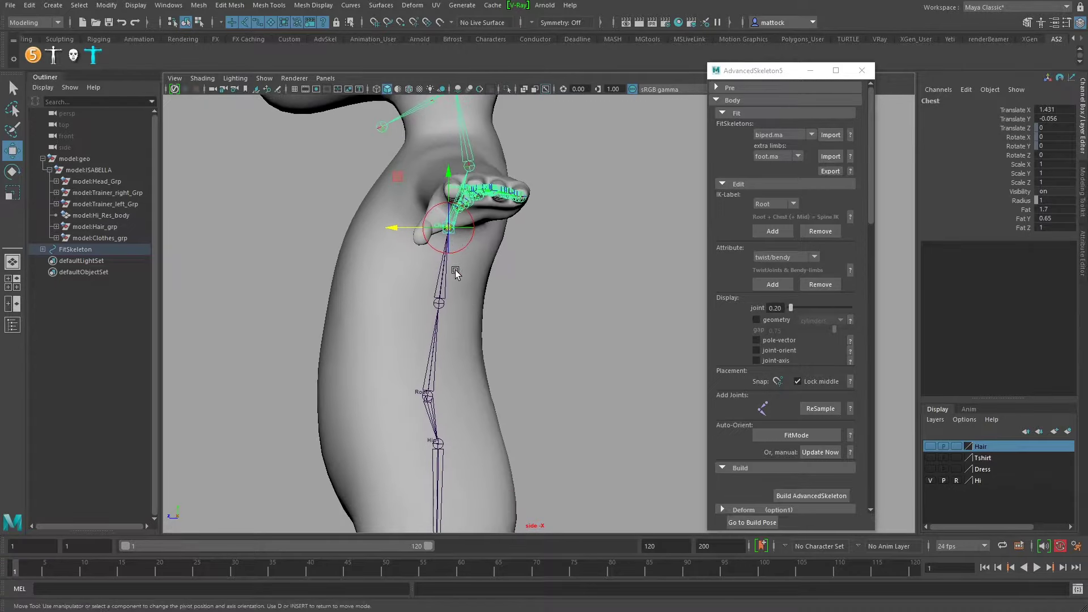
left_click(441, 302)
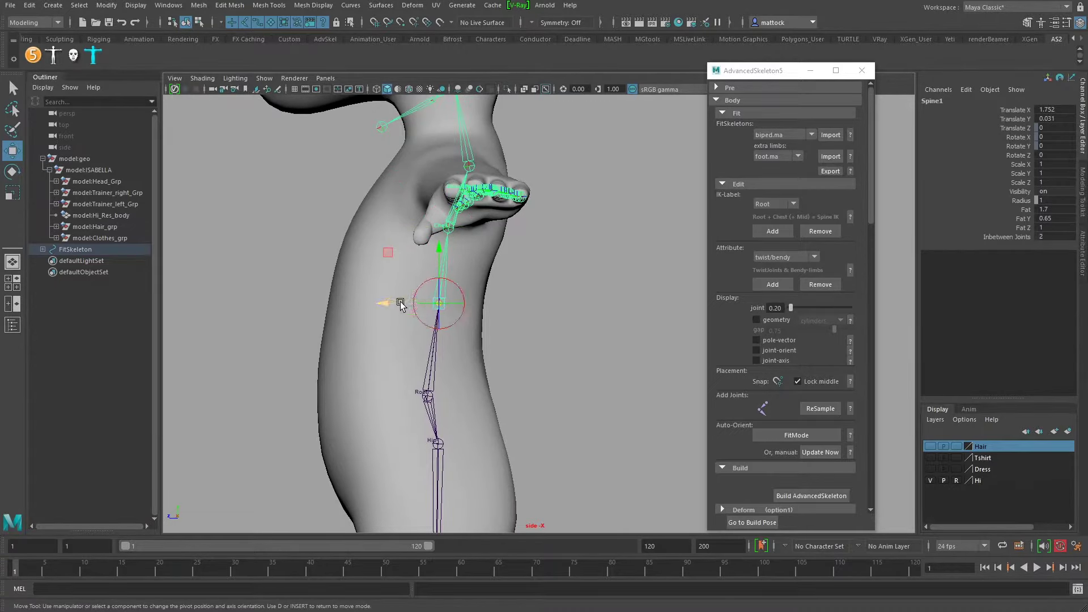
left_click_drag(437, 255, 437, 256)
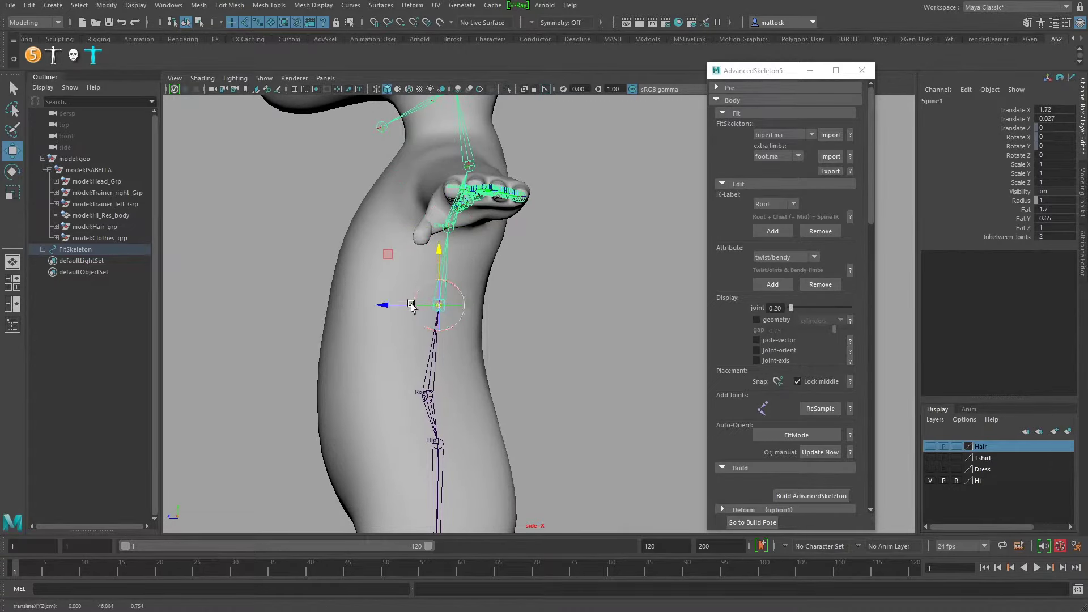
left_click_drag(397, 306, 391, 307)
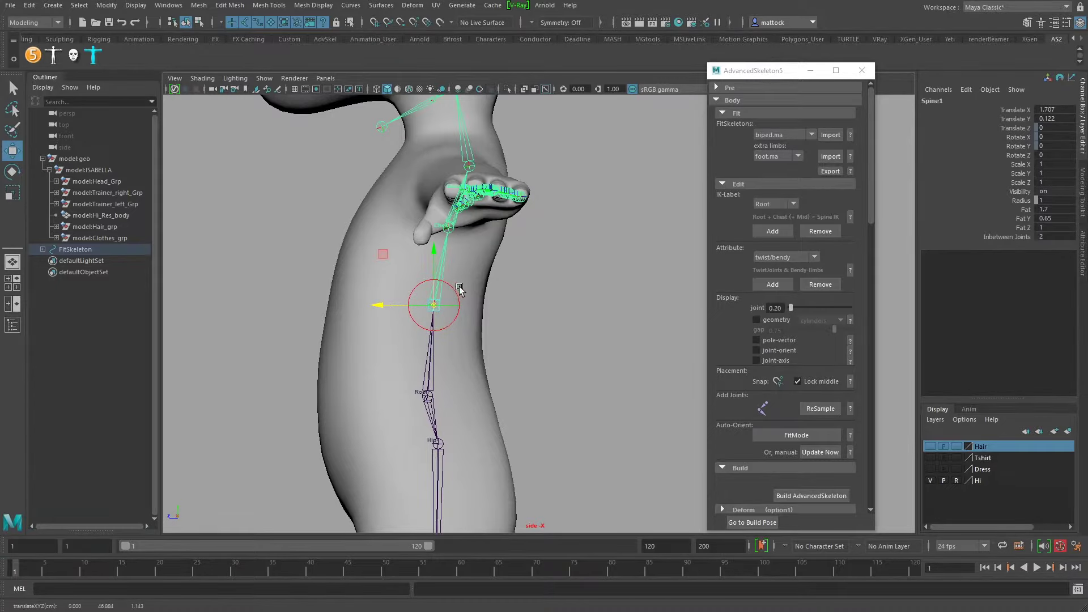
- Move only the Neck joint up and forward to the centre of the neck's base
middle_click_drag(453, 263, 452, 427, "alt")
right_click_drag(320, 339, 481, 351, "alt")
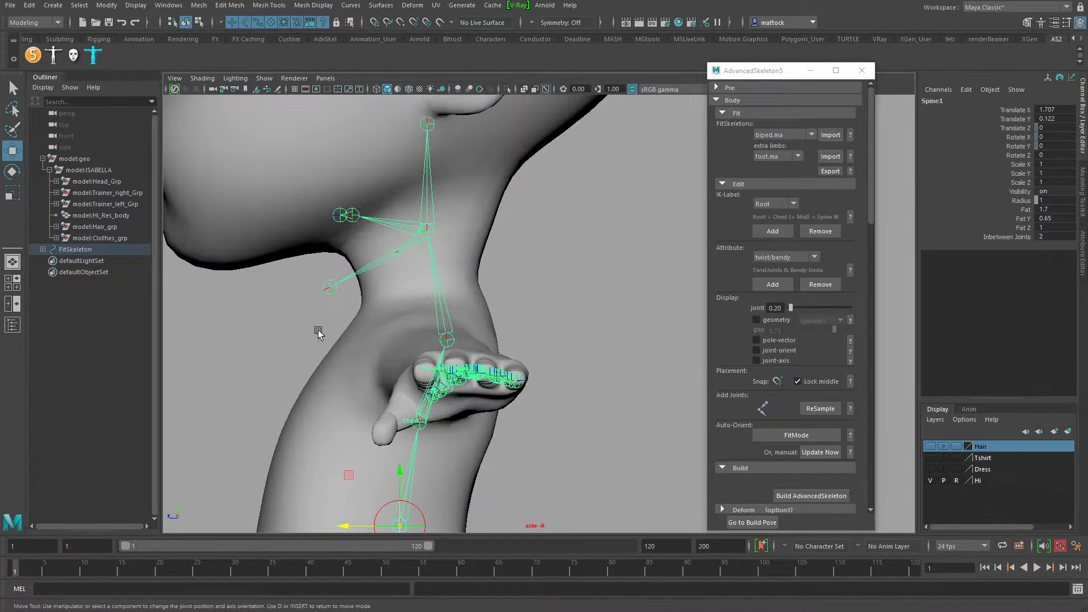
right_click_drag(305, 361, 422, 351, "alt")
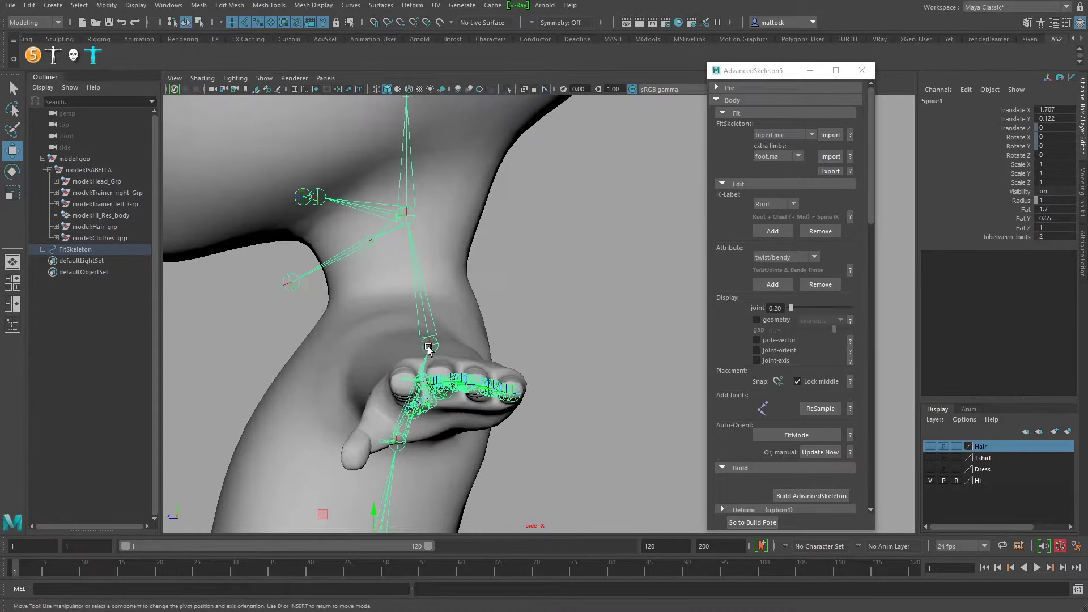
left_click(431, 346)
left_click_drag(430, 290, 429, 262)
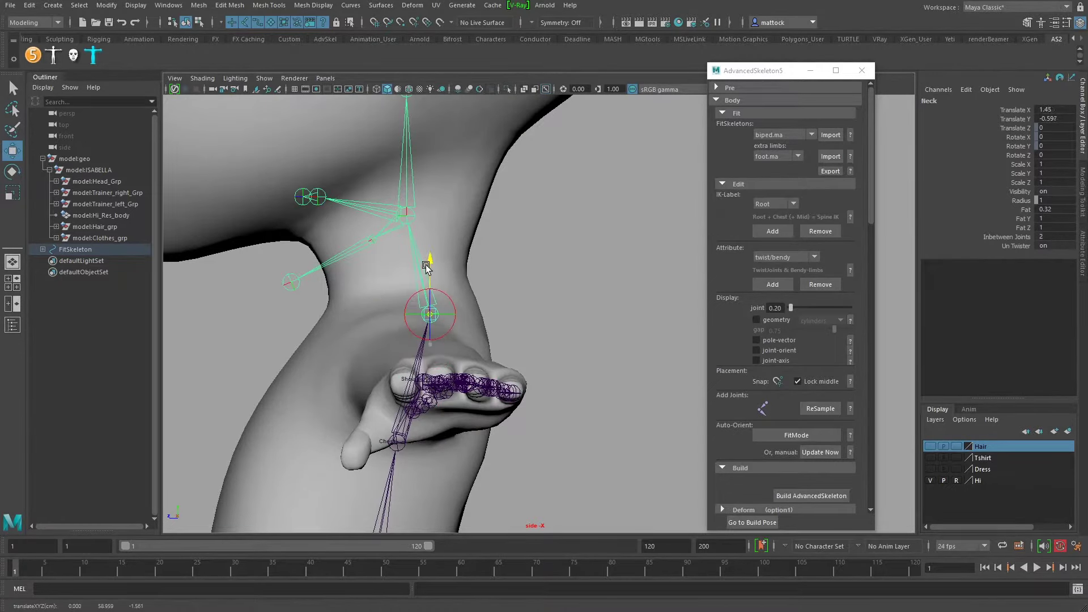
left_click_drag(377, 315, 359, 317)
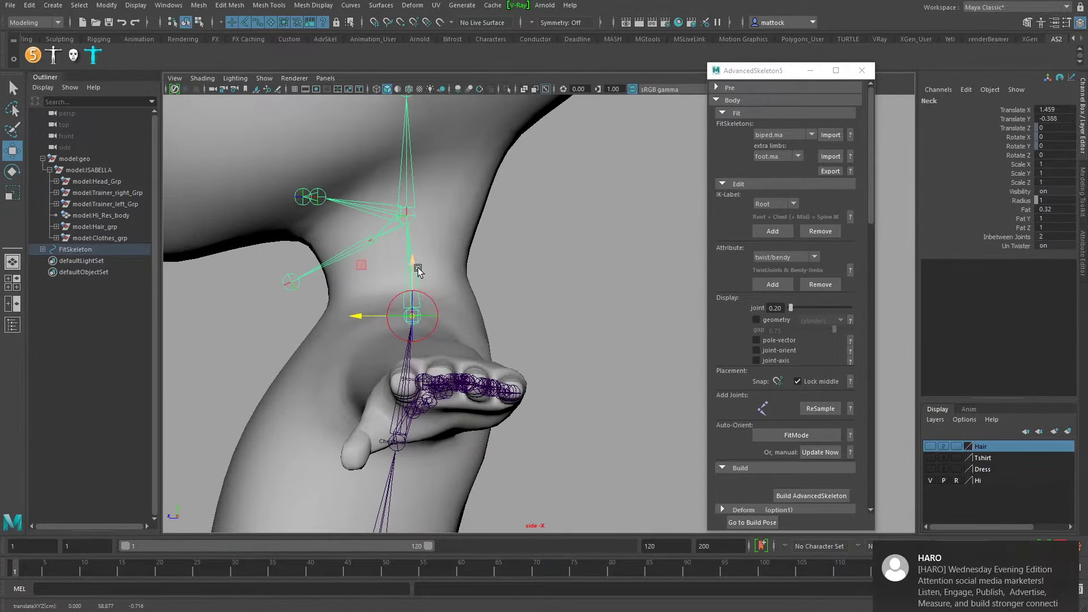
left_click_drag(412, 267, 411, 263)
- Raise the Head joint with its child joints to just below the ear, at Translate X about 2.06
right_click_drag(300, 266, 343, 241, "alt")
middle_click_drag(343, 239, 397, 369, "alt")
left_click(461, 333)
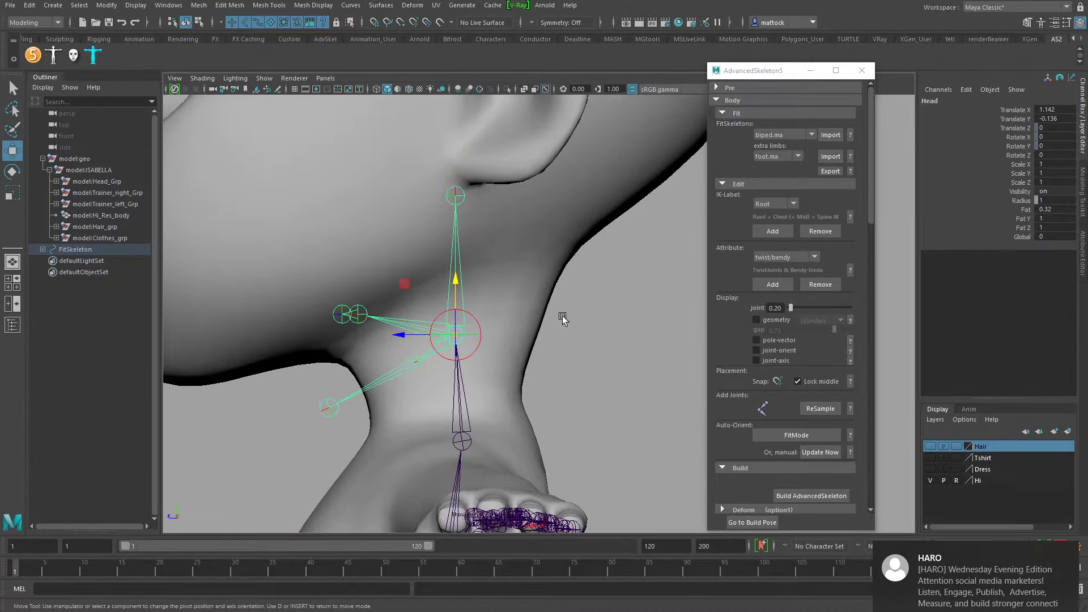
left_click_drag(550, 275, 468, 357, "alt")
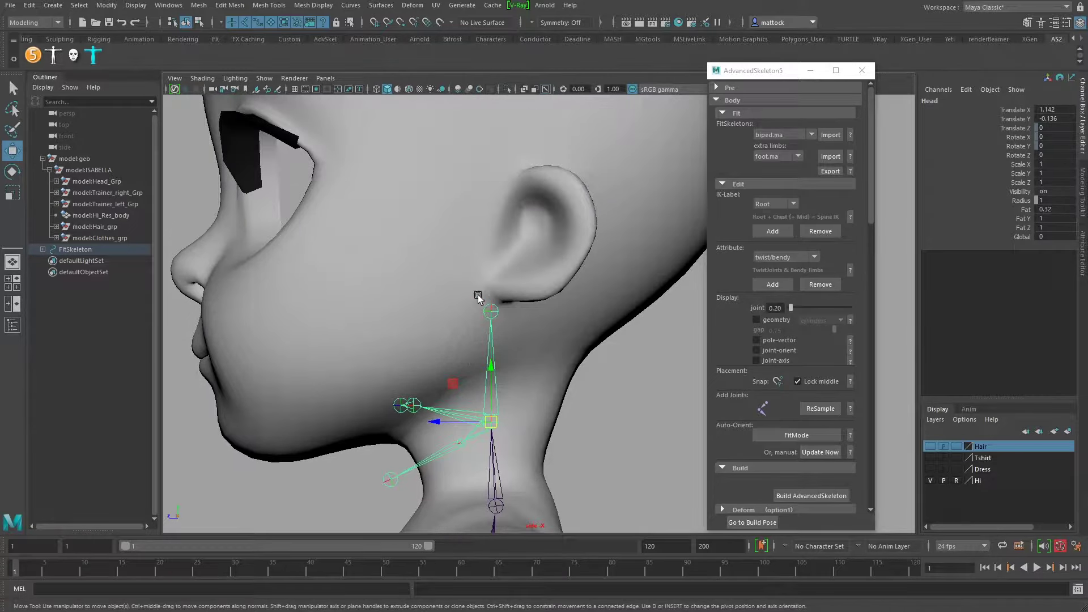
left_click_drag(492, 413, 522, 344)
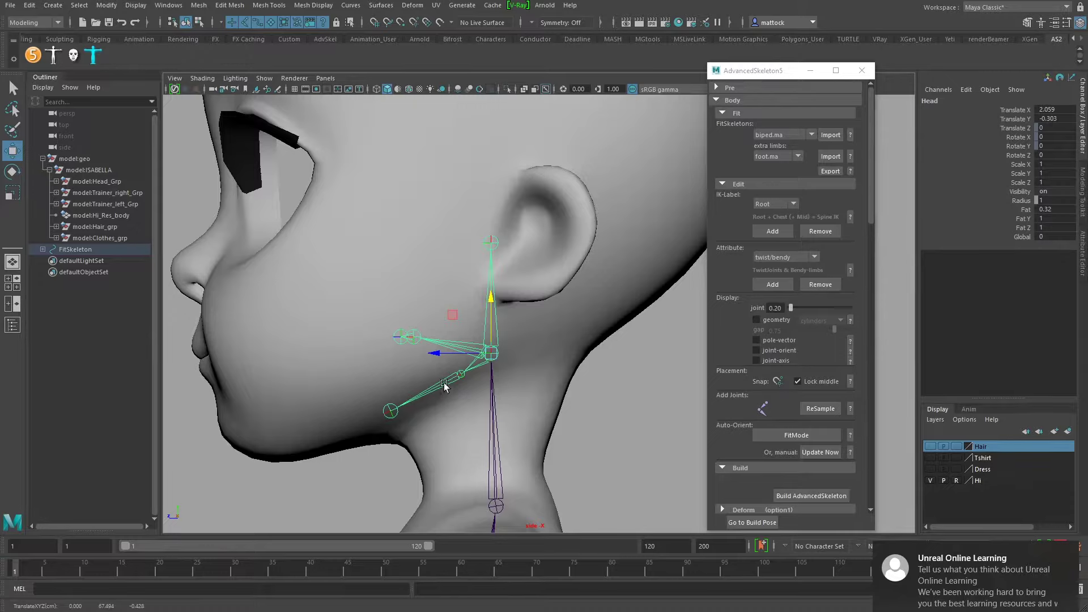
- Move the HeadEnd joint to the top of the head, show the Hair layer and raise the joint to Translate X about 8.2
right_click_drag(583, 253, 405, 278, "alt")
right_click_drag(654, 231, 538, 224, "alt")
middle_click_drag(449, 213, 424, 339, "alt")
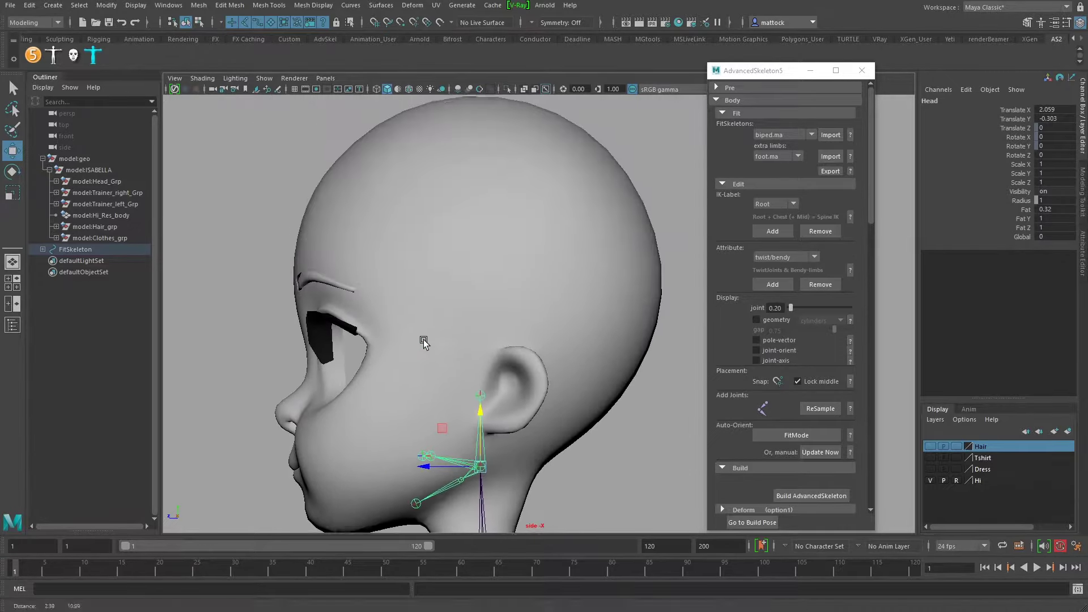
left_click(481, 396)
right_click_drag(624, 347, 499, 312, "alt")
left_click_drag(490, 319, 486, 73)
right_click_drag(544, 121, 473, 195, "alt")
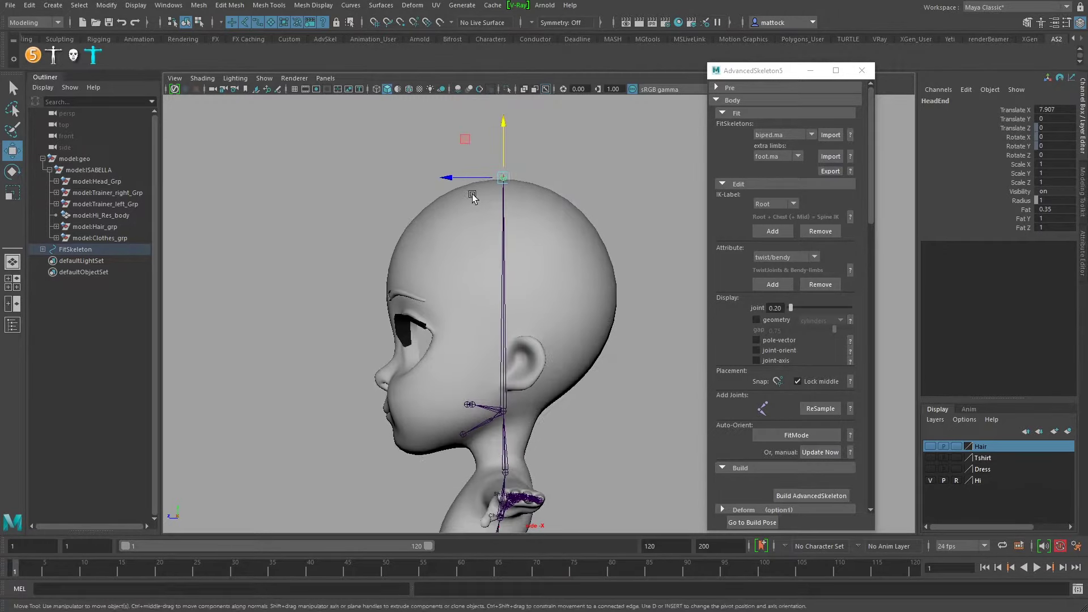
left_click(930, 446)
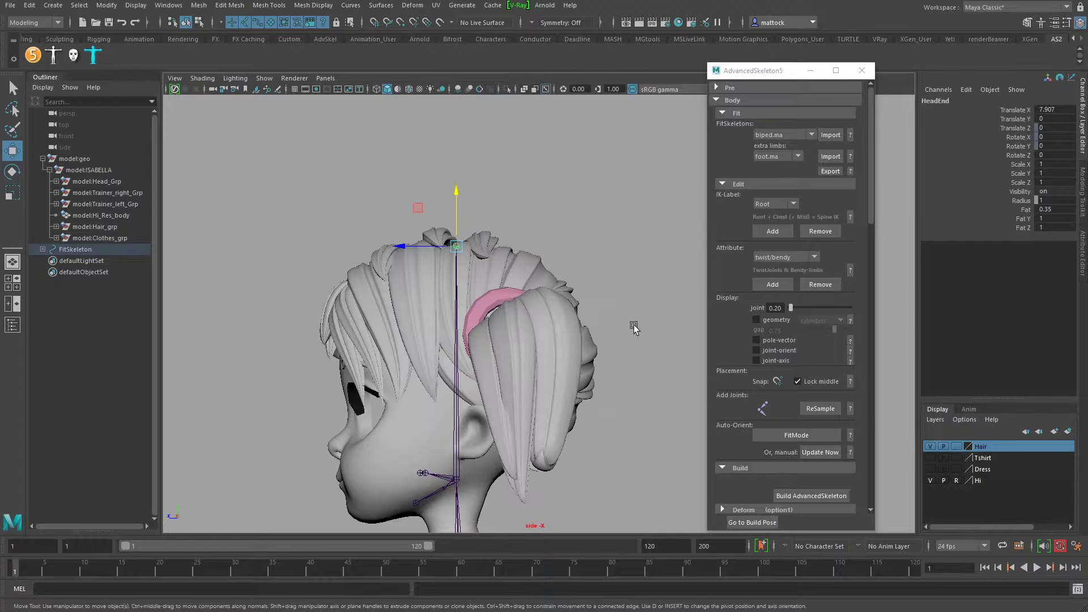
left_click_drag(457, 194, 455, 184)
- Move the JawEnd joint forward and down to the tip of the chin, at Translate X 3.361 and Translate Y -0.659
right_click_drag(453, 187, 425, 335, "alt")
middle_click_drag(425, 334, 490, 189, "alt")
scroll(559, 389, "up", 3)
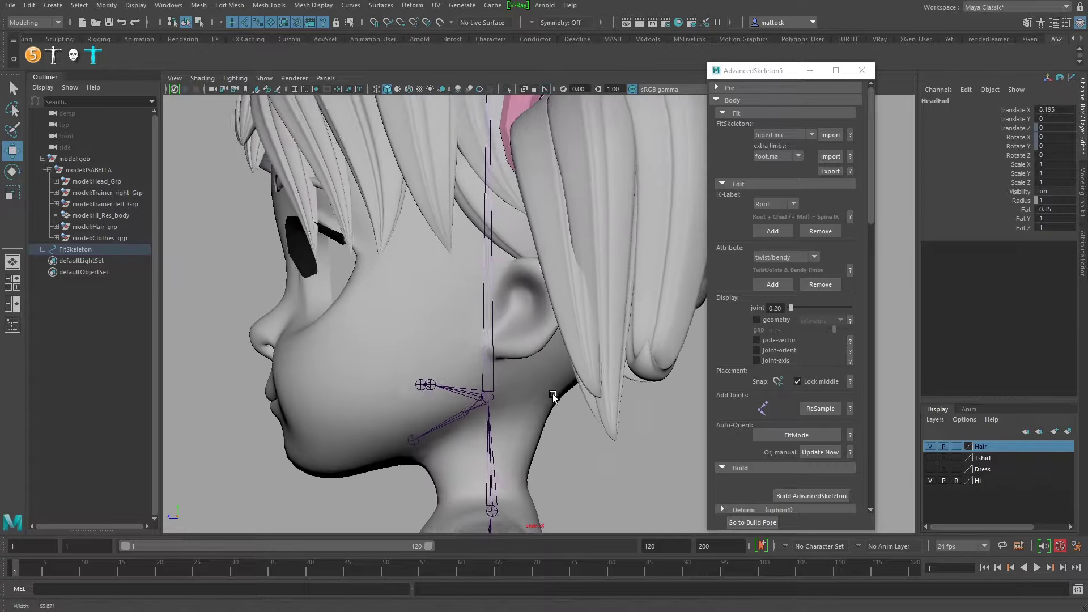
left_click(452, 379)
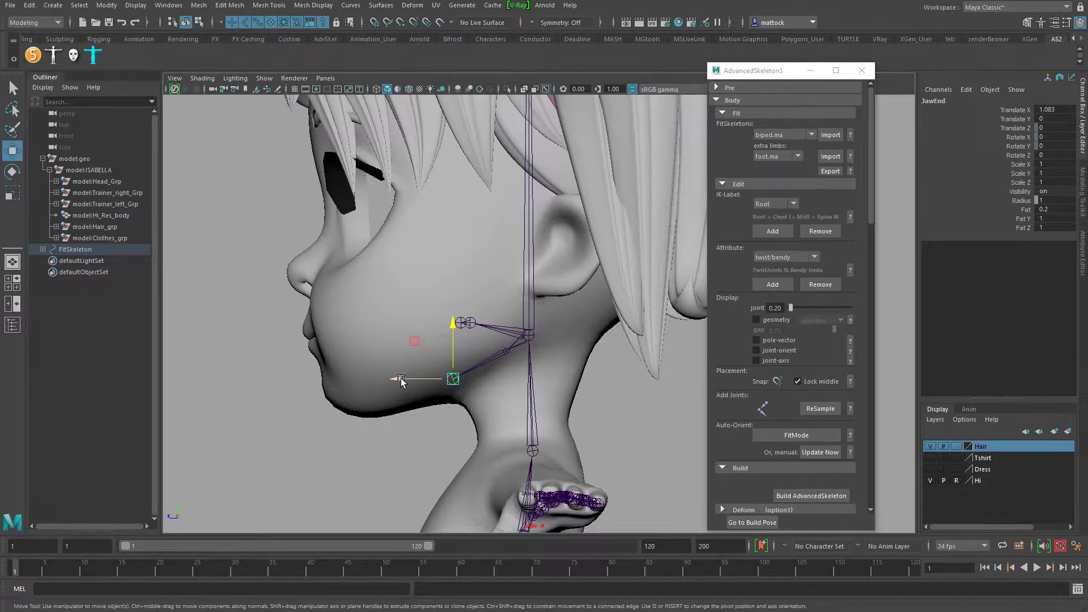
left_click_drag(401, 380, 275, 381)
left_click_drag(321, 320, 321, 353)
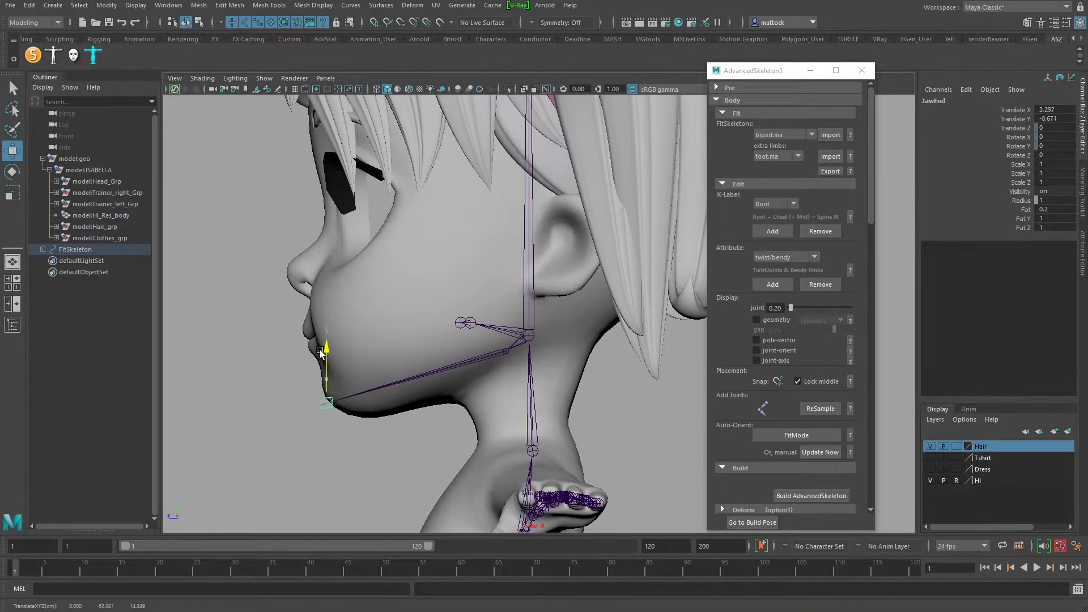
left_click_drag(326, 402, 292, 407)
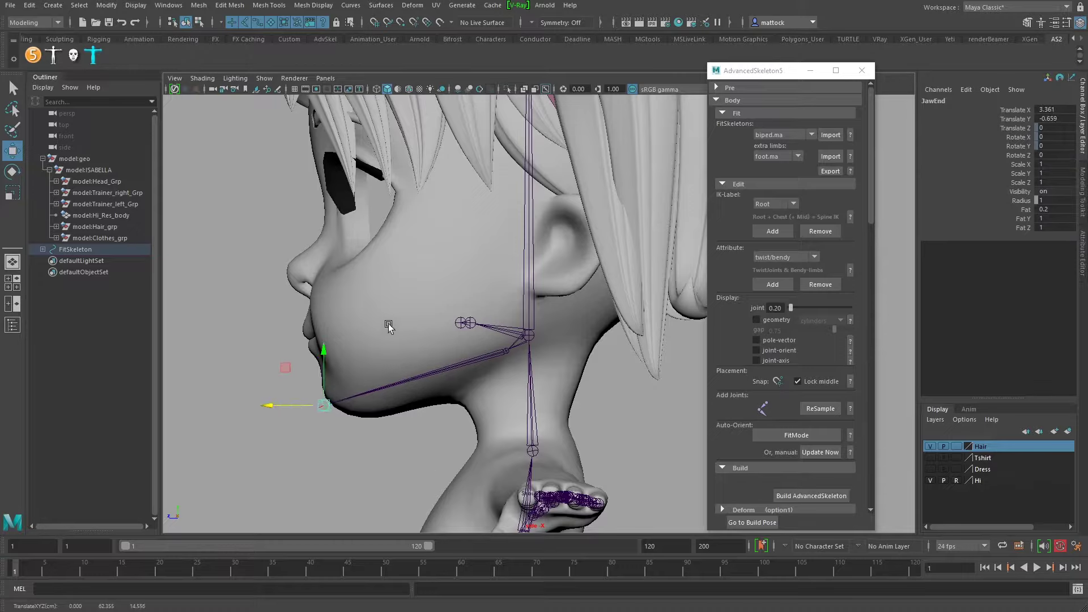
- Move only the Jaw joint forward to Translate Y 0.844, leaving the JawEnd joint at the chin
left_click(508, 355)
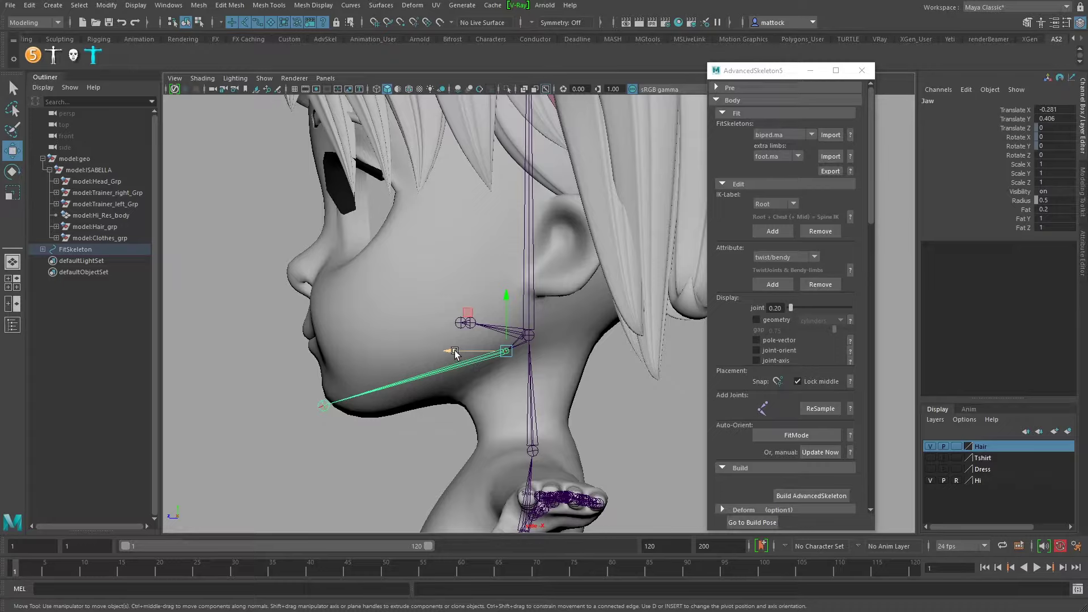
left_click_drag(455, 354, 428, 354)
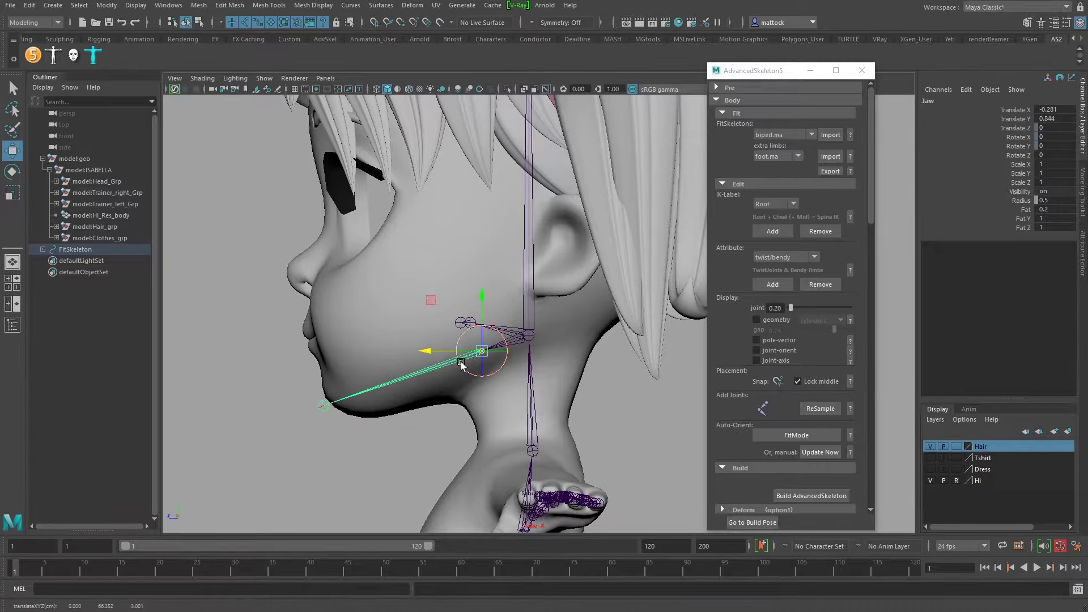
key("d")
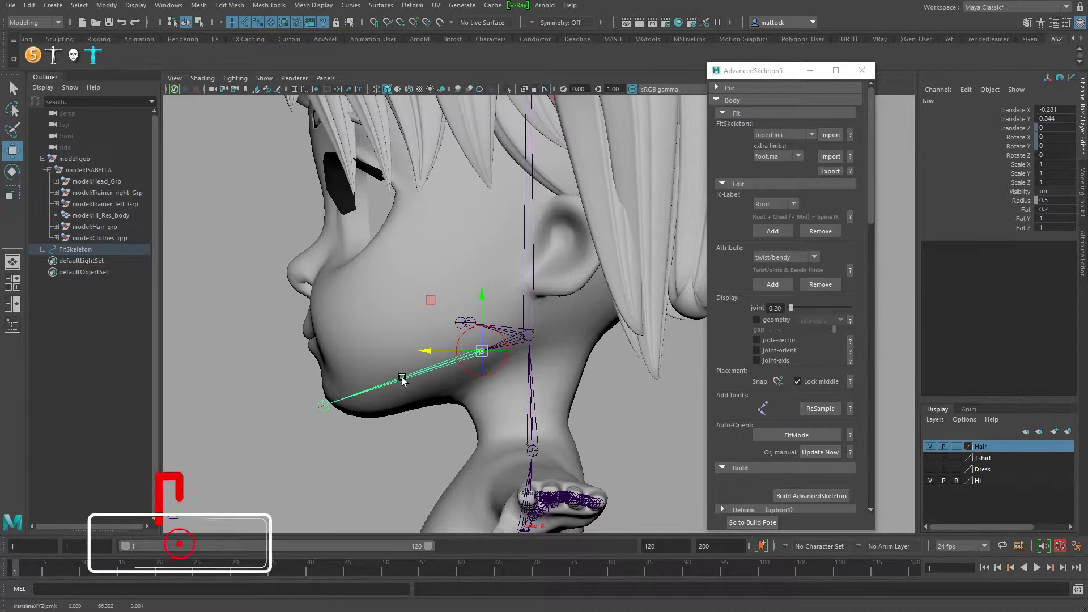
- Test-rotate the Jaw joint to check its pivot, and undo the rotation
key("e")
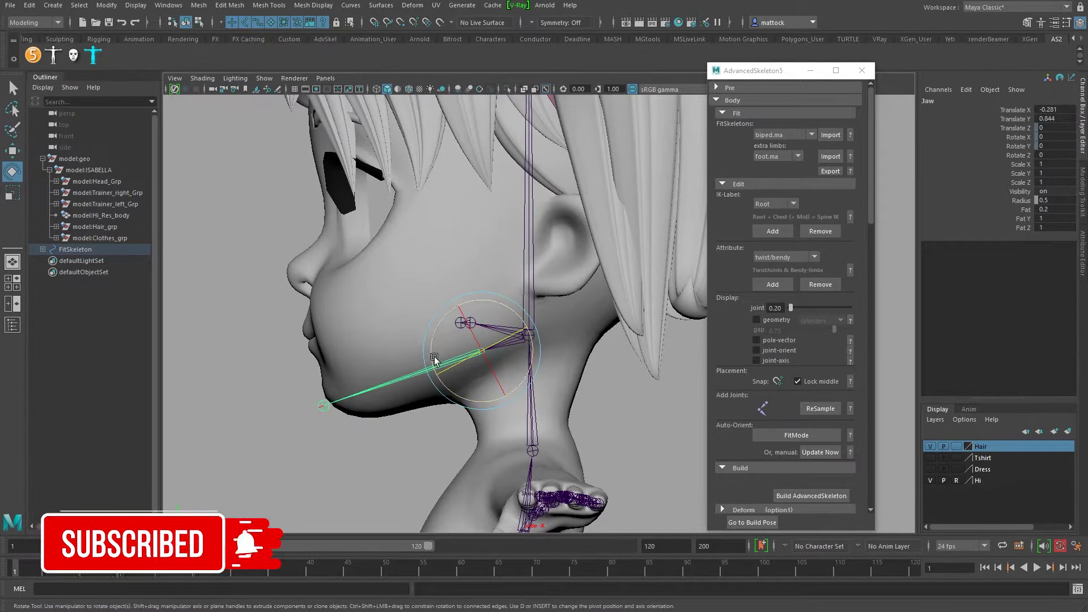
mouse_move(437, 365)
left_mouse_down()
mouse_move(441, 379)
mouse_move(423, 345)
mouse_move(427, 359)
left_mouse_up()
key("ctrl+z")
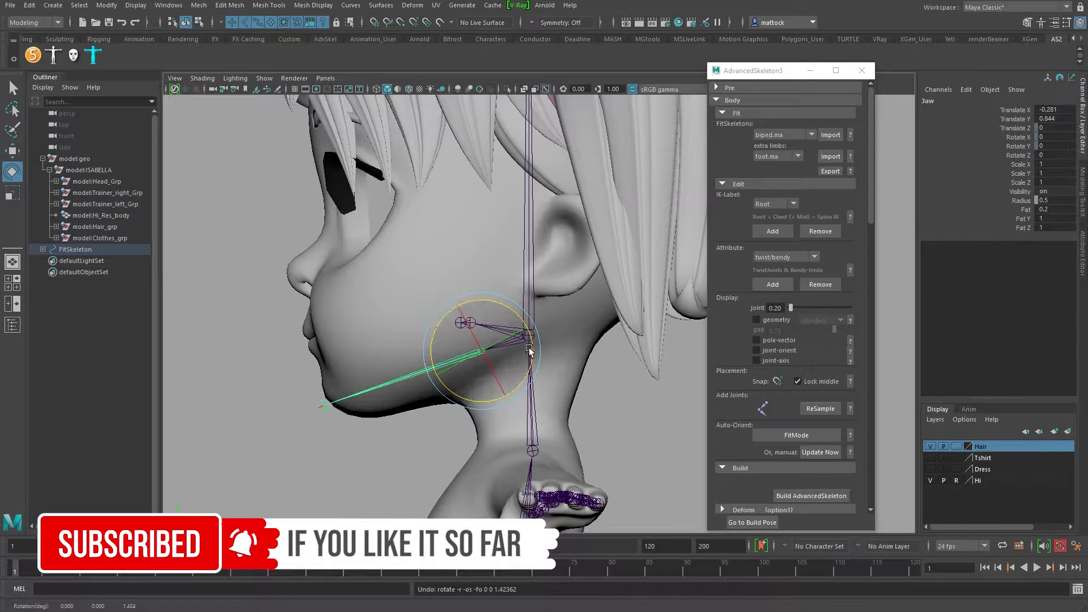
- Raise the Eye joint with its EyeEnd child to eye level, at Translate X 2.261
left_click(599, 367)
middle_click_drag(487, 317, 499, 379, "alt")
left_click(485, 386)
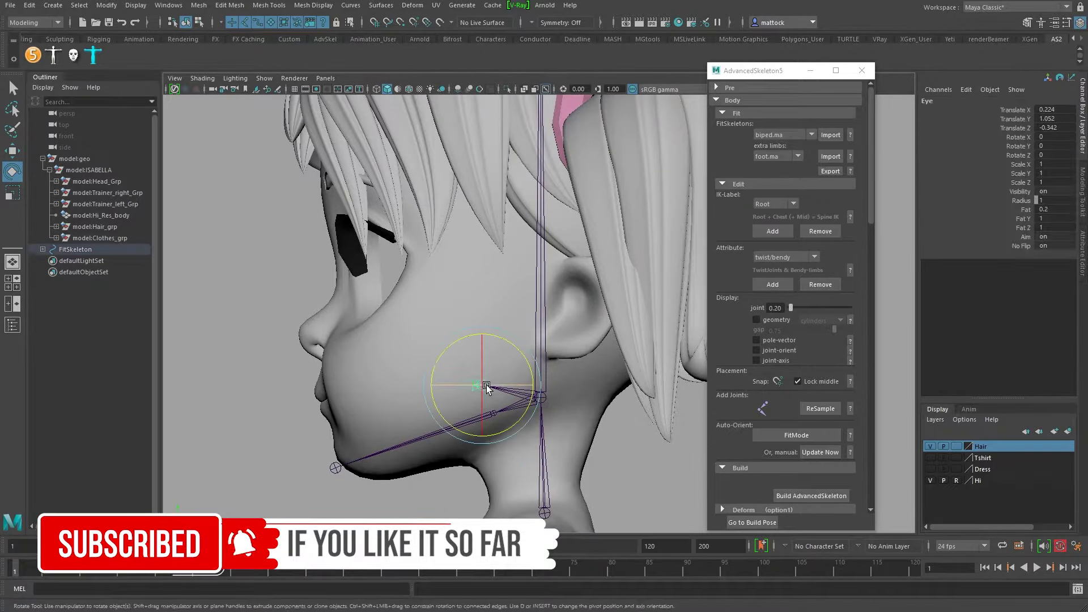
key("w")
left_click_drag(460, 331, 460, 217)
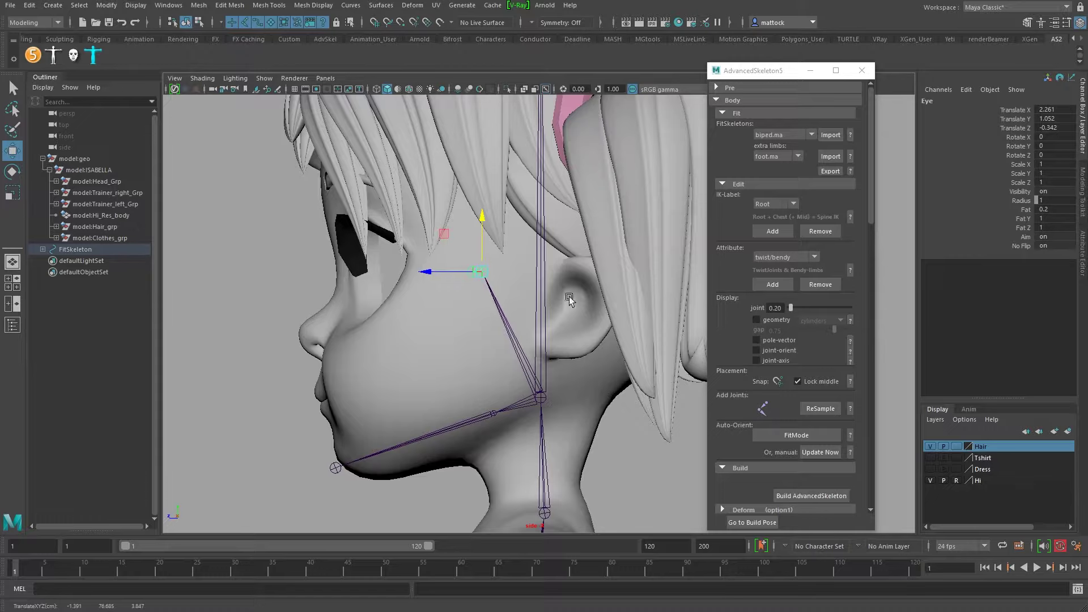
- Hide the Hair layer, move the Eye joint forward to Translate Y 2.234 and extend the EyeEnd joint to Translate X 1.76
left_click(930, 446)
left_click_drag(438, 273, 267, 275)
left_click(258, 307)
left_click(401, 283)
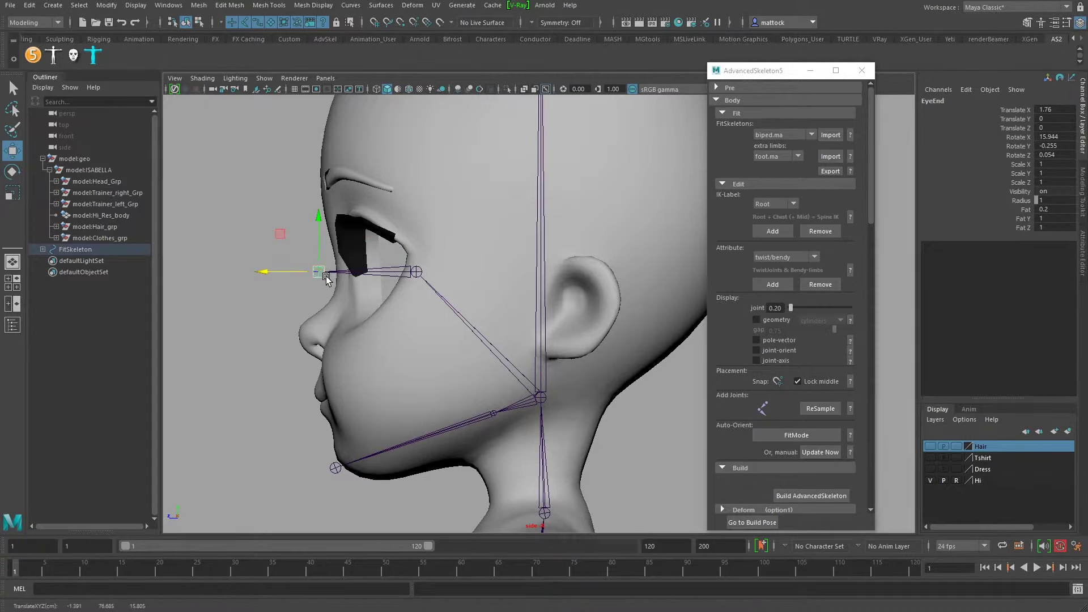
- Test-rotate the Eye joint to check the eye's pivot, and undo the rotation
left_click(420, 275)
key("e")
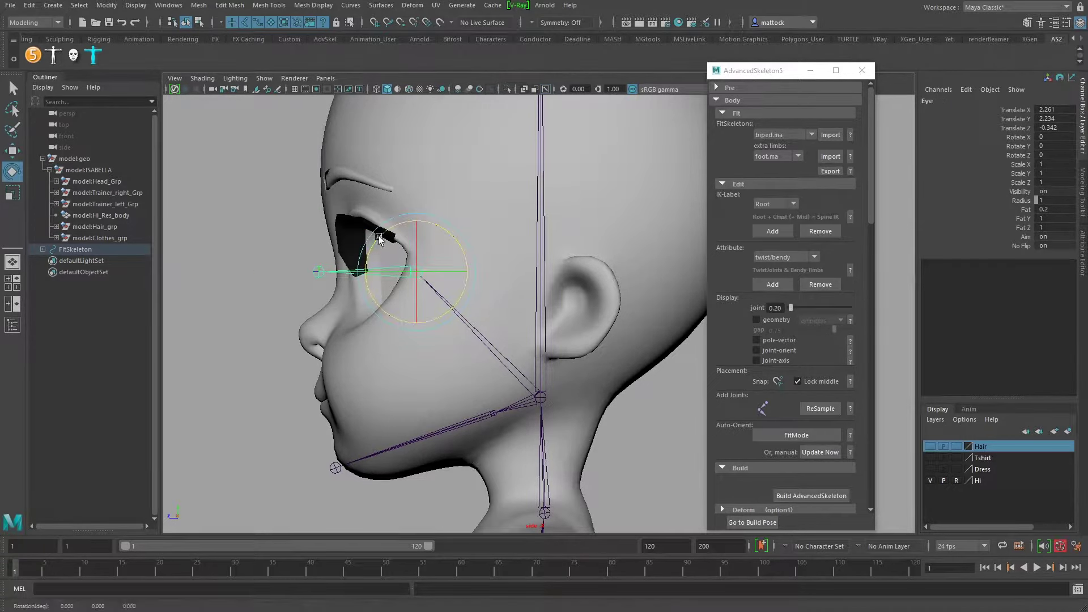
left_click_drag(379, 238, 412, 247)
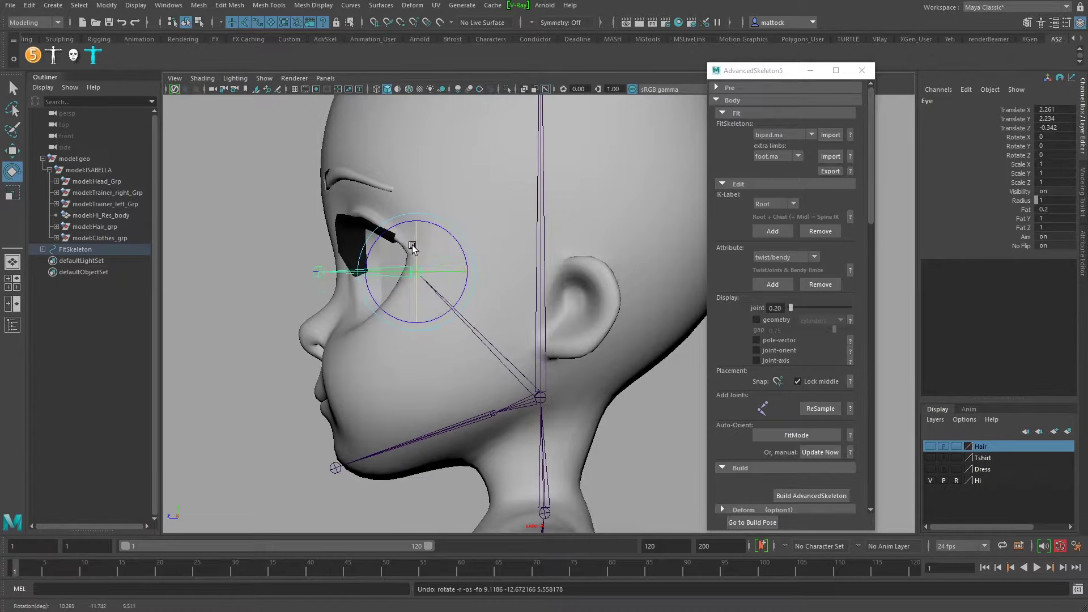
- Examine the alignment of the FitSkeleton joints from the head down to the feet in the side view
right_click_drag(568, 302, 479, 301, "alt")
middle_click_drag(479, 301, 442, 261, "alt")
right_click_drag(587, 283, 453, 300, "alt")
middle_click_drag(412, 345, 383, 234, "alt")
right_click_drag(504, 317, 393, 340, "alt")
middle_click_drag(393, 340, 354, 176, "alt")
right_click_drag(539, 279, 398, 331, "alt")
middle_click_drag(496, 425, 469, 292, "alt")
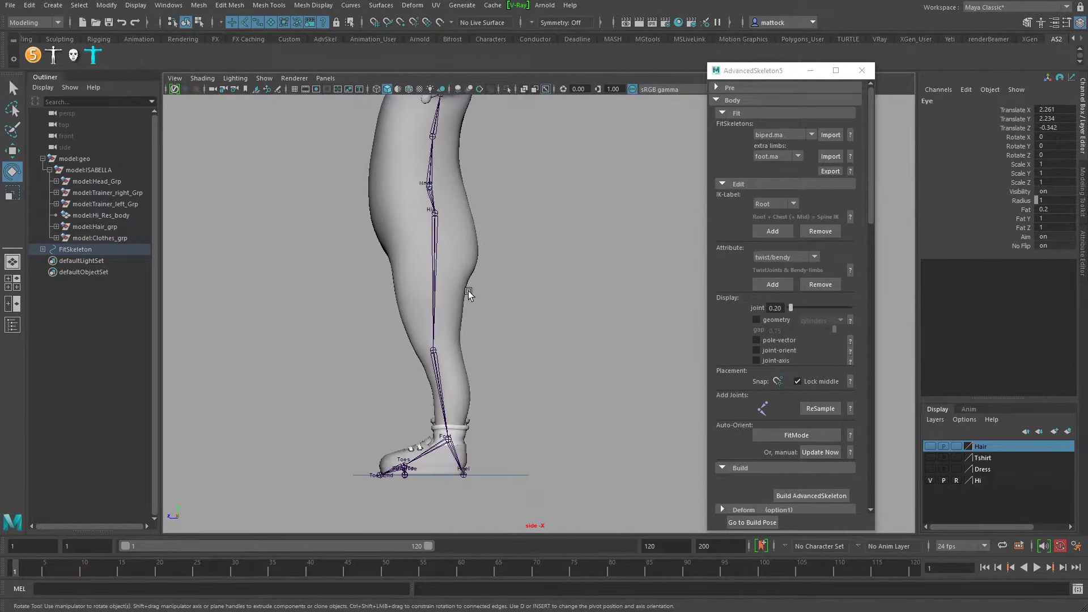
- Switch to the enlarged front view and display the joints through the body mesh with X-ray joints
key("space")
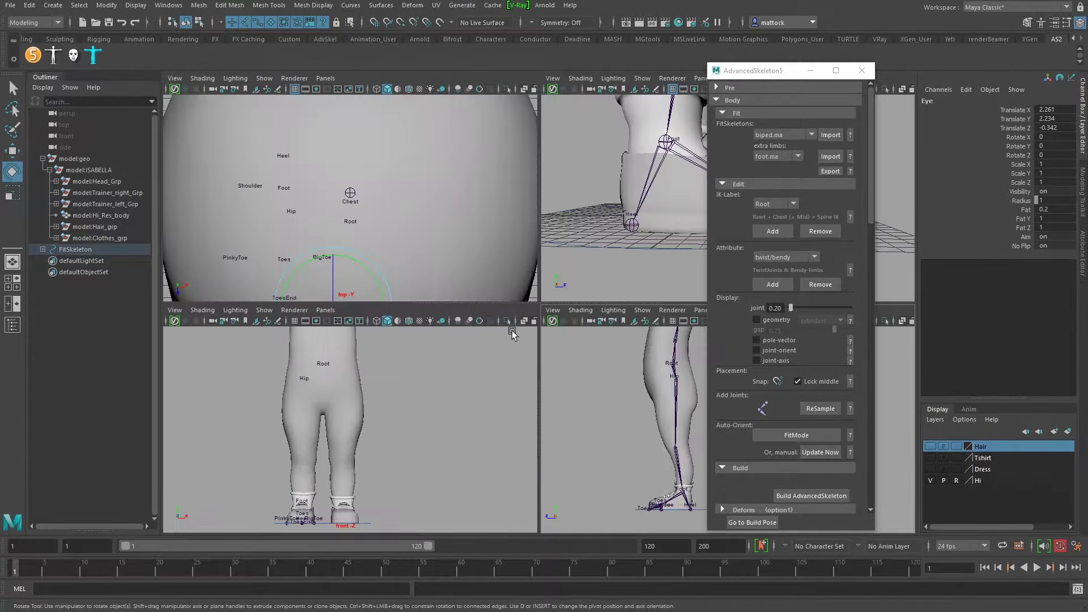
left_click(395, 402)
key("space")
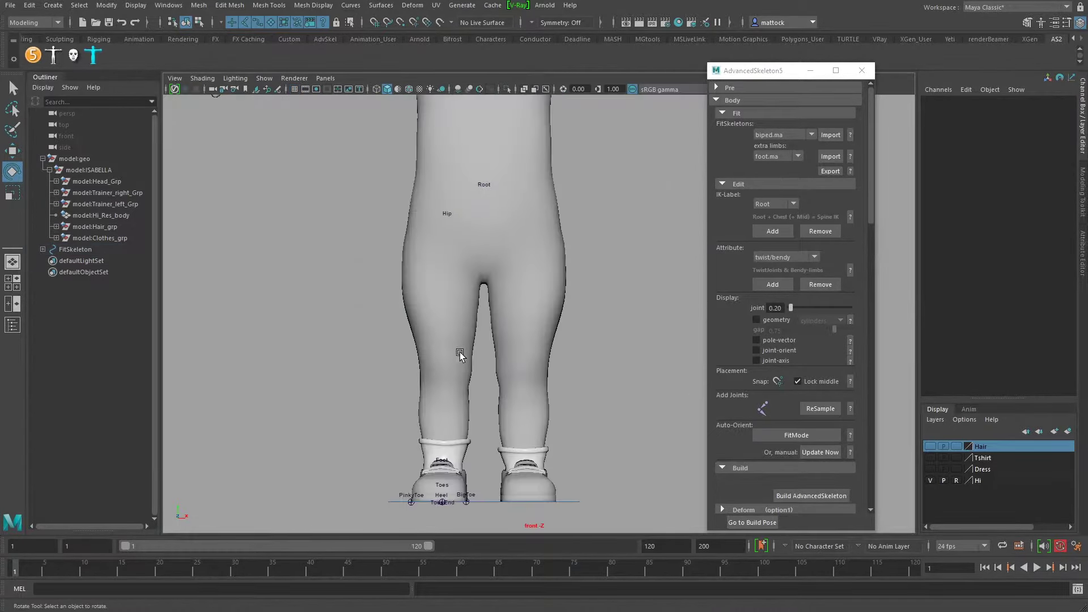
right_click_drag(461, 357, 382, 266, "alt")
middle_click_drag(383, 266, 357, 376, "alt")
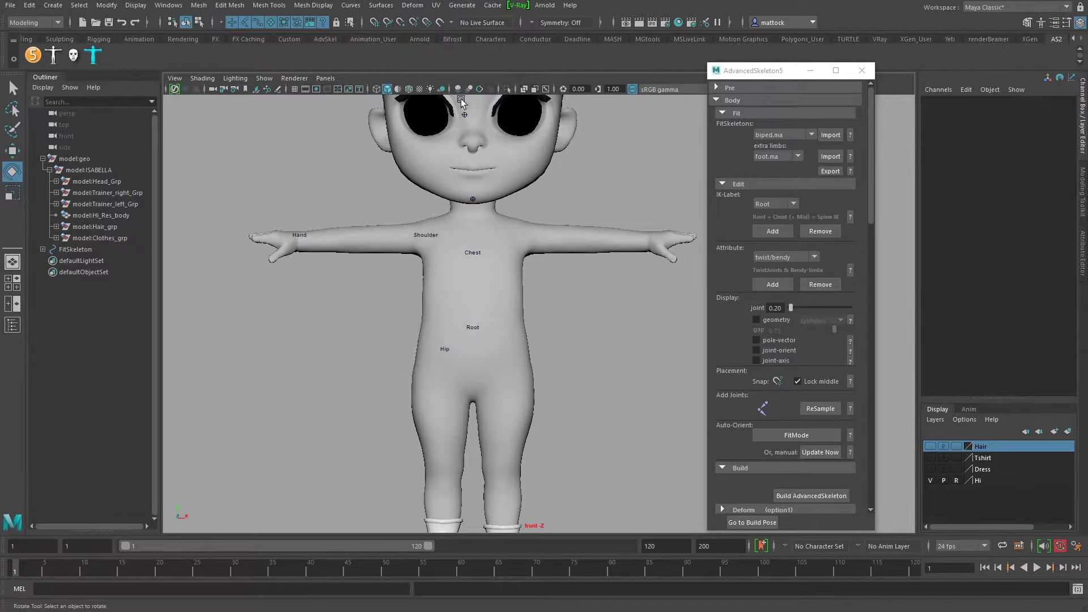
left_click(545, 89)
scroll(369, 359, "up", 3)
scroll(381, 368, "up", 4)
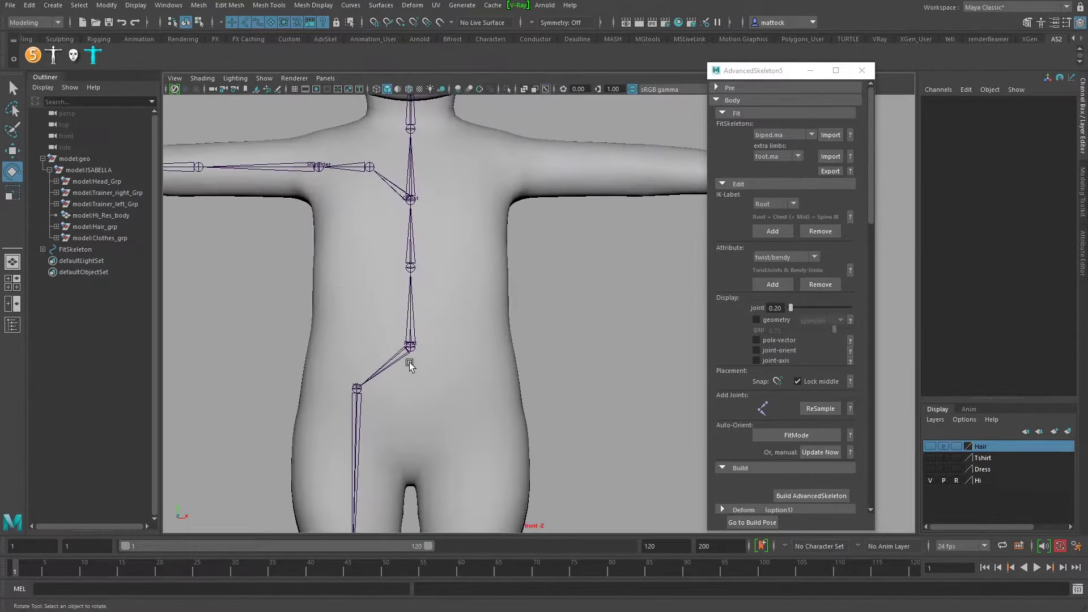
- Lower only the Root joint to Translate Y 9.463, leaving its child joints in place
left_click(409, 345)
scroll(454, 358, "down", 1)
middle_click_drag(509, 334, 540, 290, "alt")
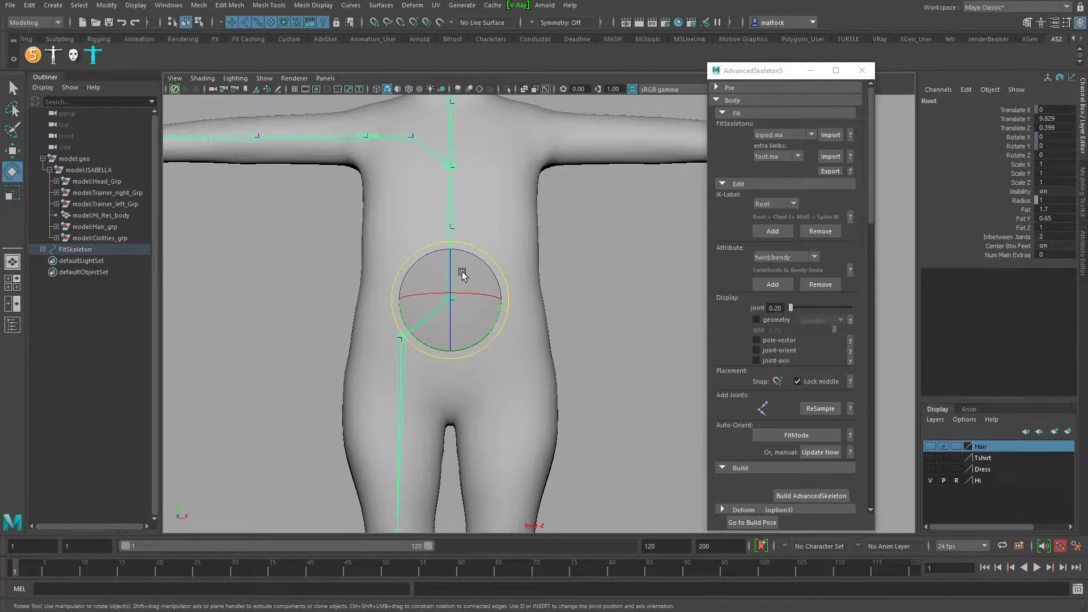
key("d")
left_click_drag(447, 253, 449, 267)
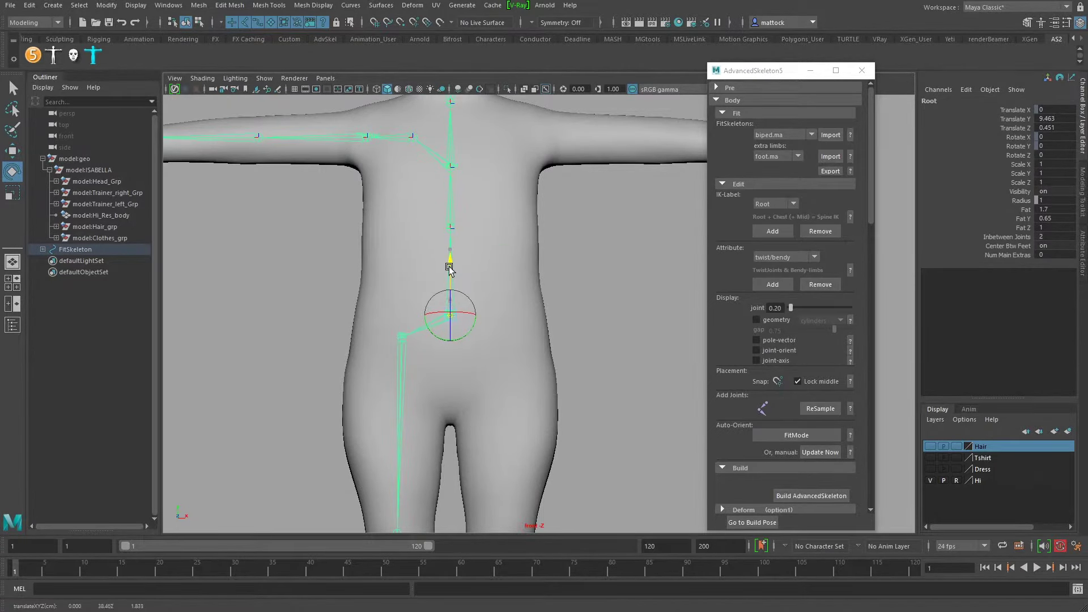
- Lower the Hip joint slightly with its leg joints, to Translate X -0.546 and Translate Y -0.328
left_click(401, 339)
scroll(397, 390, "down", 1)
middle_click_drag(396, 391, 412, 248, "alt")
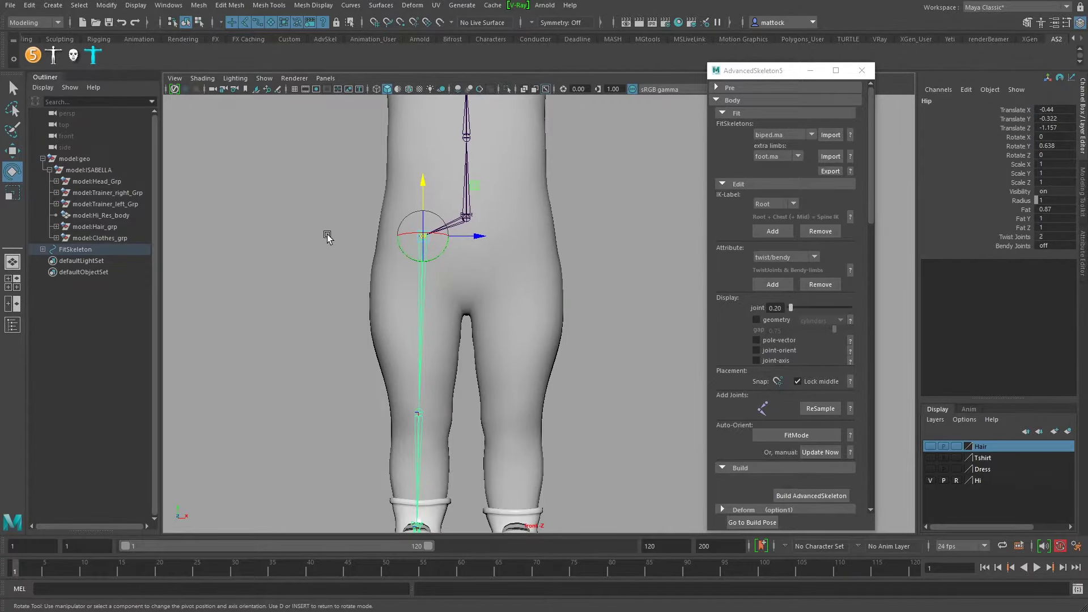
key("w")
left_click_drag(304, 241, 257, 222)
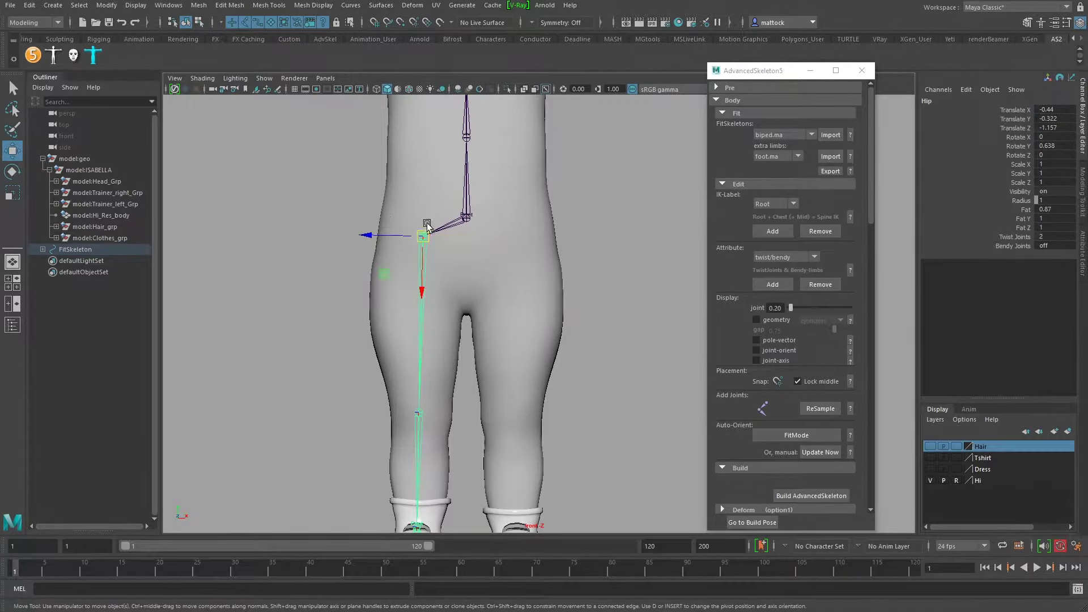
middle_click_drag(424, 292, 422, 295)
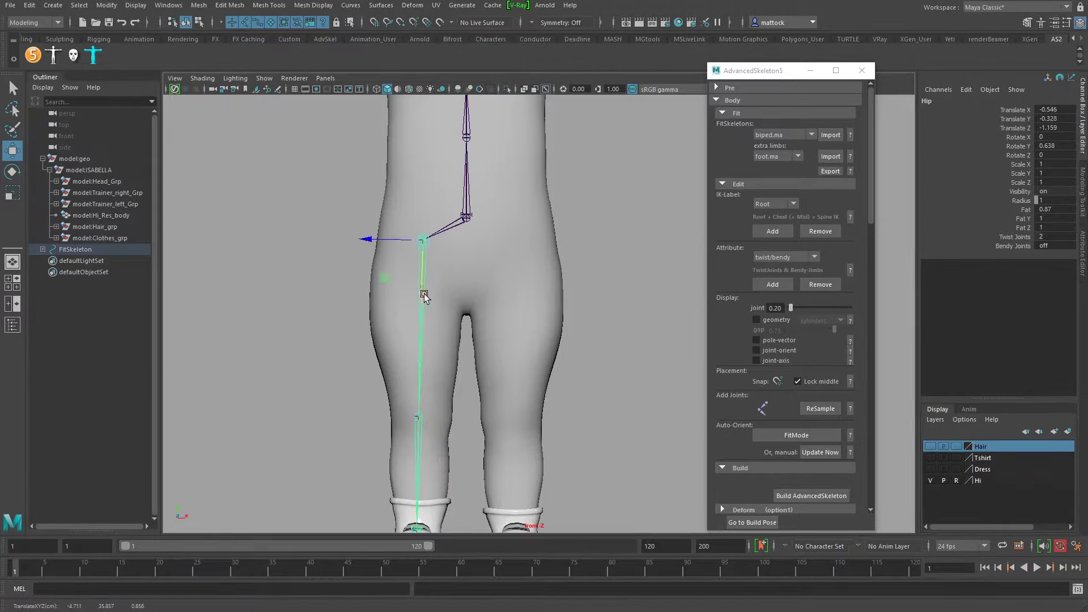
- Raise only the Knee joint to Translate X 4.484 and Translate Y -0.332, leaving the foot joints in place
left_click(419, 415)
middle_click_drag(450, 374, 448, 310, "alt")
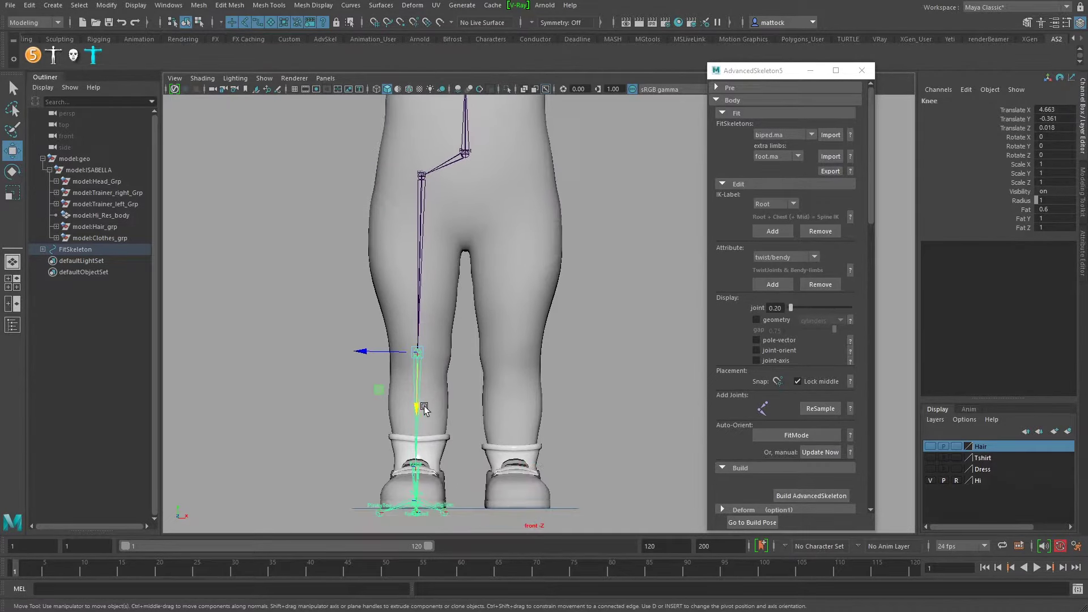
left_click_drag(417, 406, 416, 401)
middle_click_drag(416, 401, 443, 333)
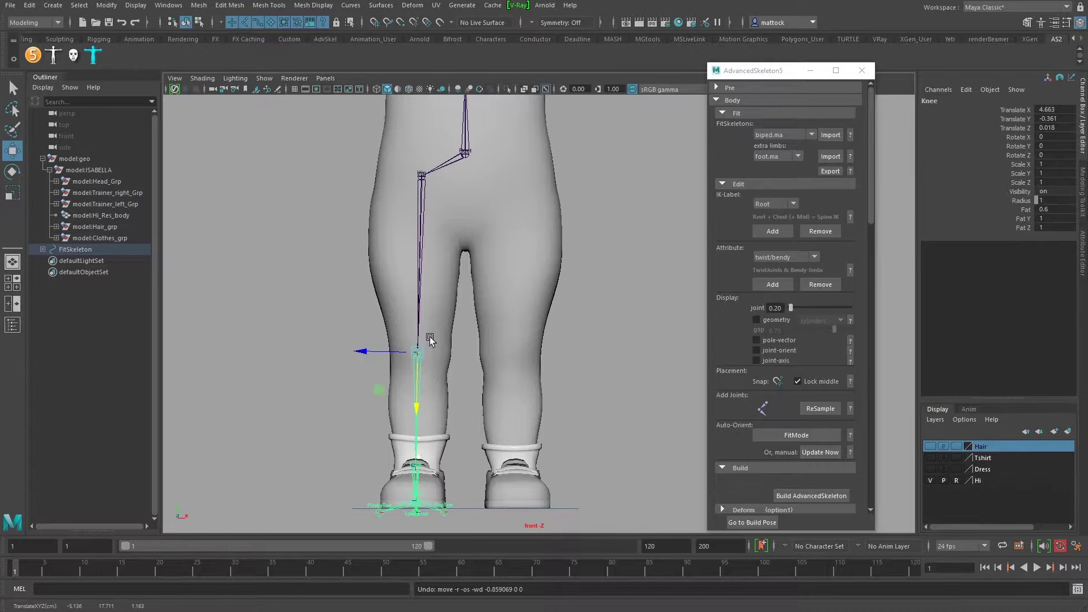
key("d")
left_click_drag(417, 408, 418, 401)
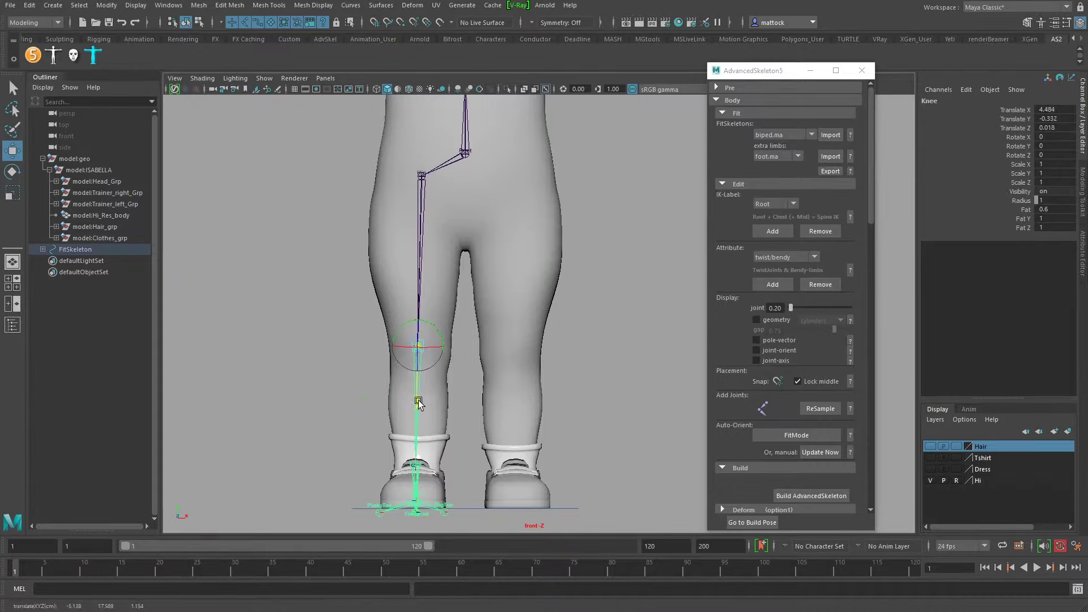
- Display the wireframe over the shaded mesh and frame the shoulder area in the front view
left_click(407, 89)
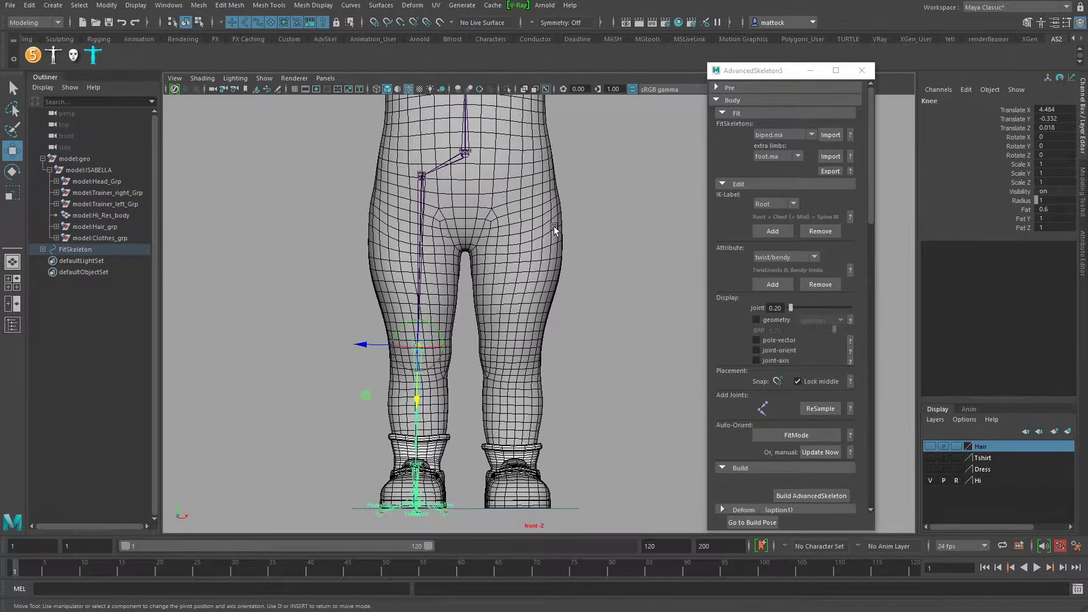
middle_click_drag(554, 230, 573, 399, "alt")
middle_click_drag(561, 270, 590, 360, "alt")
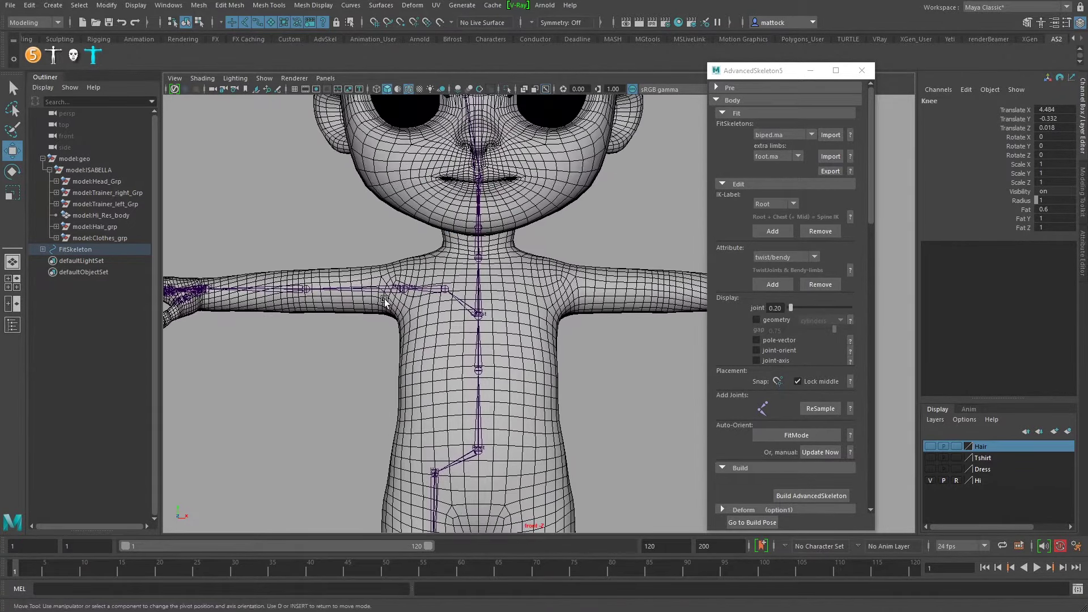
mouse_move(255, 307)
right_mouse_down("alt")
mouse_move(272, 320)
mouse_move(446, 327)
mouse_move(352, 326)
right_mouse_up("alt")
middle_click_drag(322, 242, 415, 292, "alt")
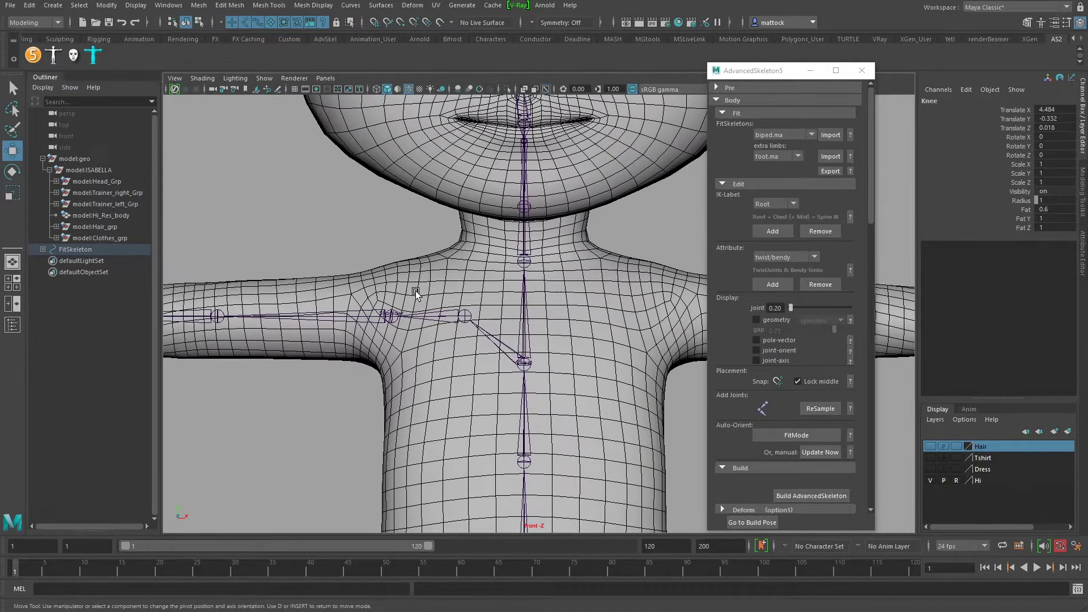
- Try the Shoulder joint farther inward at Translate X 0.644, test-rotate the arm there and at the original position, and undo everything
left_click(472, 315)
left_click(393, 321)
middle_click_drag(442, 334, 437, 289, "alt")
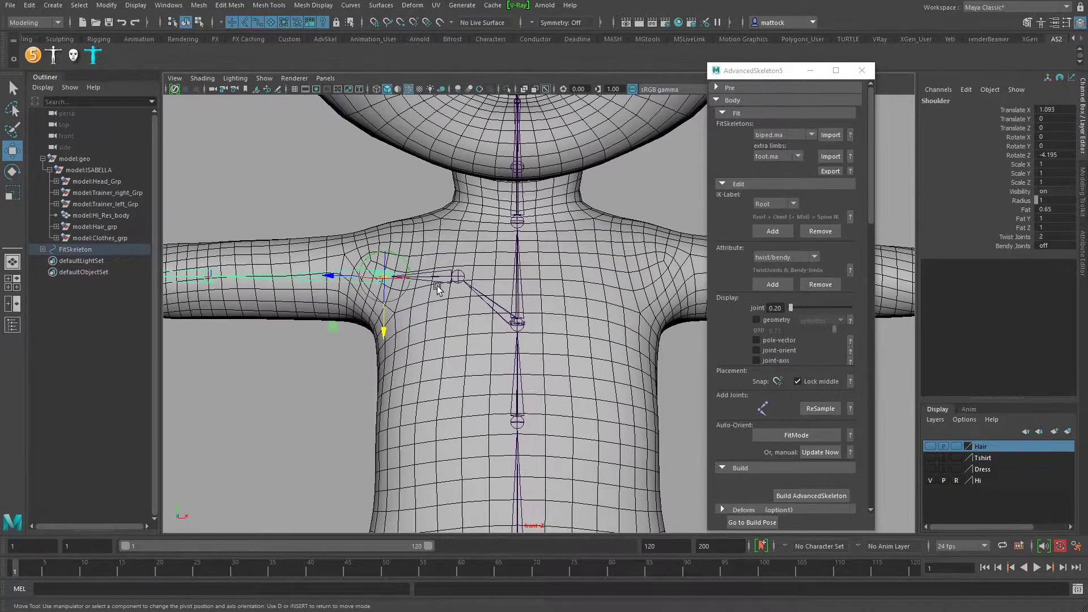
mouse_move(355, 279)
left_mouse_down()
mouse_move(322, 279)
mouse_move(361, 279)
left_mouse_up()
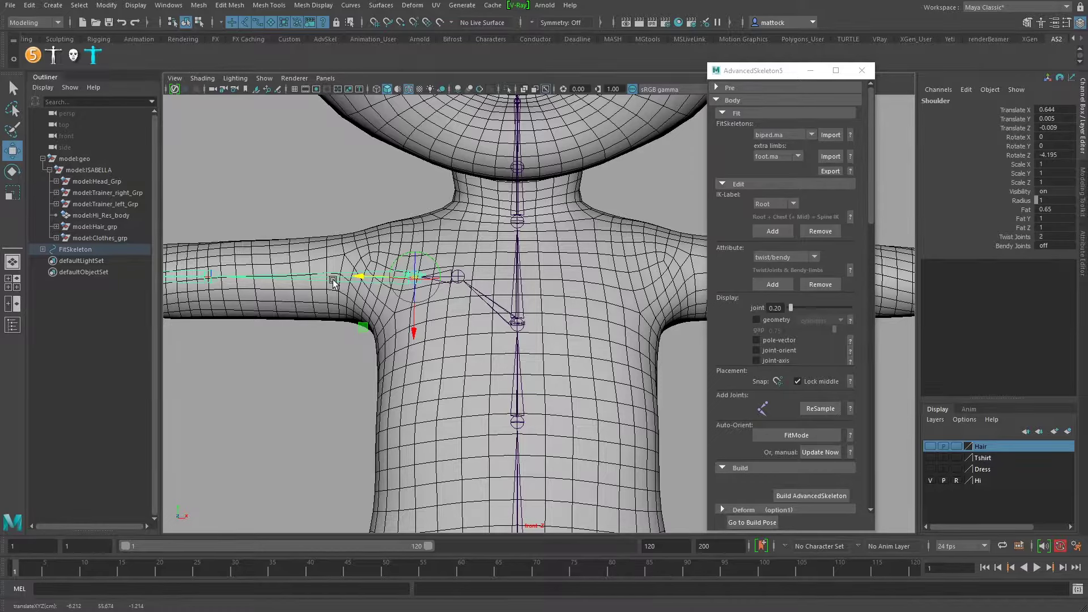
key("e")
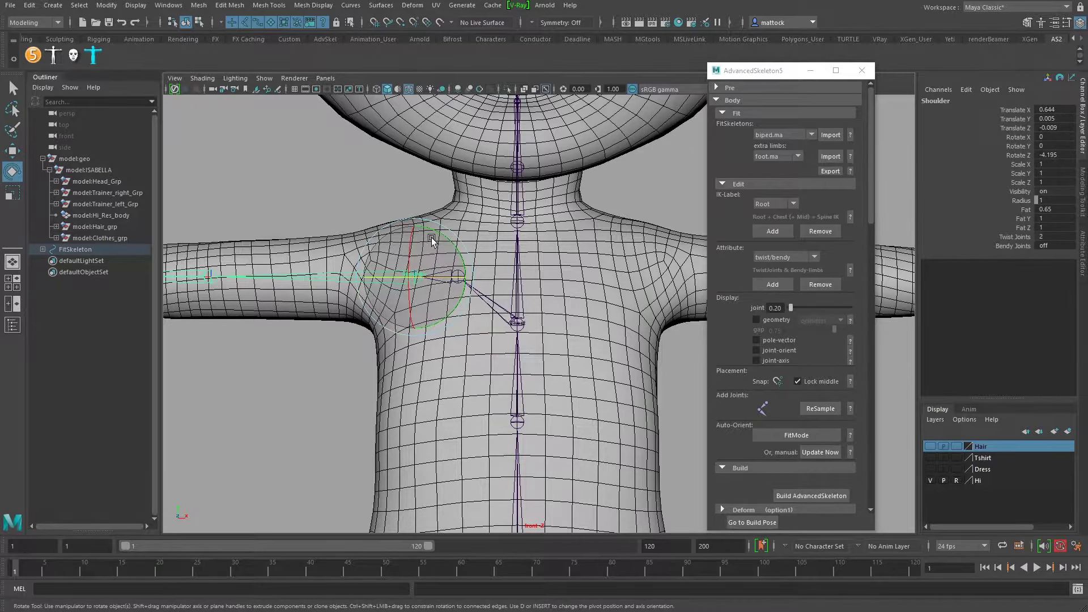
left_click_drag(431, 240, 387, 255)
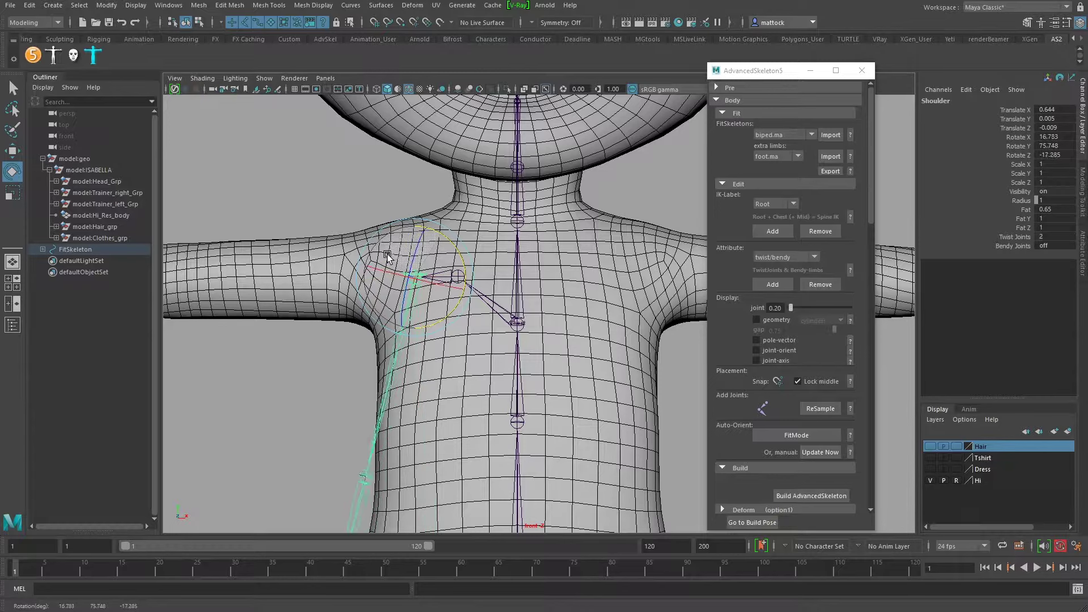
key("ctrl+z")
key("ctrl+z")
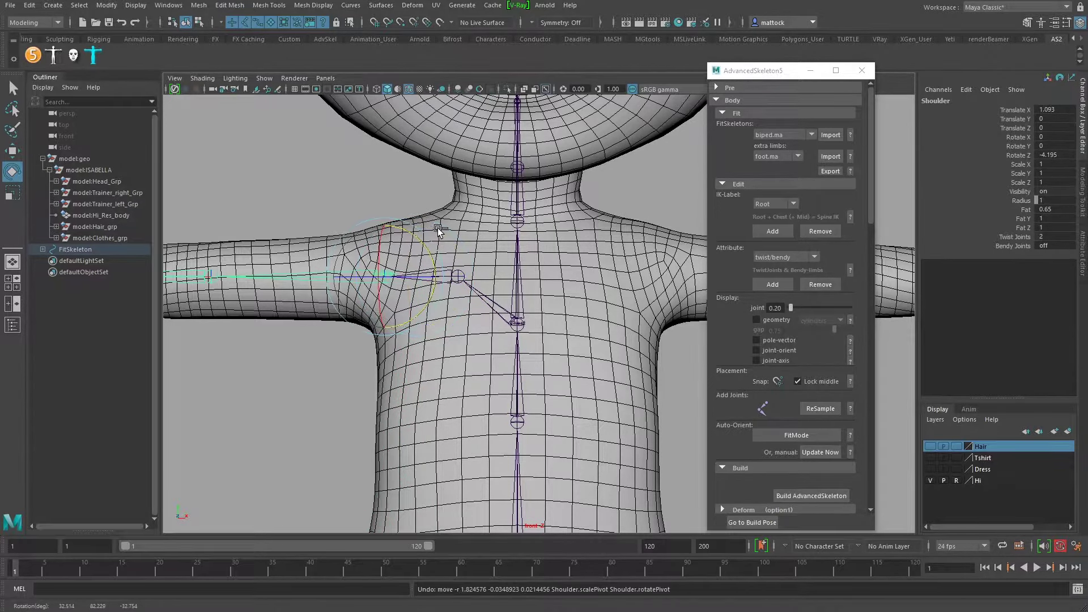
left_click_drag(418, 241, 356, 241)
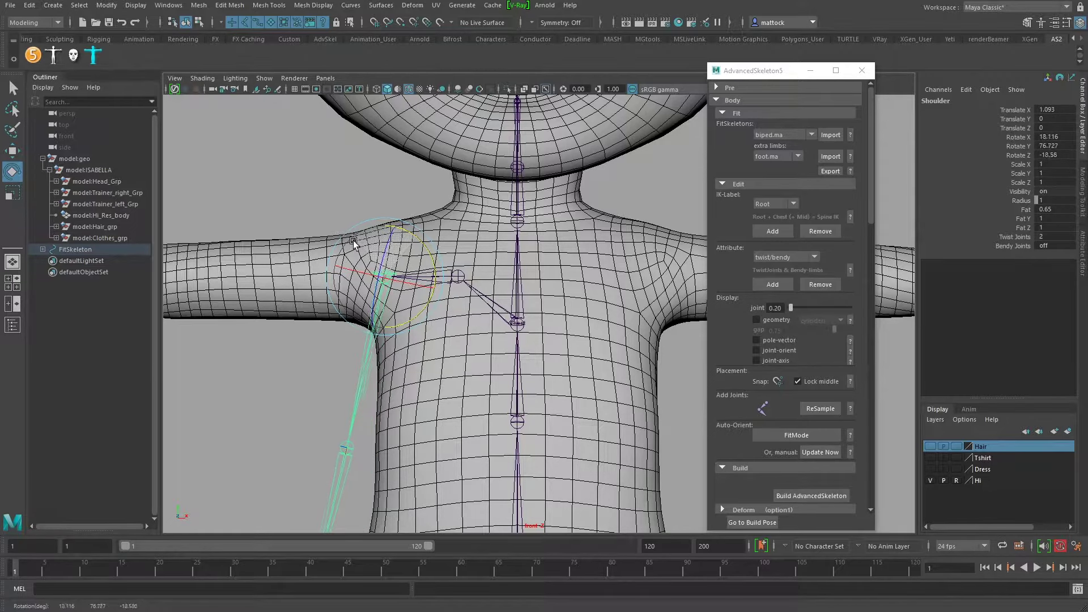
key("ctrl+z")
- Move only the Shoulder joint slightly outward to Translate X 1.177, leaving the arm joints in place
key("d")
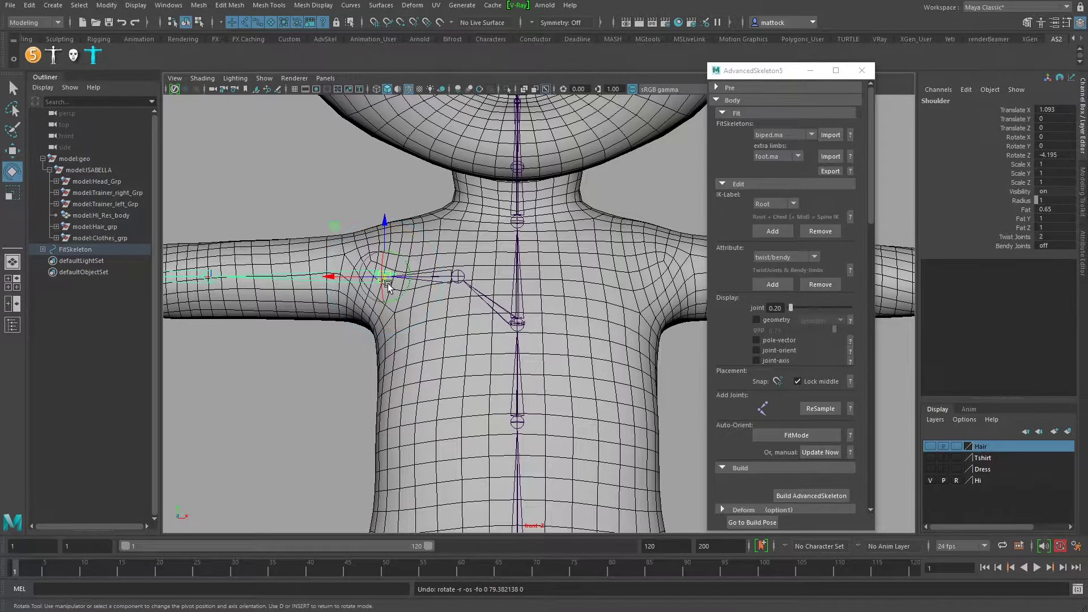
key("w")
left_click_drag(310, 342, 266, 324)
left_click_drag(331, 276, 327, 280)
key("ctrl+z")
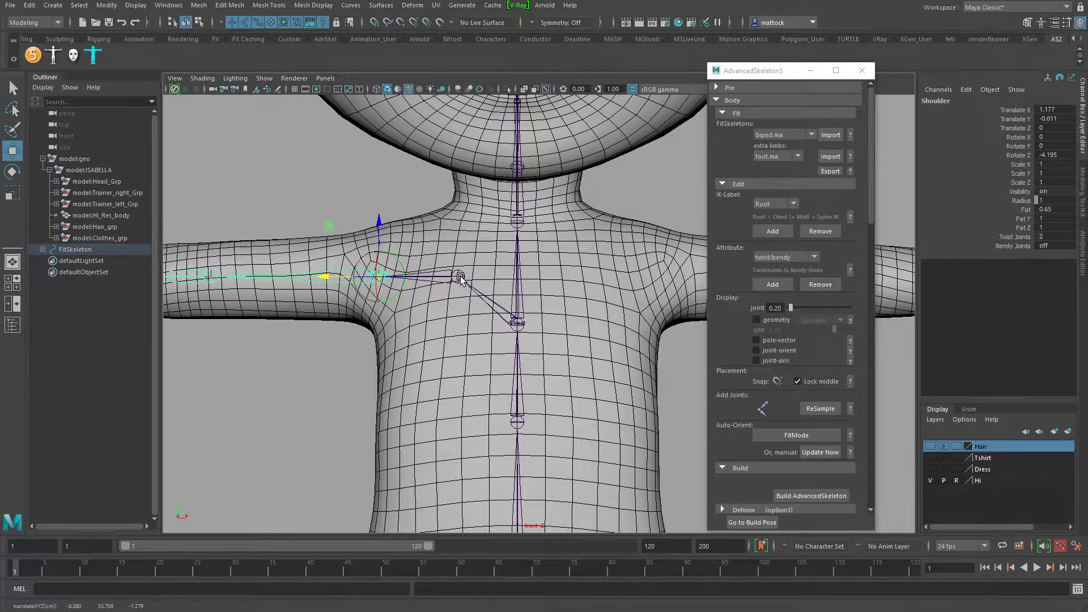
- Move only the Scapula joint slightly outward, to Translate X 0.668, Translate Y -0.415 and Translate Z -0.952
left_click(461, 277)
left_click_drag(416, 277, 388, 289)
scroll(425, 264, "down", 1)
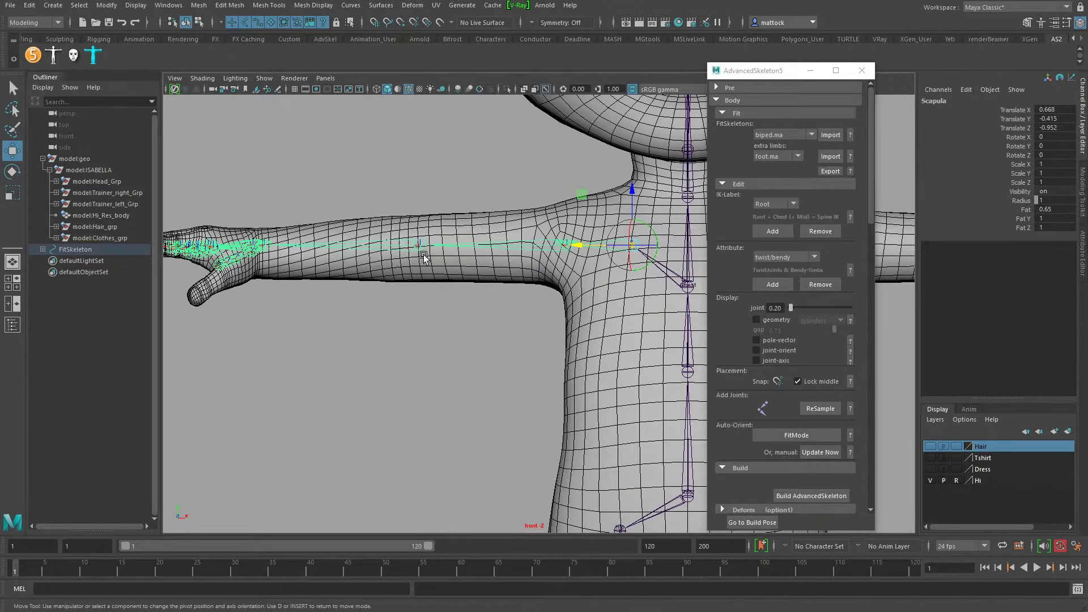
- Switch to the perspective view, move the AdvancedSkeleton5 window aside and view the arm and hand joints from above
left_click(413, 297)
key("space")
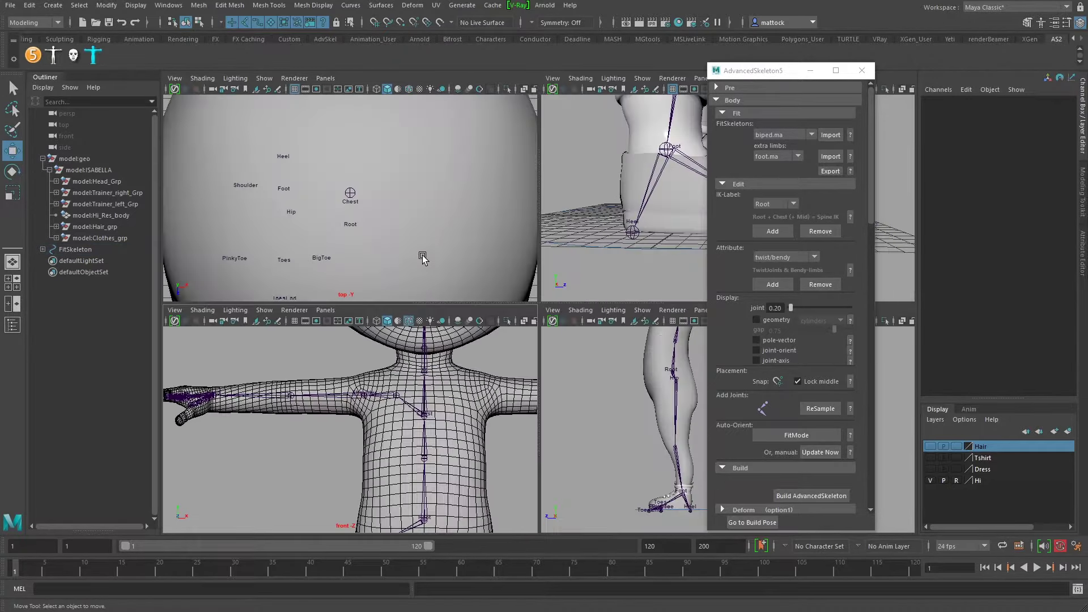
right_click_drag(640, 212, 471, 222, "alt")
key("space")
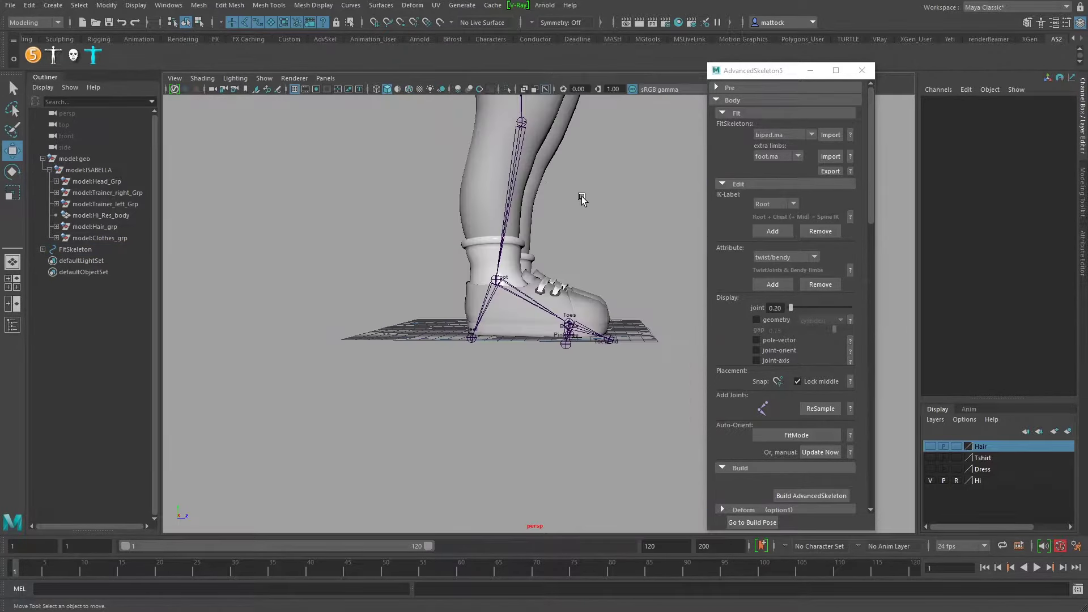
middle_click_drag(581, 195, 509, 264, "alt")
left_click_drag(755, 72, 811, 84)
left_click_drag(612, 213, 518, 294, "alt")
middle_click_drag(518, 294, 493, 246, "alt")
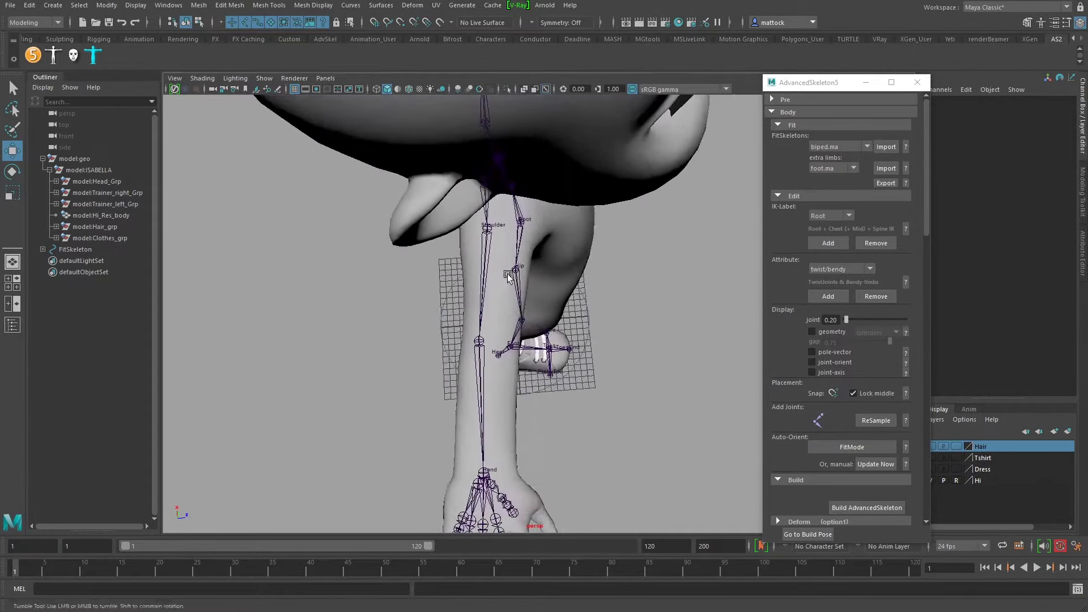
- Switch to the full top view and turn on X-ray display for joints to expose the arm and hand joints through the mesh
left_click_drag(493, 245, 440, 264, "alt")
key("space")
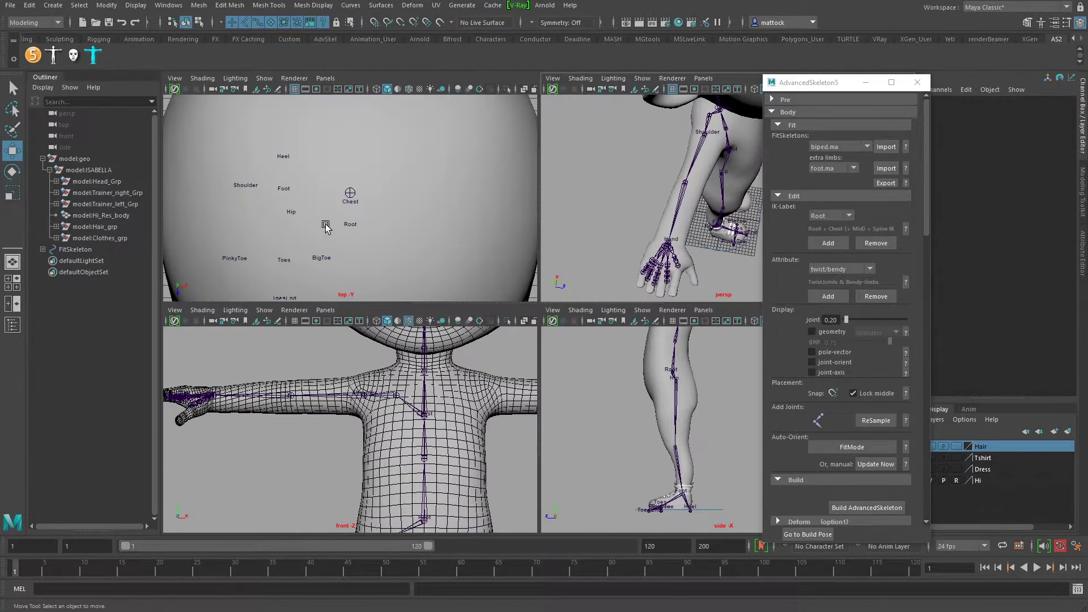
key("space")
scroll(364, 259, "down", 4)
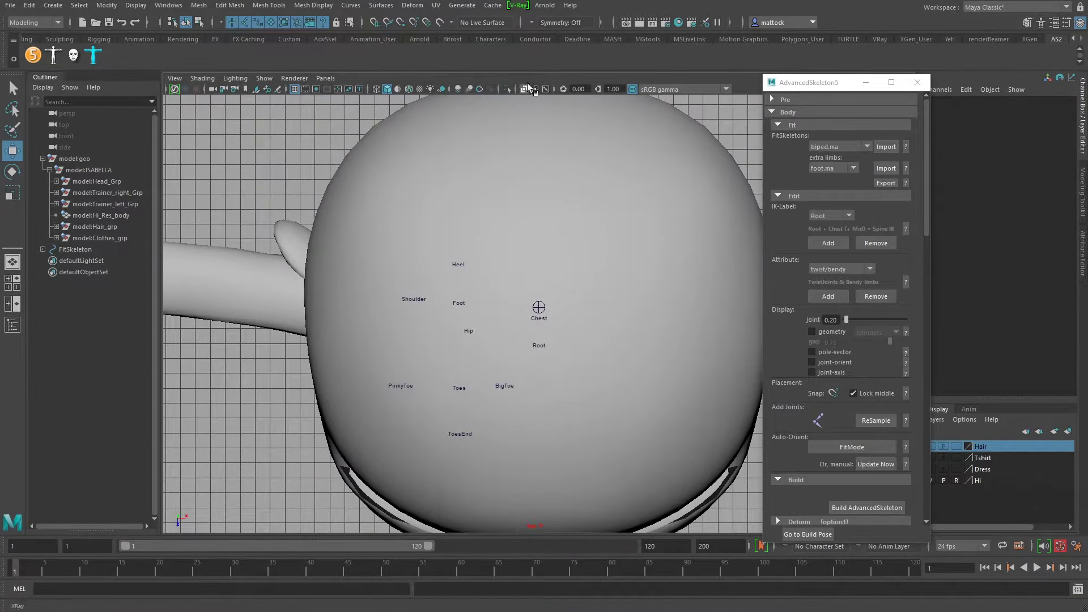
left_click(545, 89)
middle_click_drag(353, 266, 475, 280, "alt")
middle_click_drag(318, 288, 415, 276, "alt")
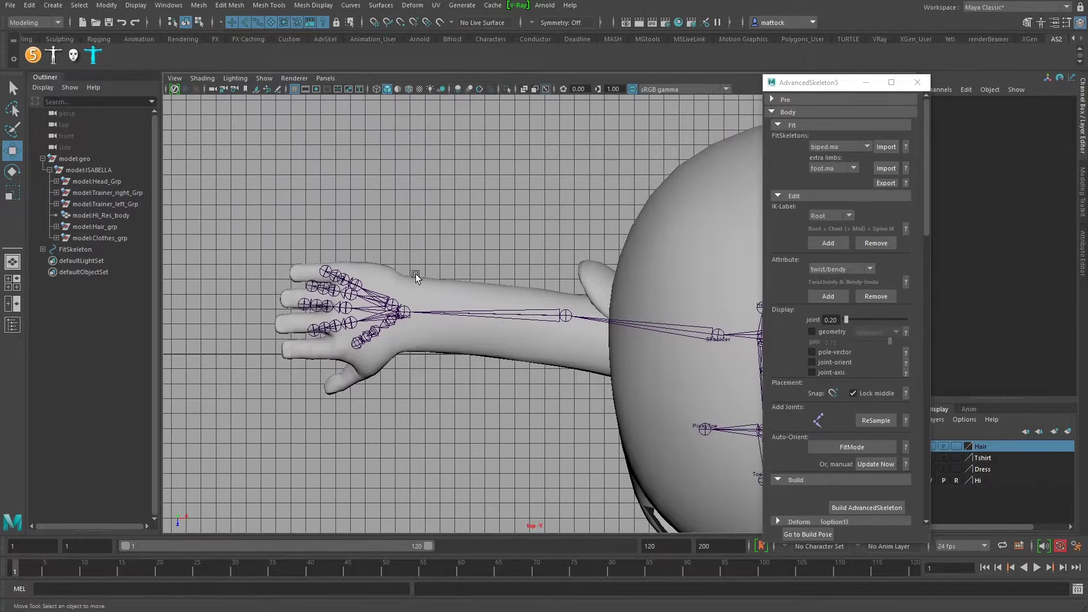
middle_click_drag(663, 326, 598, 292, "alt")
- Shift the Shoulder joint to Translate X 1.123 and Translate Y 0.104, and rotate it to Rotate Z -5.348 to centre the arm chain
left_click(603, 308)
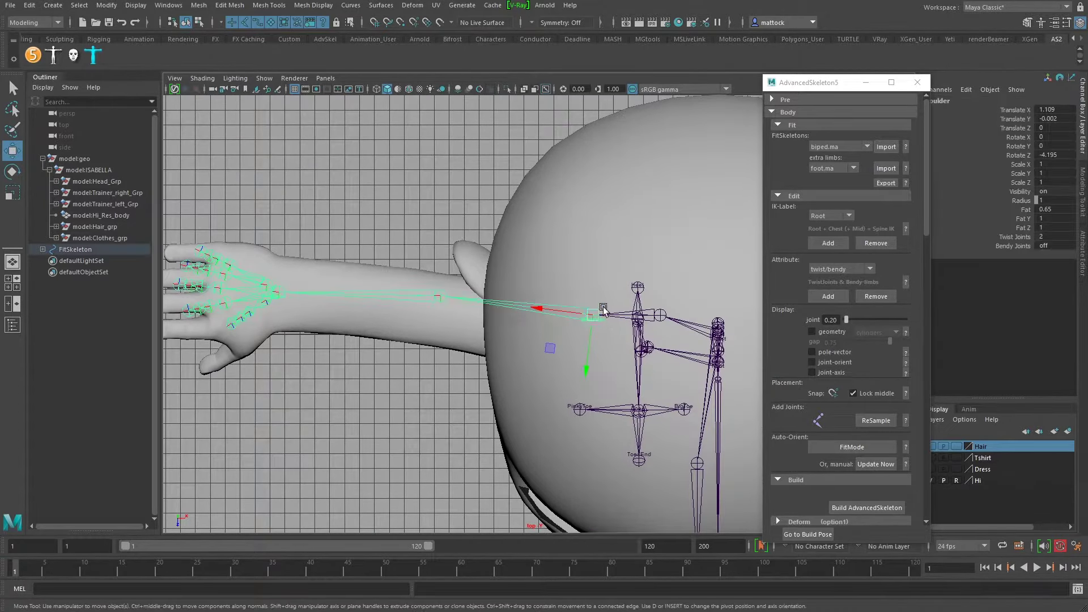
left_click_drag(585, 367, 584, 377)
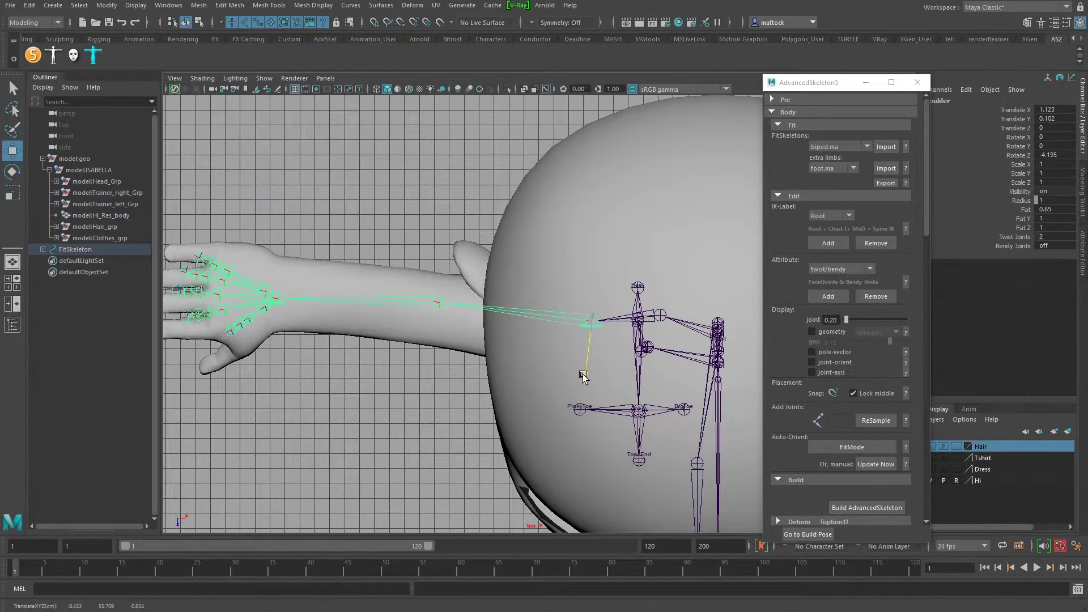
key("e")
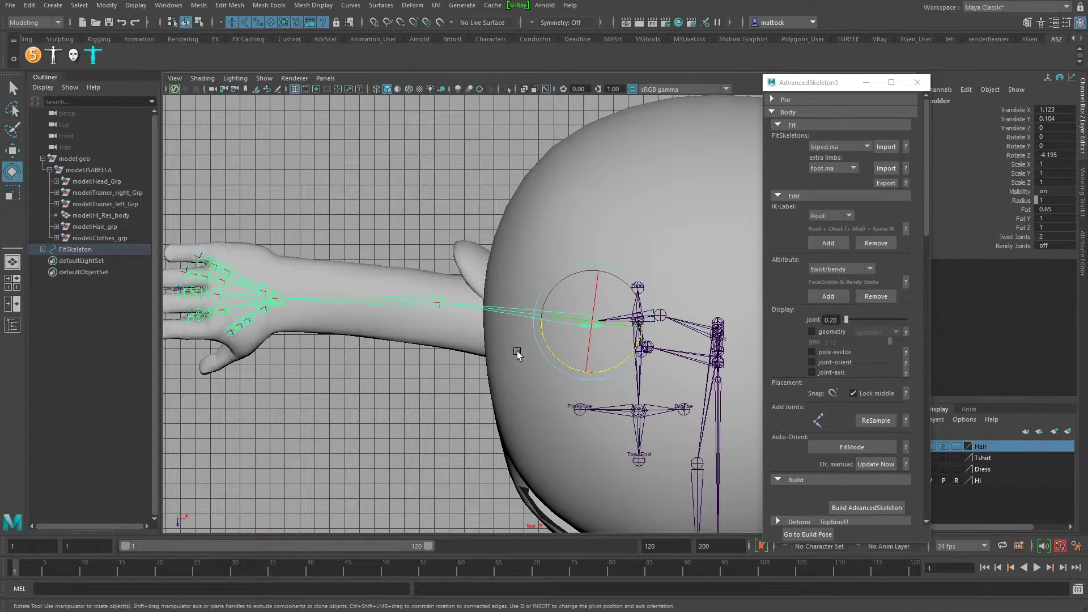
left_click_drag(551, 344, 544, 346)
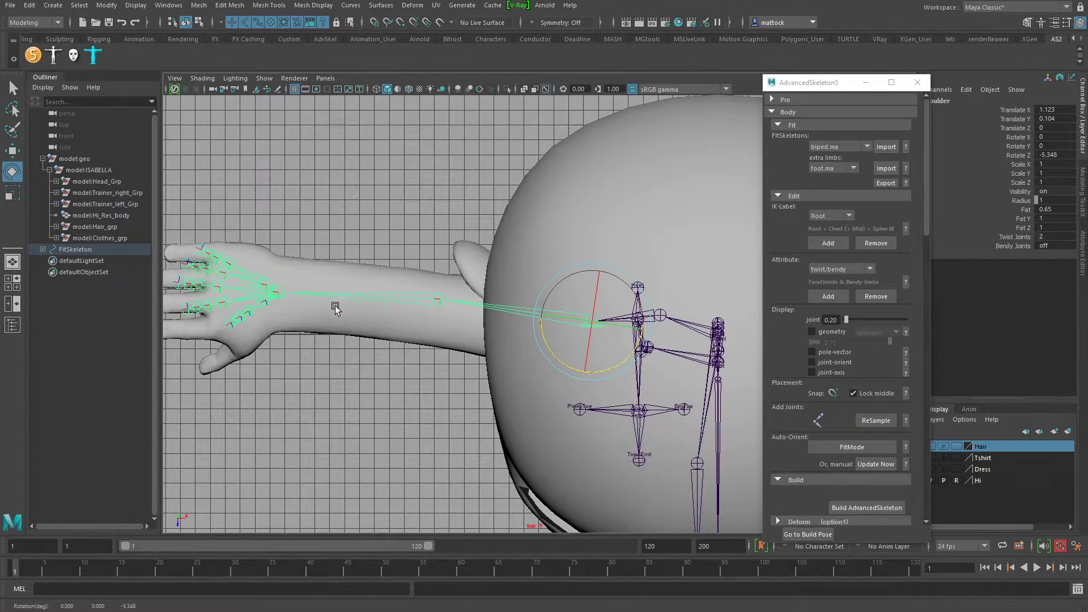
- In the perspective view, move the Wrist joint slightly toward the fingers, to Translate X 2.755 and Translate Y -0.028
left_click(440, 299)
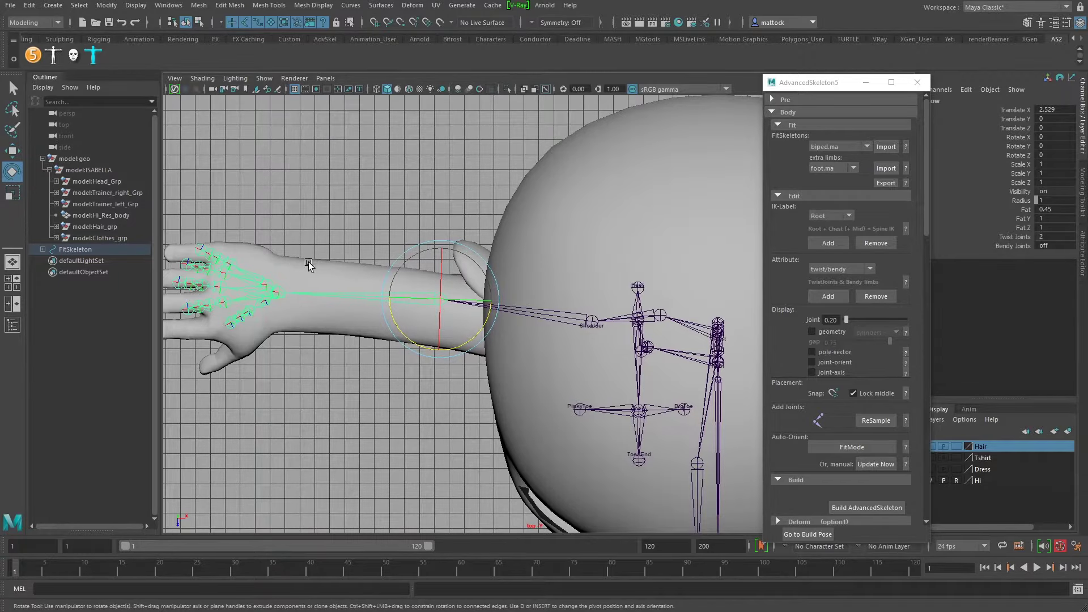
key("space")
key("space")
middle_click_drag(309, 380, 358, 295, "alt")
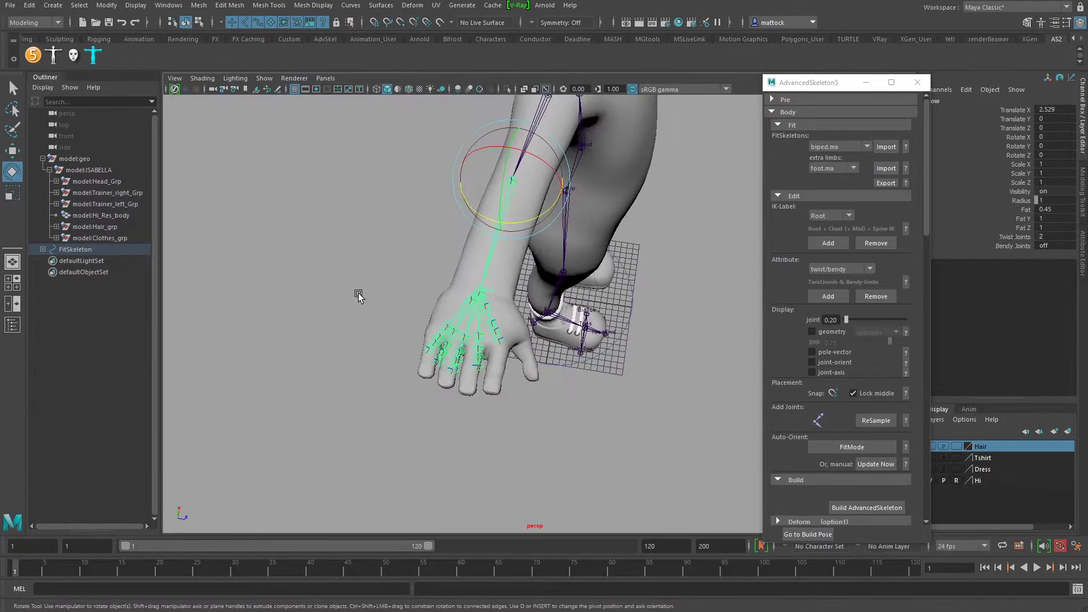
left_click_drag(359, 295, 437, 278, "alt")
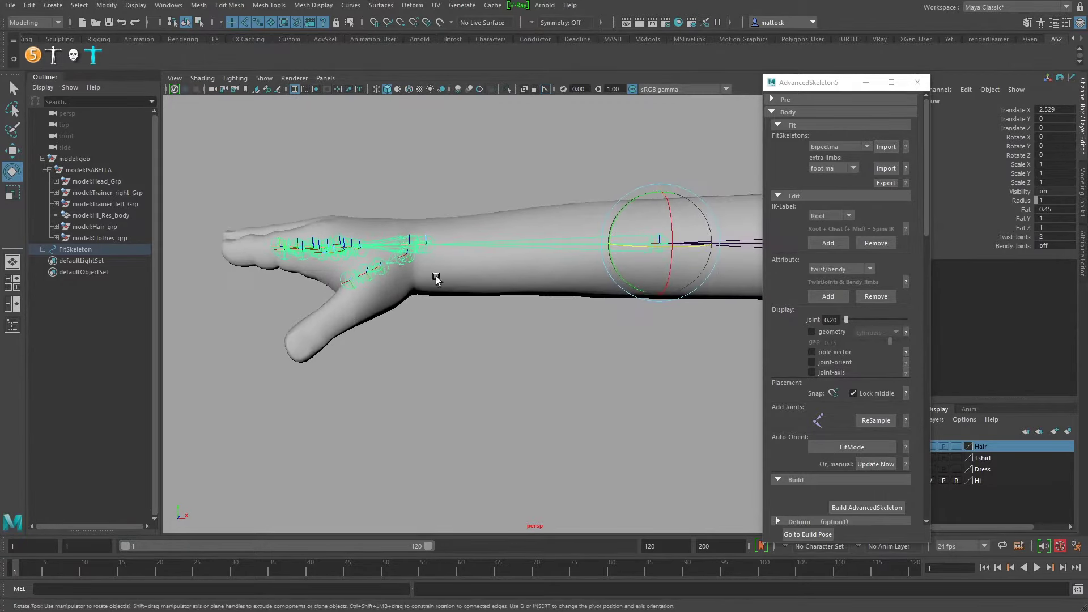
left_click(426, 247)
key("w")
left_click_drag(378, 246, 364, 250)
- Test-rotate the Wrist joint, try it farther back toward the forearm with another test rotation, and undo these trials
key("e")
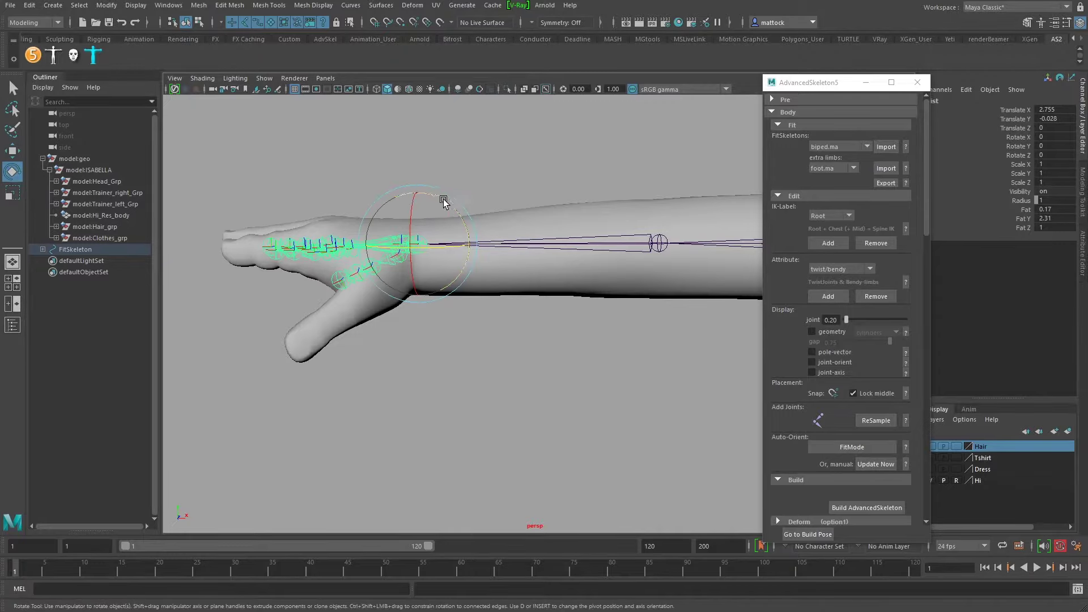
left_click_drag(405, 199, 415, 197)
key("ctrl+z")
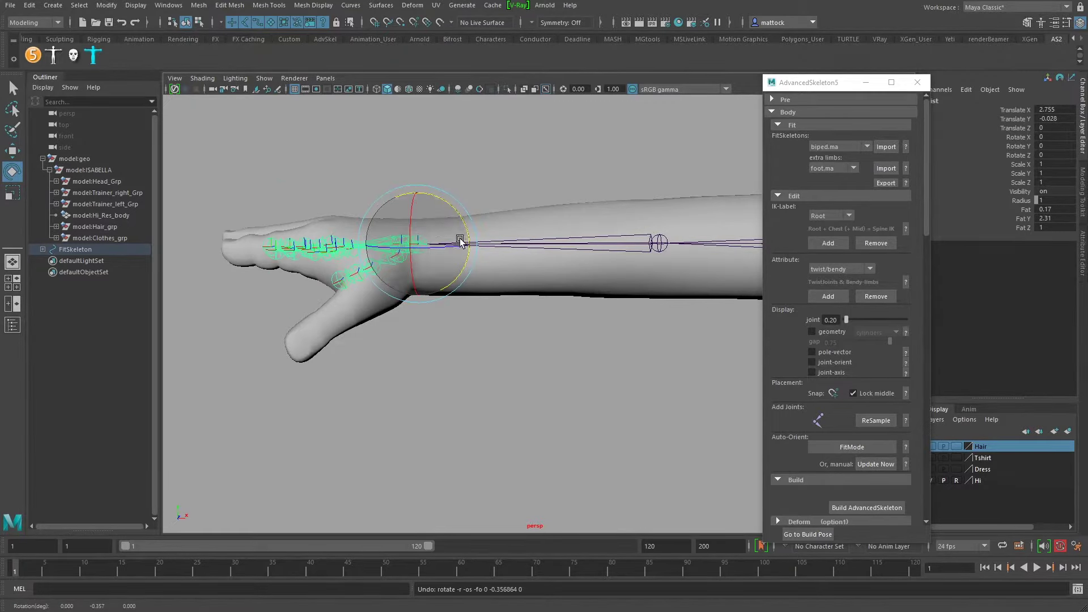
key("w")
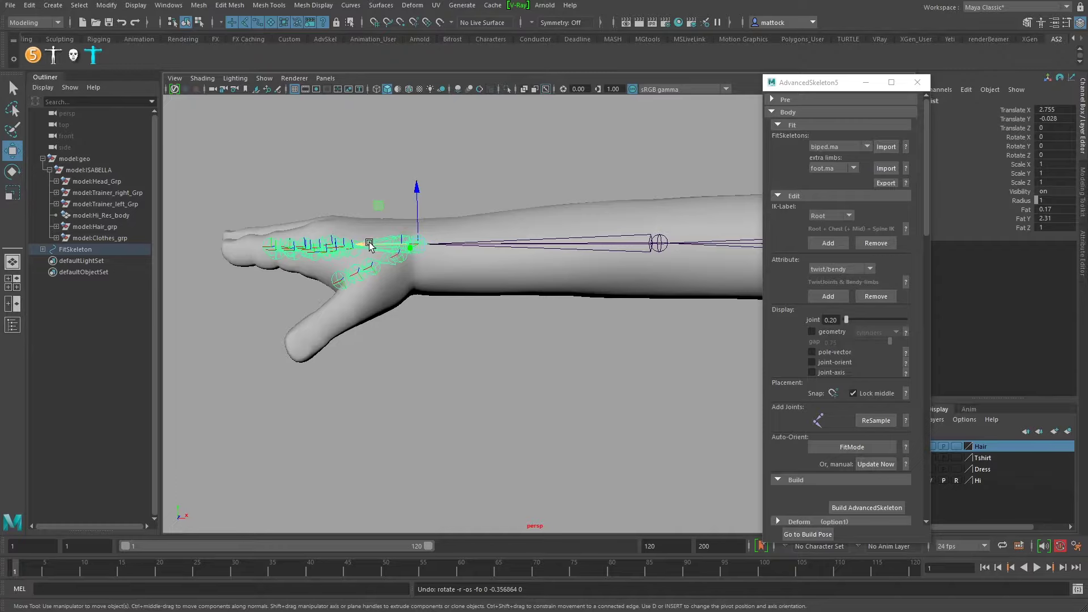
left_click_drag(370, 243, 453, 264)
key("e")
left_click_drag(447, 189, 411, 234, "alt")
key("ctrl+z")
key("ctrl+z")
- Move the ThumbFinger1 joint with its child joints down into the thumb of the mesh, and select the ThumbFinger4 tip joint for rotation
left_click_drag(357, 260, 513, 312, "alt")
left_click(606, 341)
left_click(481, 276)
key("w")
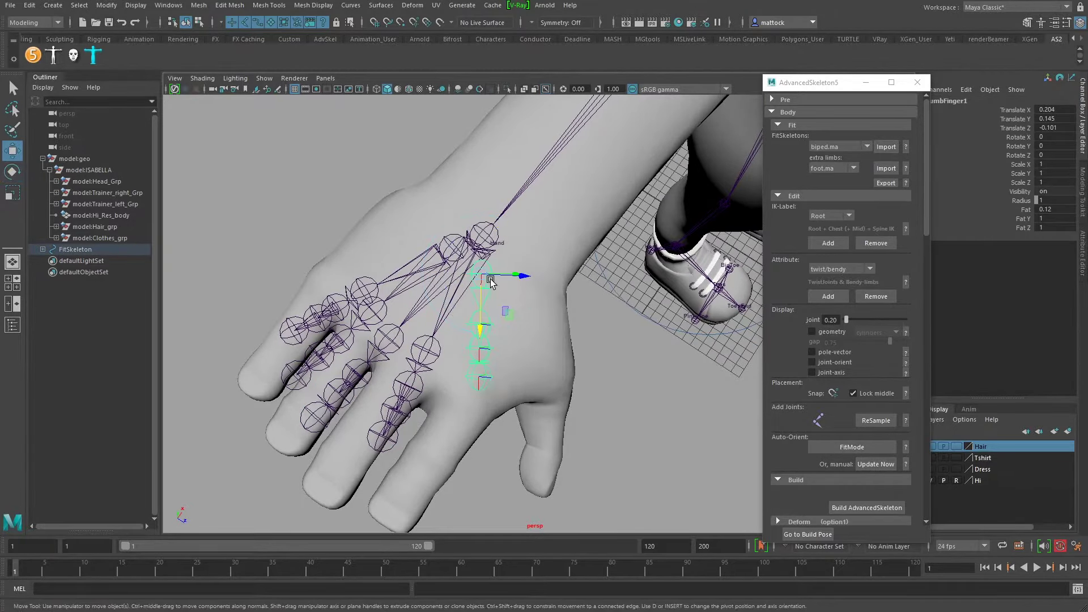
left_click_drag(481, 276, 428, 269)
left_click_drag(427, 229, 398, 320)
key("e")
left_click(364, 273)
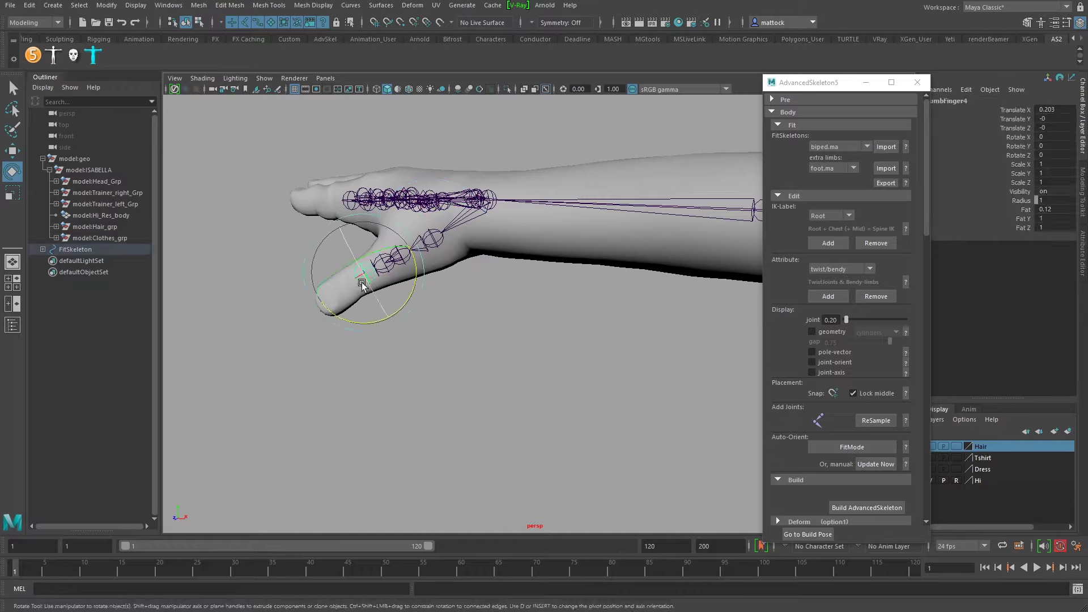
- Move the thumb's tip joint and second joint outward along the thumb, with ThumbFinger2 at about 0.57 in Translate X
key("w")
left_click_drag(316, 295, 285, 312)
left_click(393, 257)
left_click_drag(349, 280, 328, 291)
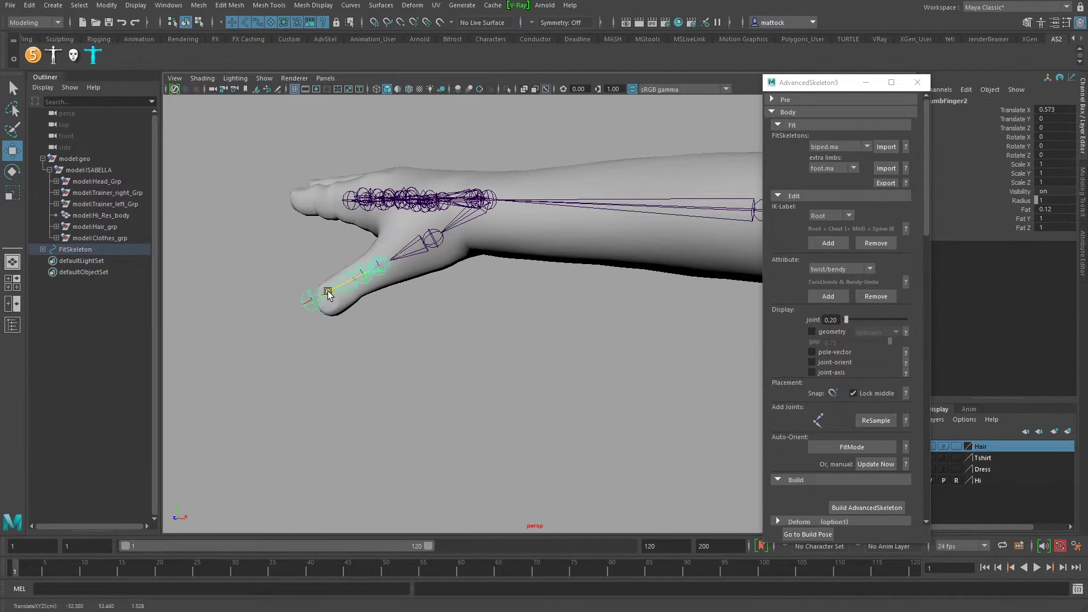
left_click_drag(466, 278, 520, 323, "alt")
key("Up")
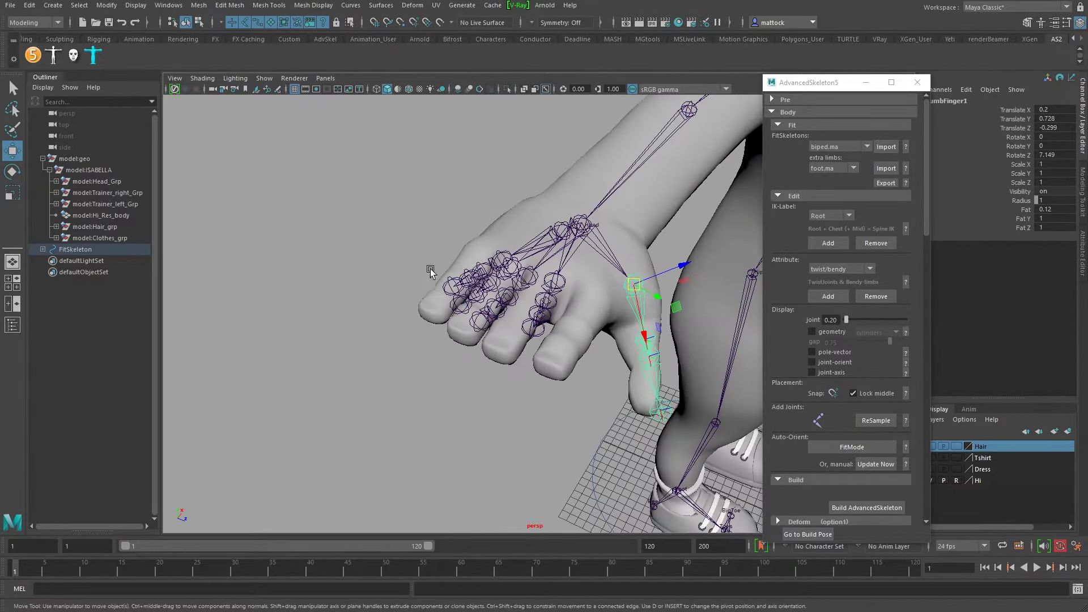
- Move the index finger's base joint onto the index knuckle and rotate it about -5.9 degrees in Z to follow the finger
left_click_drag(431, 272, 360, 281, "alt")
left_click(490, 320)
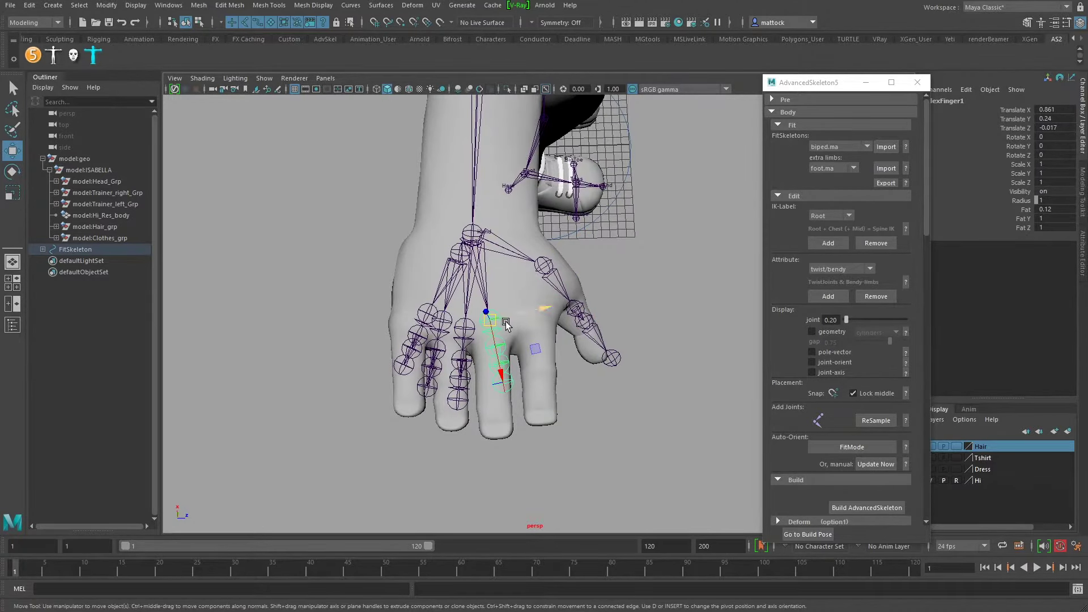
left_click_drag(490, 320, 532, 330)
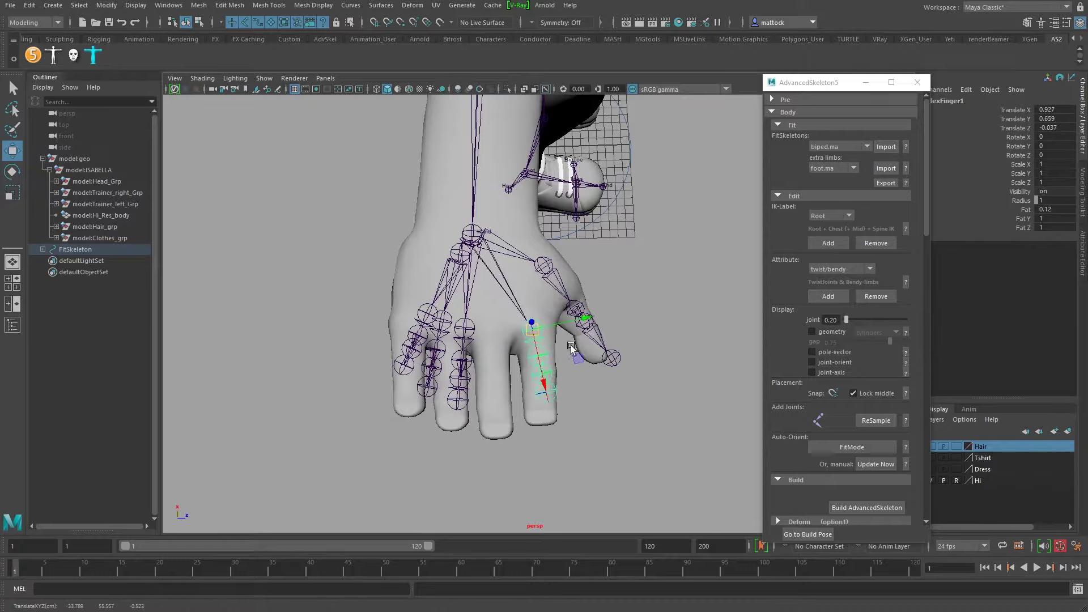
key("e")
left_click_drag(574, 364, 571, 367)
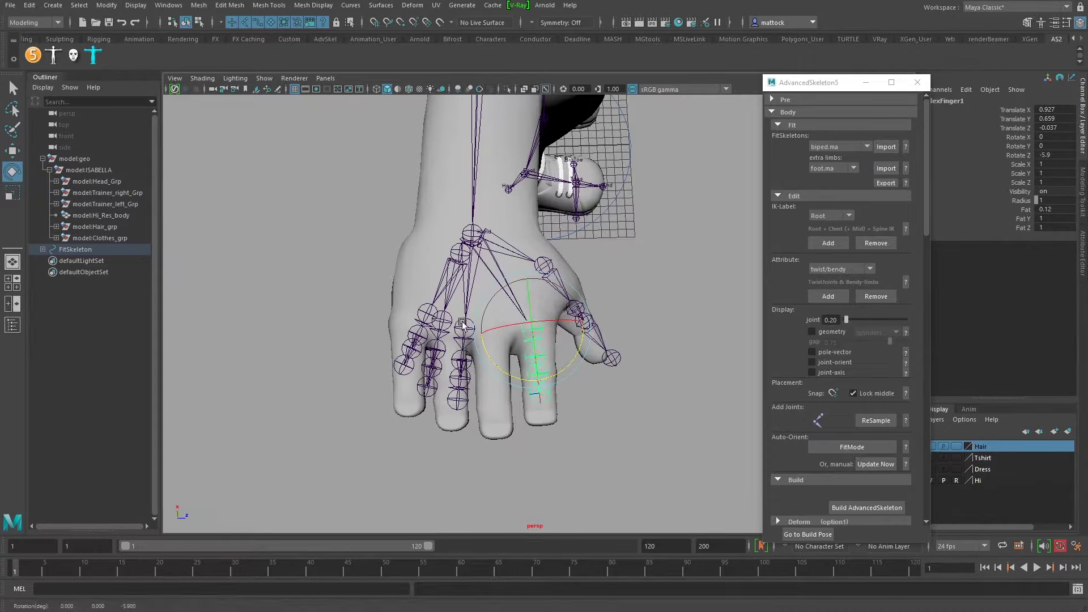
- Move the middle finger's base joint onto its knuckle and align the chain with the finger at about 8.9 degrees in Rotate Z
left_click(385, 412)
left_click(465, 332)
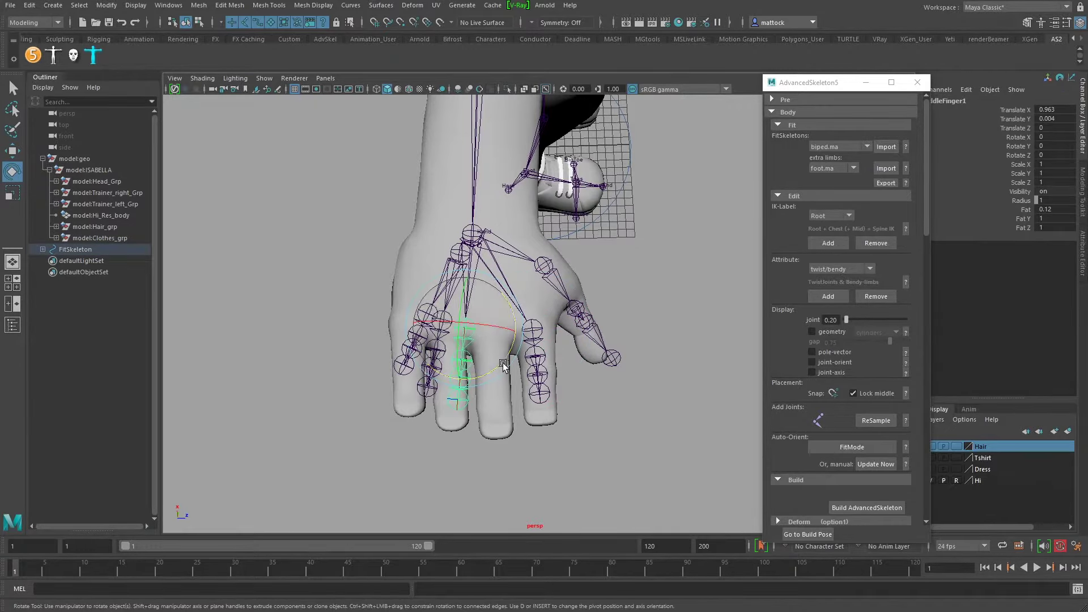
key("w")
left_click_drag(473, 334, 491, 334)
scroll(499, 328, "up", 4)
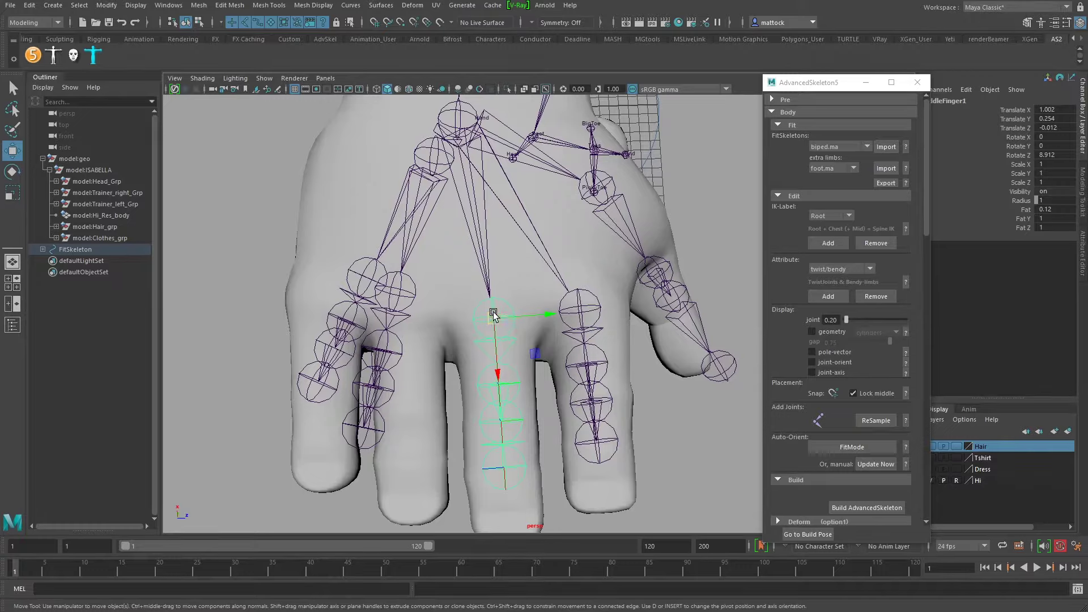
- Move the base joints of the pinky and ring fingers onto their matching knuckles
left_click(369, 283)
left_click_drag(368, 283, 328, 303)
left_click_drag(407, 299, 412, 325)
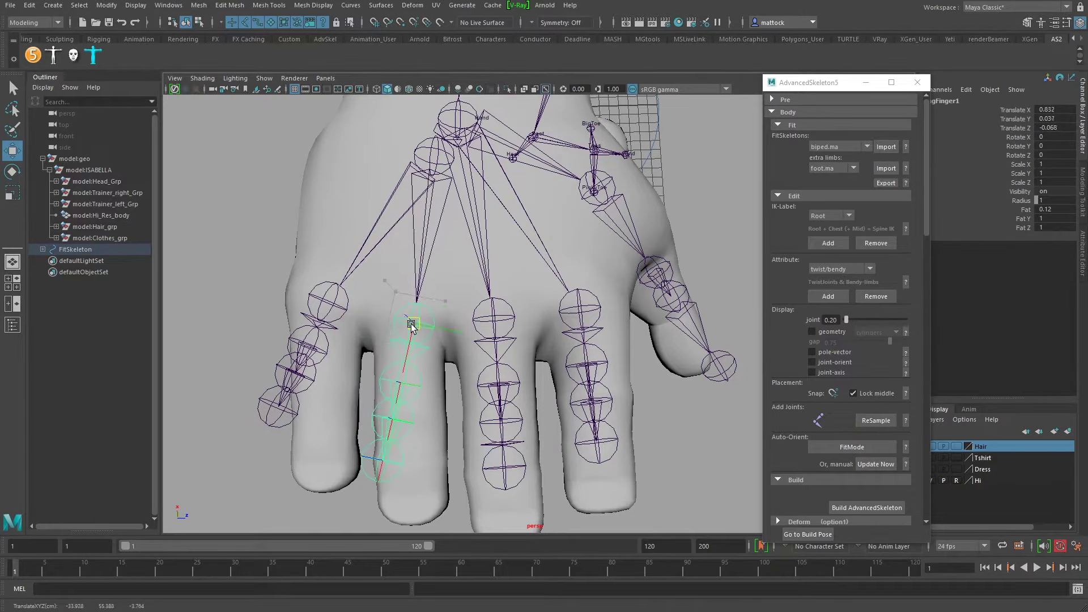
- Rotate the ring chain to about 8.15 degrees and the pinky chain to about 21.9 degrees in Z to follow the fingers
key("e")
left_click_drag(382, 361, 391, 370)
left_click(335, 312)
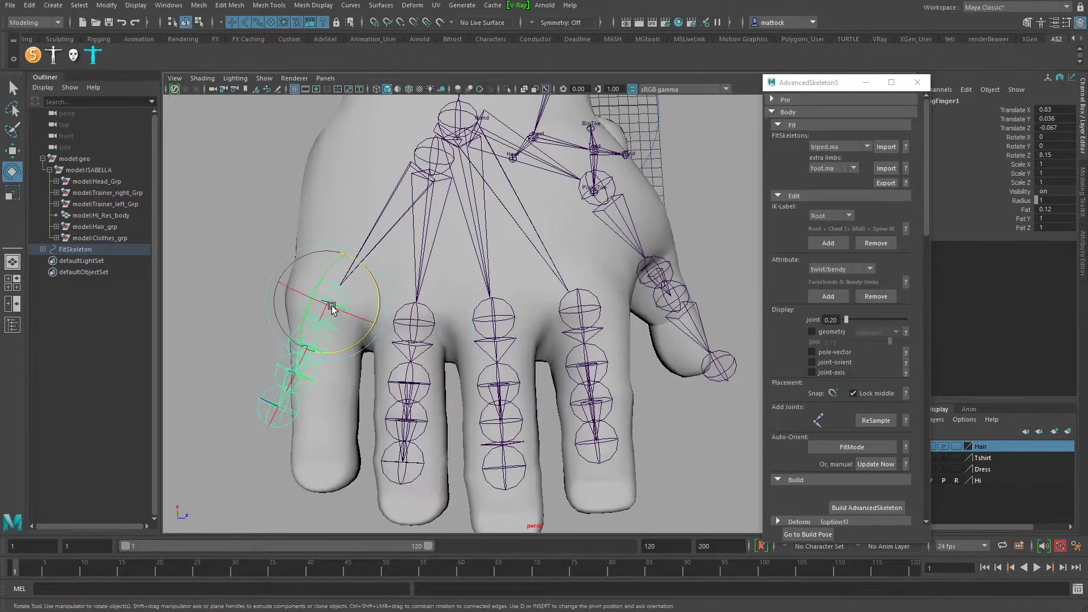
left_click_drag(354, 337, 370, 340)
- Move the Cup joint further toward the ring and pinky side of the palm, keeping its child finger joints in place
right_click_drag(541, 332, 440, 286, "alt")
middle_click_drag(440, 287, 418, 331, "alt")
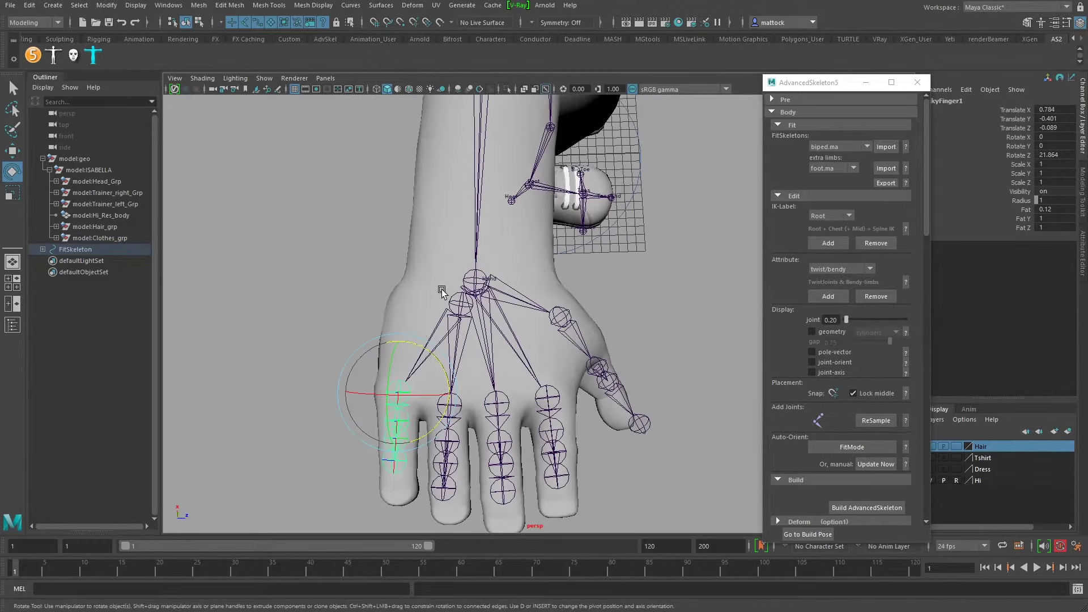
scroll(423, 319, "up", 5)
left_click(377, 294)
scroll(386, 306, "down", 5)
scroll(442, 261, "up", 3)
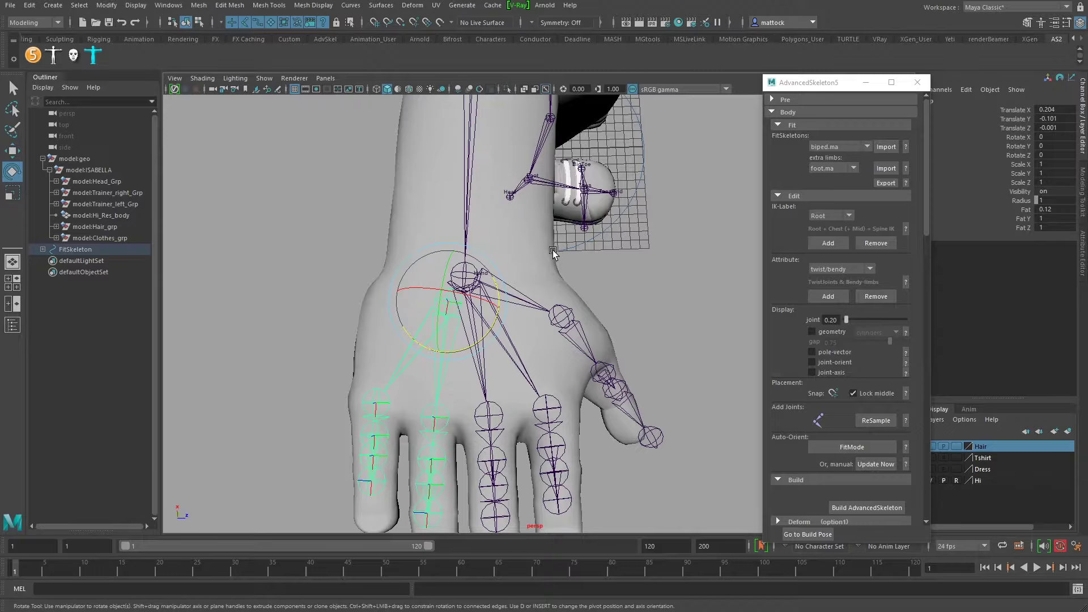
key("w")
left_click_drag(499, 311, 478, 309)
key("d")
left_click_drag(416, 343, 413, 357)
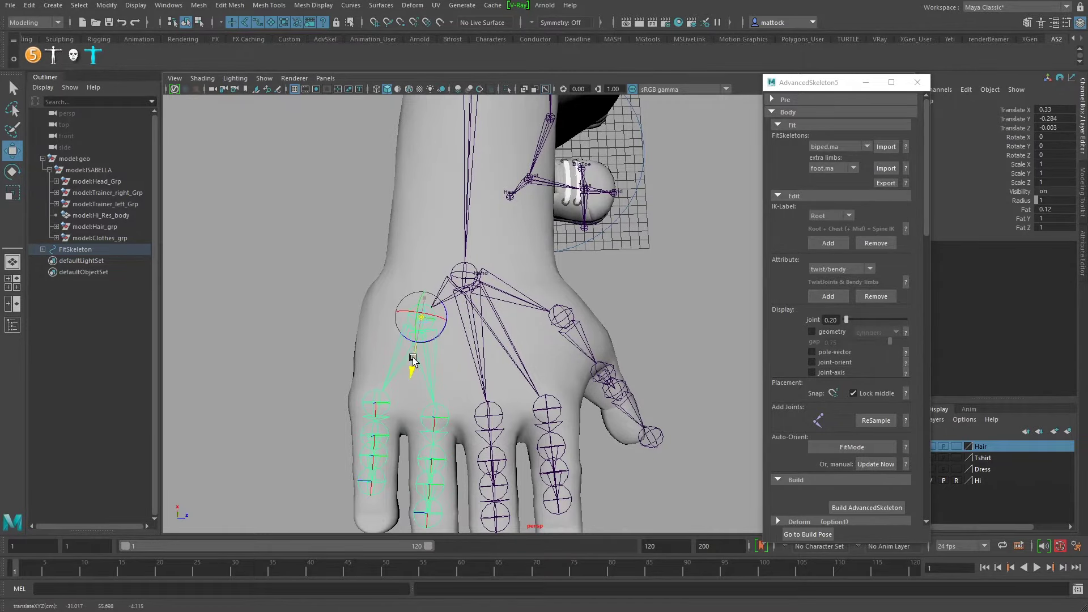
- Switch to the Rigging menu set and look through the available skeleton commands
right_click_drag(572, 318, 450, 339, "alt")
left_click_drag(450, 338, 510, 326, "alt")
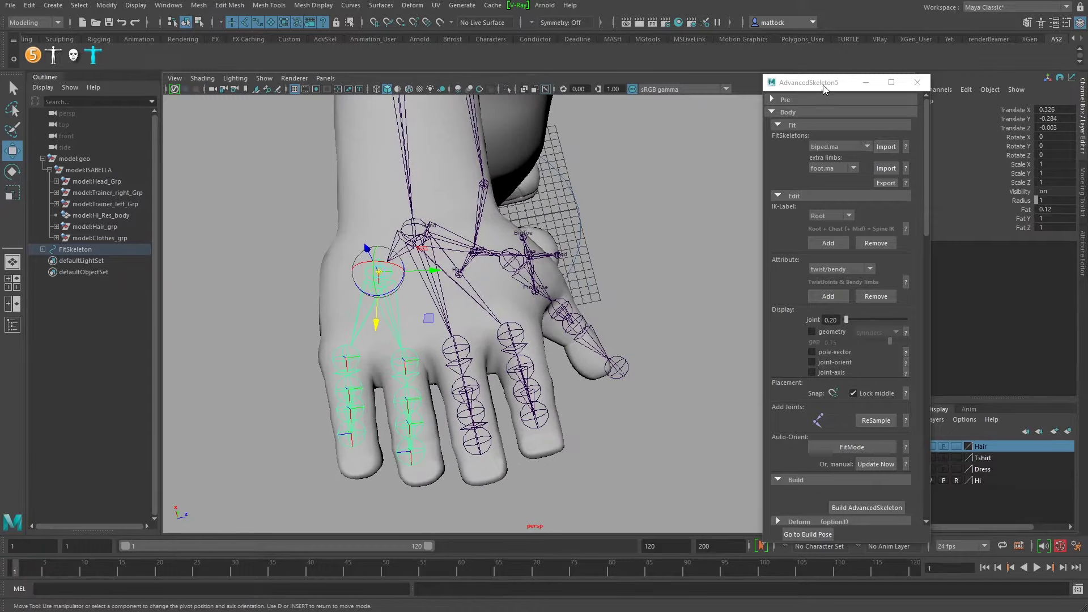
left_click_drag(824, 86, 814, 83)
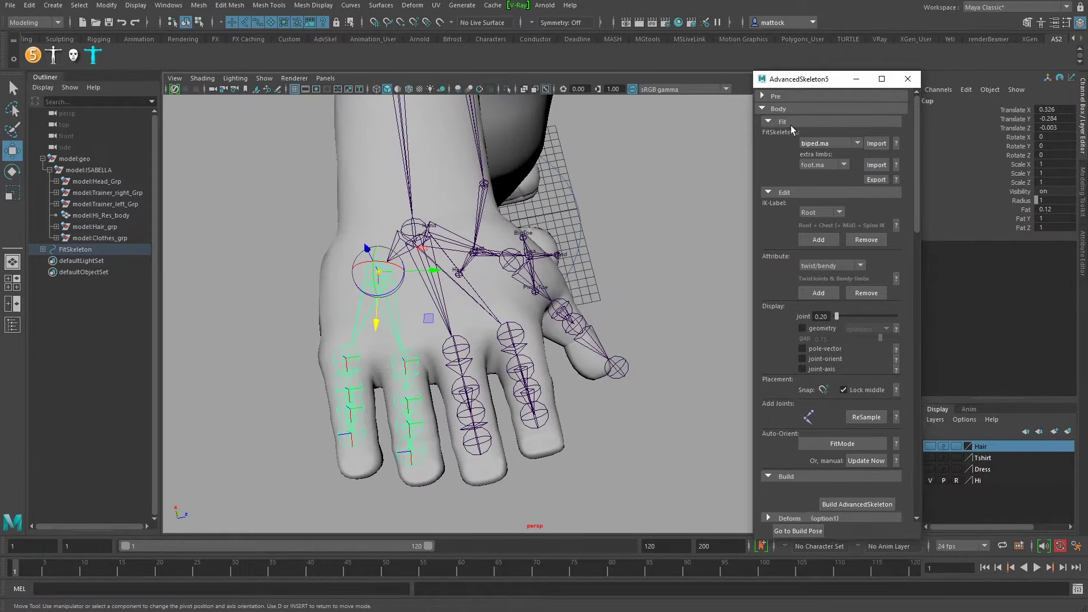
left_click(51, 22)
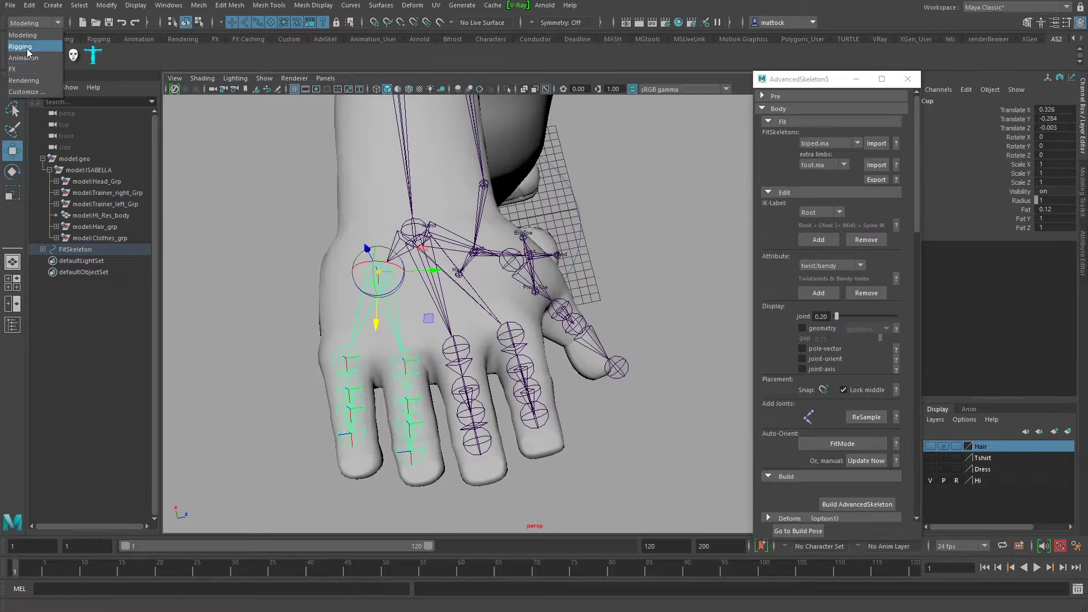
left_click(22, 46)
left_click(205, 6)
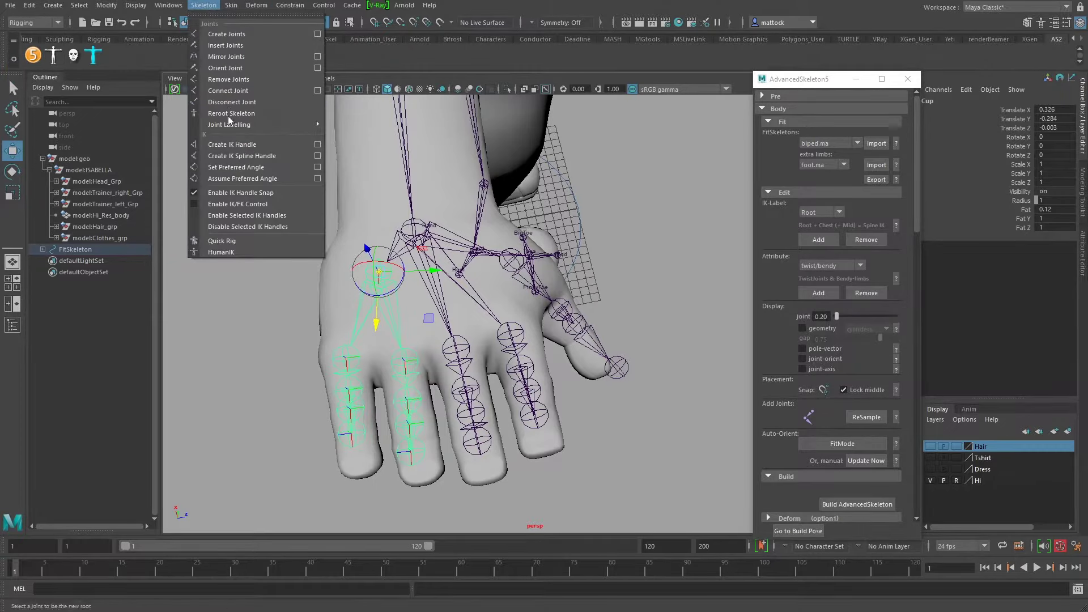
mouse_move(290, 6)
left_click(790, 166)
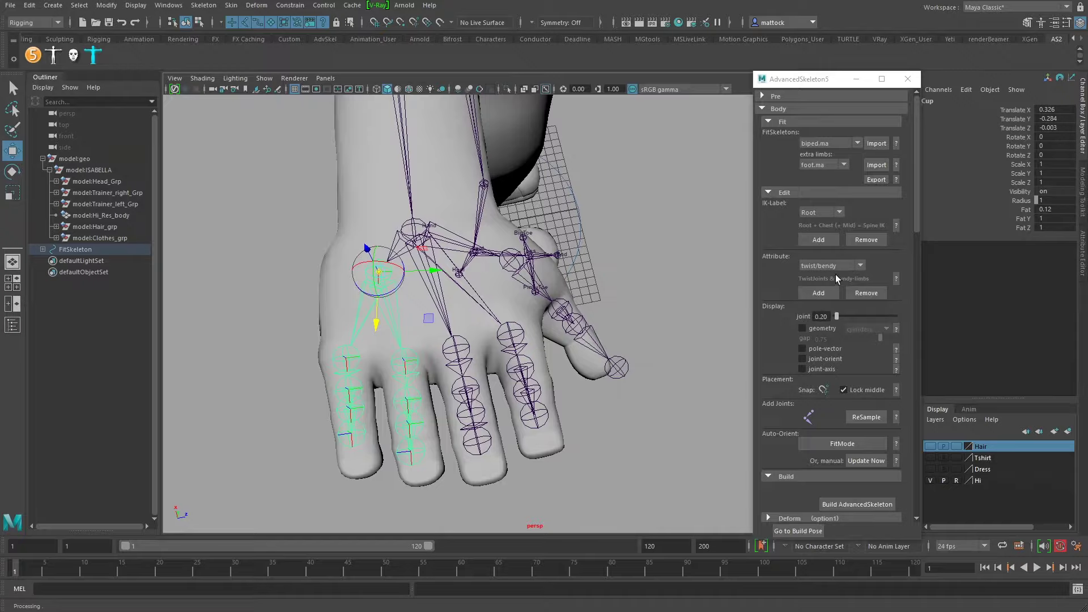
- Set the joint display size to 0.11 and show the wireframe over the shaded hand
left_click_drag(836, 318, 836, 319)
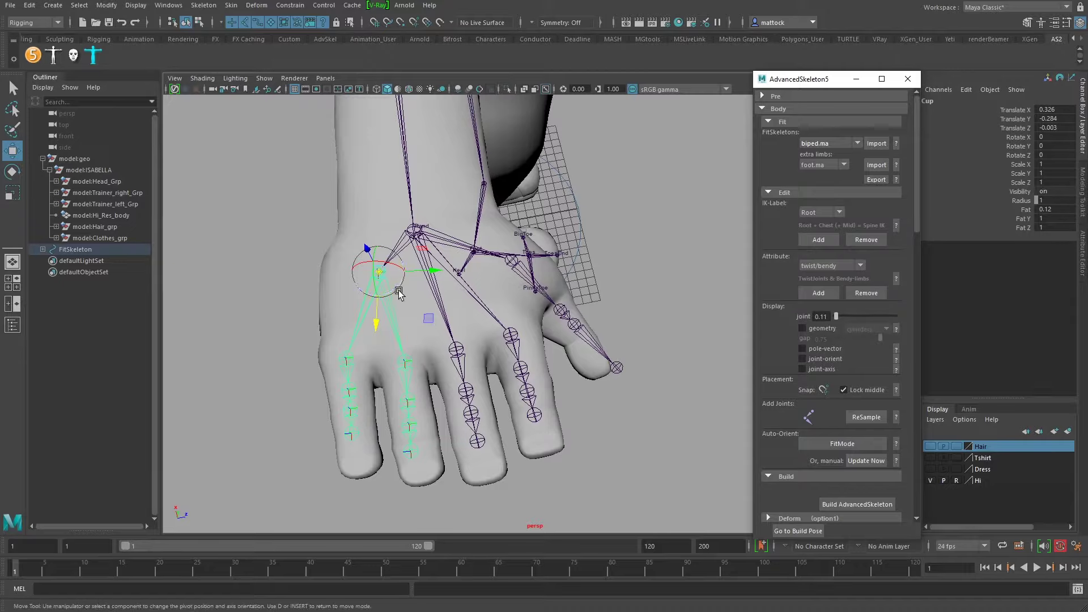
left_click_drag(285, 365, 482, 306, "alt")
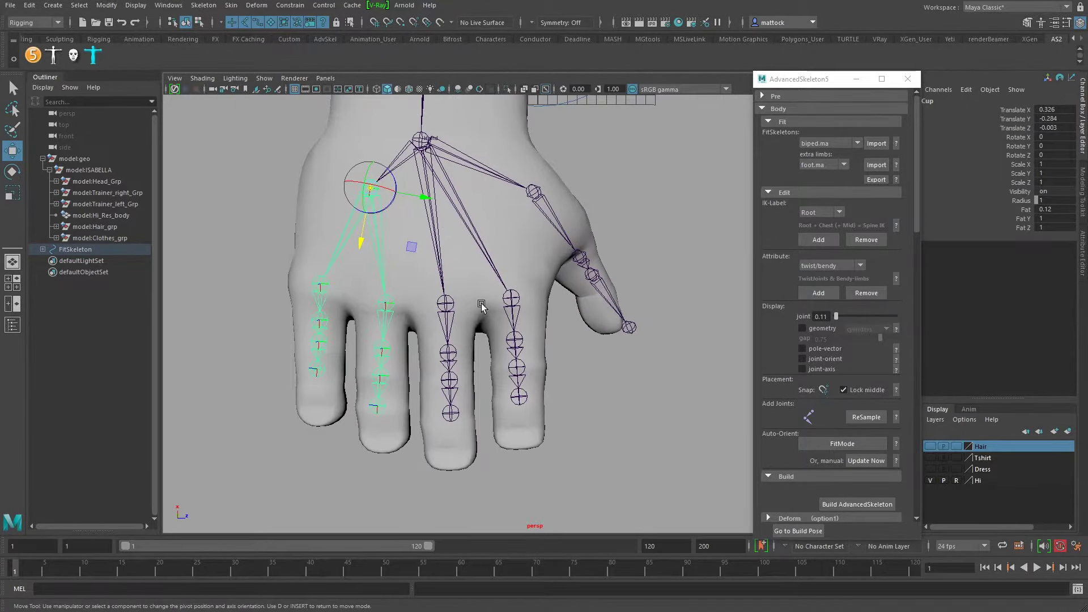
left_click(518, 345)
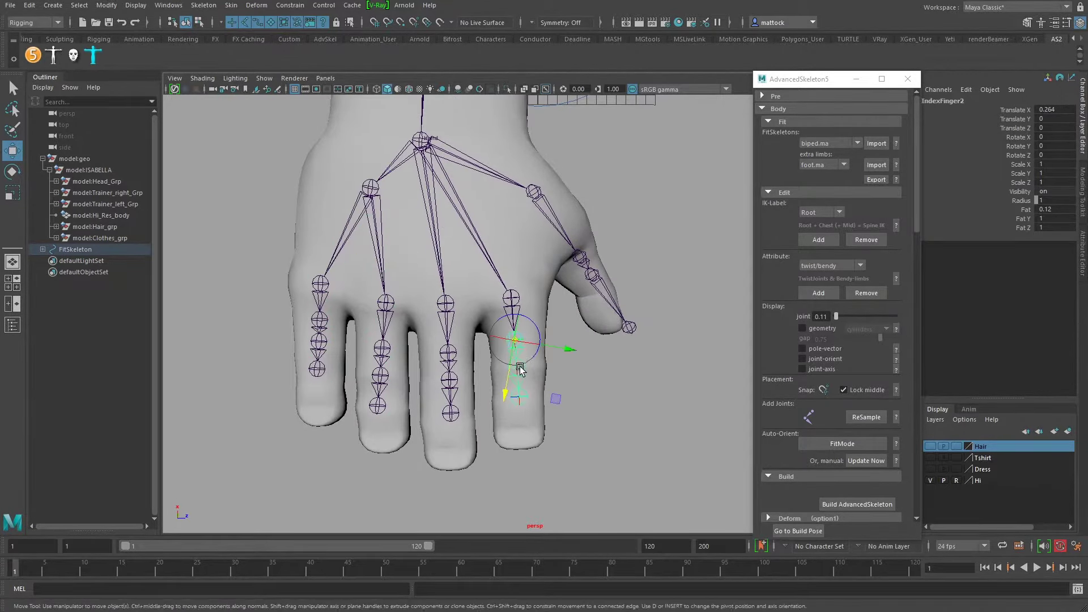
left_click(387, 90)
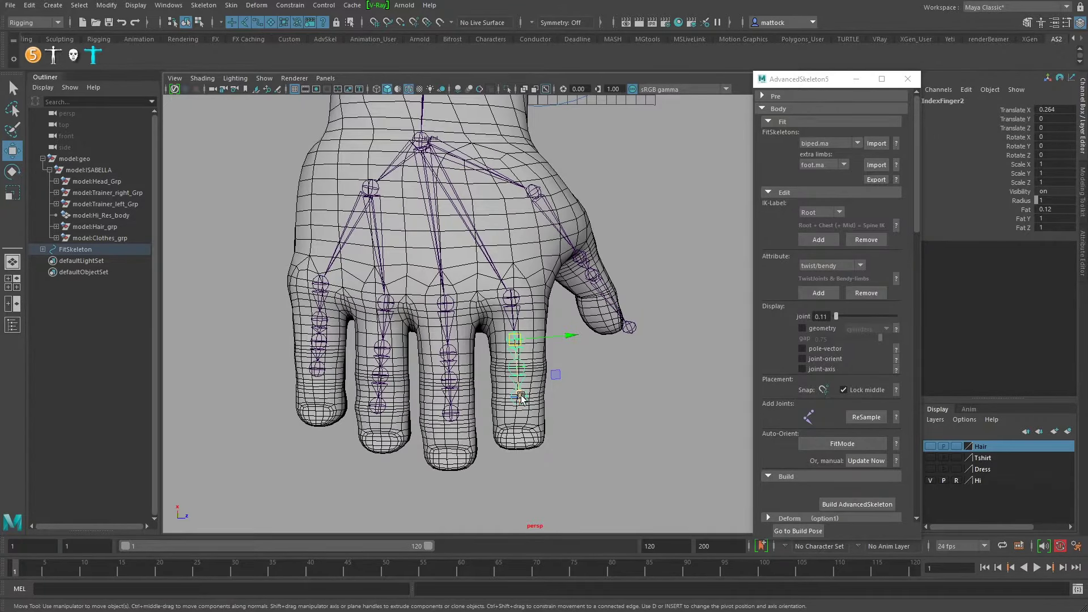
- Slide the index finger's joints toward the fingertip, with IndexFinger2 at about 0.41 and IndexFinger4 at about 0.31 in Translate X
right_click_drag(610, 374, 573, 366, "ctrl+shift")
mouse_move(517, 388)
left_mouse_down()
mouse_move(517, 414)
mouse_move(534, 402)
left_mouse_up()
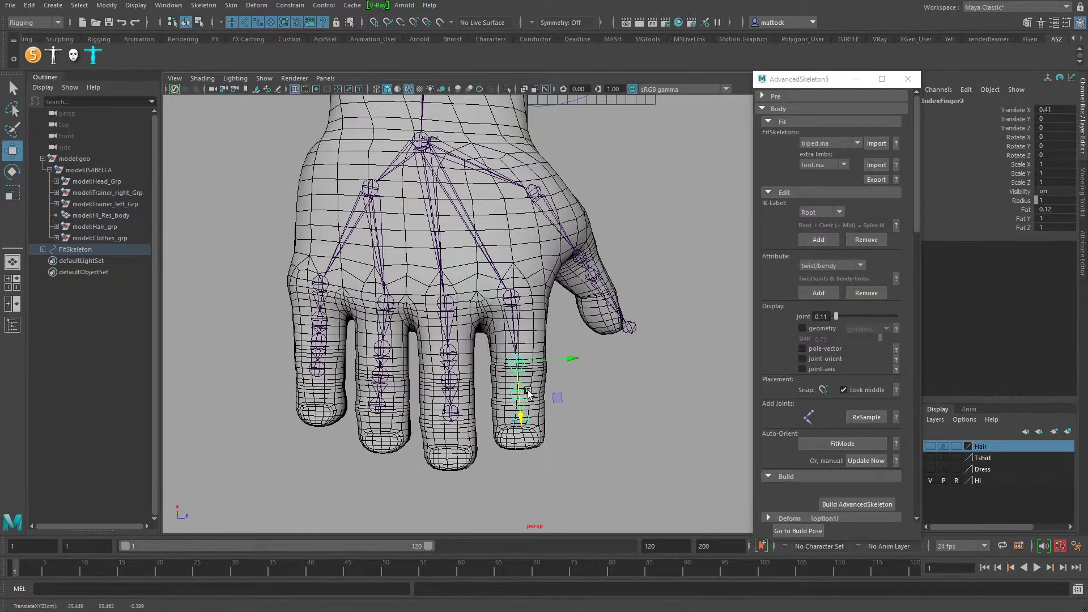
left_click(538, 445)
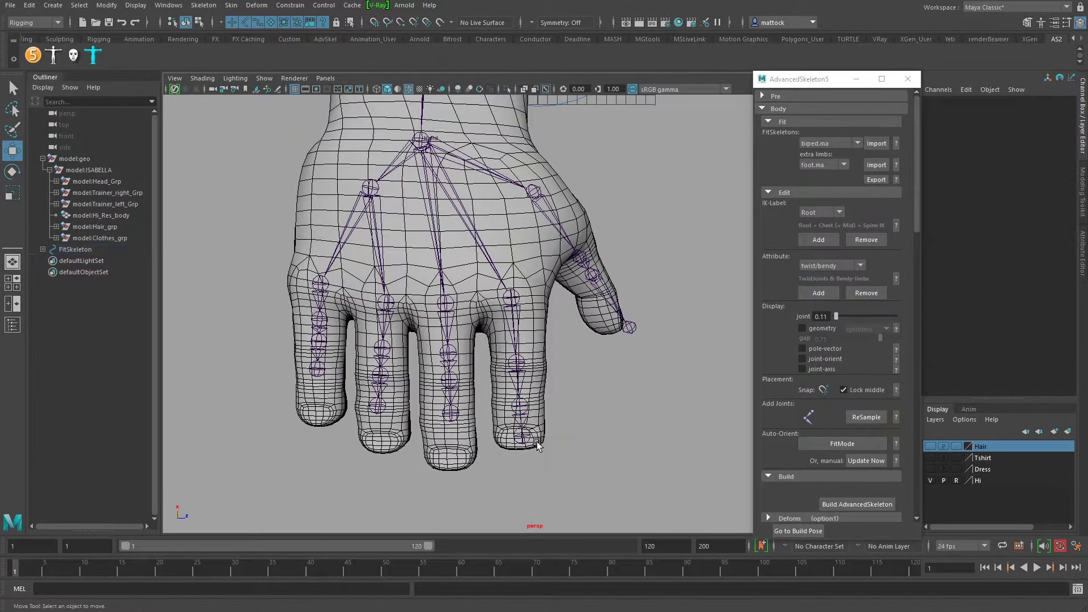
left_click(526, 446)
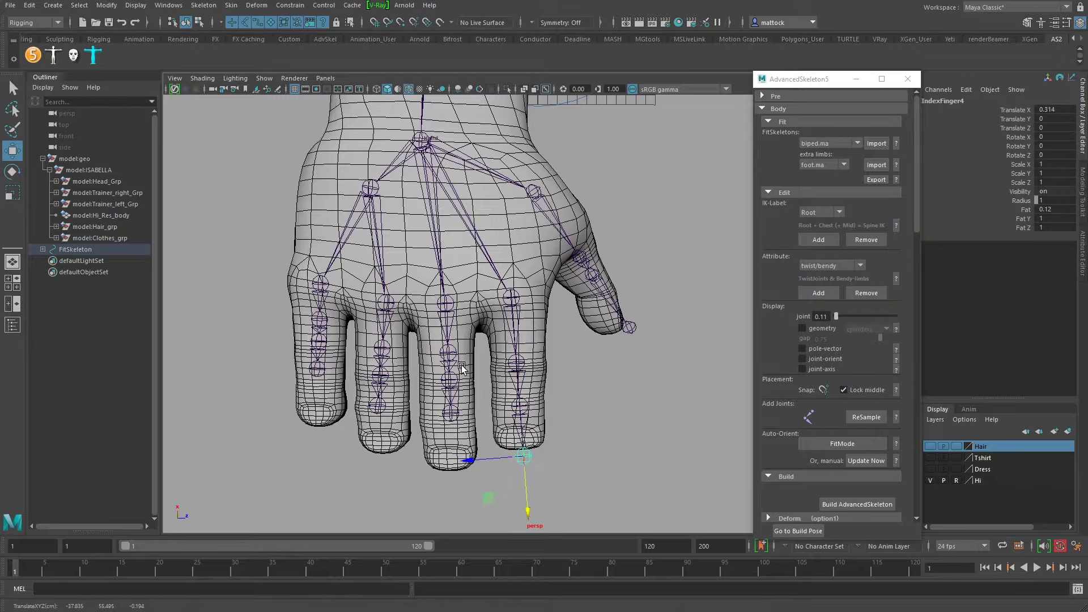
- Slide the middle finger's outer joints along the finger to its creases and tip, with MiddleFinger4 at about 0.32 in Translate X
left_click(449, 352)
left_click_drag(451, 422, 447, 494)
left_click(458, 403)
left_click(452, 406)
left_click(479, 498)
left_click(454, 460)
- Slide the ring finger's second, third and tip joints along the finger to match its mesh creases and fingertip
middle_click_drag(403, 334, 452, 324, "alt")
right_click_drag(451, 324, 476, 324, "alt")
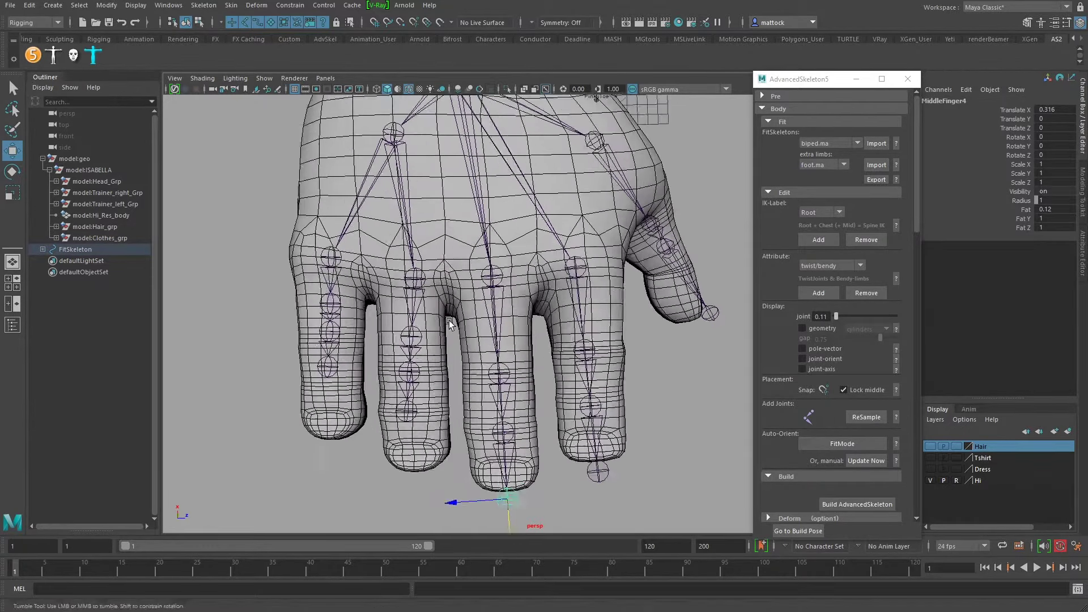
left_click_drag(454, 332, 447, 321, "alt")
left_click(416, 356)
left_click_drag(415, 362, 411, 442)
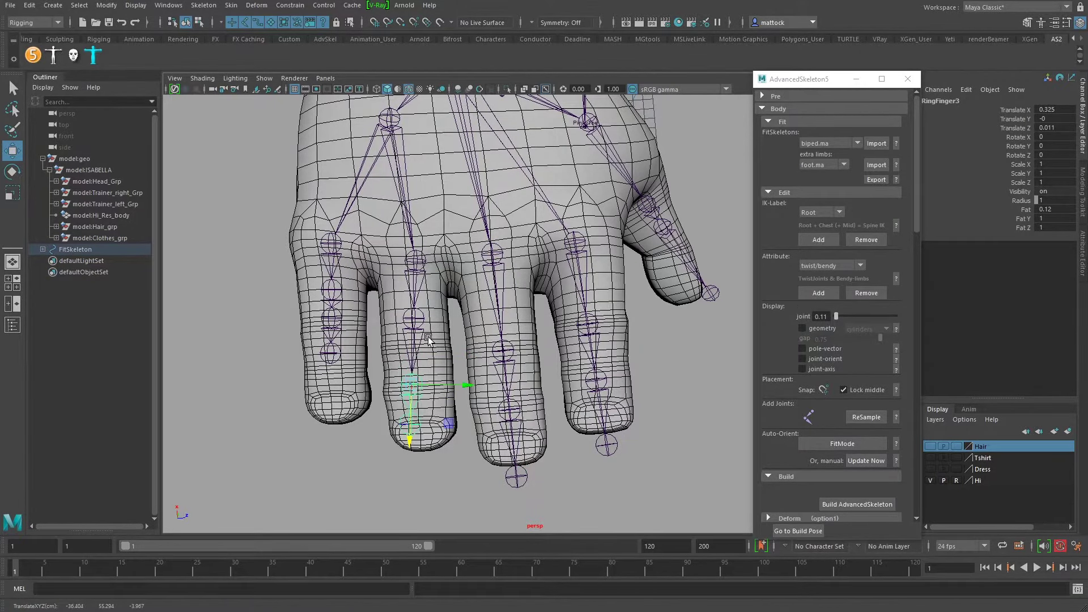
left_click(418, 319)
left_click_drag(416, 366, 410, 386)
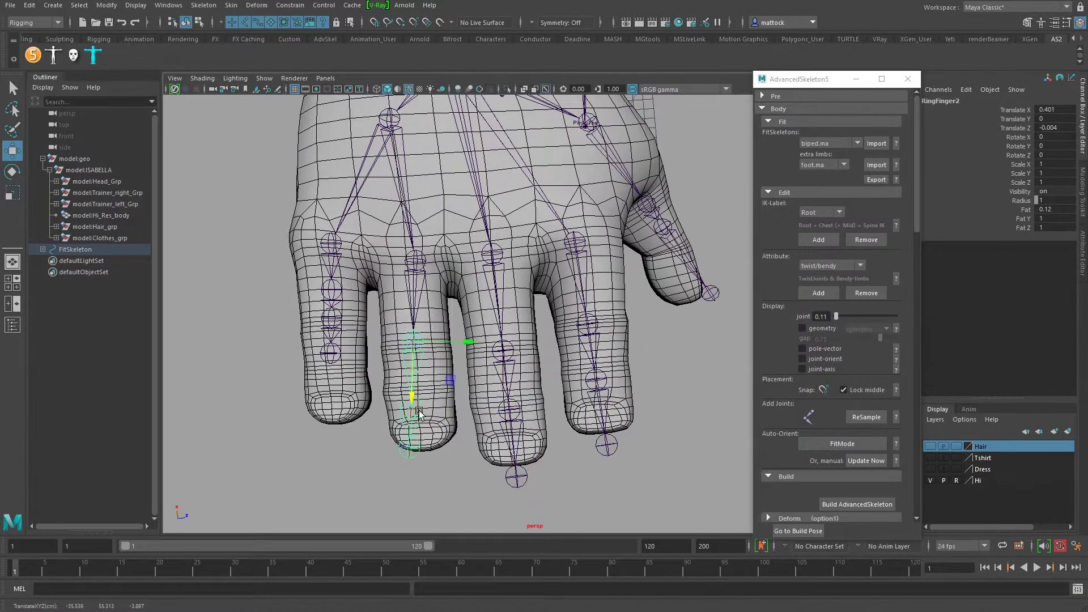
left_click(419, 412)
left_click_drag(406, 455, 406, 492)
left_click(419, 438)
- Shift the ring finger's base joint to the centre of its knuckle and set its Z rotation to about 13.2 degrees
left_click(427, 262)
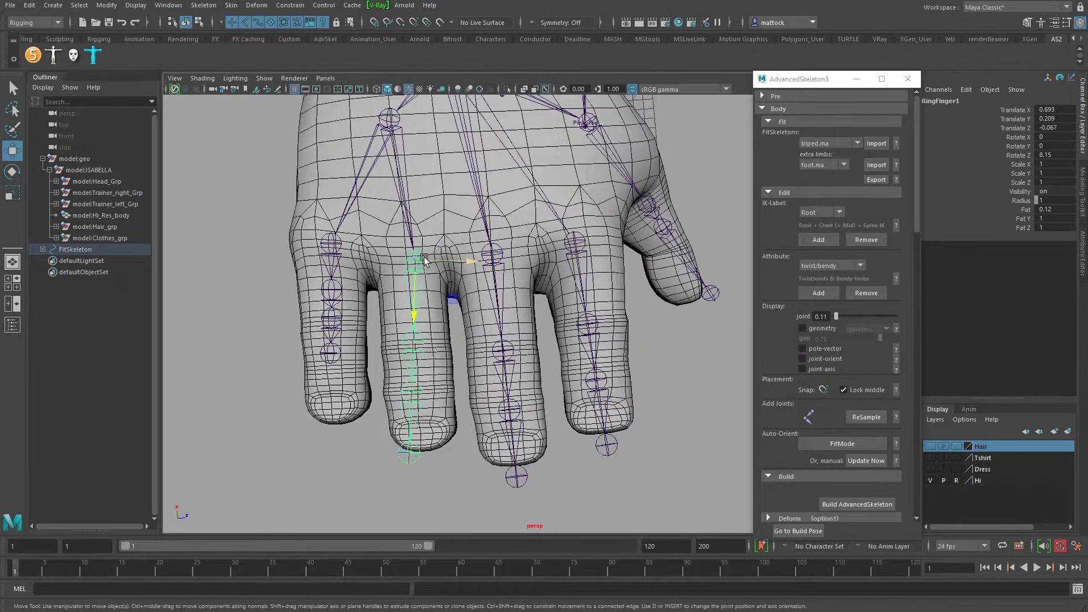
left_click_drag(424, 257, 408, 250)
key("e")
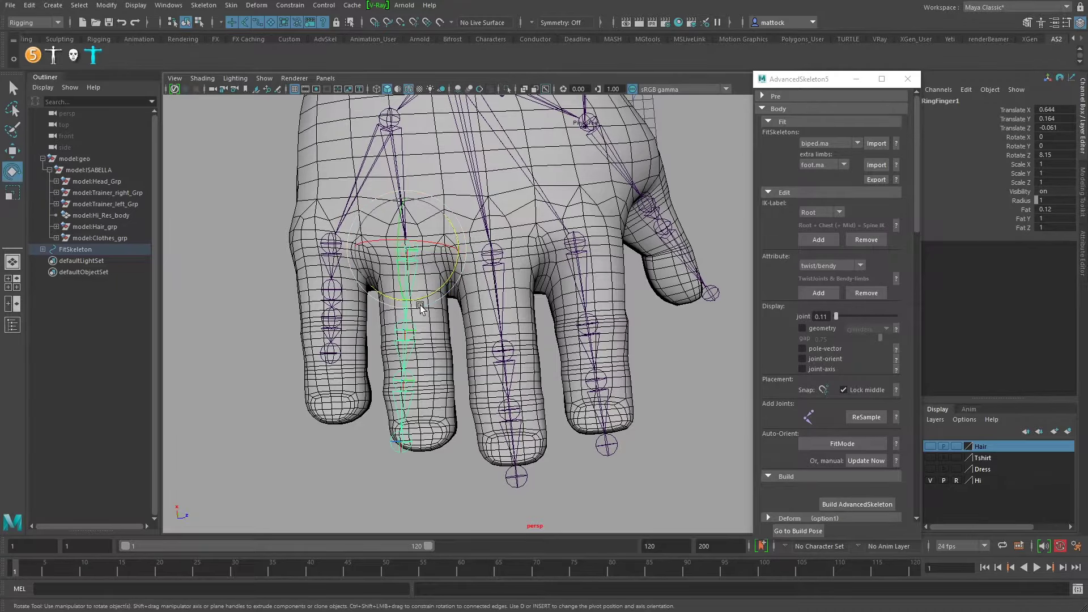
left_click_drag(420, 304, 424, 298)
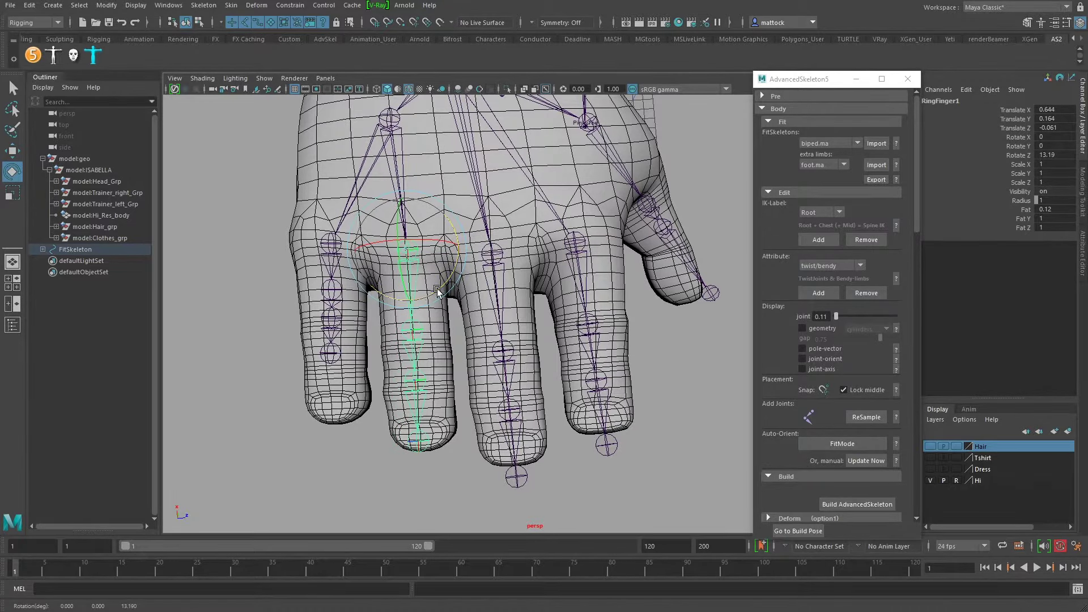
- Slide the pinky's second and third joints along the finger to match the dense edge loops at its creases
middle_click_drag(437, 287, 568, 345, "alt")
left_click_drag(382, 317, 368, 317, "alt")
left_click(369, 317)
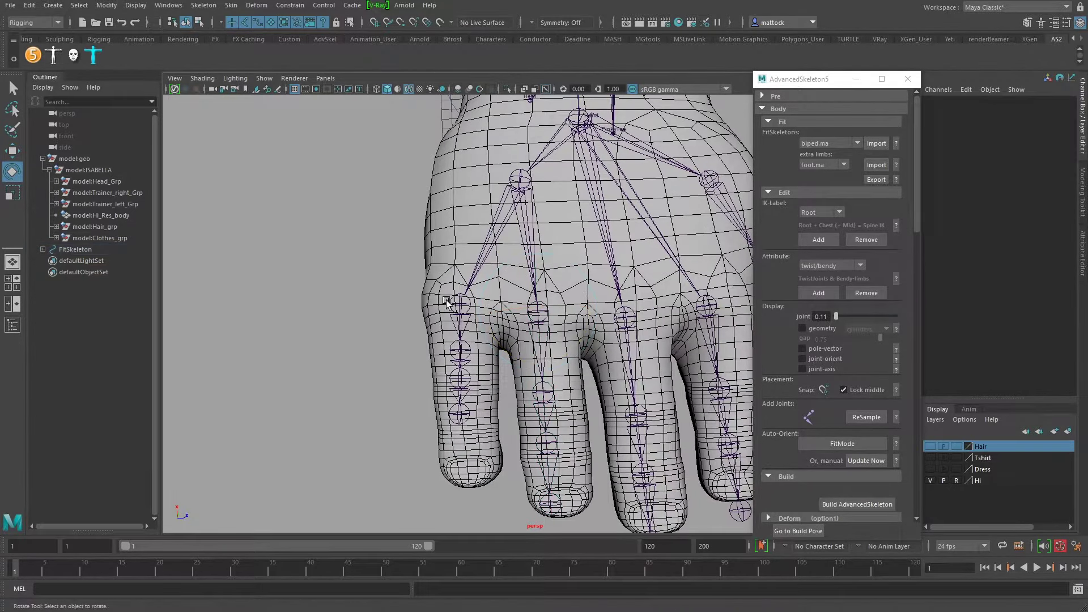
left_click(462, 368)
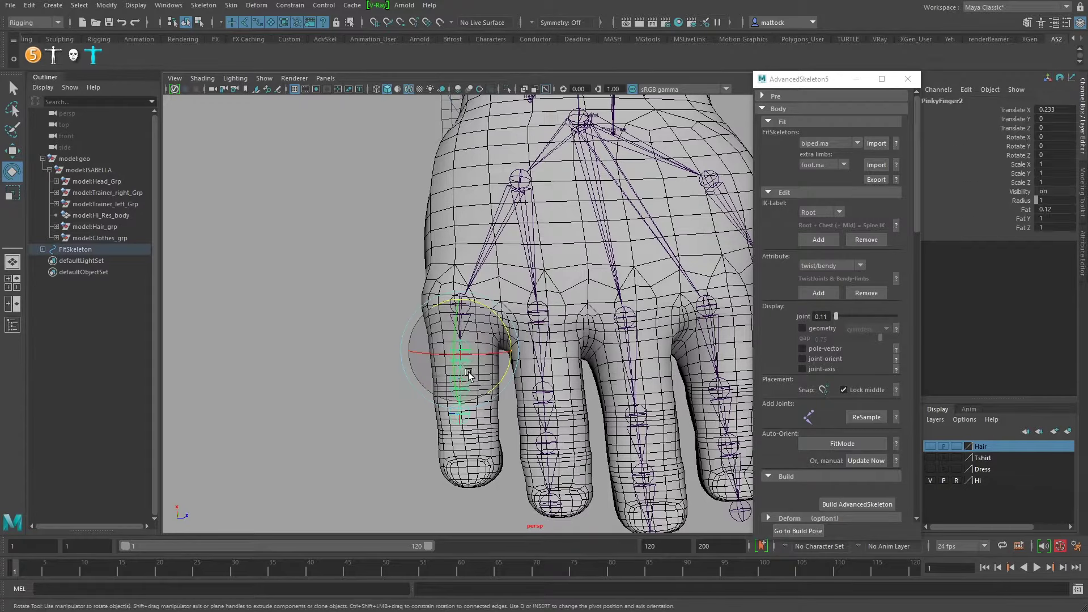
key("w")
left_click_drag(462, 367, 460, 470)
left_click(443, 427)
left_click(463, 410)
middle_click_drag(396, 443, 272, 384, "alt")
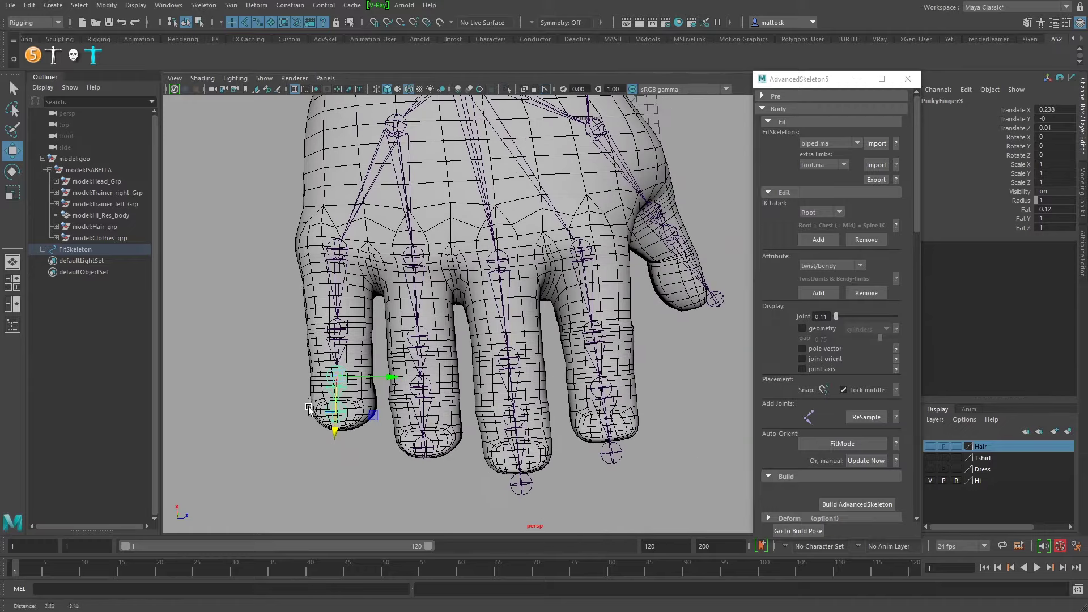
- Move the pinky's end joint out past the fingertip, to about 0.32 in Translate X
middle_click_drag(359, 308, 433, 346, "alt")
left_click(431, 489)
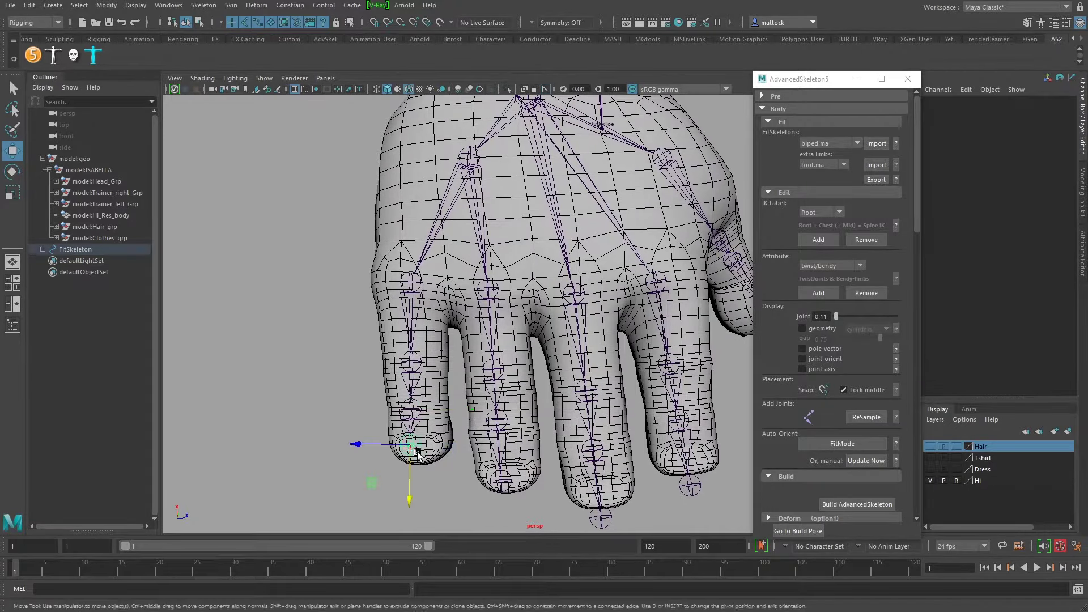
left_click(409, 445)
left_click_drag(410, 489, 408, 522)
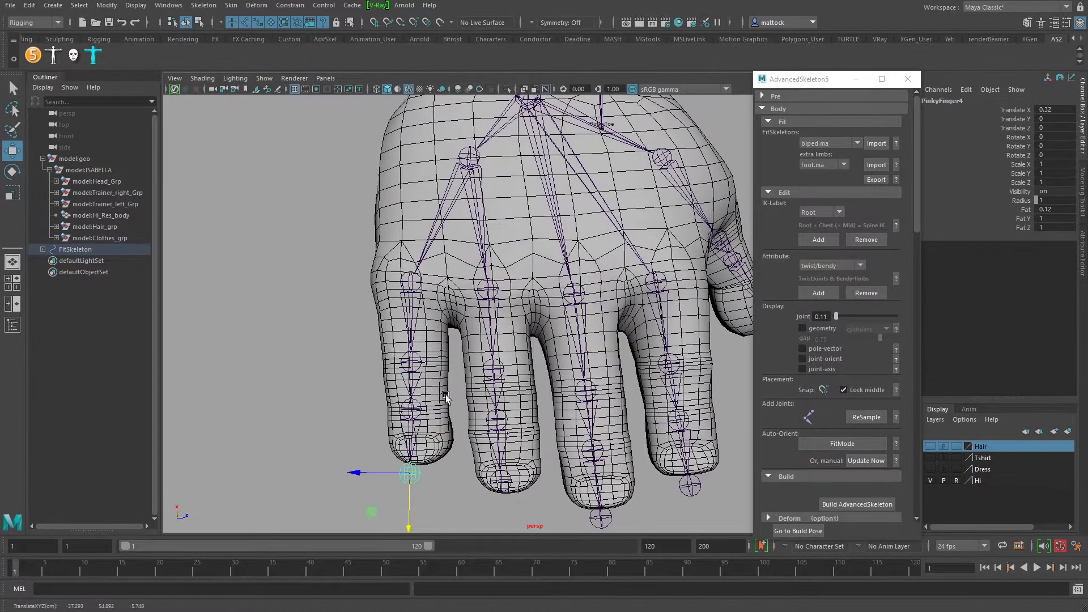
- Move the ring finger's end joint out to about 0.366 in Translate X and rotate the pinky's base joint to about 23.7 degrees in Z
left_click(498, 481)
left_click_drag(499, 492, 501, 509)
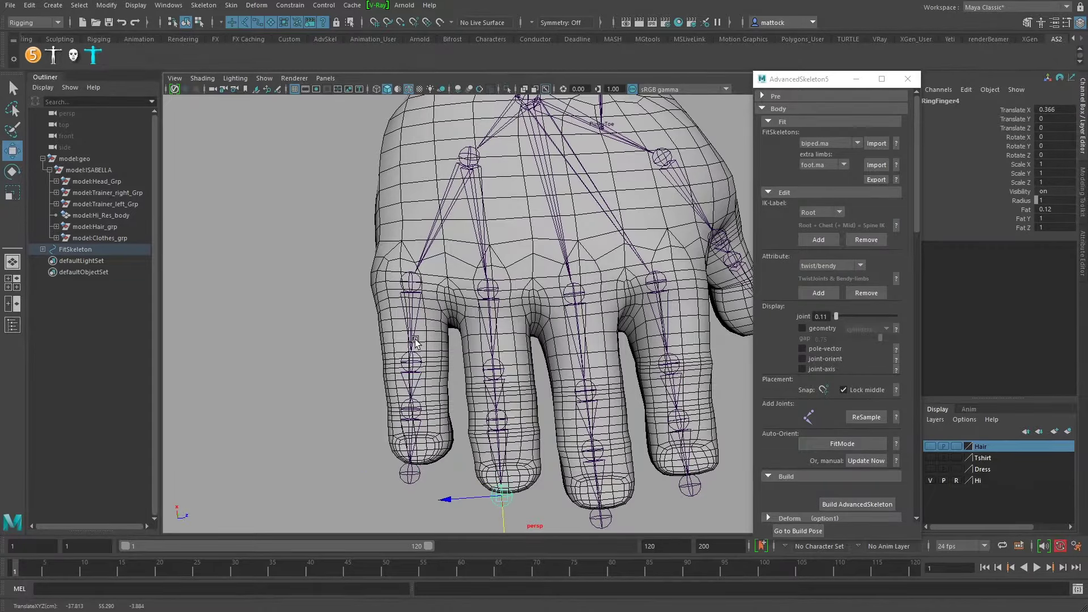
left_click(428, 300)
key("e")
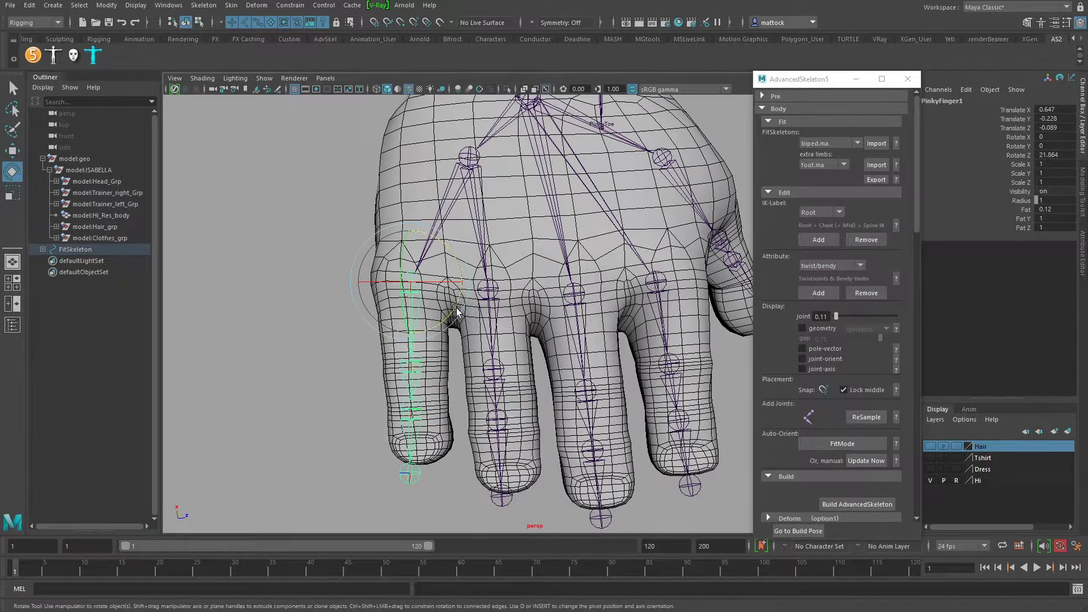
left_click_drag(457, 310, 451, 315)
- Select the base joints of all four fingers and raise them together by about 0.14 in Translate Z to centre them in the mesh thickness
left_click_drag(562, 284, 397, 410, "alt")
key("q")
left_click(397, 435, "shift")
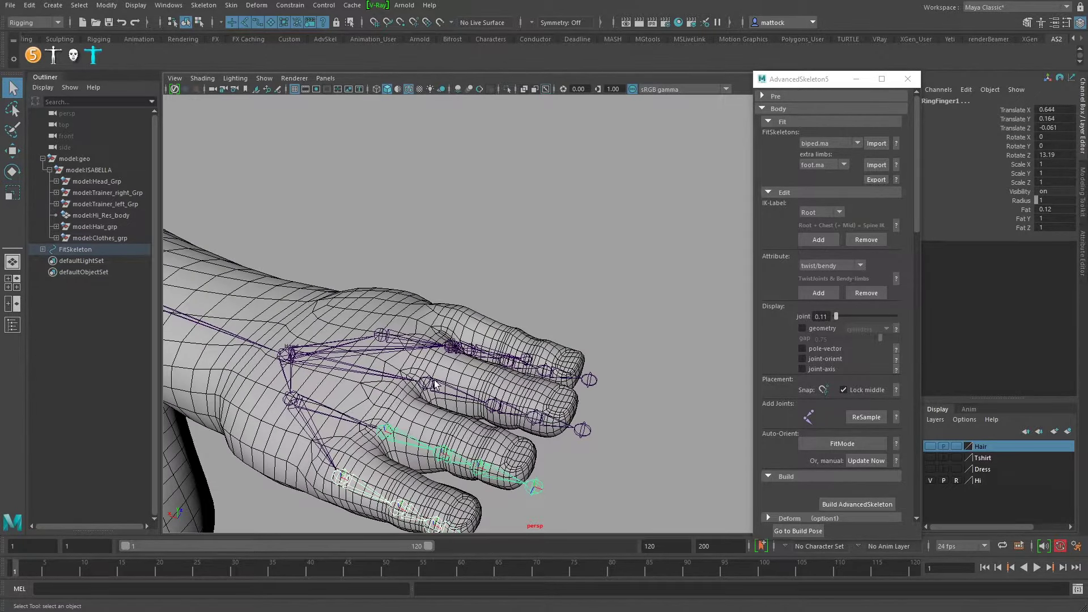
left_click(431, 385, "shift")
left_click(478, 346, "shift")
left_click_drag(422, 364, 476, 235, "alt")
key("w")
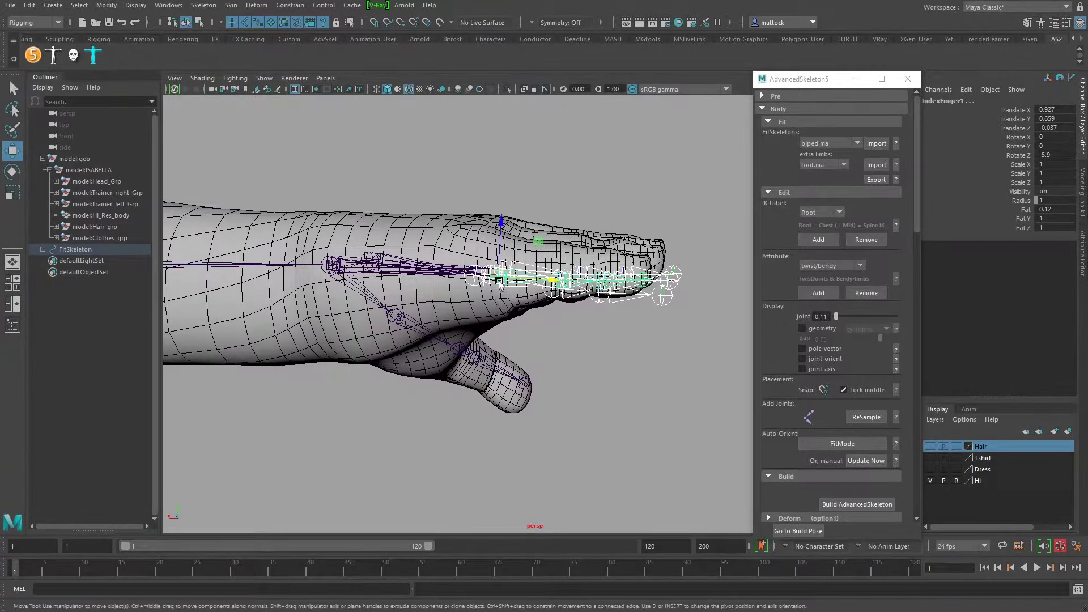
left_click_drag(491, 279, 501, 266, "alt")
mouse_move(502, 214)
left_mouse_down()
mouse_move(496, 193)
mouse_move(486, 211)
left_mouse_up()
- Lower the pinky's base joint to about 0.014 in Translate Z and rotate it to about -2.65 degrees in Y
right_click_drag(486, 211, 401, 234, "alt")
middle_click_drag(473, 206, 542, 196, "alt")
left_click_drag(542, 198, 600, 253, "alt")
left_click(627, 165)
left_click_drag(414, 261, 481, 264, "alt")
left_click_drag(437, 300, 426, 257, "alt")
left_click(403, 295)
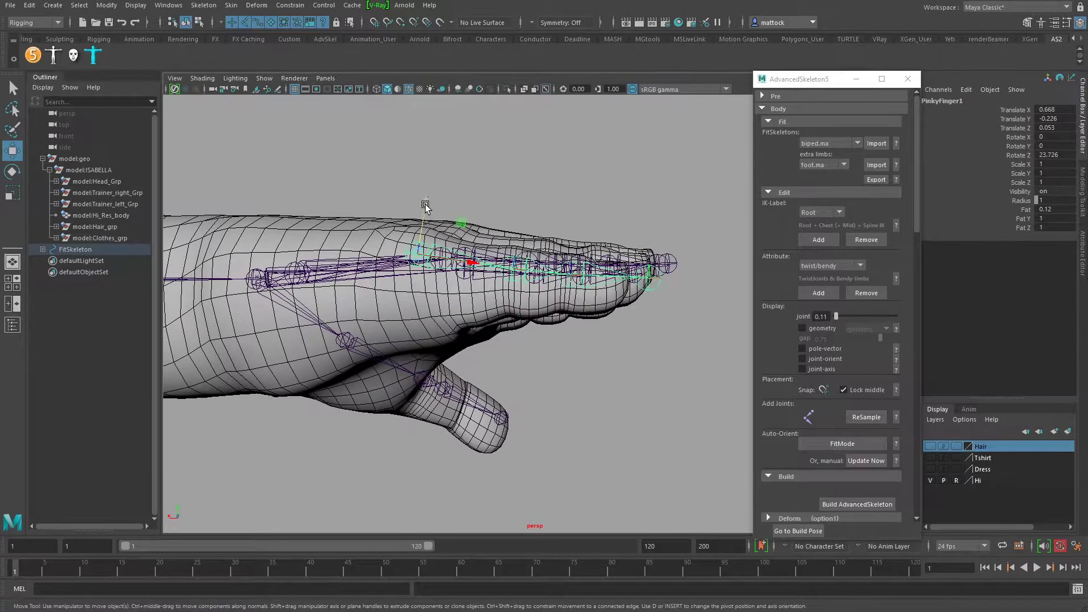
left_click_drag(426, 206, 421, 211)
key("e")
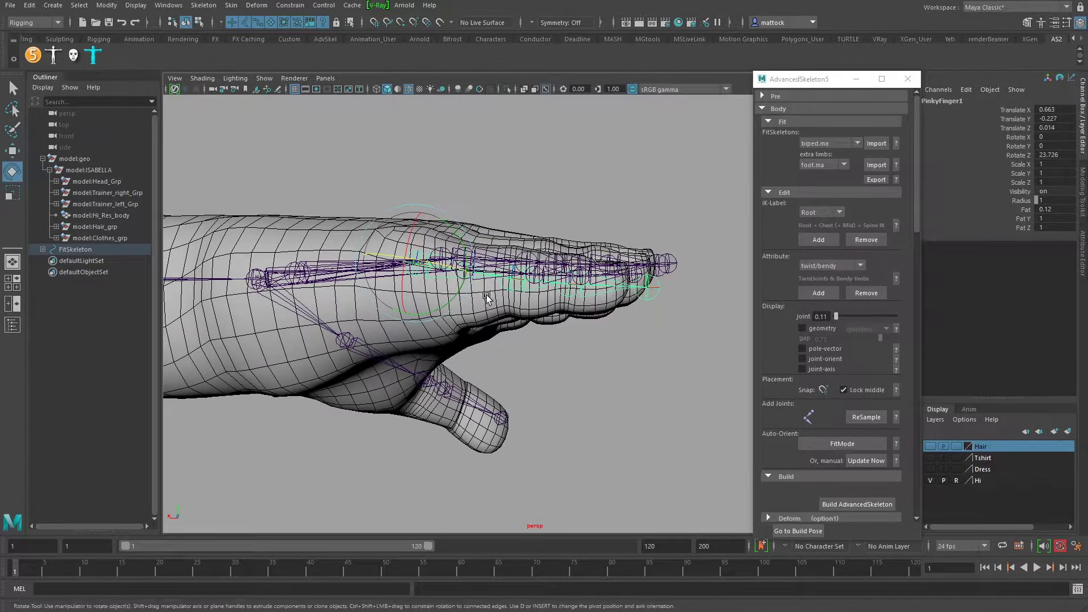
left_click_drag(478, 272, 417, 272, "alt")
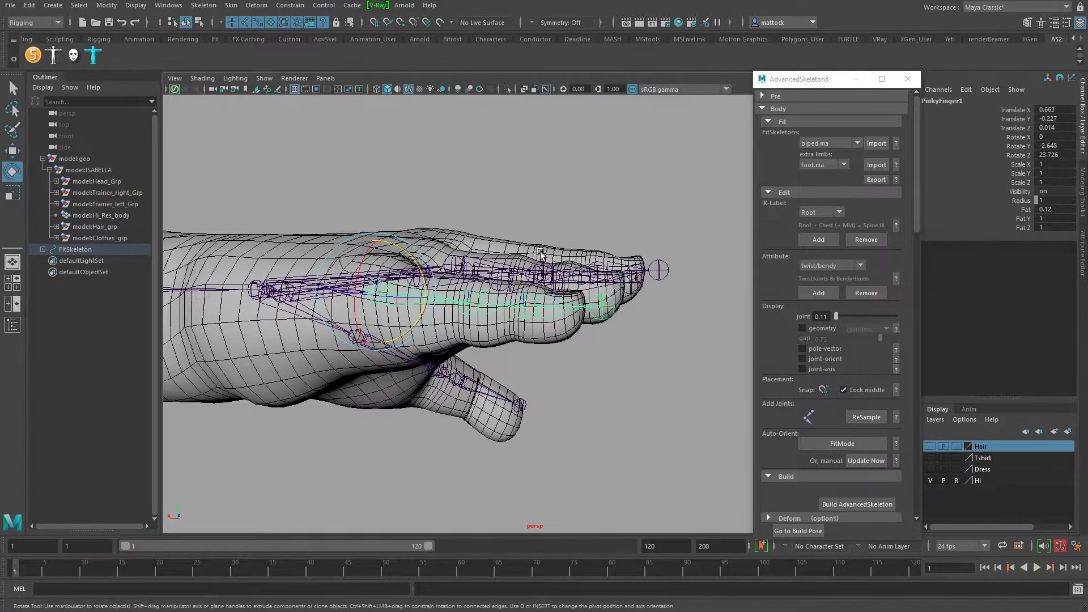
- Hide the wireframe overlay and rotate the pinky's second and third joints to follow the finger, the third to about 3.2 degrees in Y
left_click(408, 90)
left_click(499, 308)
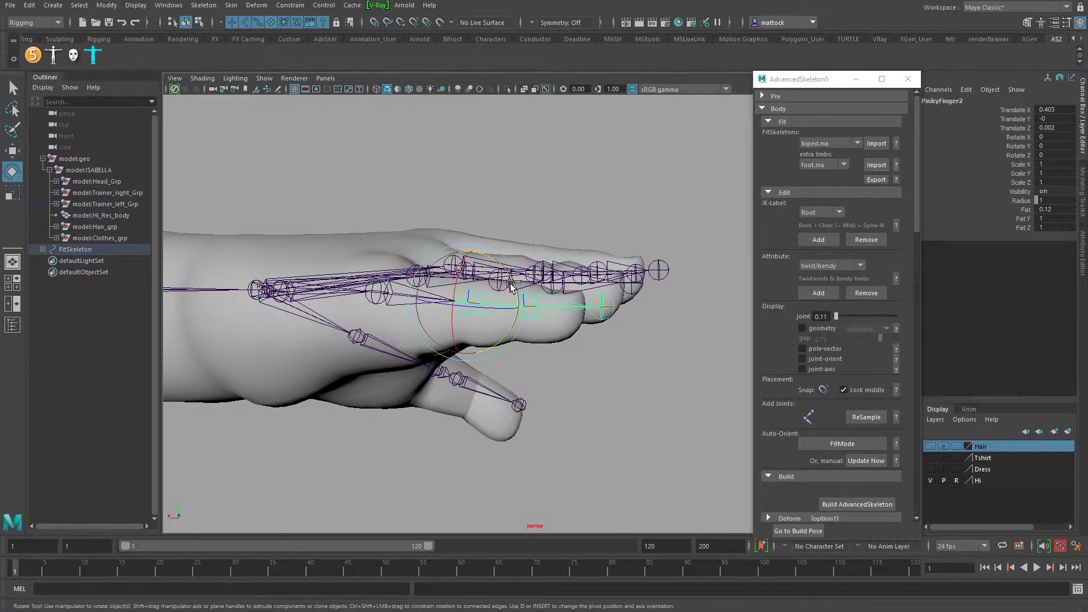
left_click_drag(511, 281, 512, 286)
left_click(564, 355)
left_click(558, 321)
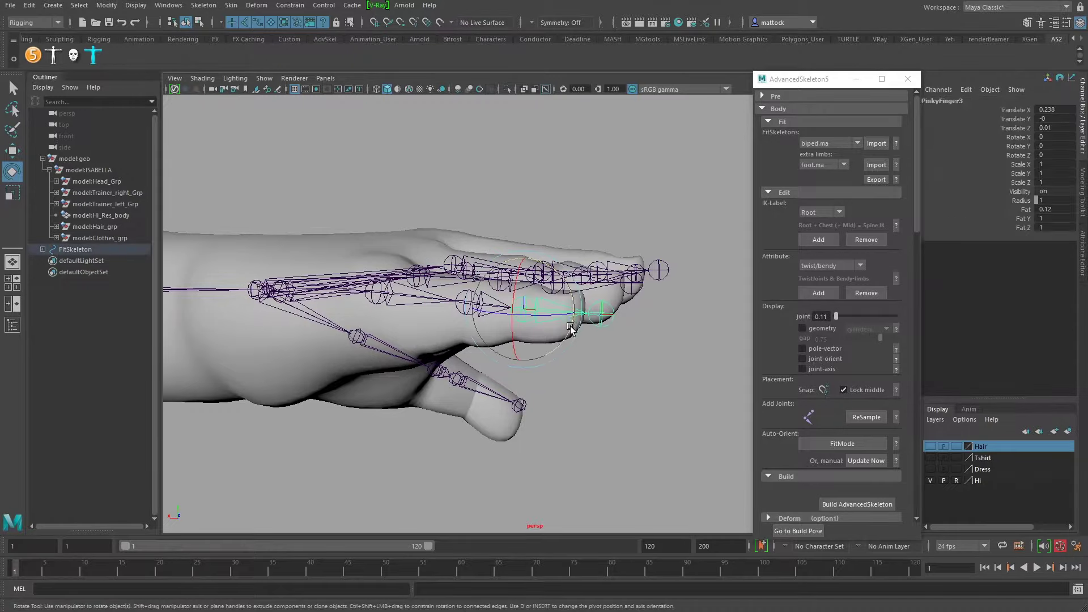
left_click_drag(522, 308, 546, 198, "alt")
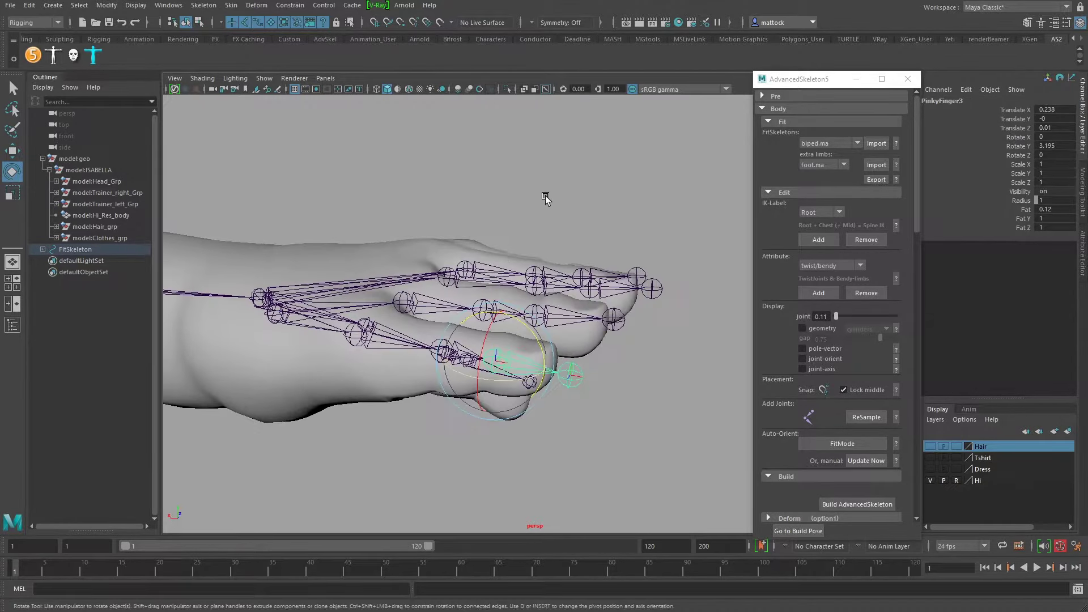
left_click(547, 198)
- Raise the ring finger's base joint to about 0.096 in Translate Z and rotate its second and third joints slightly downward along the finger
left_click(400, 297)
key("w")
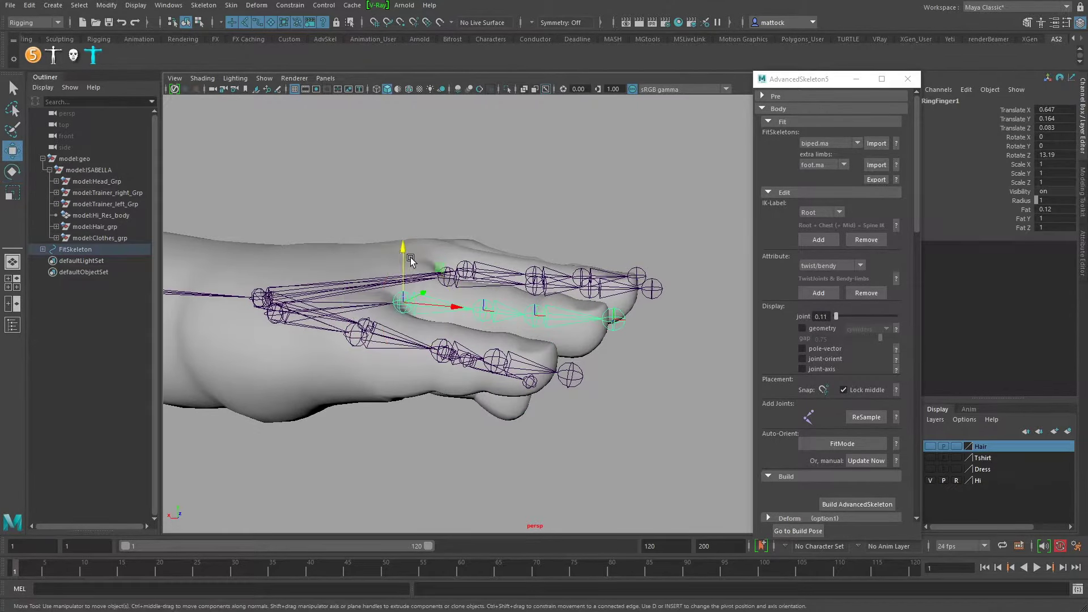
left_click_drag(400, 248, 400, 243)
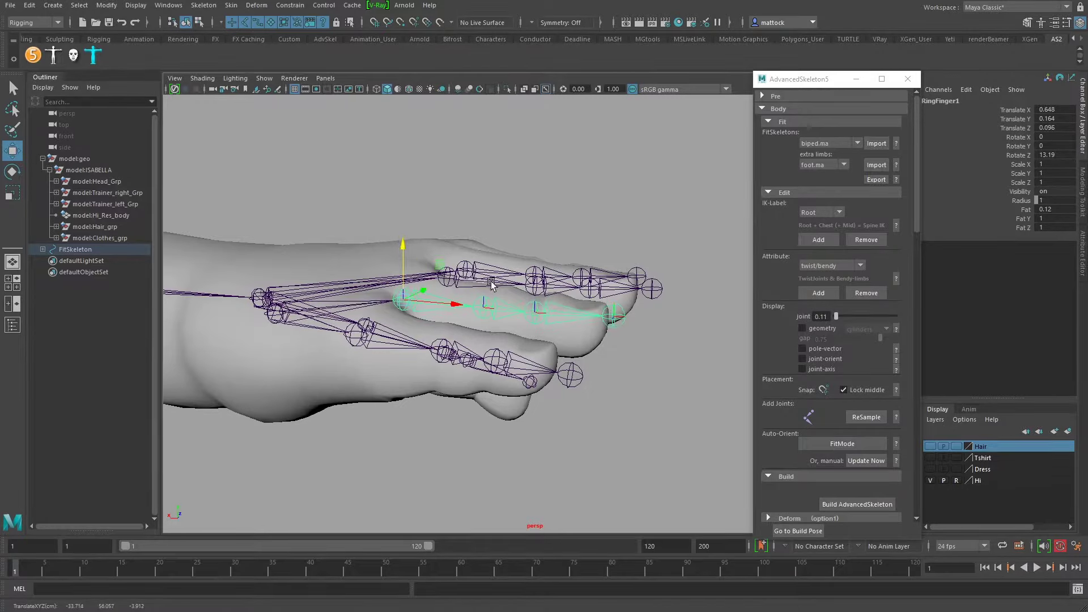
left_click(508, 308)
key("e")
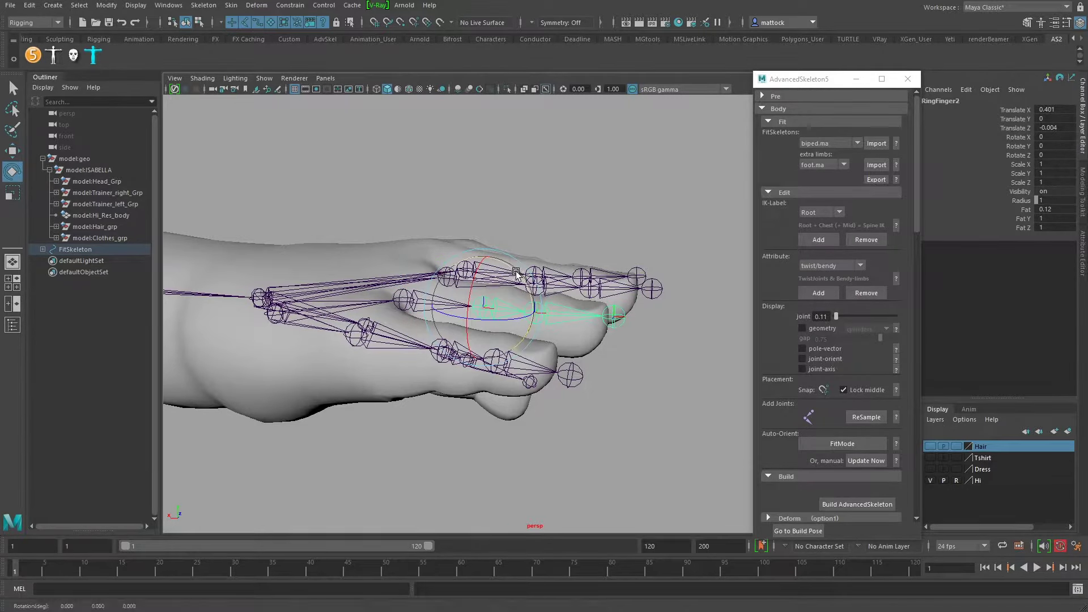
left_click(560, 307)
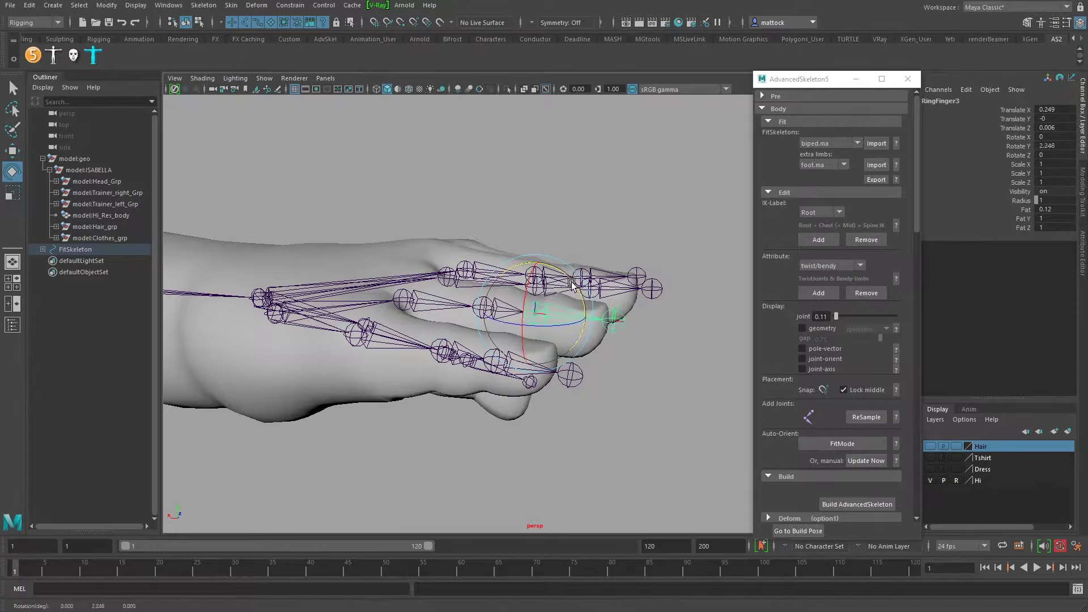
left_click_drag(564, 311, 593, 303)
- Rotate the third joints of the middle and index fingers slightly downward to follow their fingertips
left_click(603, 305)
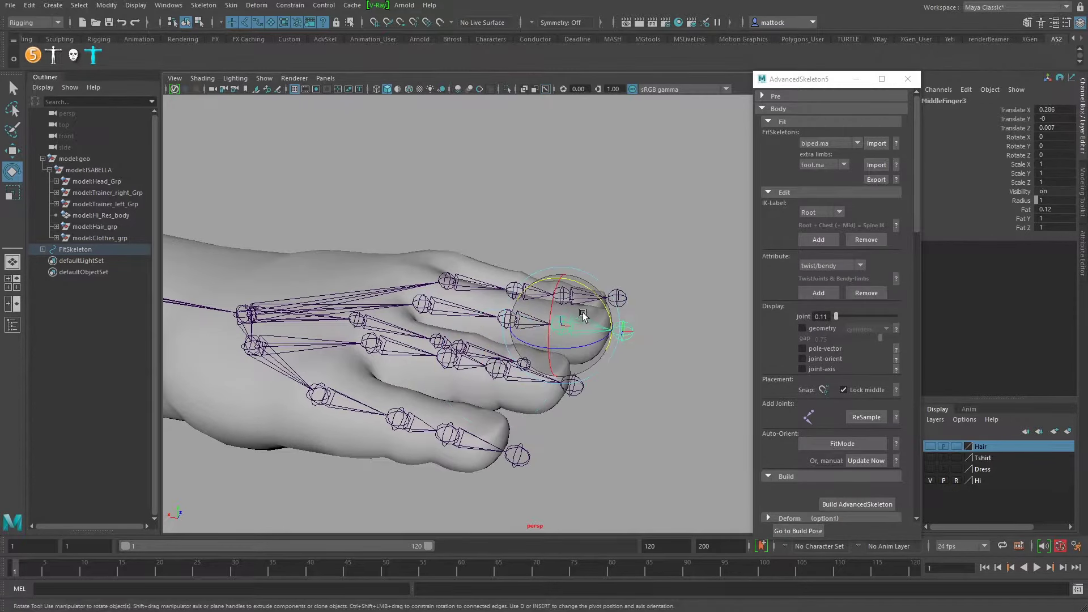
left_click(658, 306)
left_click(562, 296)
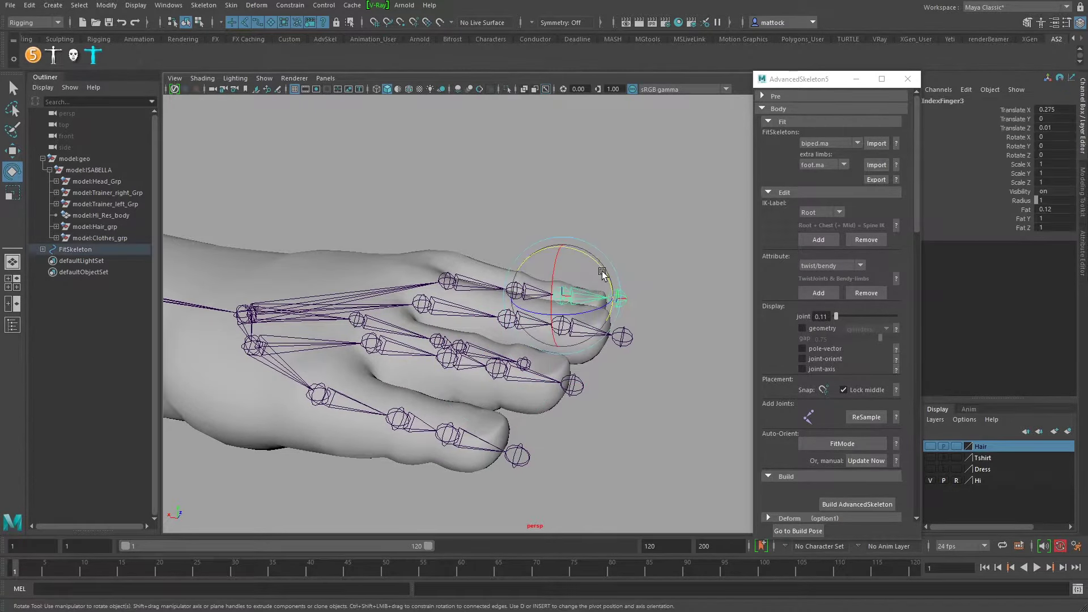
left_click_drag(603, 275, 284, 296)
- Rotate the second joints of the middle and index fingers slightly, the index one to about 1.07 degrees in Y
left_click(652, 262)
left_click(510, 316)
left_click(620, 243)
left_click(515, 290)
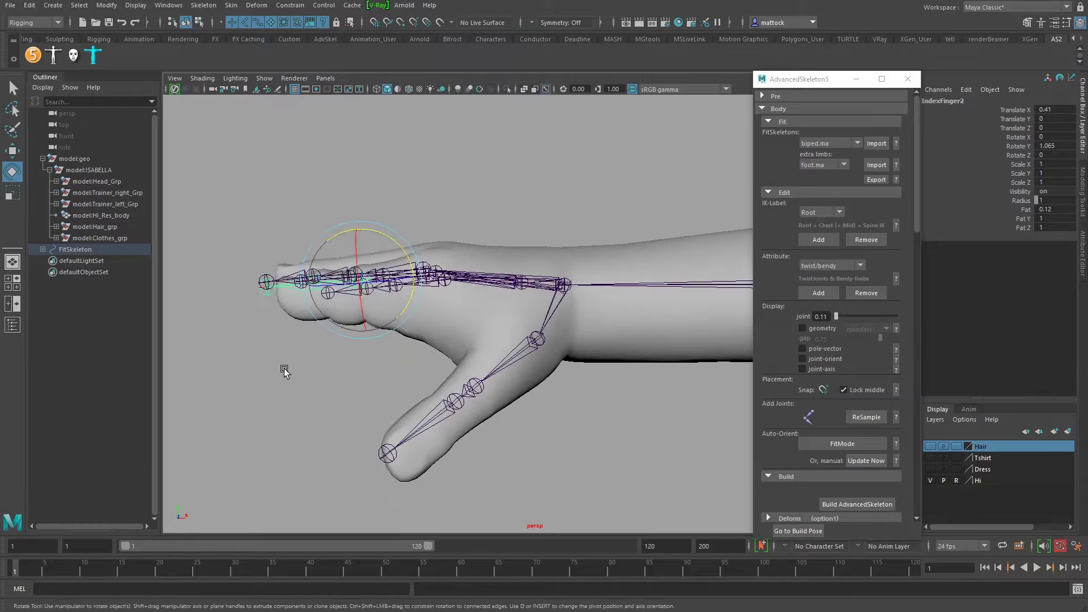
left_click(284, 369)
- Lower the index finger's base joint inside its knuckle to about 0.062 in Translate Z
middle_click_drag(309, 369, 369, 349, "alt")
left_click_drag(372, 351, 415, 332, "alt")
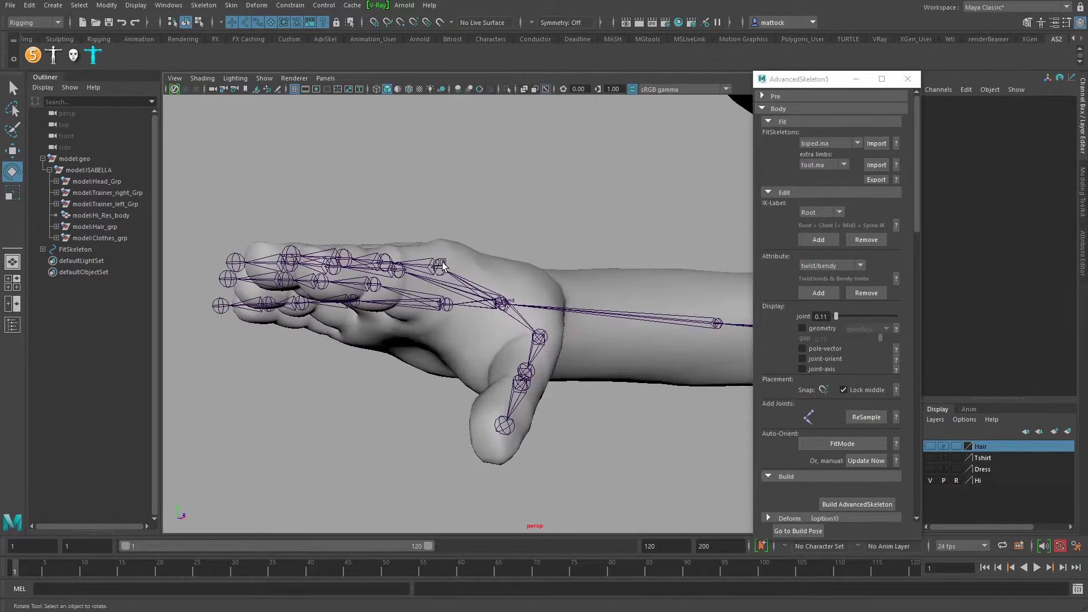
left_click(444, 265)
left_click_drag(352, 367, 359, 389, "alt")
key("w")
left_click_drag(427, 203, 425, 210)
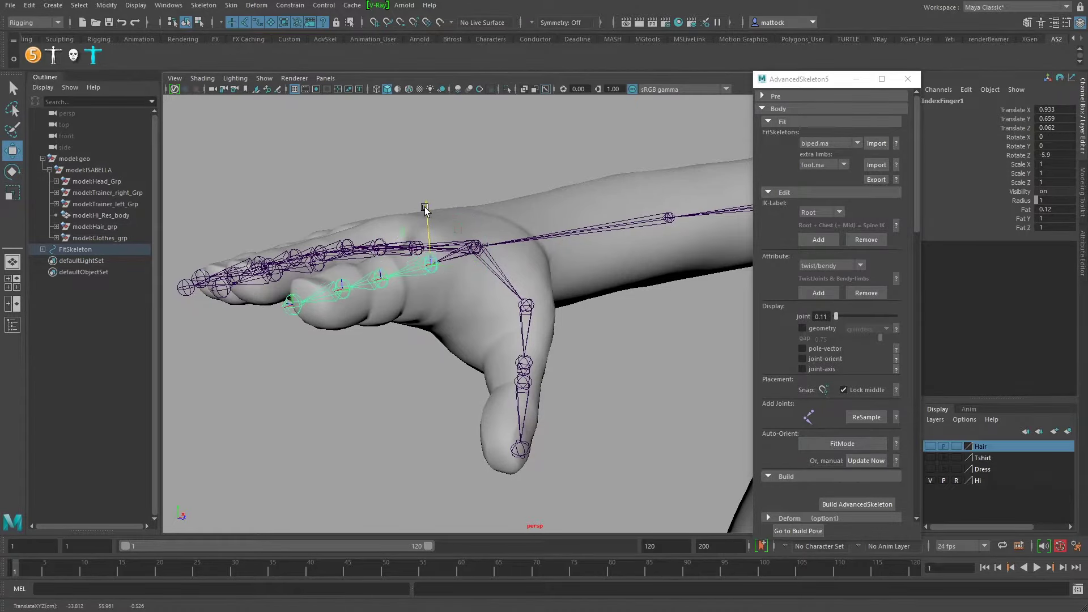
- Adjust the height of the middle and ring finger base joints within their knuckles, the ring one to about 0.079 in Translate Z
left_click(382, 349)
left_click_drag(382, 274, 416, 282, "alt")
left_click(371, 231)
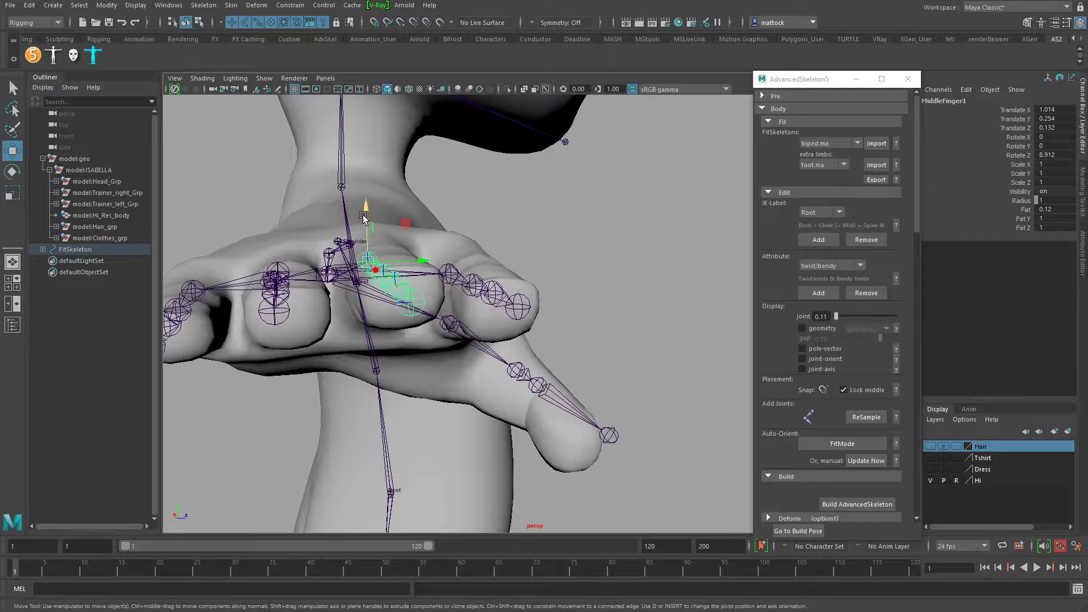
left_click_drag(363, 217, 418, 264, "alt")
left_click(371, 260)
left_click_drag(374, 267, 309, 276, "alt")
left_click_drag(326, 200, 326, 208)
middle_click_drag(380, 268, 465, 263, "alt")
left_click_drag(465, 266, 496, 260, "alt")
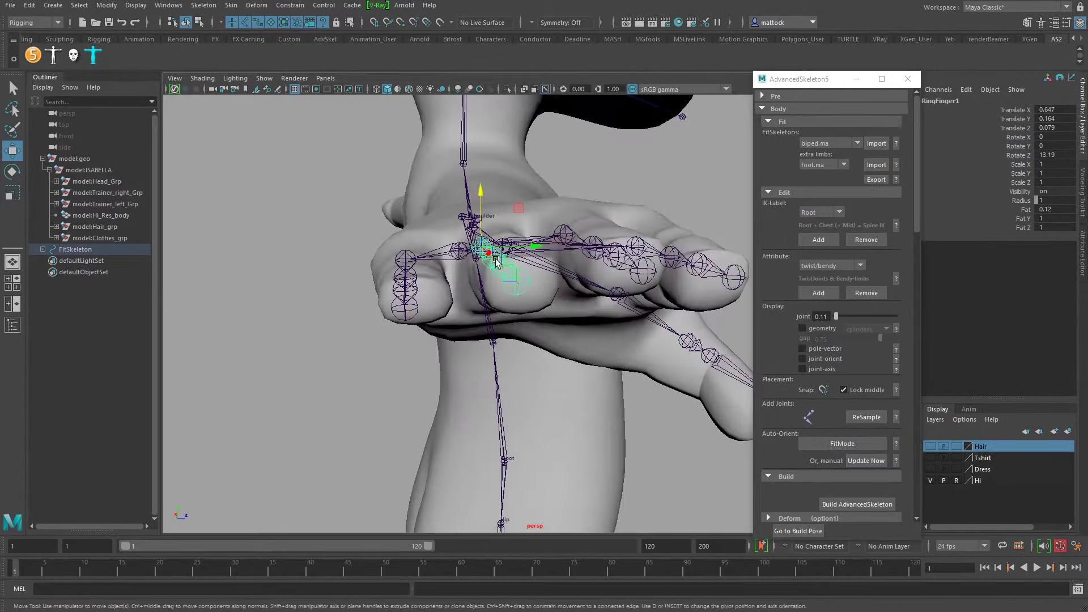
- Try to twist the pinky's base joint about its X axis
left_click(407, 255)
left_click_drag(407, 255, 328, 256, "alt")
key("e")
key("ctrl+z")
key("ctrl+z")
key("ctrl+z")
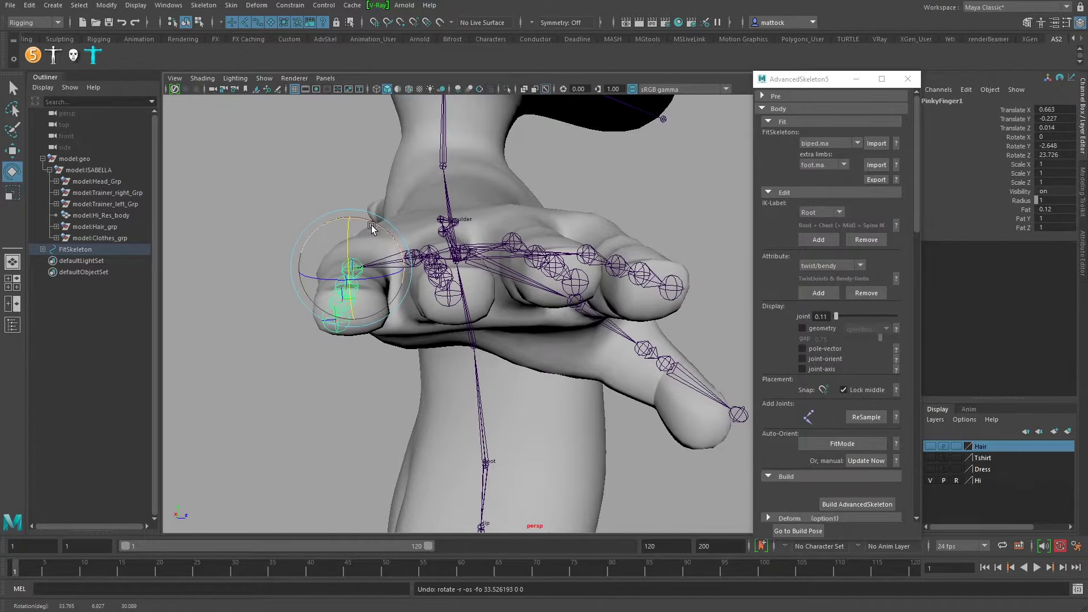
- Try to rotate the pinky's base, second and third joints together
left_click_drag(372, 226, 376, 251, "alt")
left_click(13, 88)
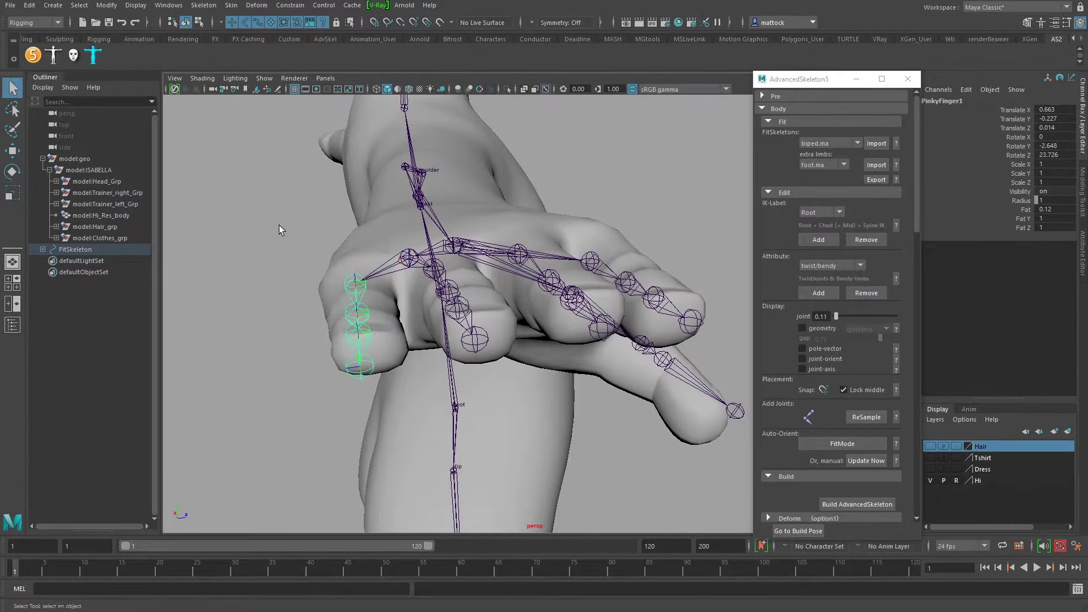
left_click_drag(279, 226, 380, 343, "alt")
left_click(413, 365)
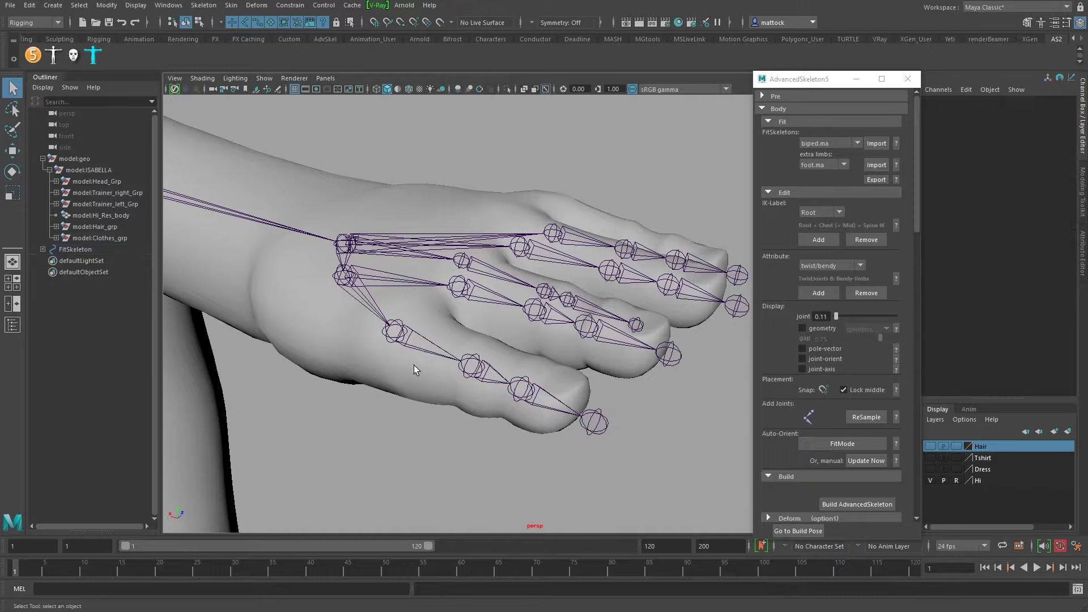
left_click(420, 345)
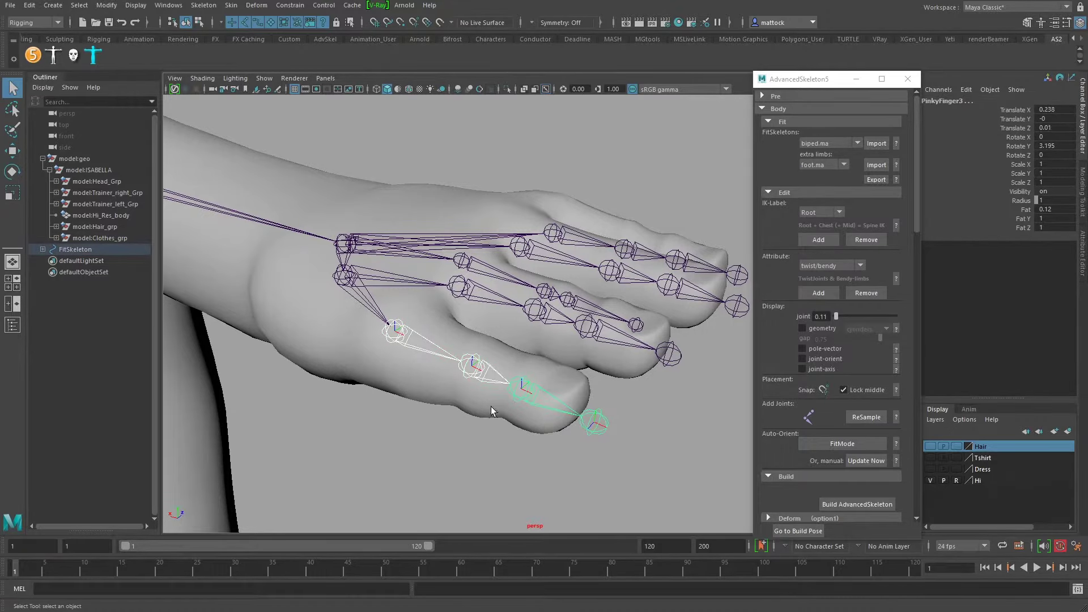
left_click_drag(492, 411, 487, 374, "alt")
key("w")
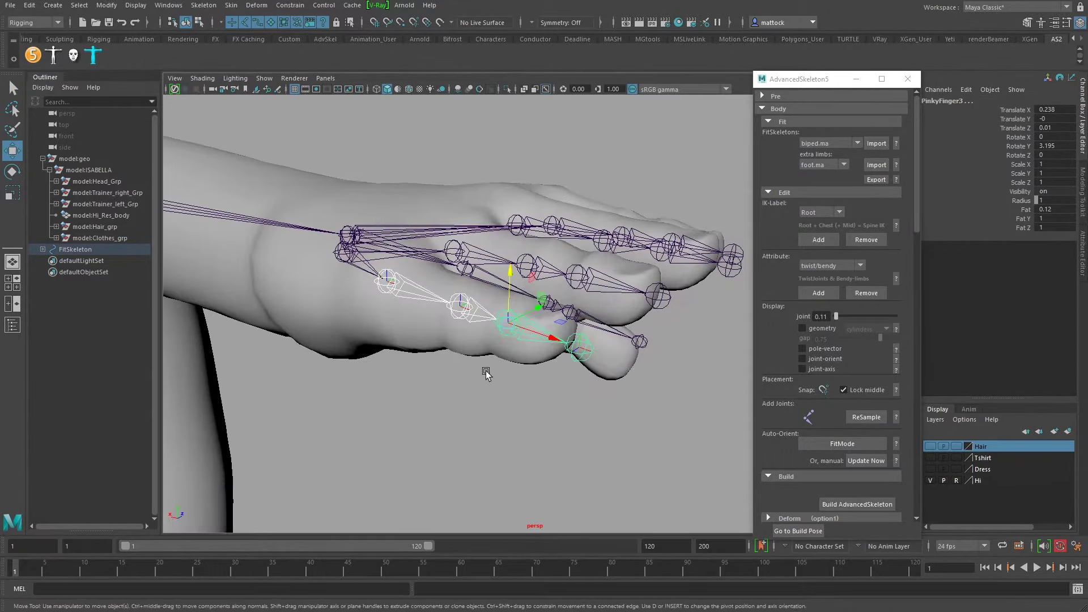
key("e")
left_click_drag(532, 291, 260, 301)
- Move the thumb's base joint down into the fleshy base of the thumb so its chain runs through the centre of the mesh
right_click_drag(260, 301, 375, 347, "alt")
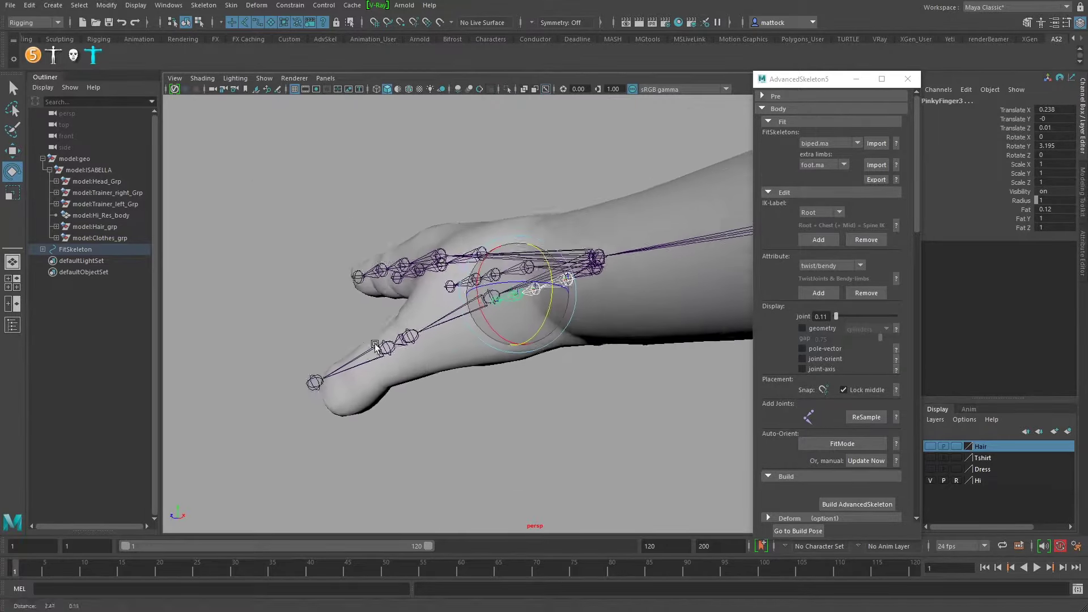
left_click_drag(375, 347, 466, 374, "alt")
left_click(467, 373)
left_click(475, 286)
key("w")
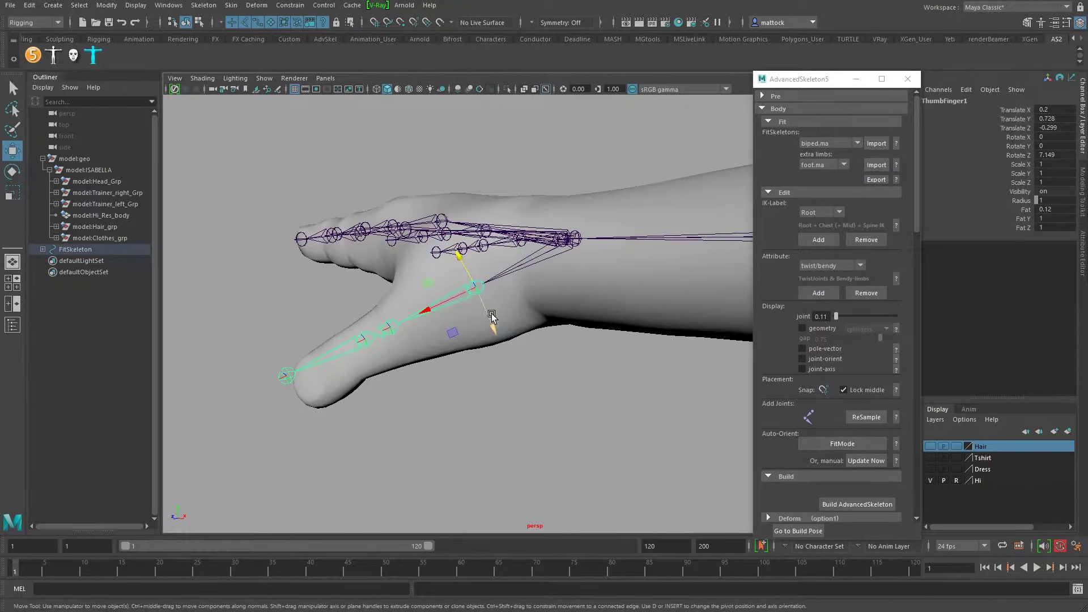
left_click_drag(477, 289, 496, 323)
key("e")
key("ctrl+z")
- Show the wireframe overlay, slide the thumb's third joint along to its crease loops, and set the end joint to about 0.46 in Translate X
left_click(389, 391)
left_click(386, 389)
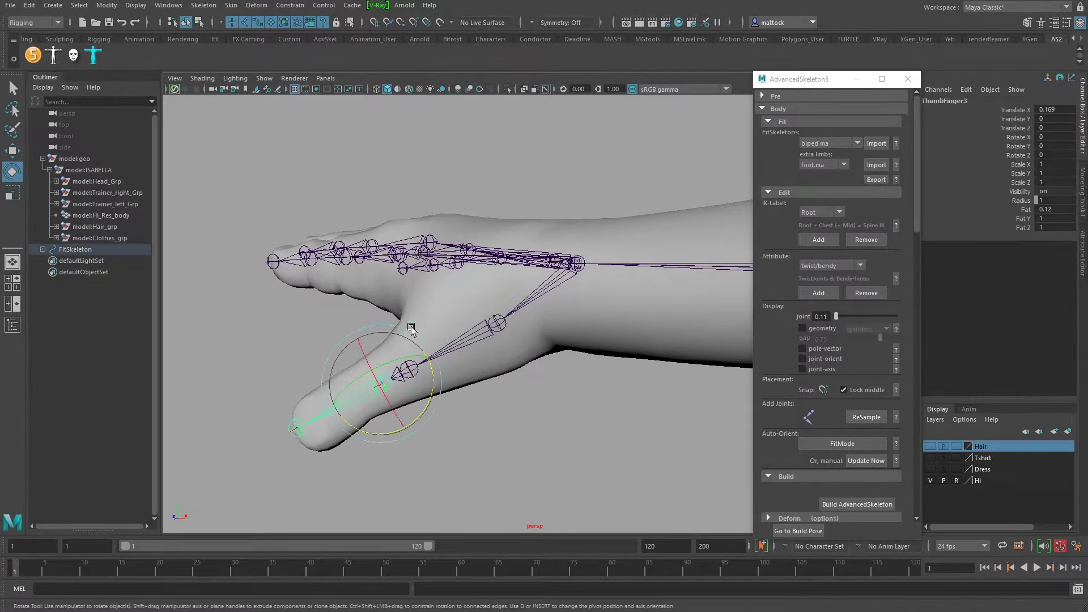
left_click(409, 89)
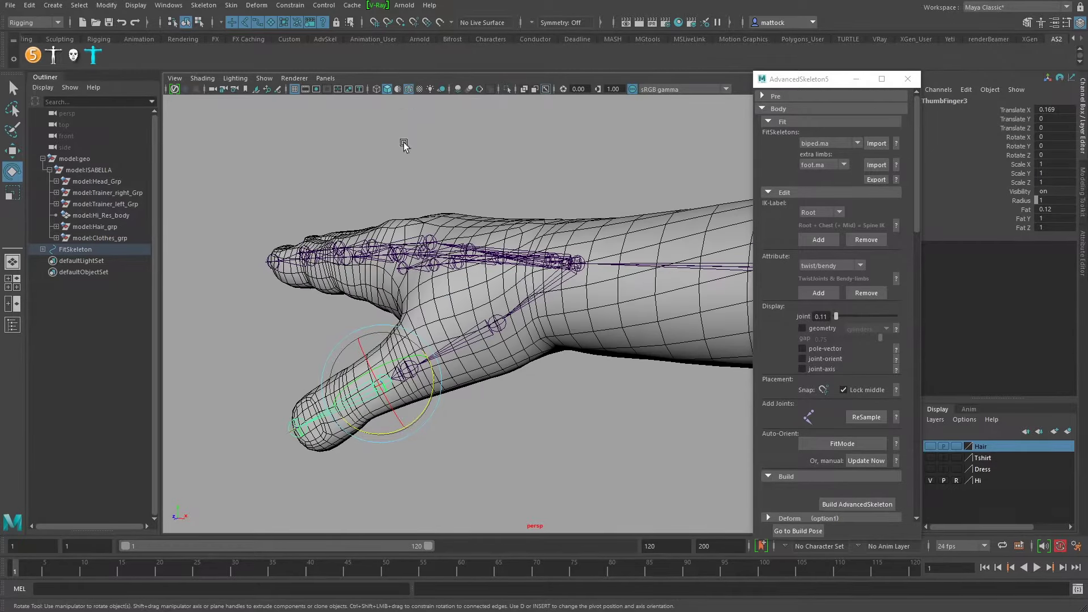
left_click_drag(461, 379, 495, 376, "alt")
key("w")
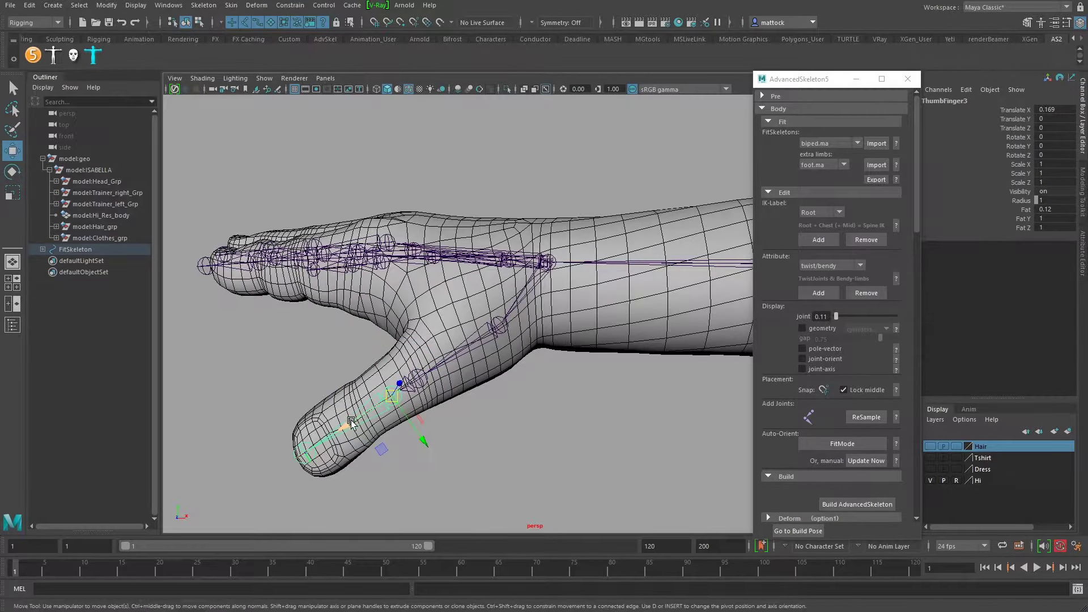
left_click_drag(352, 423, 327, 435)
left_click_drag(407, 392, 410, 394, "alt")
left_click(282, 474)
left_click_drag(236, 493, 247, 488)
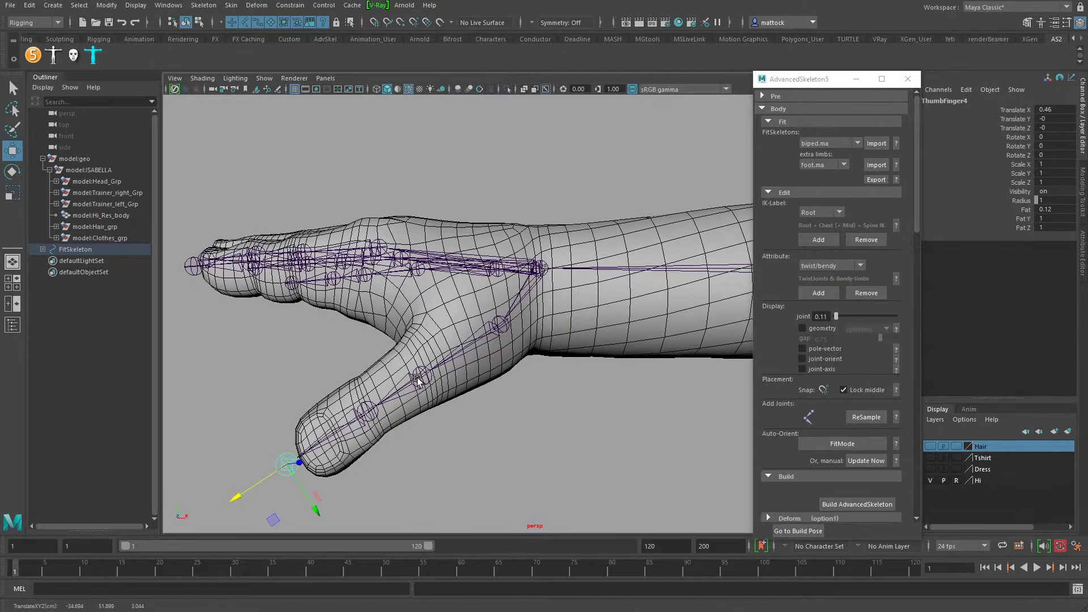
- Rotate the thumb's second joint slightly inward so the outer joints line up better with the thumb mesh
left_click_drag(417, 381, 554, 424, "alt")
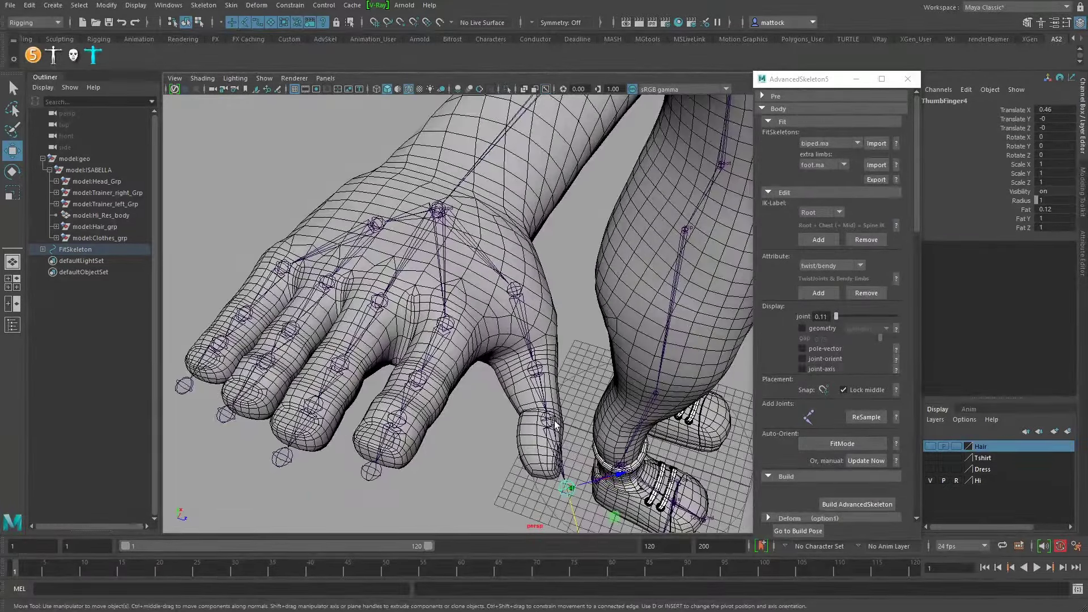
left_click(543, 383)
key("e")
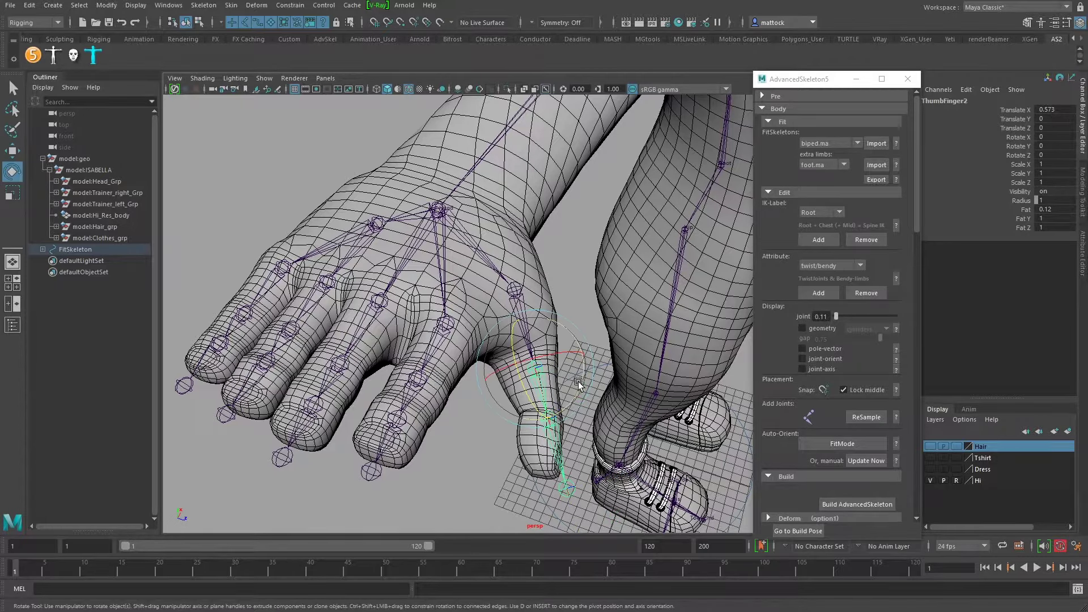
left_click_drag(578, 386, 581, 391)
left_click(589, 314)
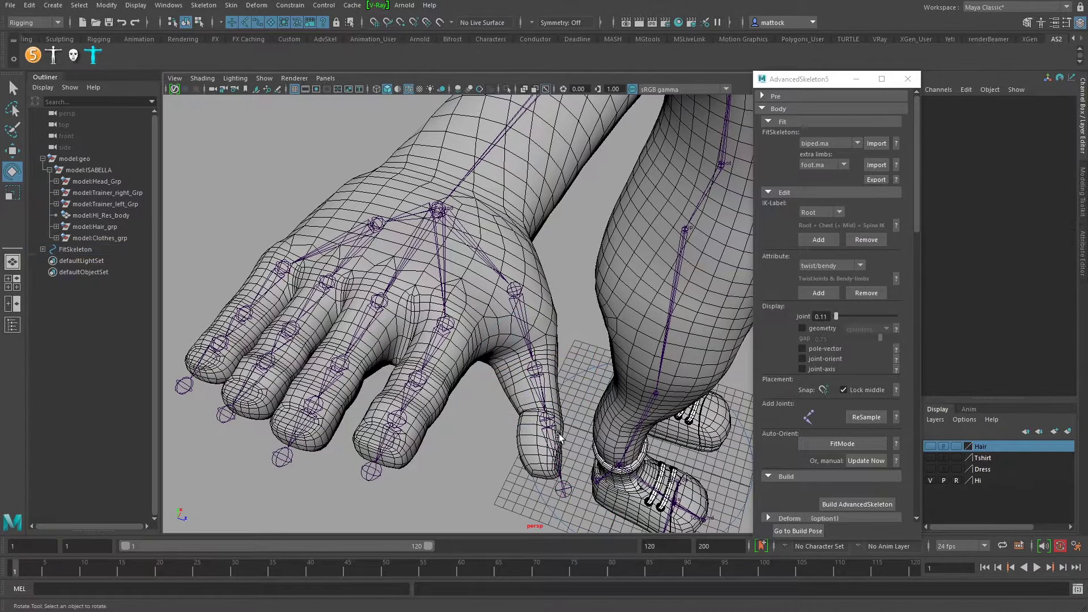
- Rotate the thumb's third joint to about 11.54 in Rotate Y so the tip joint follows the thumb mesh
left_click(565, 434)
left_click_drag(583, 428, 587, 433)
right_click_drag(579, 386, 510, 431, "alt")
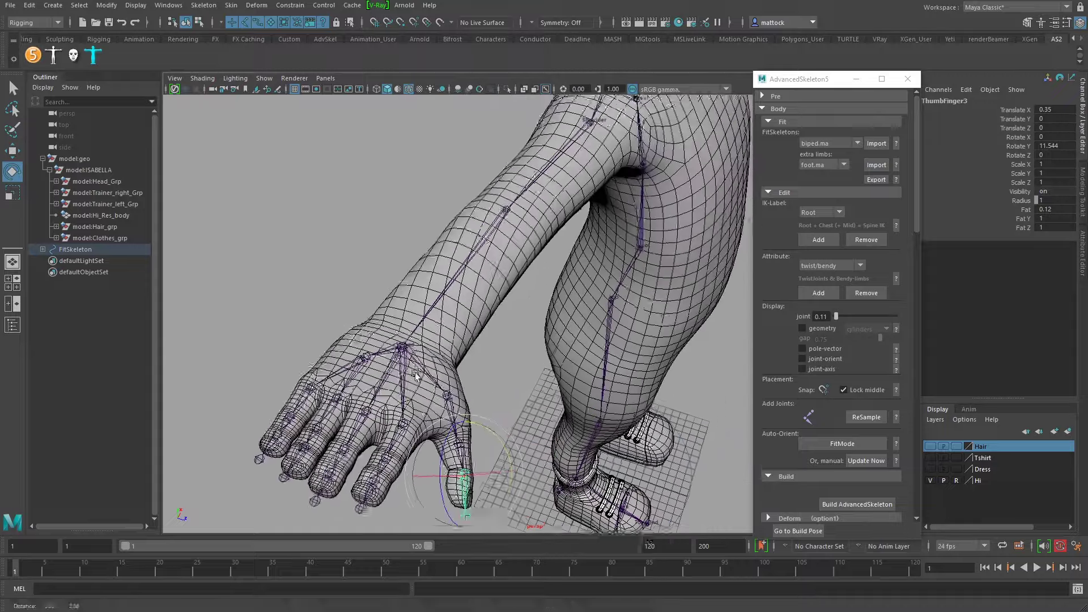
- Examine the skeleton's placement in the arm, torso, head and legs from several angles
left_click_drag(731, 431, 661, 329, "alt")
middle_click_drag(661, 328, 499, 335, "alt")
right_click_drag(499, 334, 459, 309, "alt")
left_click_drag(459, 309, 590, 372, "alt")
right_click_drag(594, 369, 502, 297, "alt")
left_click_drag(502, 297, 318, 315, "alt")
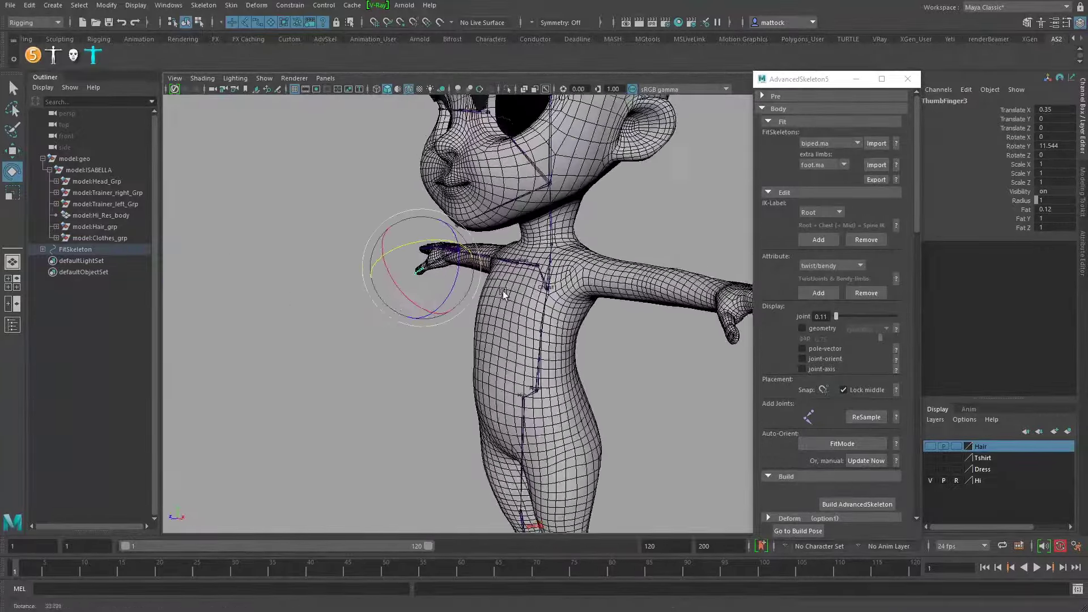
right_click_drag(527, 323, 491, 329, "alt")
left_click_drag(491, 328, 529, 330, "alt")
right_click_drag(530, 331, 490, 335, "alt")
left_click_drag(491, 335, 418, 388, "alt")
- In the side view, raise the Toes joint inside the shoe to about 0.723 in Translate X
key("space")
key("space")
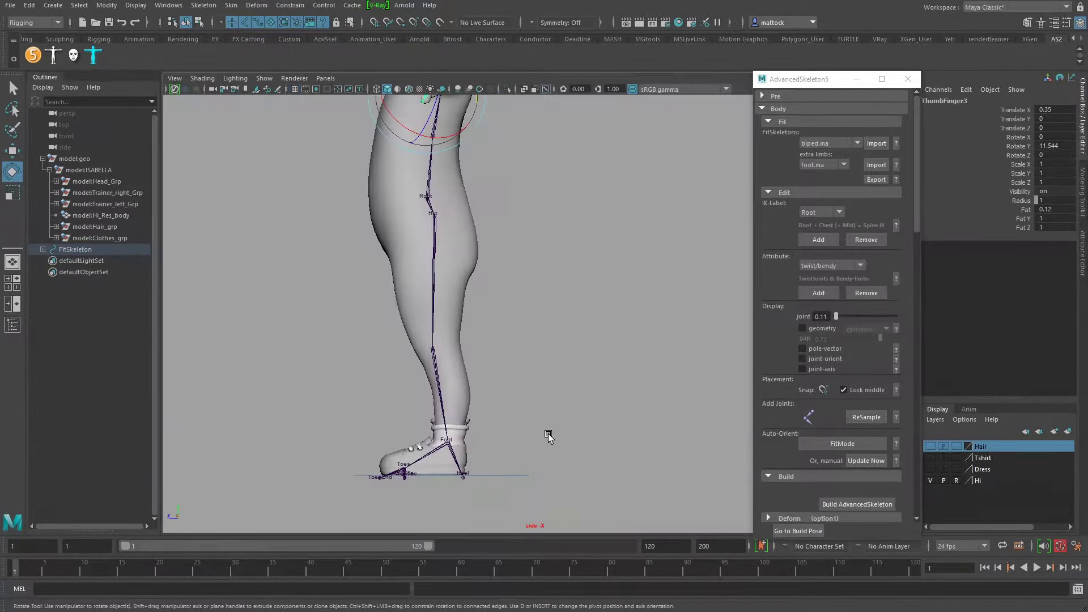
scroll(548, 437, "up", 6)
scroll(556, 363, "up", 3)
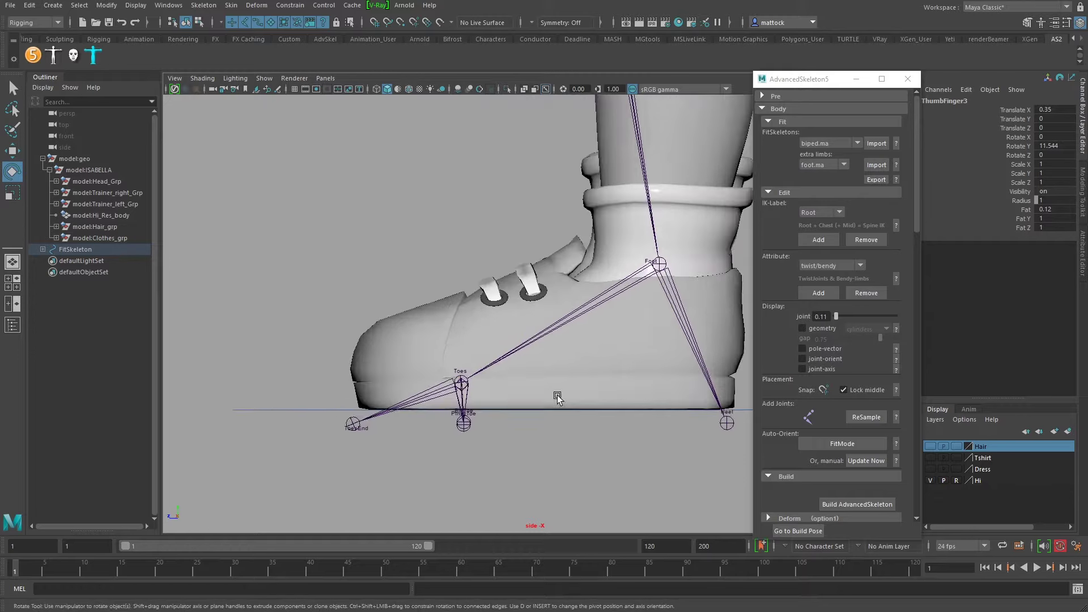
left_click(470, 384)
key("w")
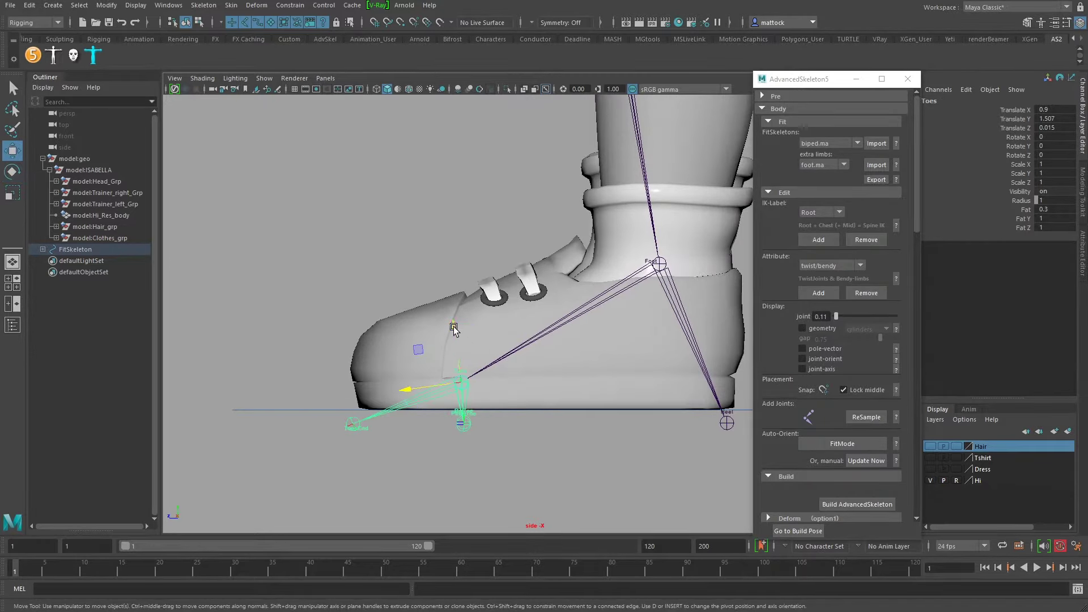
key("w")
left_click_drag(351, 248, 321, 247)
left_click_drag(457, 327, 459, 305)
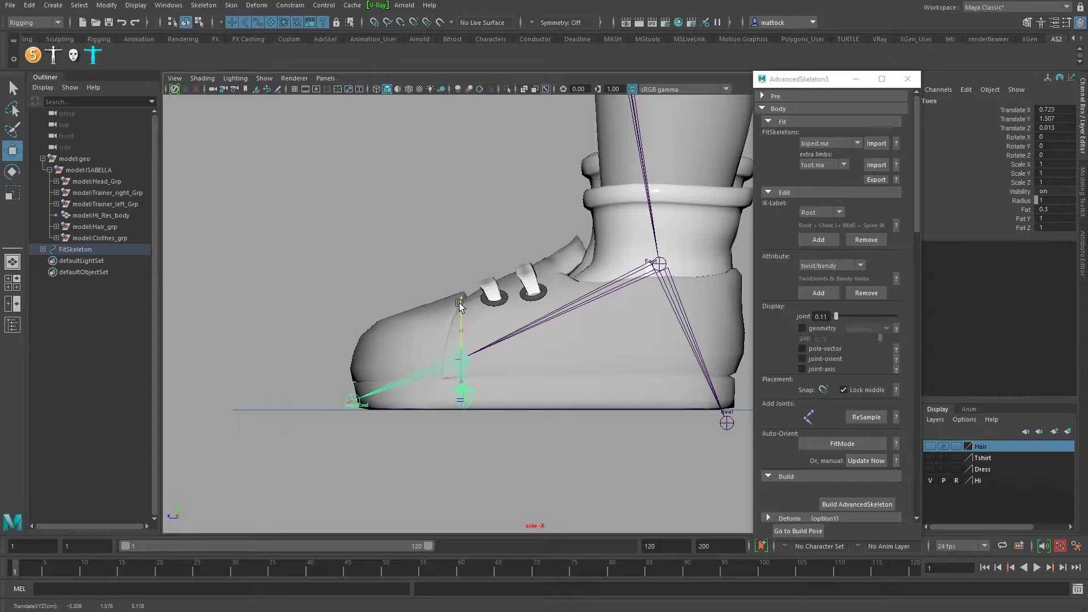
- Raise the Heel joint to the bottom of the shoe's heel, at about 1.093 in Translate X
left_click(723, 422)
middle_click_drag(724, 425, 535, 436, "alt")
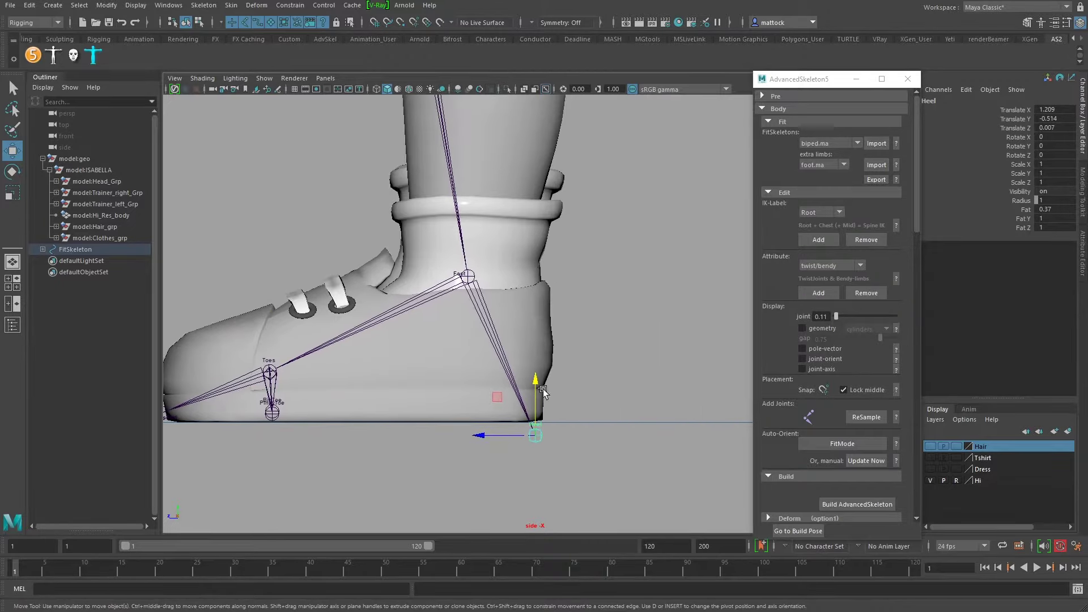
right_click_drag(516, 271, 481, 284, "alt")
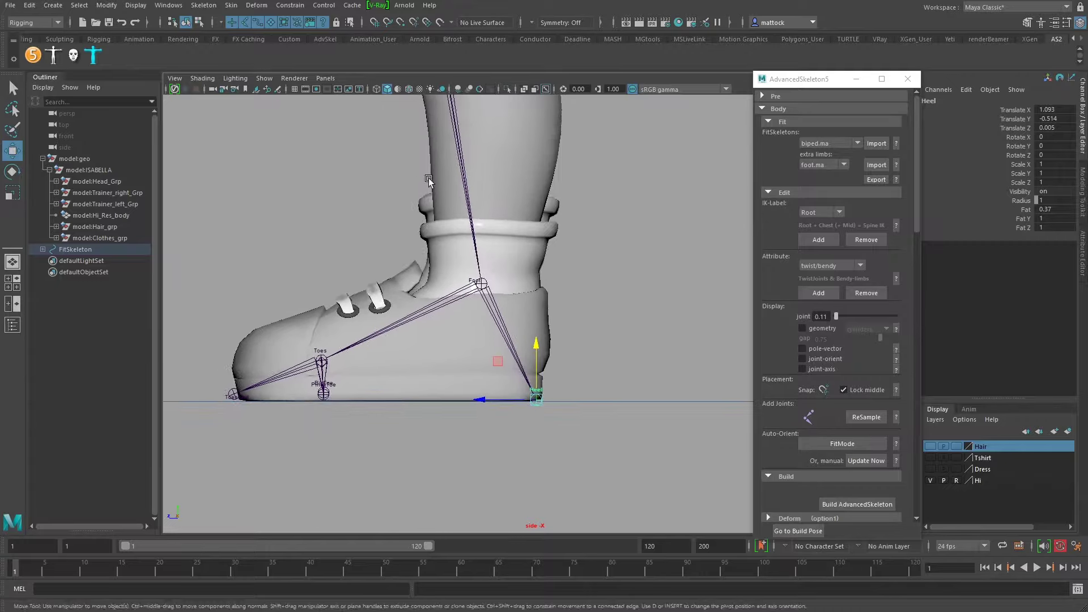
- Show the wireframe overlay and nudge the Knee joint slightly up the leg to about 4.467 in Translate X, checking it from the front
middle_click_drag(533, 99, 505, 313, "alt")
right_click_drag(505, 313, 416, 250, "alt")
middle_click_drag(453, 198, 459, 277, "alt")
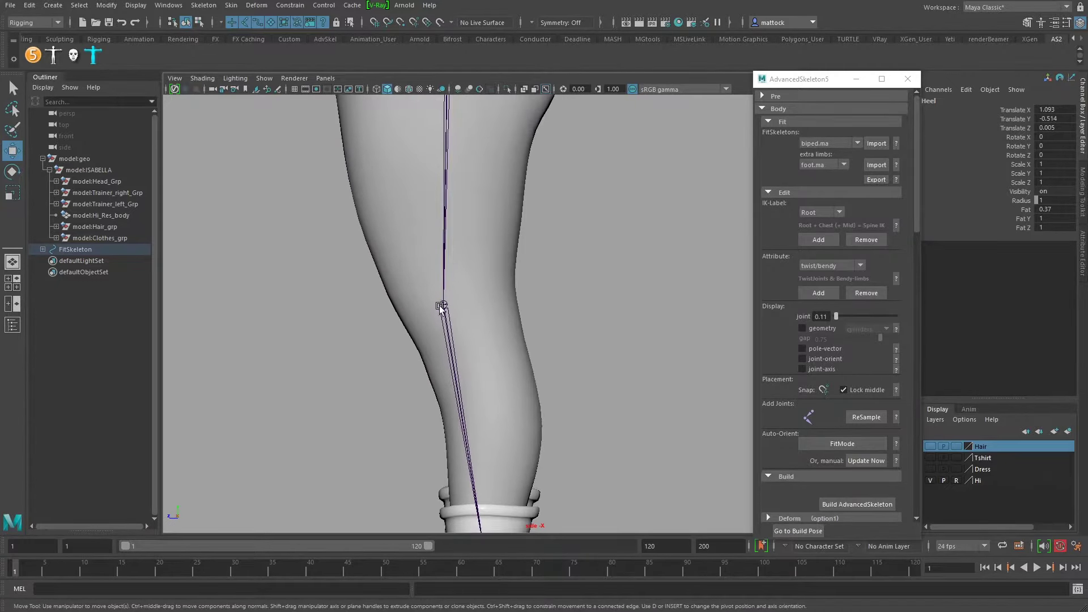
left_click(408, 89)
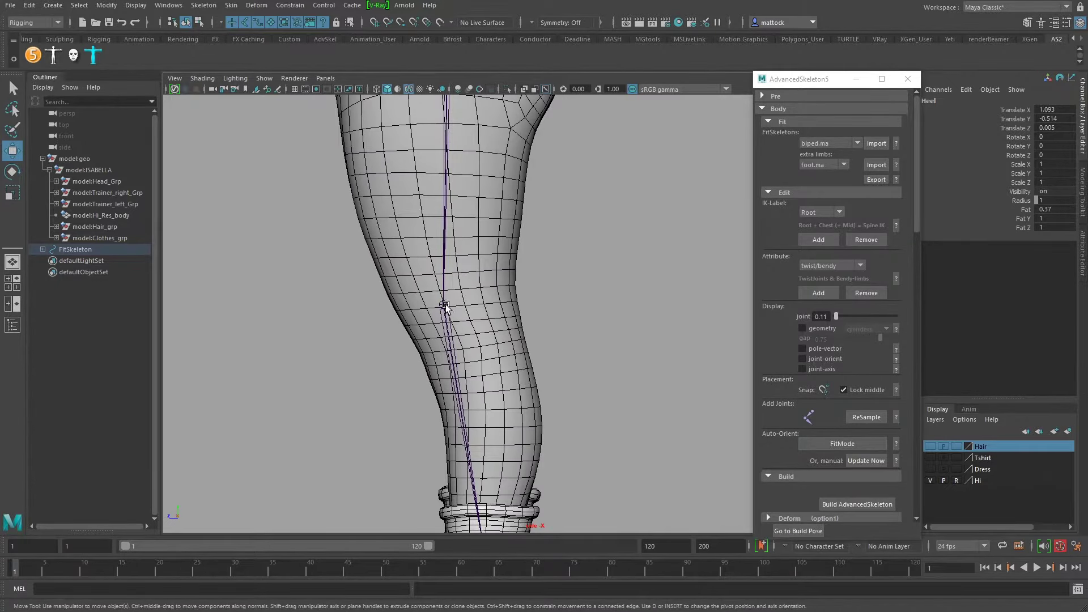
left_click(445, 307)
key("space")
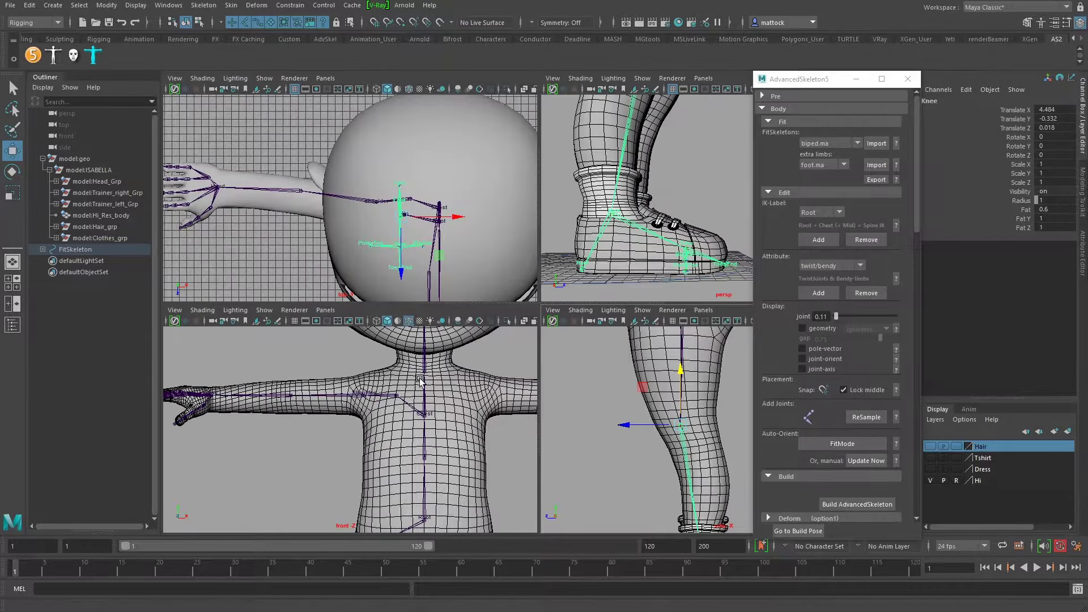
key("space")
right_click_drag(508, 431, 481, 429, "alt")
middle_click_drag(481, 432, 481, 309, "alt")
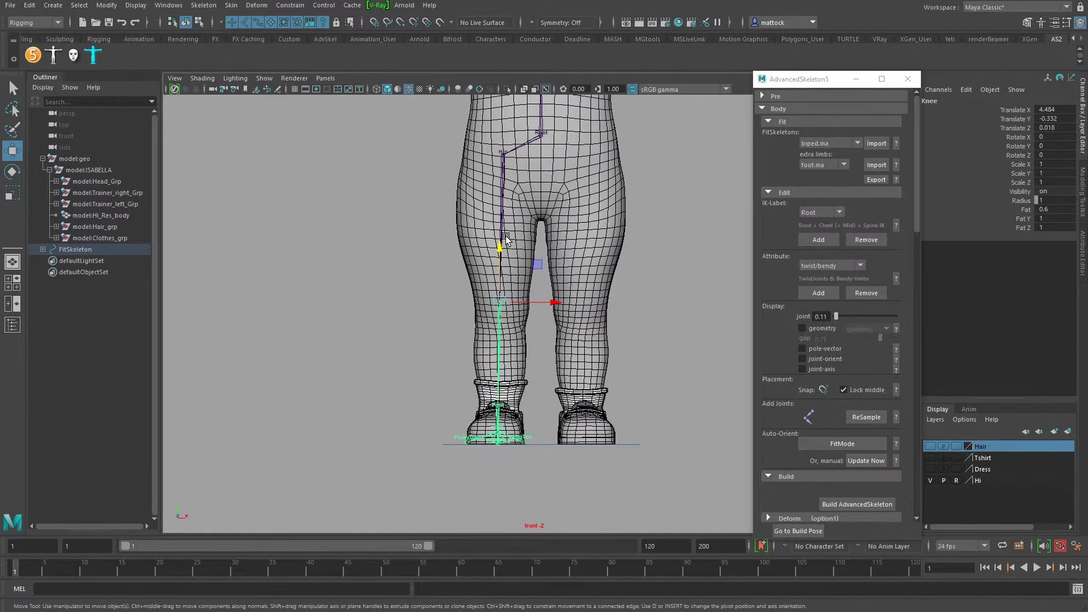
key("d")
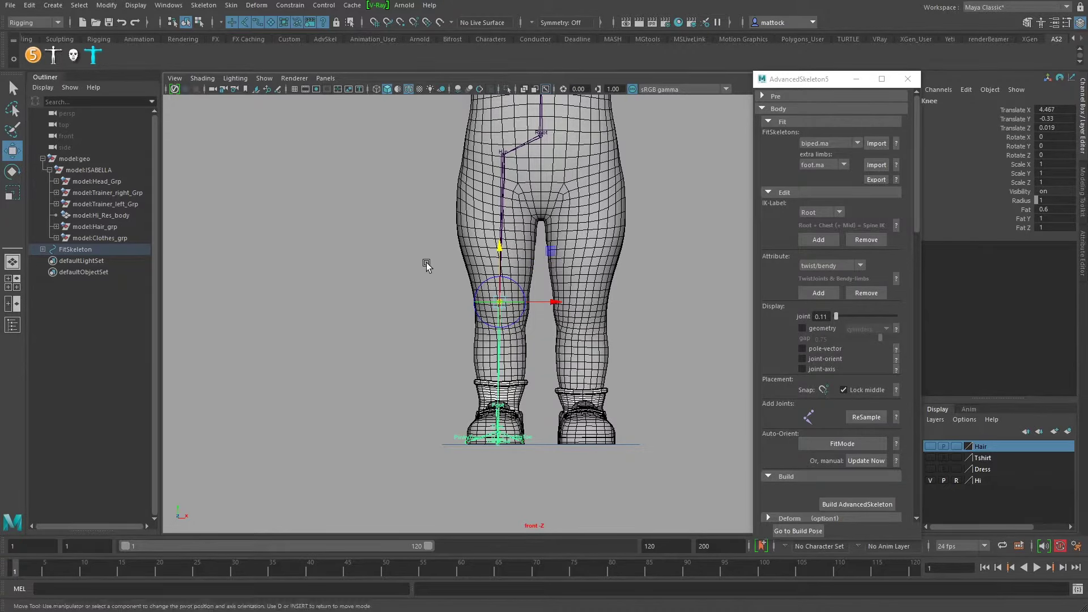
left_click(427, 264)
- Inspect the joint placement in the torso, arm and head from the front and in perspective
right_click_drag(426, 264, 363, 249, "alt")
middle_click_drag(431, 216, 401, 349, "alt")
right_click_drag(237, 337, 432, 371, "alt")
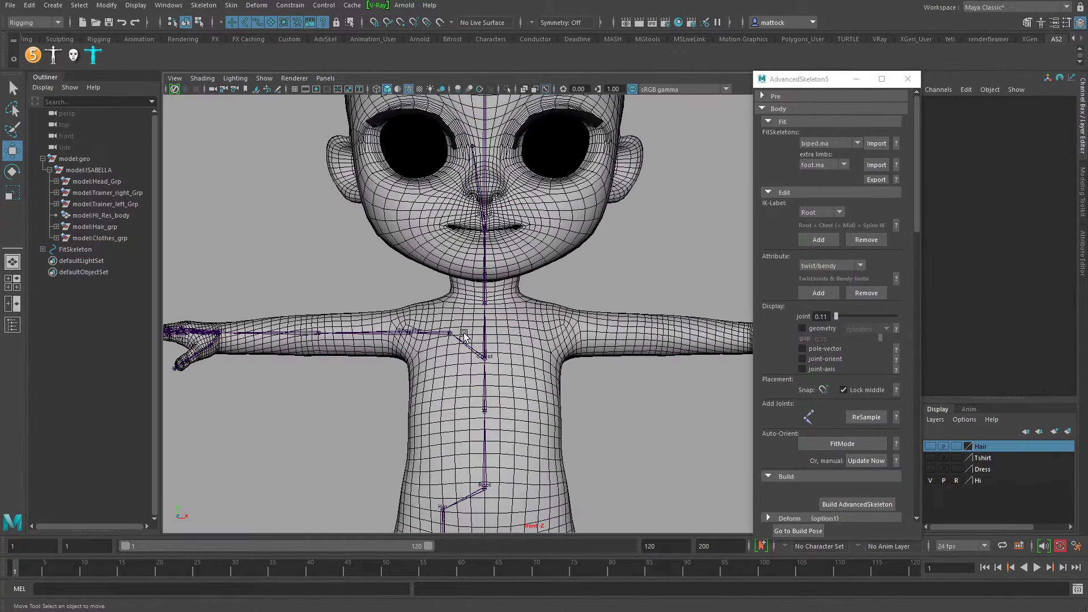
key("space")
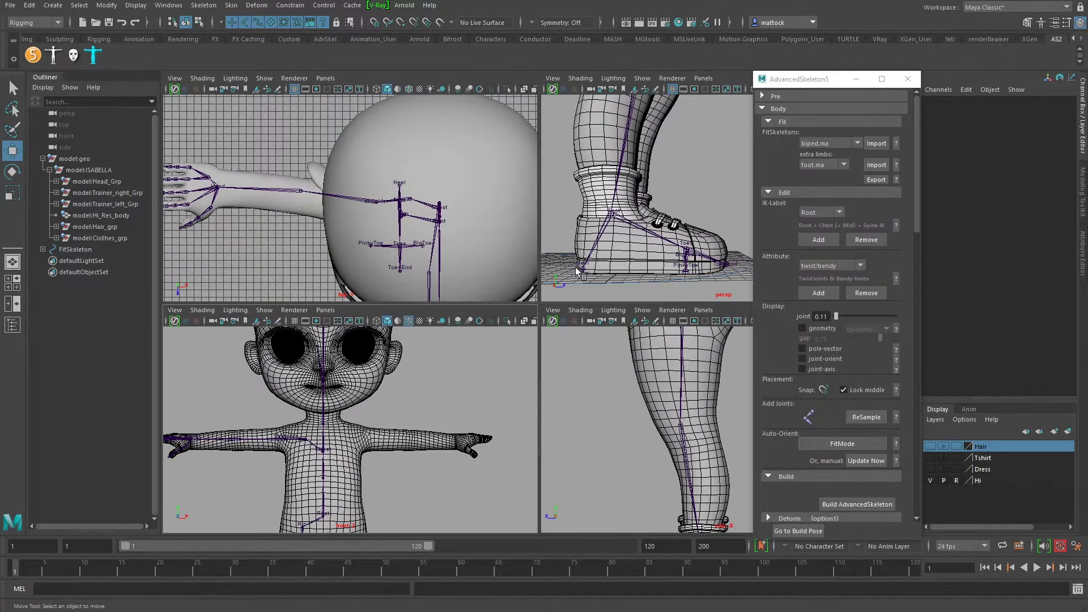
key("space")
key("space")
key("space")
middle_click_drag(510, 196, 501, 323, "alt")
left_click_drag(501, 323, 385, 294, "alt")
middle_click_drag(318, 261, 242, 346, "alt")
right_click_drag(242, 346, 519, 324, "alt")
left_click_drag(342, 368, 229, 334, "alt")
right_click_drag(229, 335, 293, 279, "alt")
- Shift the Eye joint sideways towards the character's right eye, to about -0.697 in Translate Z
left_click(293, 279)
left_click_drag(299, 314, 441, 302, "alt")
left_click_drag(539, 269, 509, 268)
right_click_drag(520, 315, 334, 311, "alt")
left_click_drag(335, 312, 315, 286, "alt")
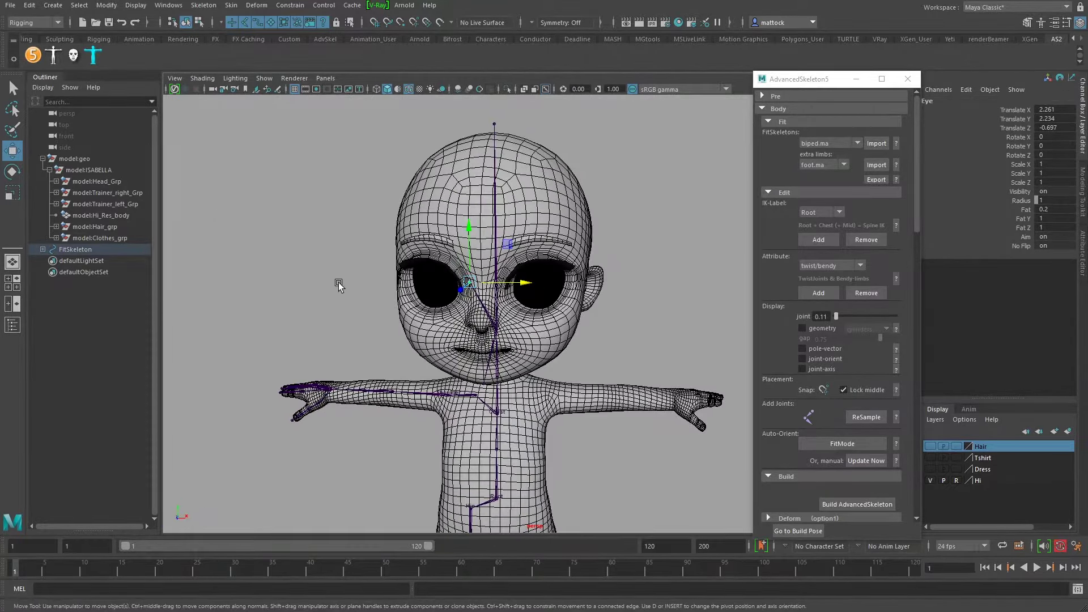
- Save the scene as Isabella_rig_v01 in the characterRigs/Isabella folder and turn off the wireframe overlay
left_click(10, 6)
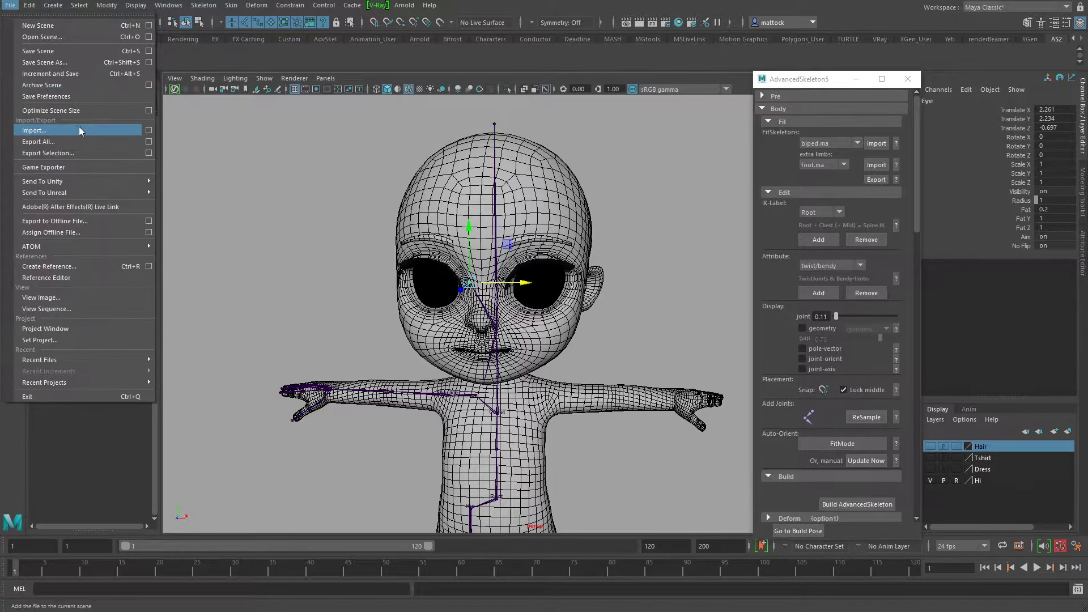
left_click(46, 63)
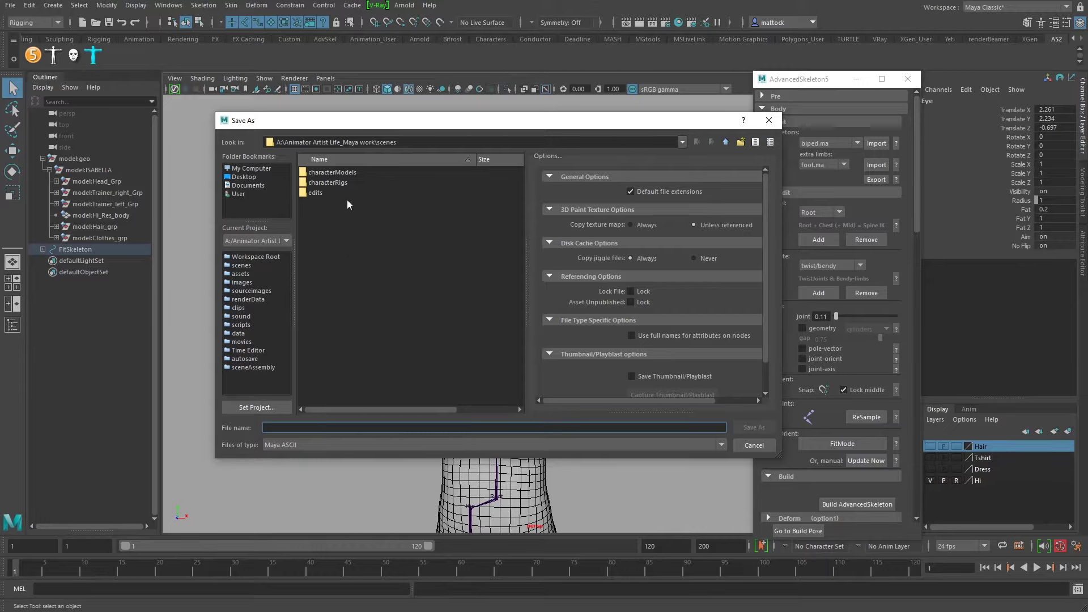
double_click(335, 182)
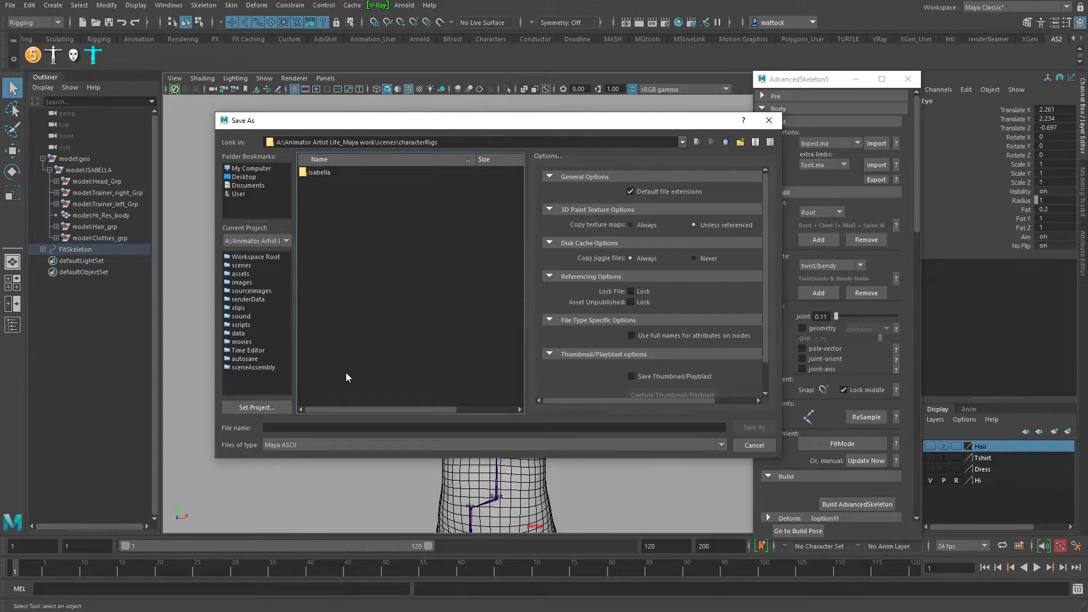
double_click(318, 173)
left_click(307, 427)
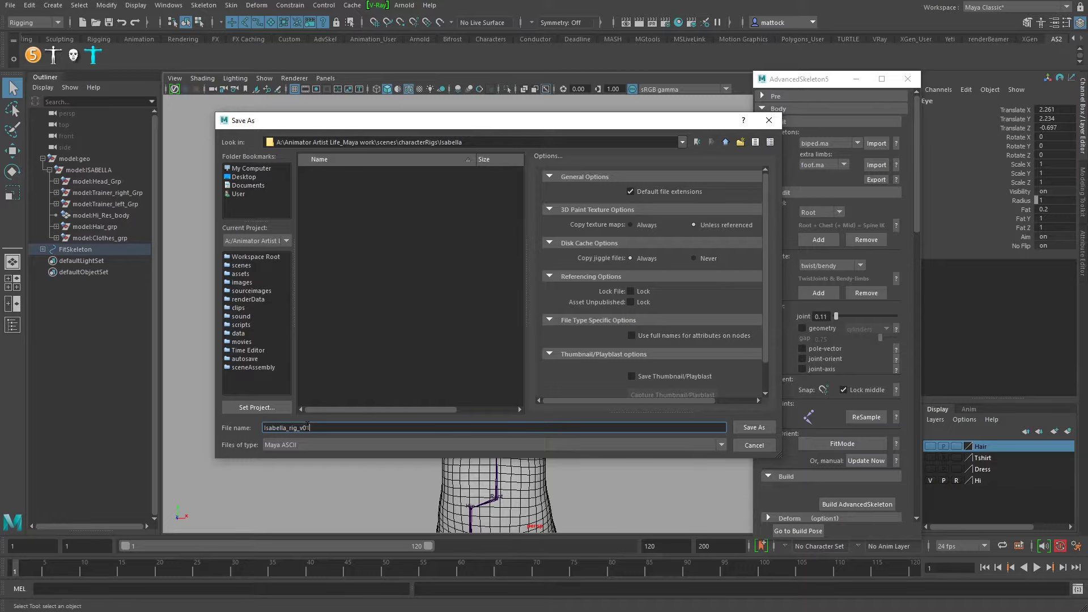
key("Return")
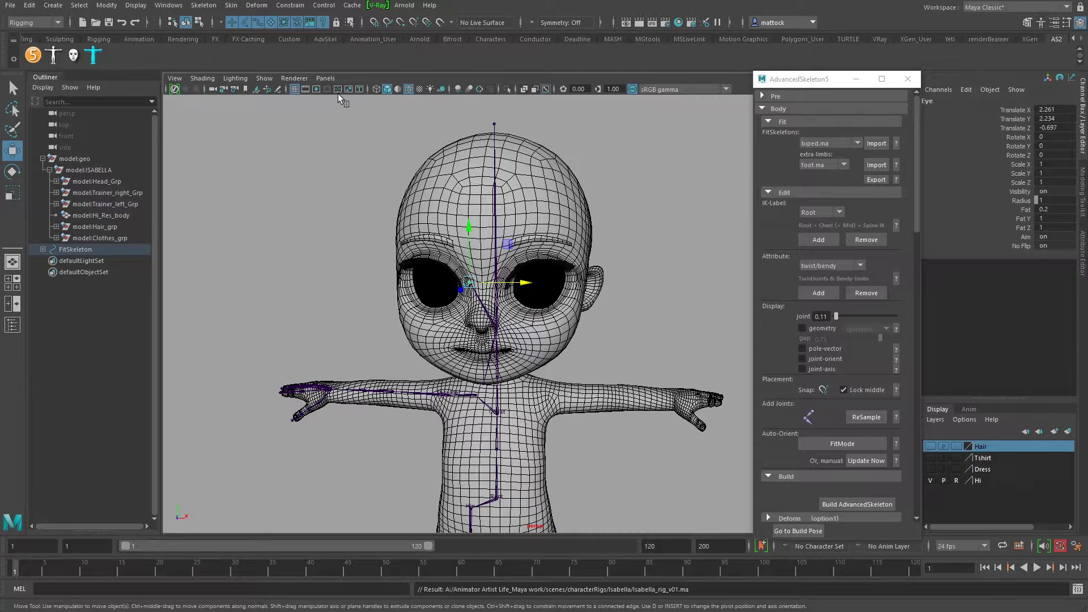
left_click(407, 89)
scroll(395, 199, "down", 3)
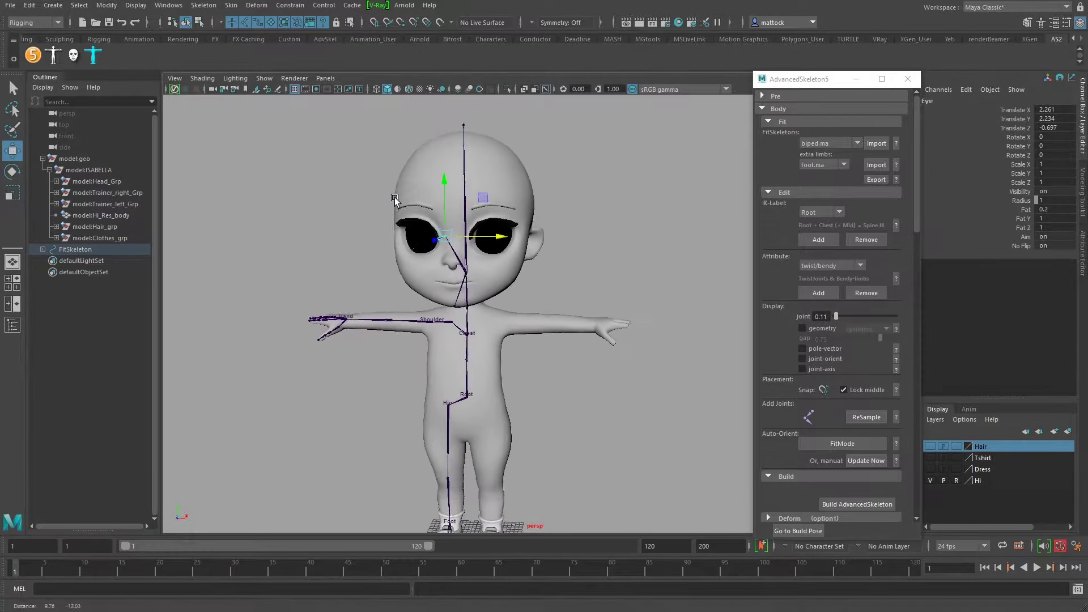
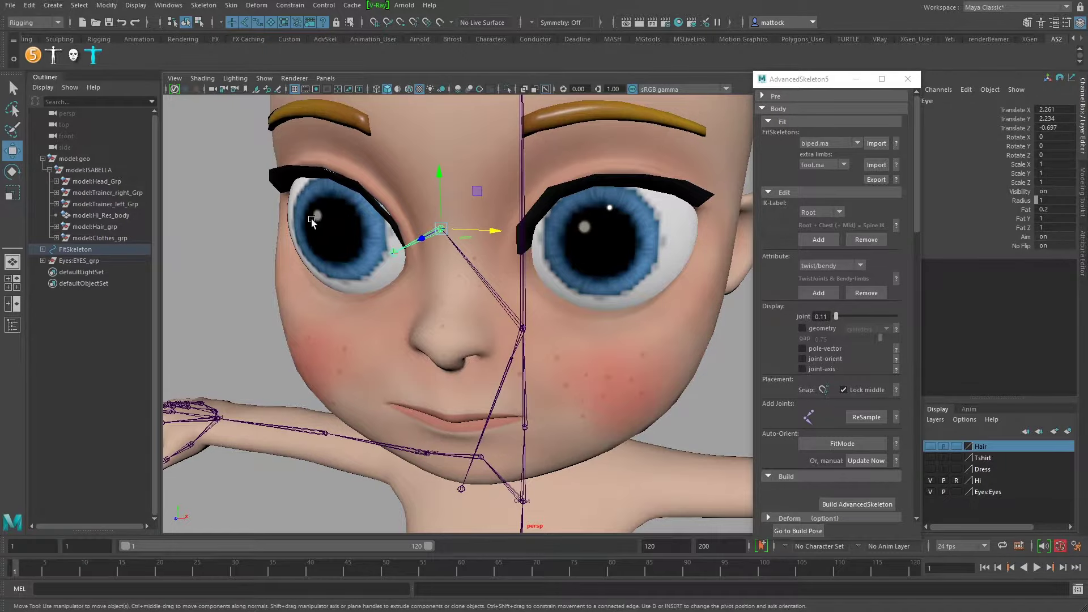
- Frame the Eye joint in the side view and hide the Hi body layer to expose the eyeball
key("space")
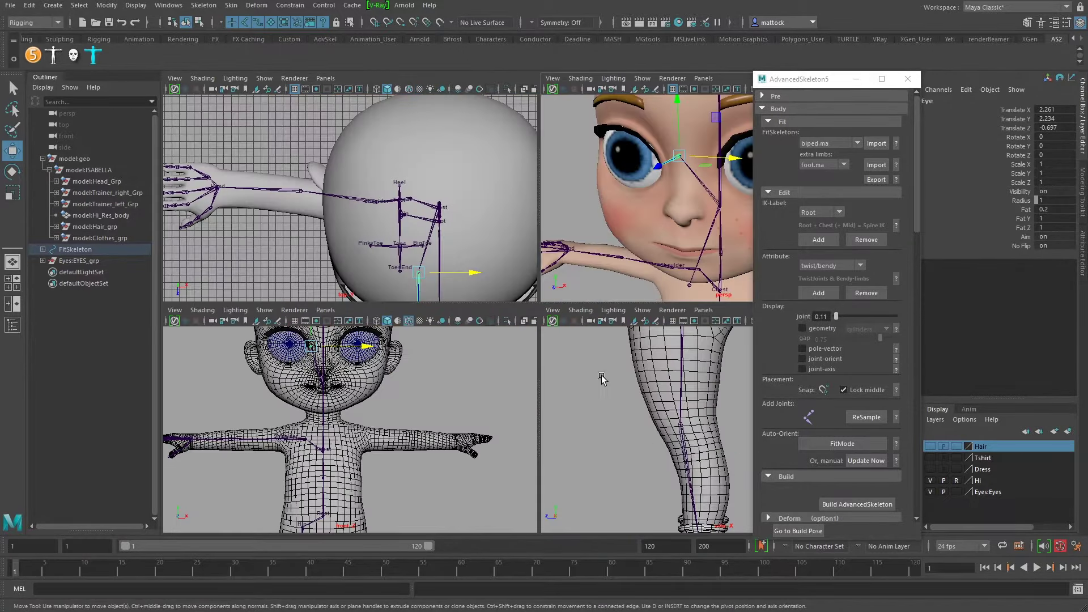
key("space")
right_click_drag(574, 333, 559, 223, "alt")
middle_click_drag(559, 223, 435, 458, "alt")
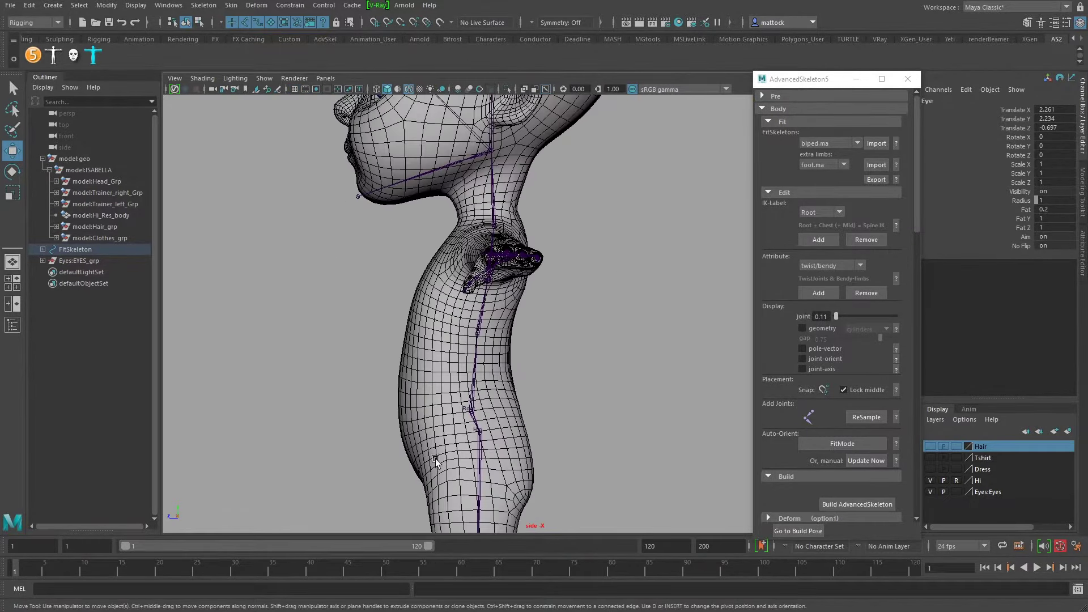
middle_click_drag(500, 255, 500, 473, "alt")
right_click_drag(306, 352, 482, 343, "alt")
middle_click_drag(364, 320, 448, 332, "alt")
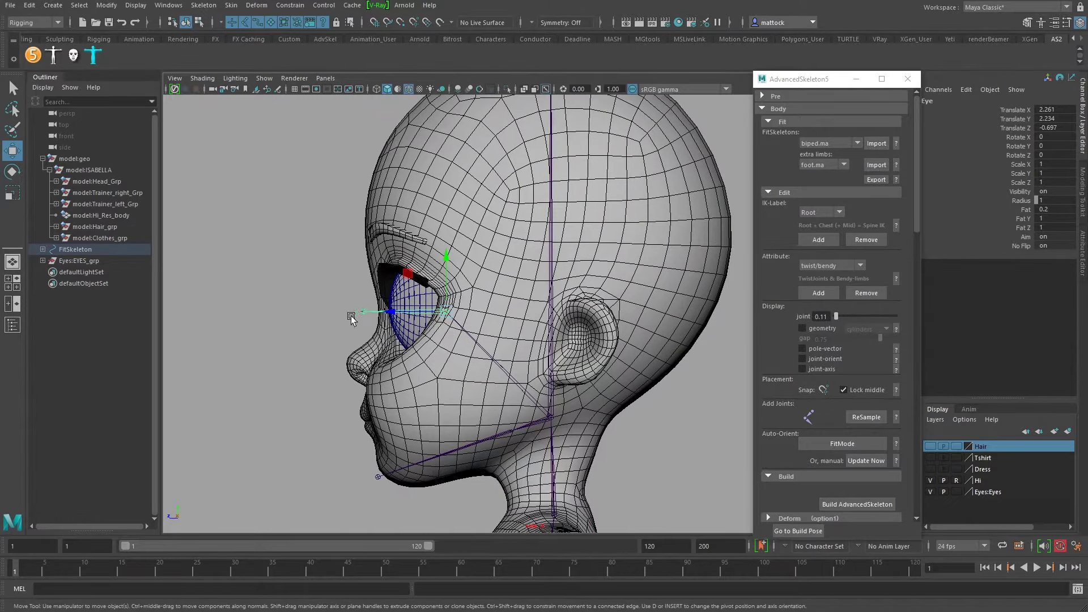
right_click_drag(352, 317, 515, 333, "alt")
right_click_drag(593, 313, 522, 314, "alt")
middle_click_drag(490, 313, 443, 311, "alt")
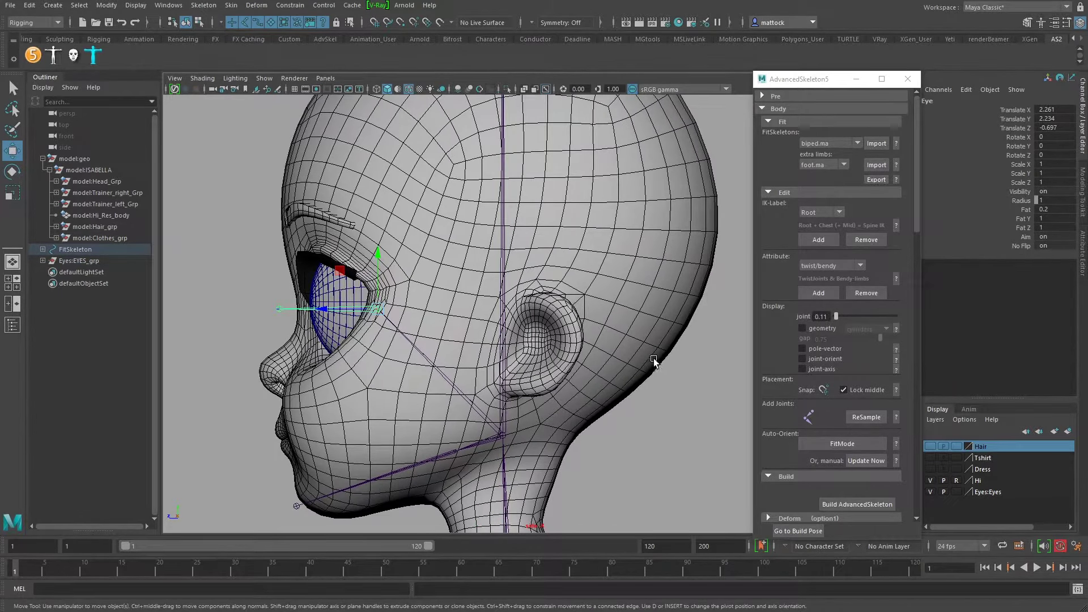
left_click(930, 480)
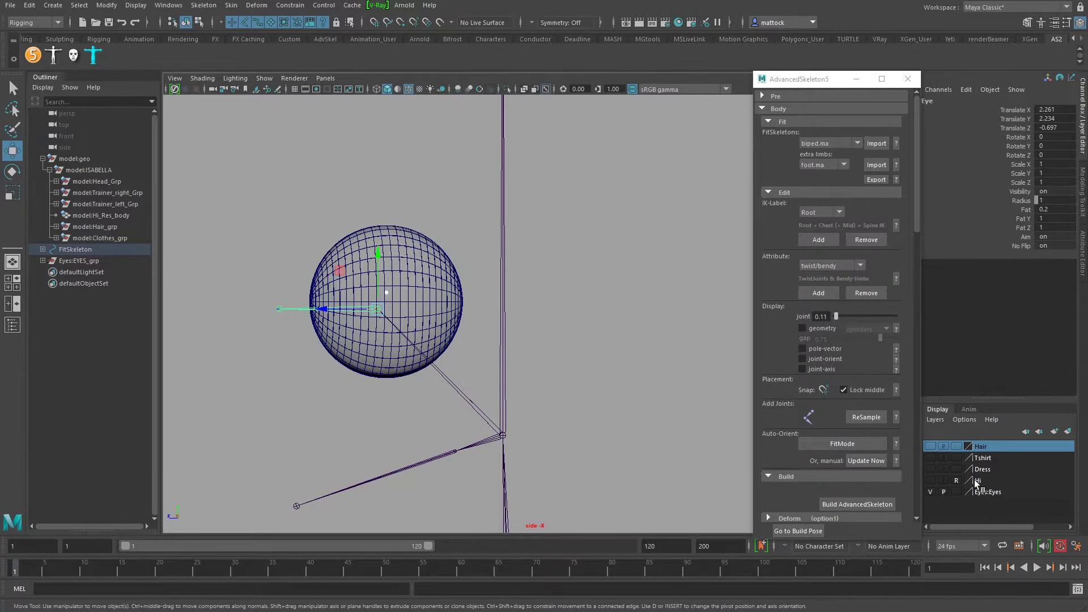
- Switch to wireframe display and move the Eye joint to the eyeball's centre, at about 2.393 in Translate X and 2.071 in Translate Y
right_click_drag(397, 322, 504, 325, "alt")
middle_click_drag(419, 310, 584, 353, "alt")
right_click_drag(397, 381, 484, 384, "alt")
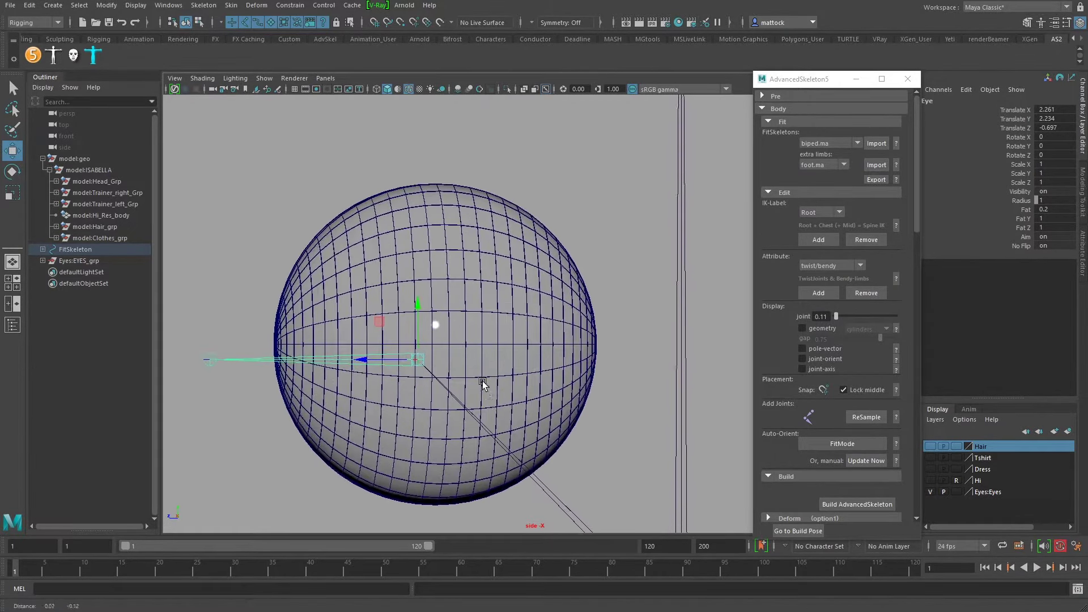
middle_click_drag(483, 384, 463, 336, "alt")
key("4")
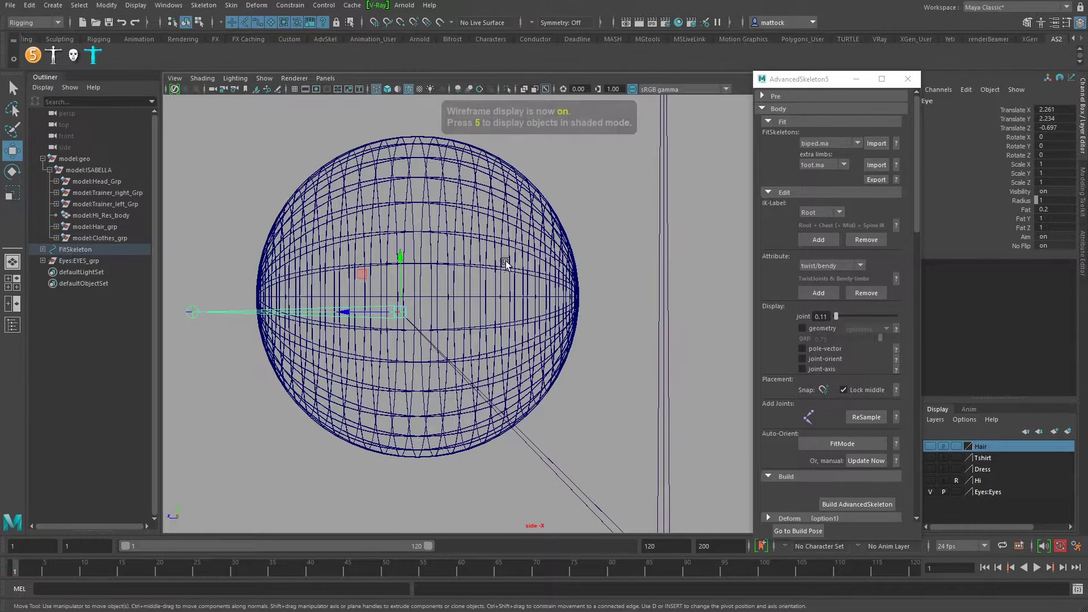
scroll(442, 306, "up", 4)
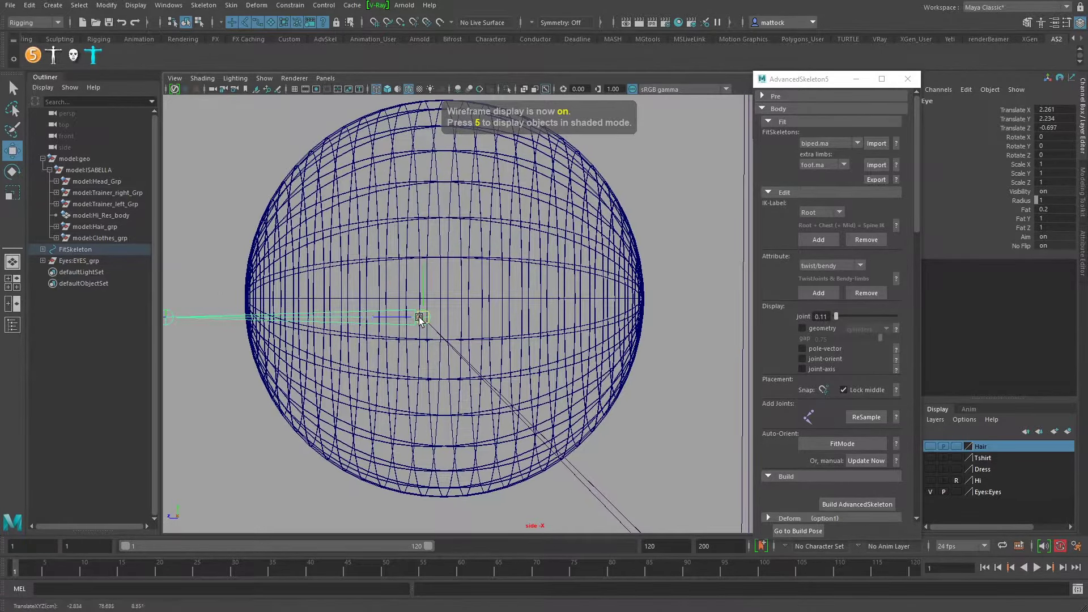
left_click_drag(423, 316, 447, 297)
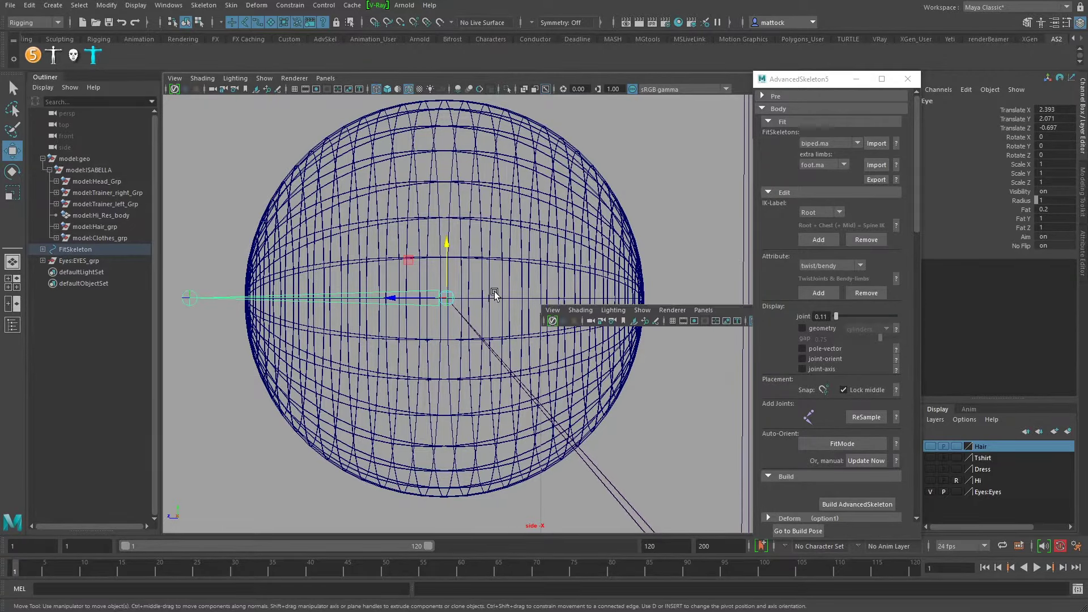
- In the front view, slide the Eye joint sideways to the centre of the character's right eyeball, at about -1.649 in Translate Z
key("space")
key("space")
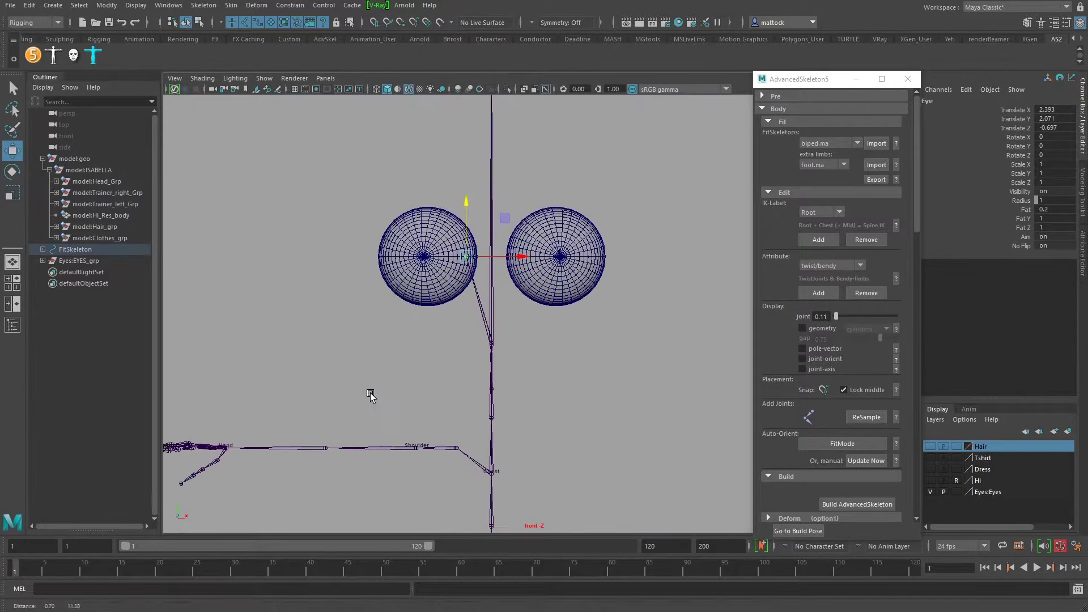
scroll(371, 357, "up", 6)
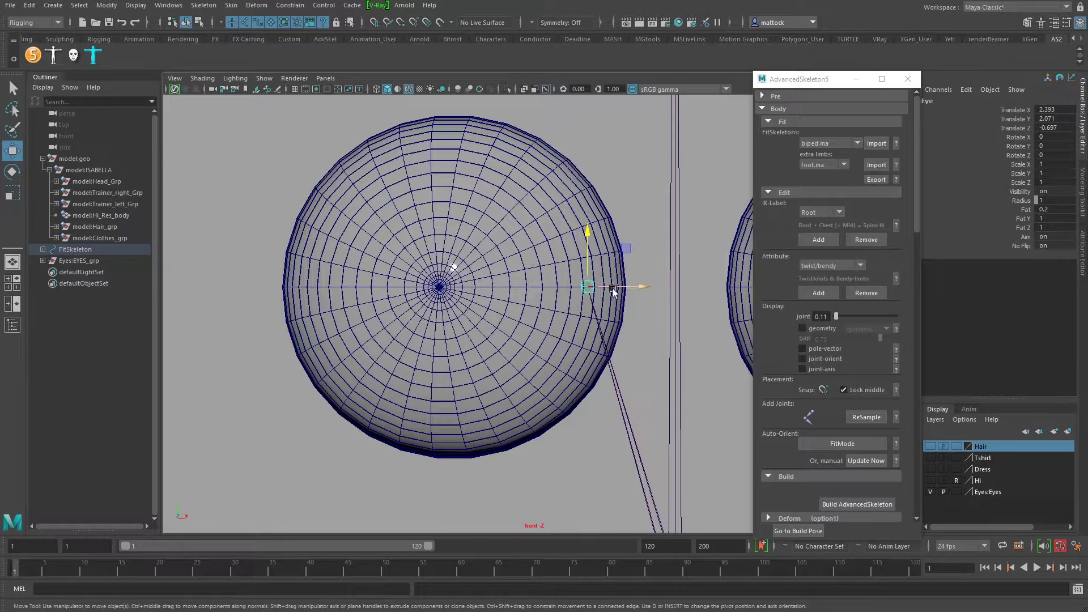
left_click_drag(623, 286, 481, 285)
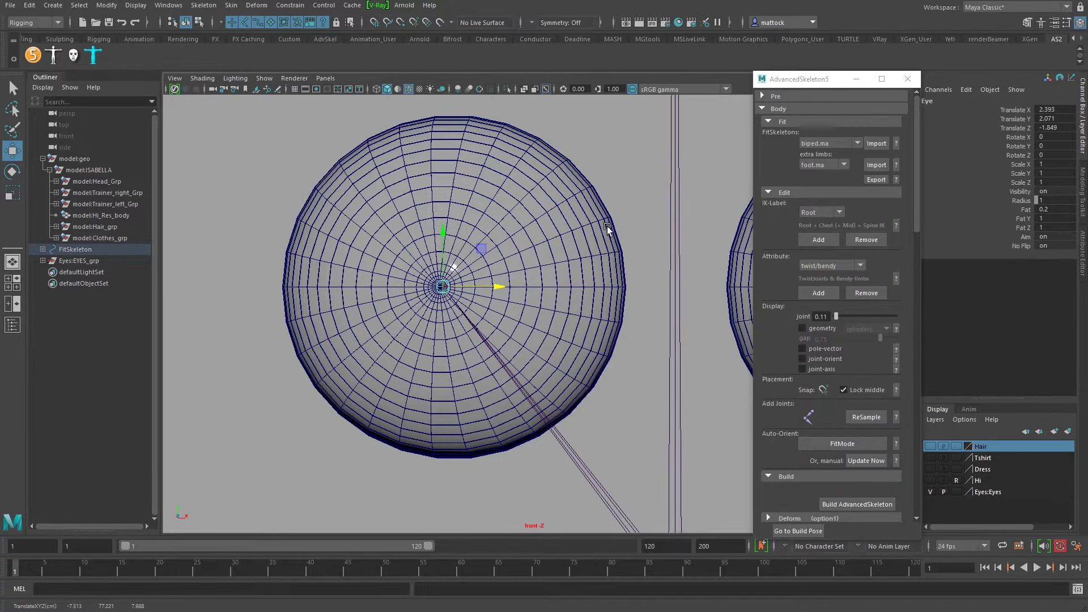
- Select the eyeball on the character's right side in the perspective view and center its pivot
key("space")
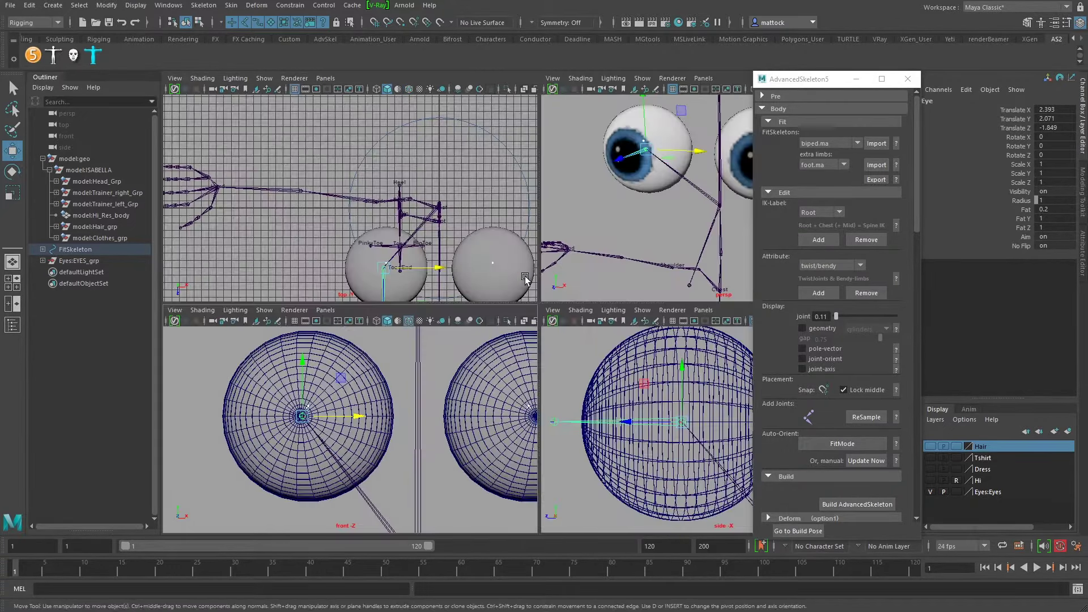
right_click_drag(648, 192, 443, 260, "alt")
key("space")
middle_click_drag(443, 260, 407, 174, "alt")
left_click_drag(406, 173, 425, 229, "alt")
left_click(13, 88)
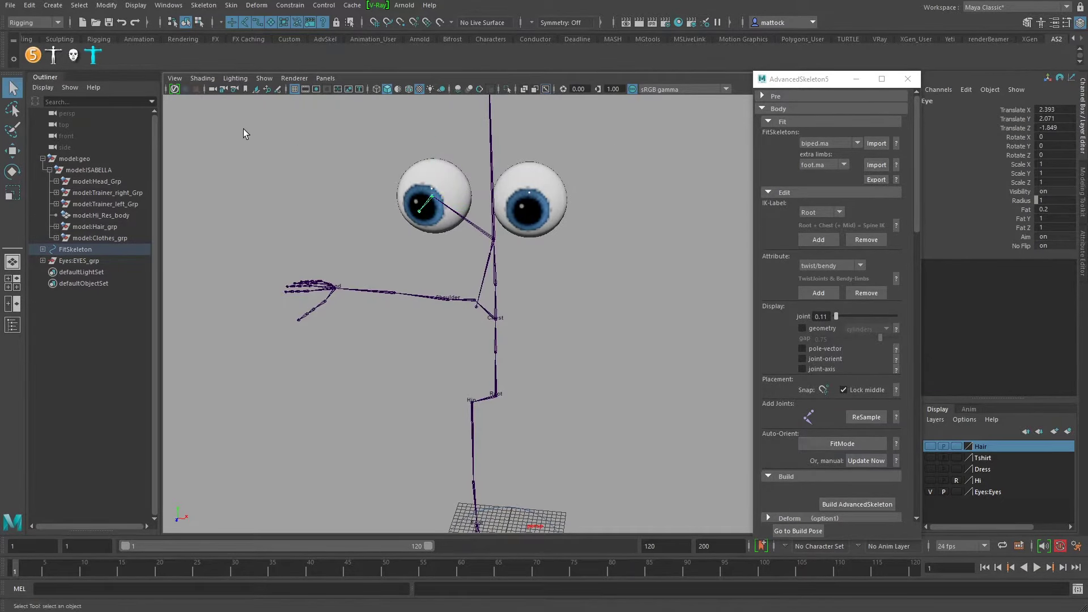
left_click(243, 128)
left_click_drag(443, 175, 563, 308)
key("w")
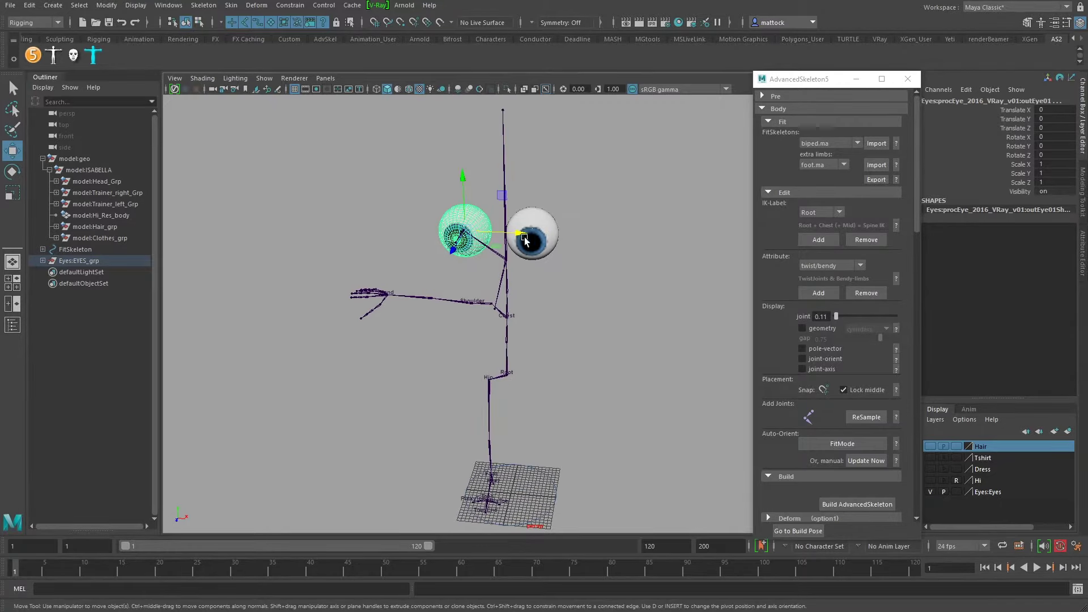
left_click_drag(526, 242, 365, 340, "alt")
left_click_drag(287, 324, 320, 303, "alt")
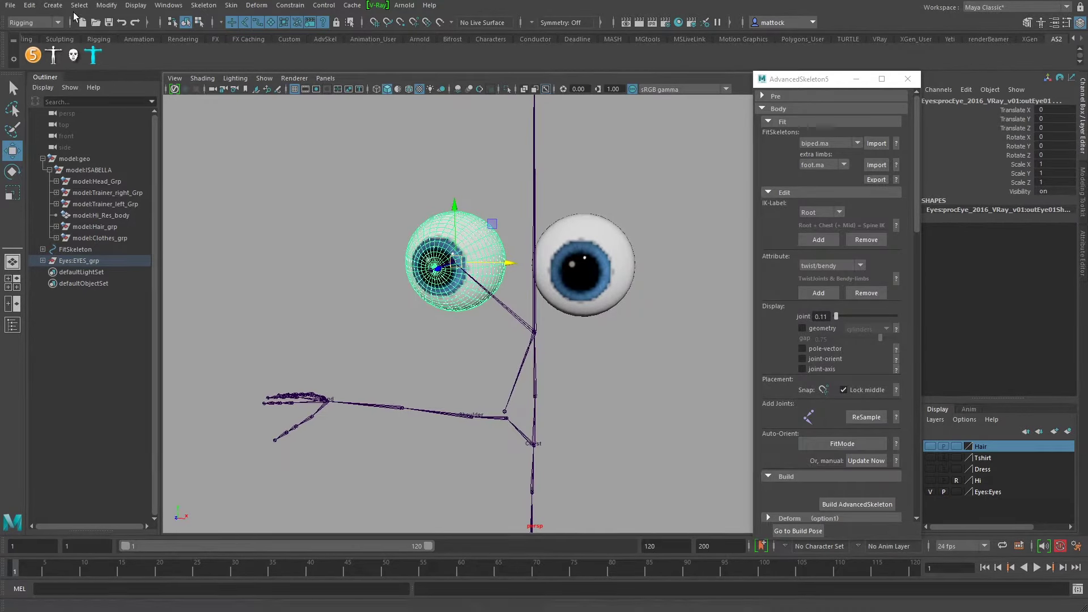
left_click(106, 5)
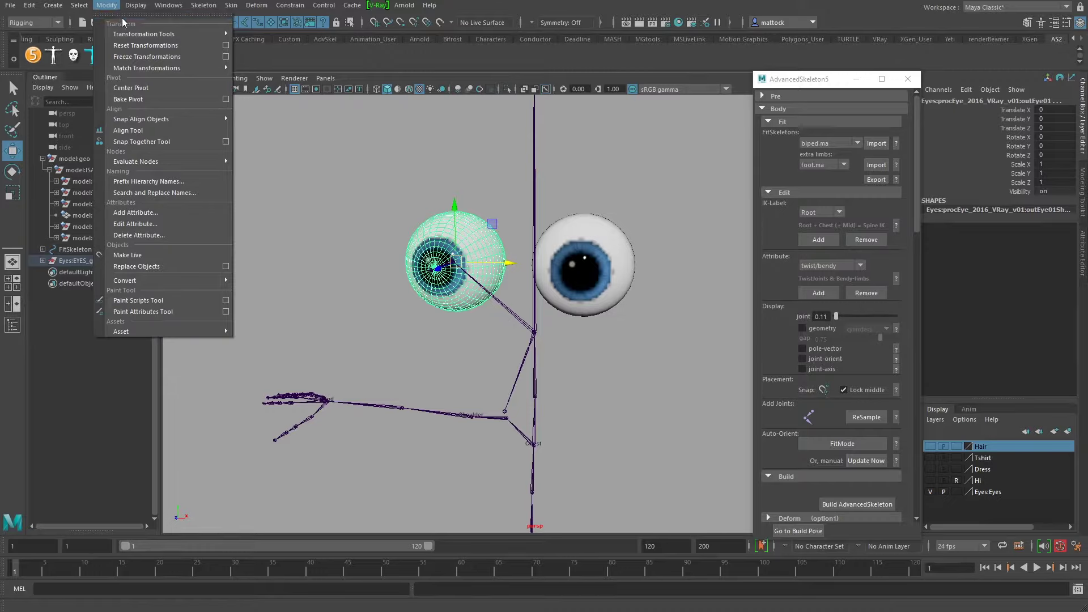
left_click(151, 87)
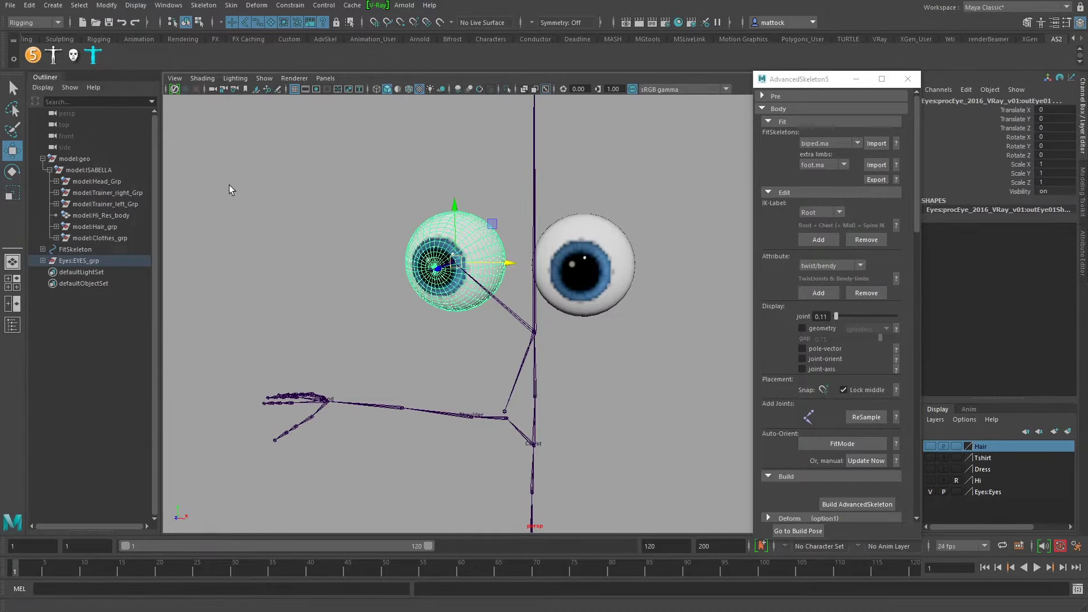
- Switch the perspective view to wireframe and display the local rotation axes of the right eyeball
key("4")
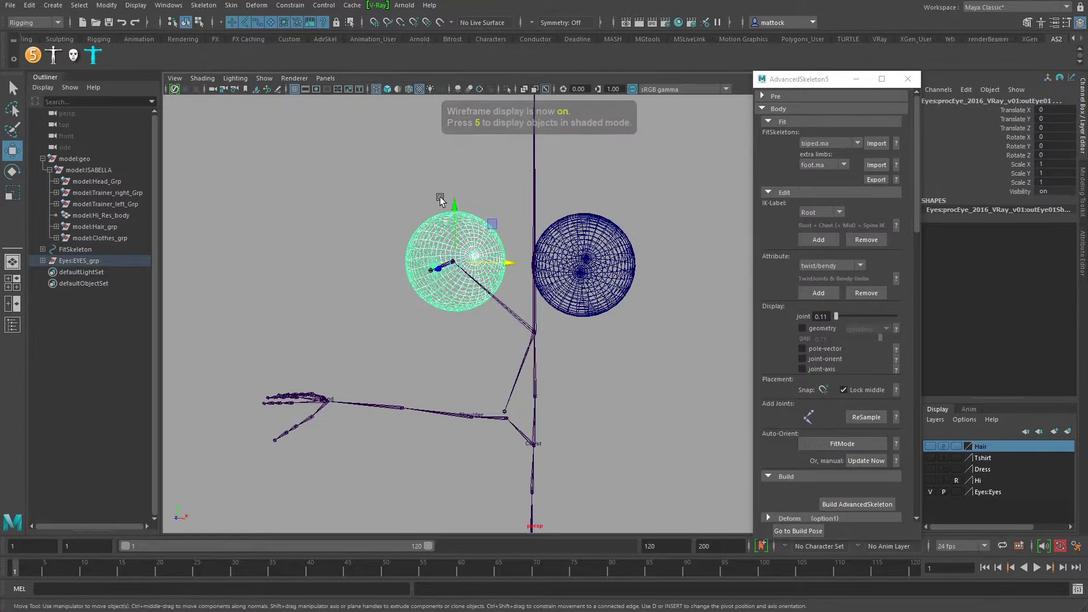
left_click(327, 190)
right_click_drag(328, 190, 429, 258, "alt")
left_click_drag(428, 257, 470, 250, "alt")
right_click_drag(470, 249, 462, 205, "alt")
middle_click_drag(461, 205, 405, 198, "alt")
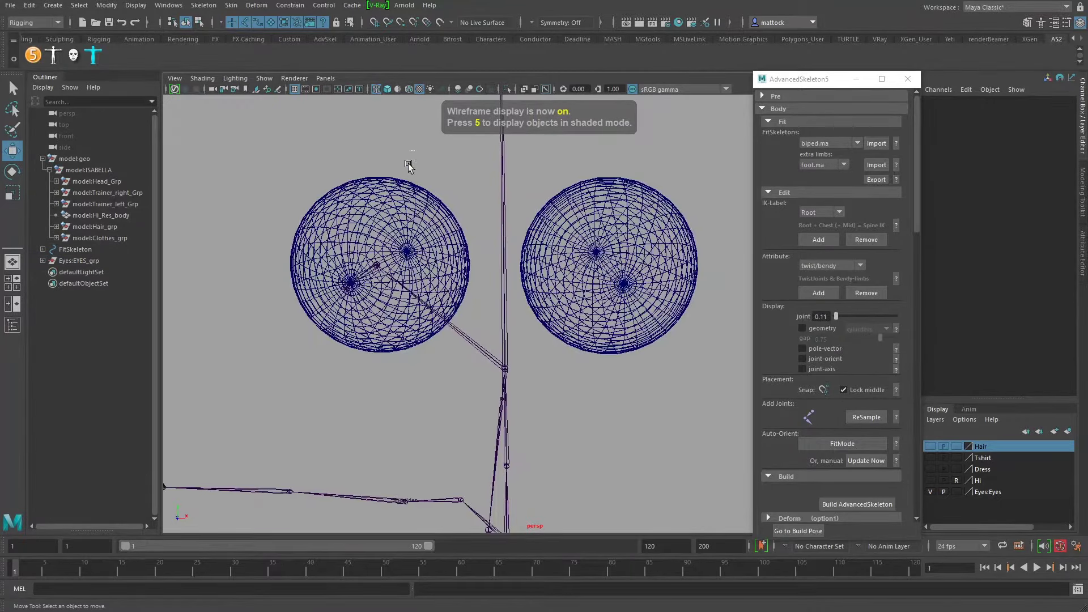
left_click_drag(406, 162, 430, 195)
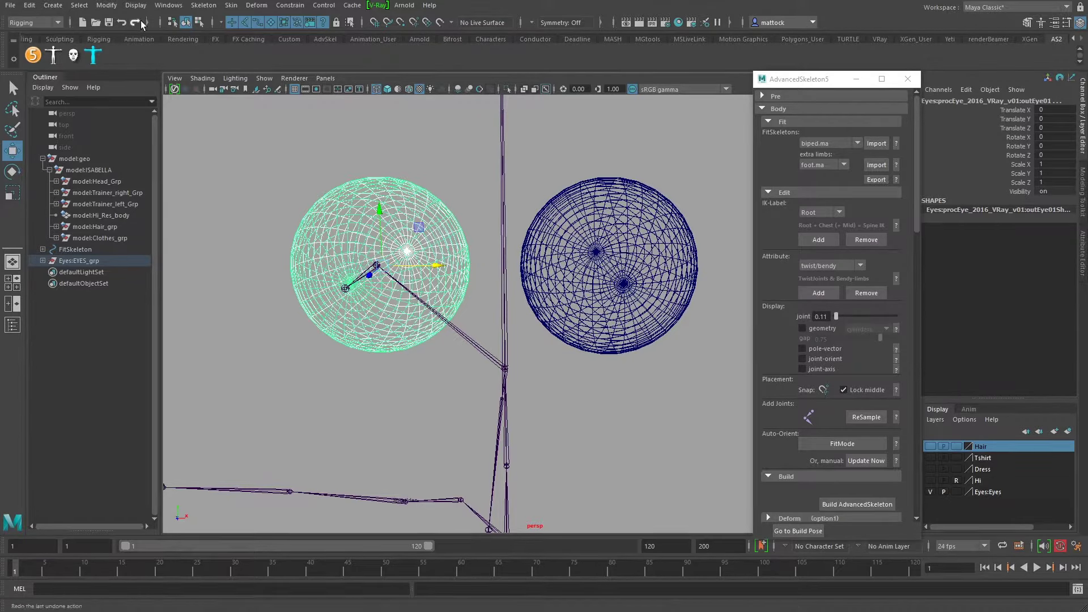
left_click(135, 5)
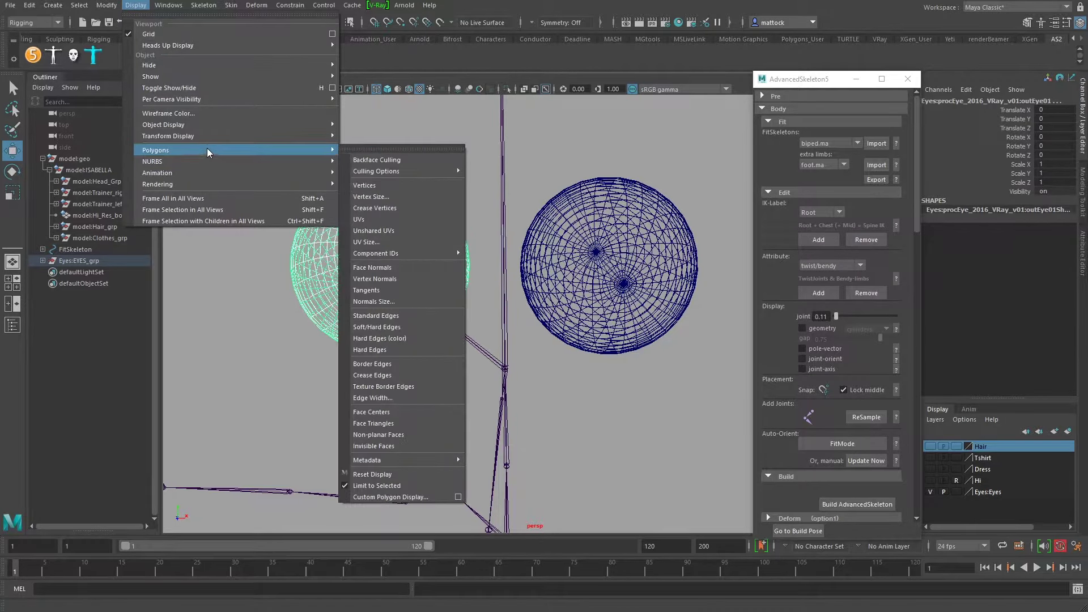
mouse_move(209, 139)
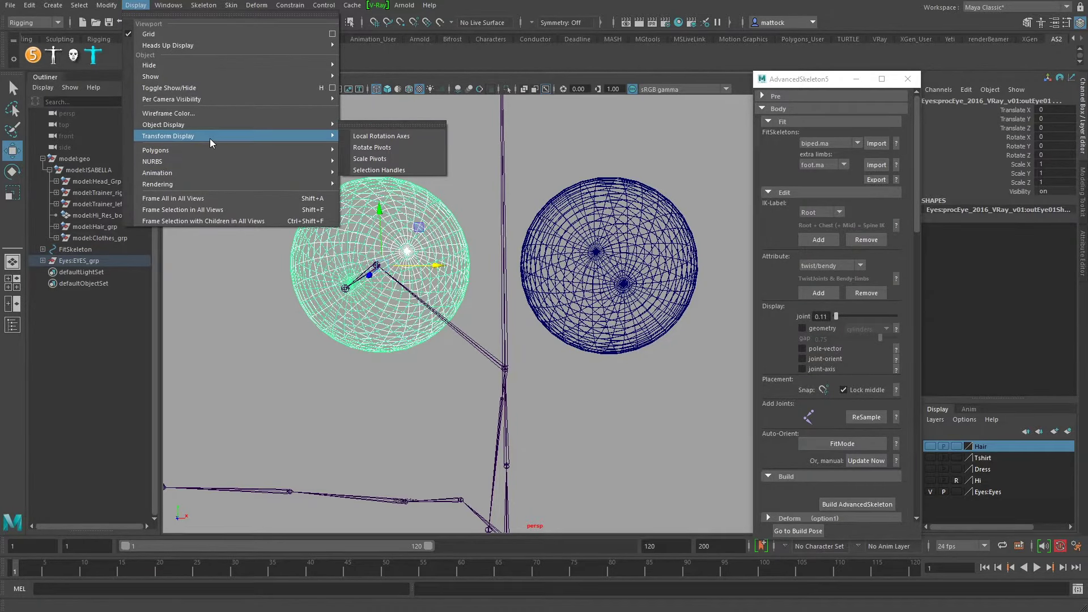
left_click(369, 138)
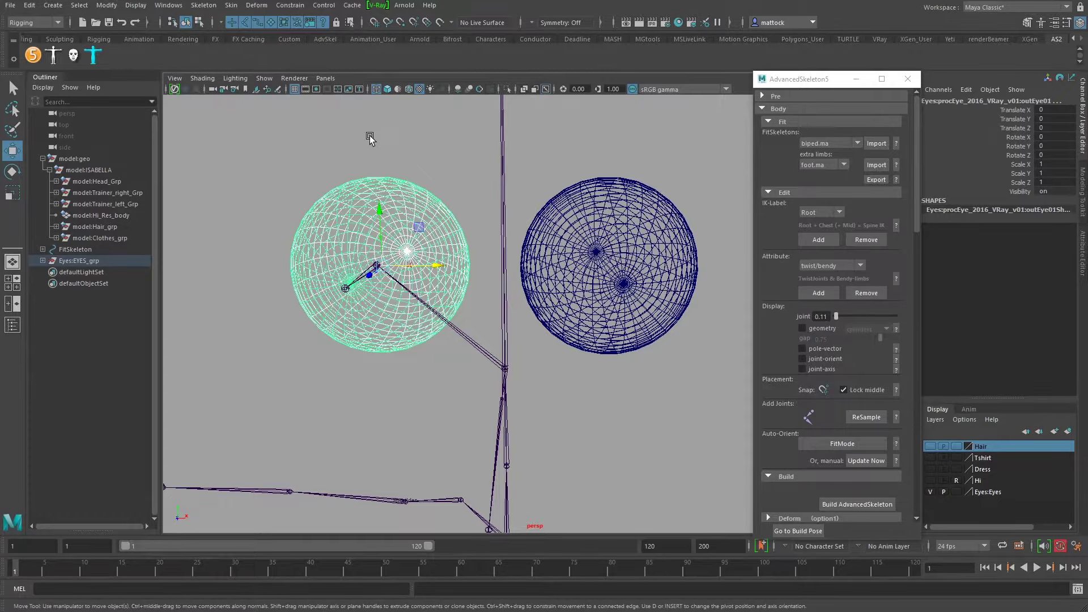
- Deselect the eyeball and examine up close how the Eye joint sits relative to the eyeball's local rotation axes
left_click(431, 163)
right_click_drag(342, 168, 331, 324, "alt")
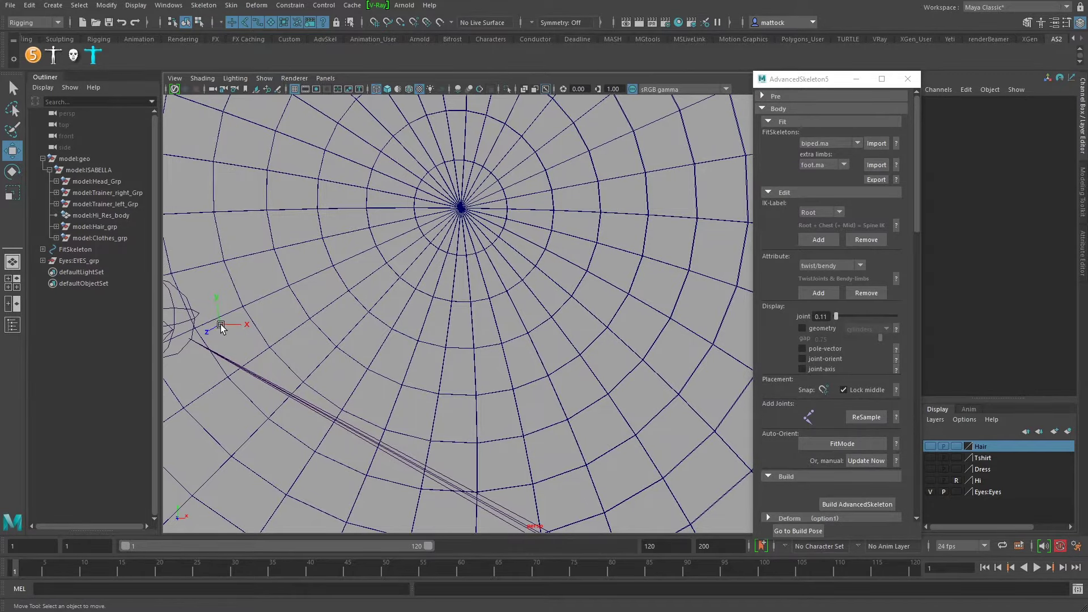
right_click_drag(558, 219, 460, 267, "alt")
middle_click_drag(515, 269, 421, 258, "alt")
left_click_drag(397, 279, 366, 309, "alt")
right_click_drag(366, 309, 405, 312, "alt")
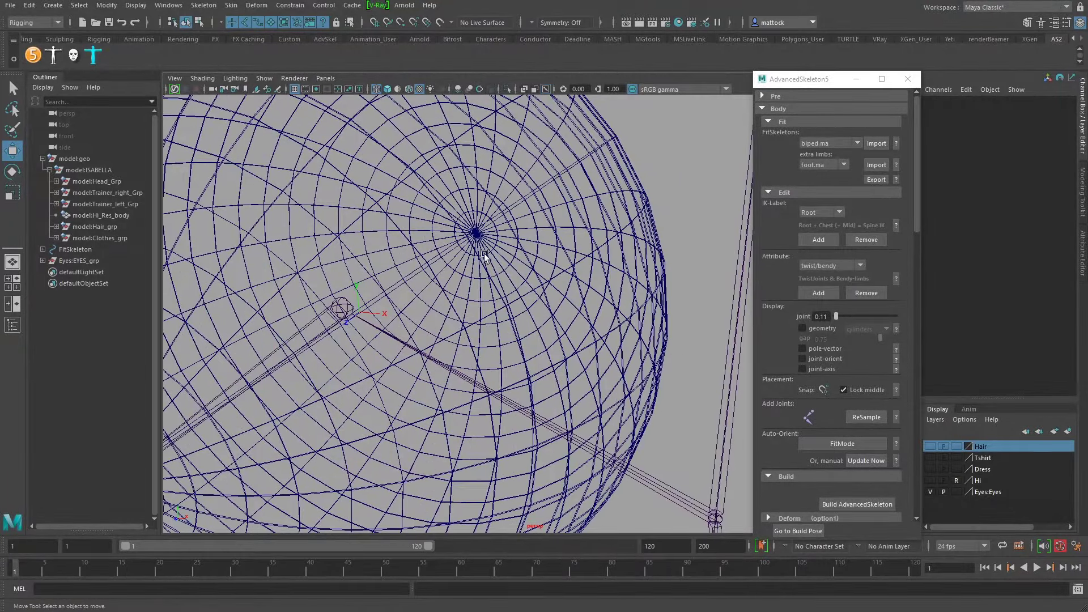
right_click_drag(483, 253, 466, 298, "alt")
- In the side view, move the Eye joint onto the eyeball's rotation axes, at about 2.39 in Translate X and 2.086 in Translate Y
key("space")
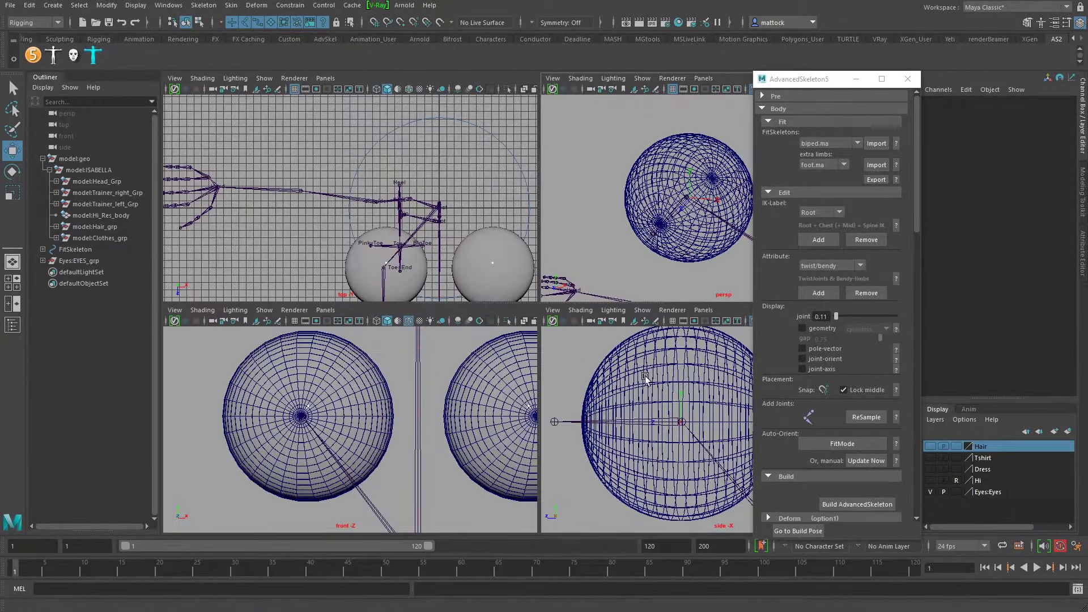
left_click(609, 421)
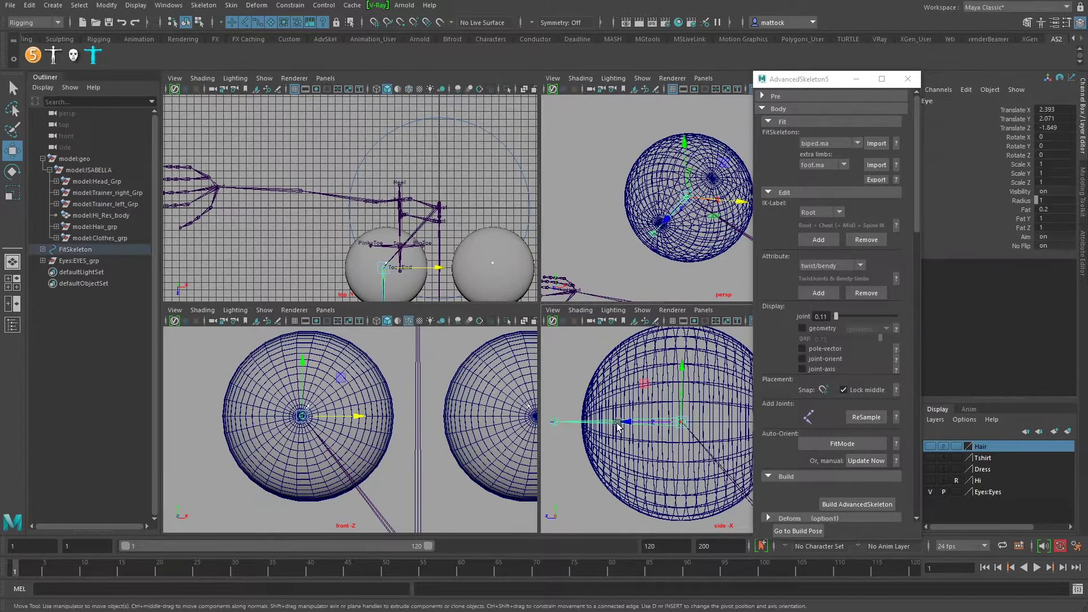
key("space")
scroll(612, 363, "up", 6)
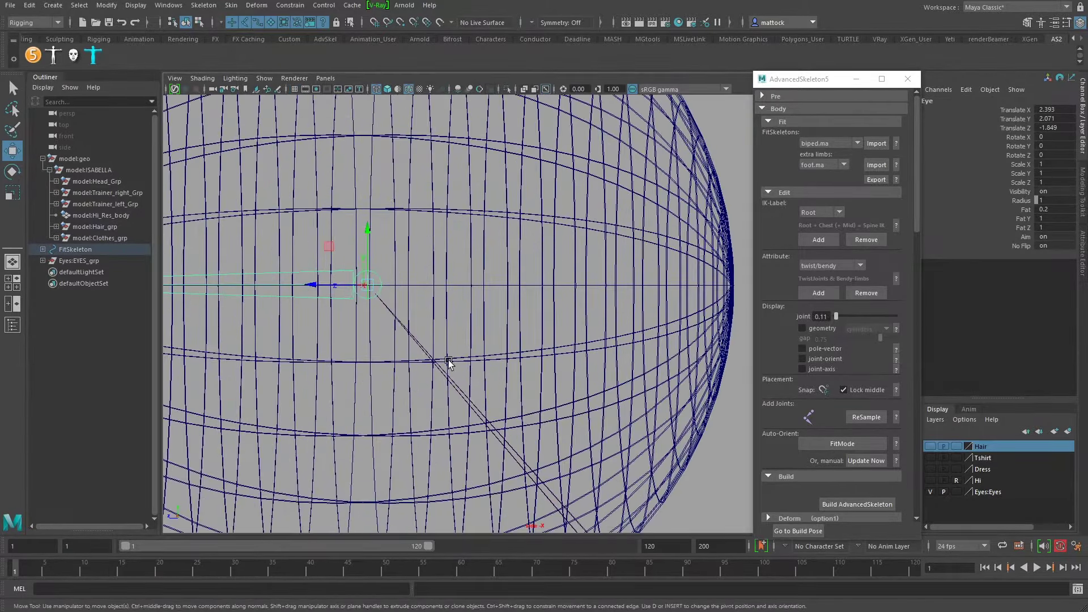
middle_click_drag(367, 324, 534, 393, "alt")
right_click_drag(309, 360, 461, 277, "alt")
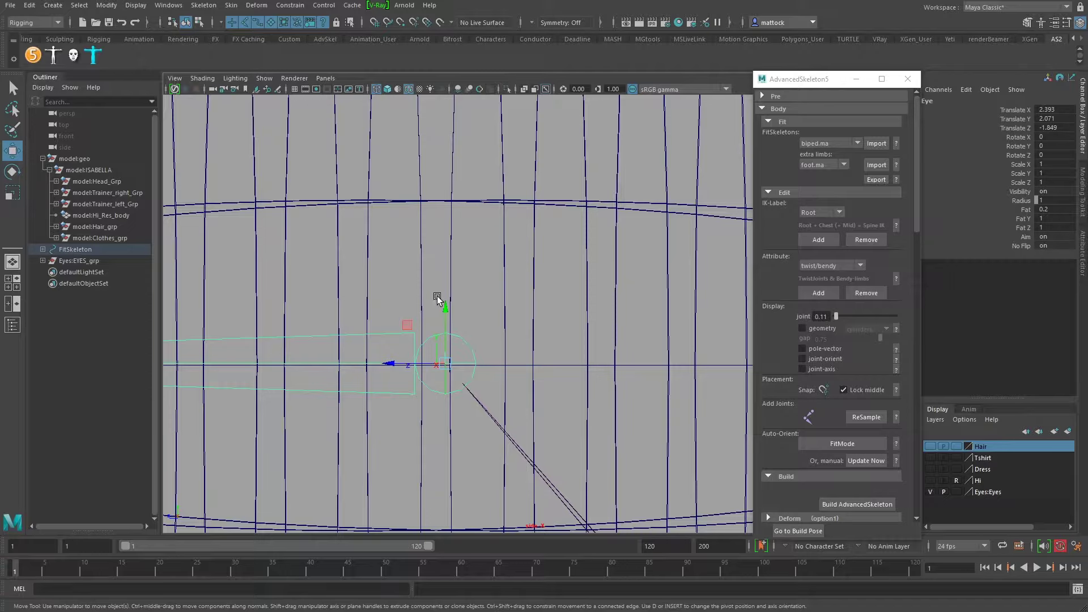
scroll(287, 339, "up", 3)
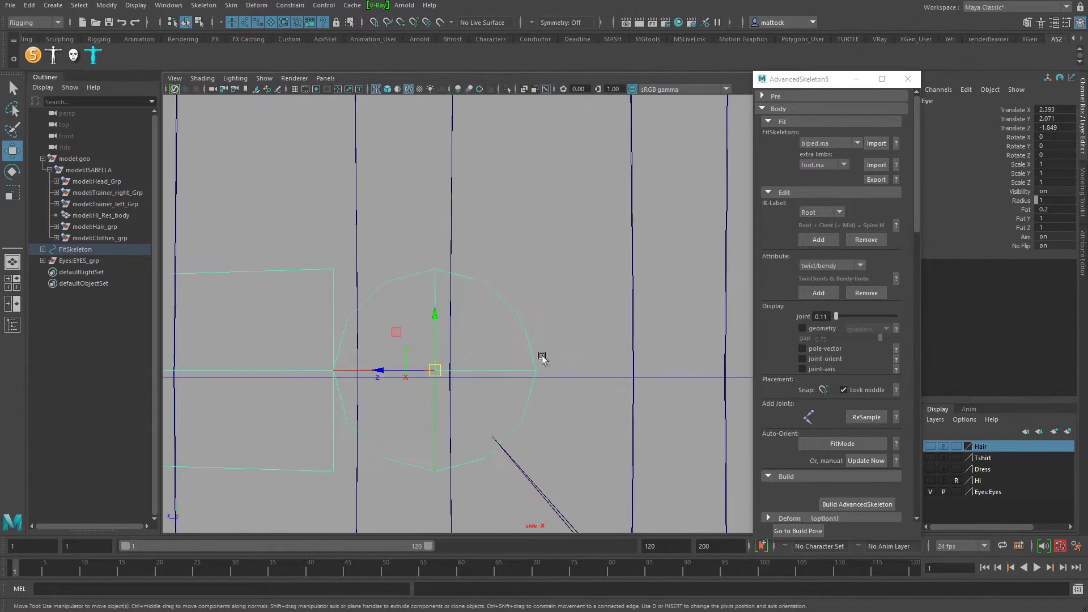
scroll(544, 360, "up", 2)
left_click_drag(436, 370, 406, 377)
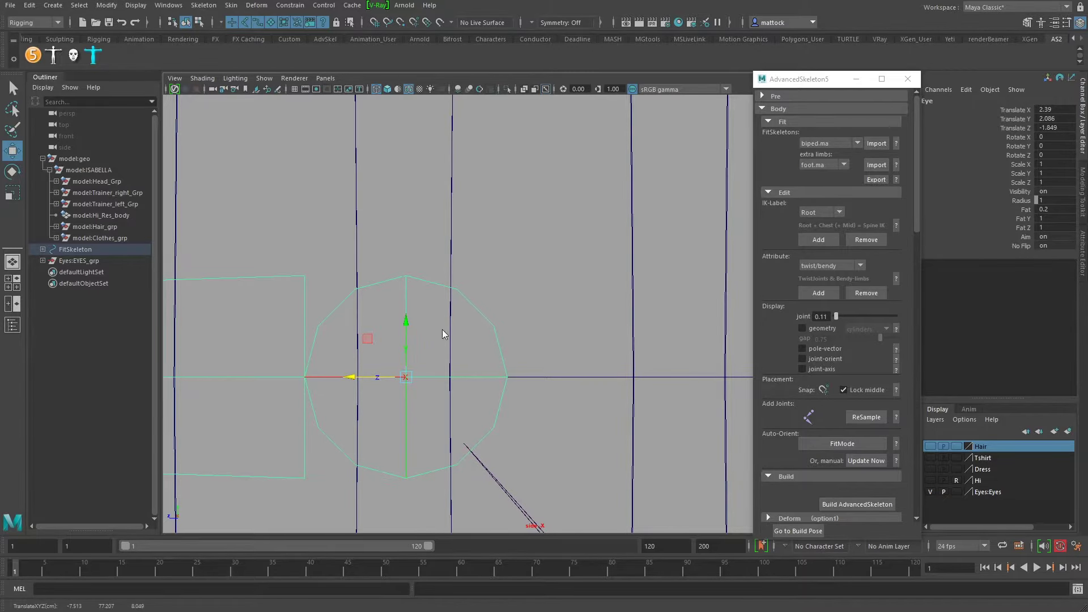
- In the front view in wireframe, slide the Eye joint sideways onto the eyeball's rotation axes, at about -1.758 in Translate Z
key("space")
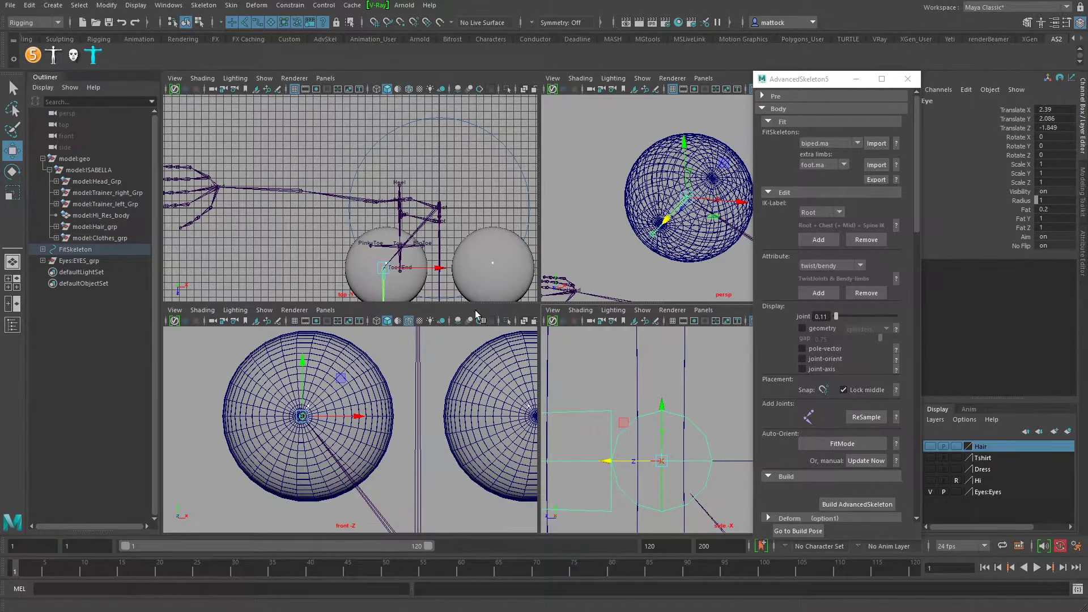
key("space")
right_click_drag(323, 397, 454, 374, "alt")
middle_click_drag(312, 295, 370, 369, "alt")
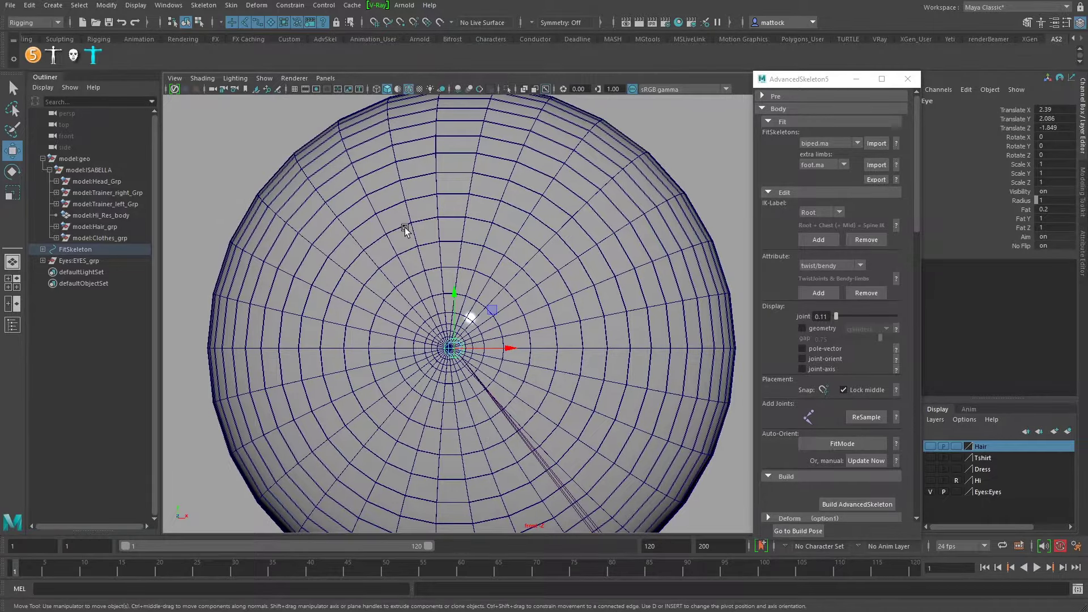
key("4")
scroll(375, 409, "up", 5)
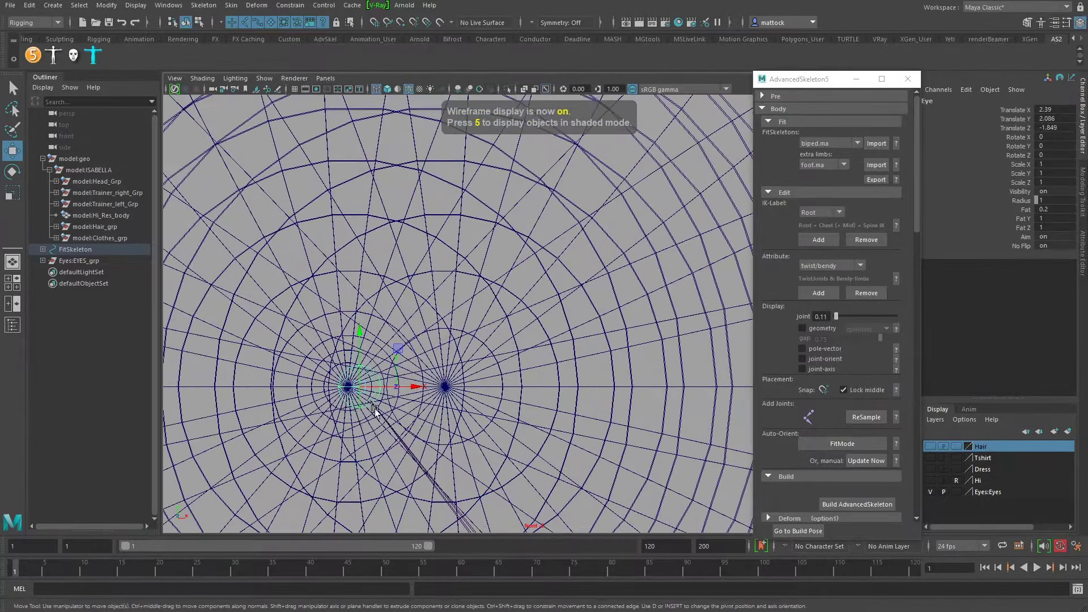
scroll(328, 341, "up", 3)
scroll(387, 327, "up", 2)
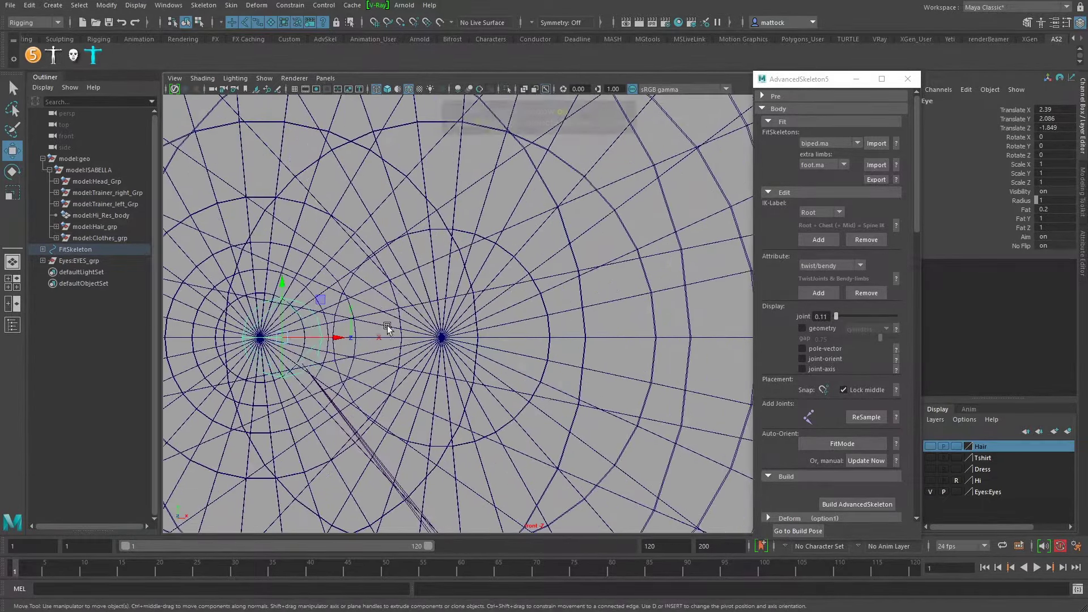
middle_click_drag(387, 326, 465, 358, "alt")
right_click_drag(245, 338, 437, 380, "alt")
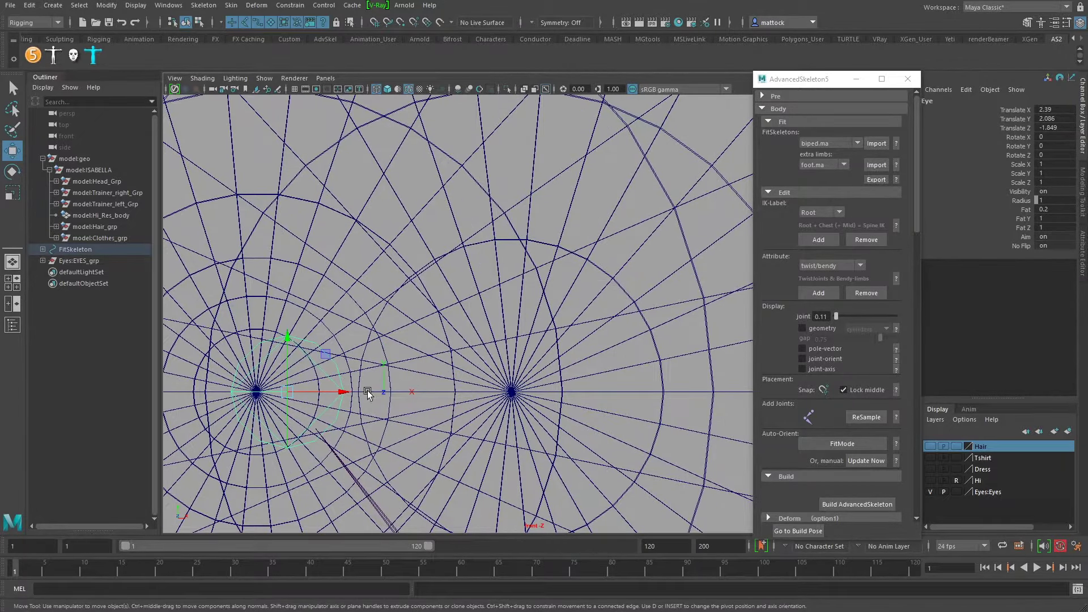
left_click_drag(342, 391, 442, 392)
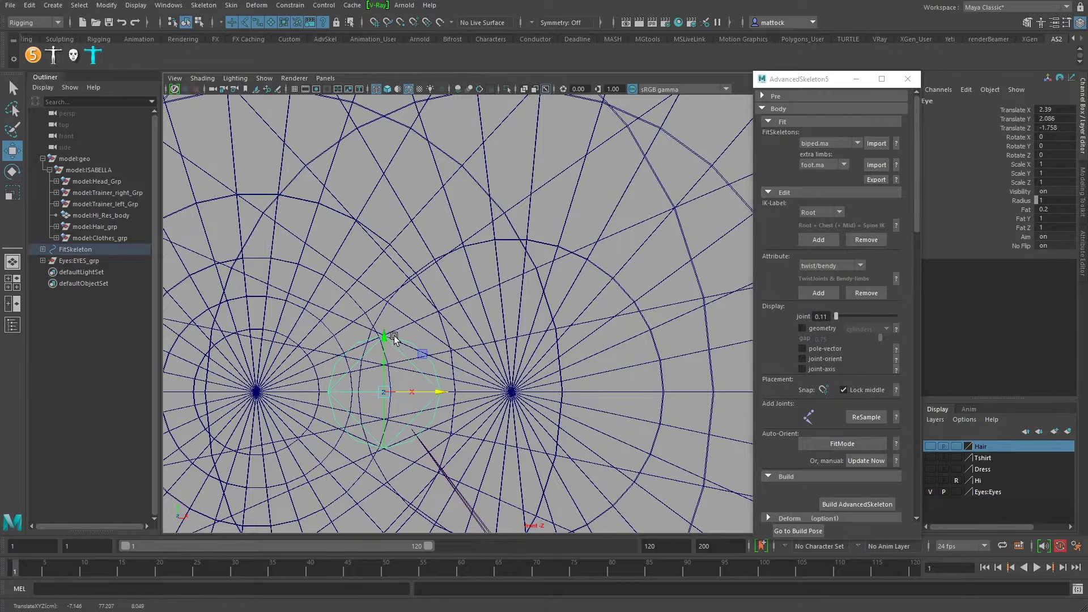
- Check the Eye joint's placement inside the eyeball in the top and perspective views
key("space")
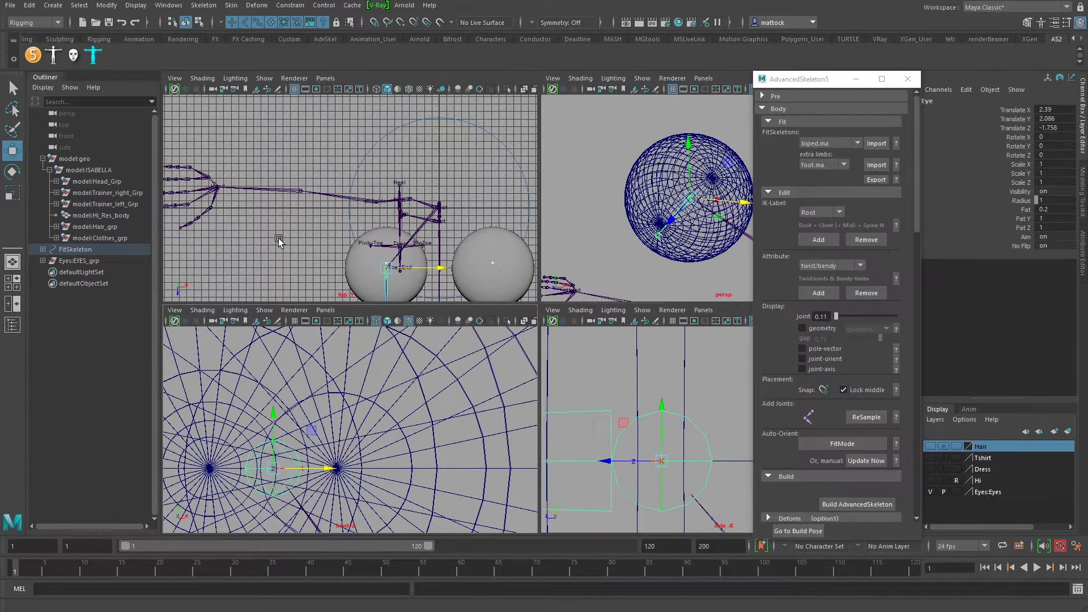
right_click_drag(277, 238, 340, 255, "alt")
middle_click_drag(340, 256, 322, 174, "alt")
right_click_drag(265, 177, 378, 213, "alt")
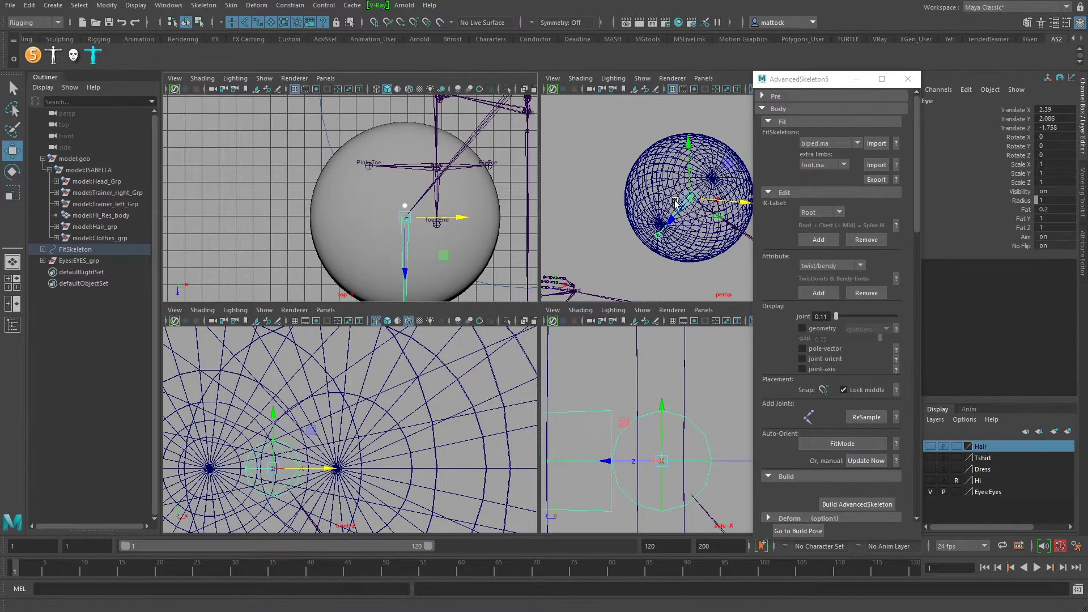
key("space")
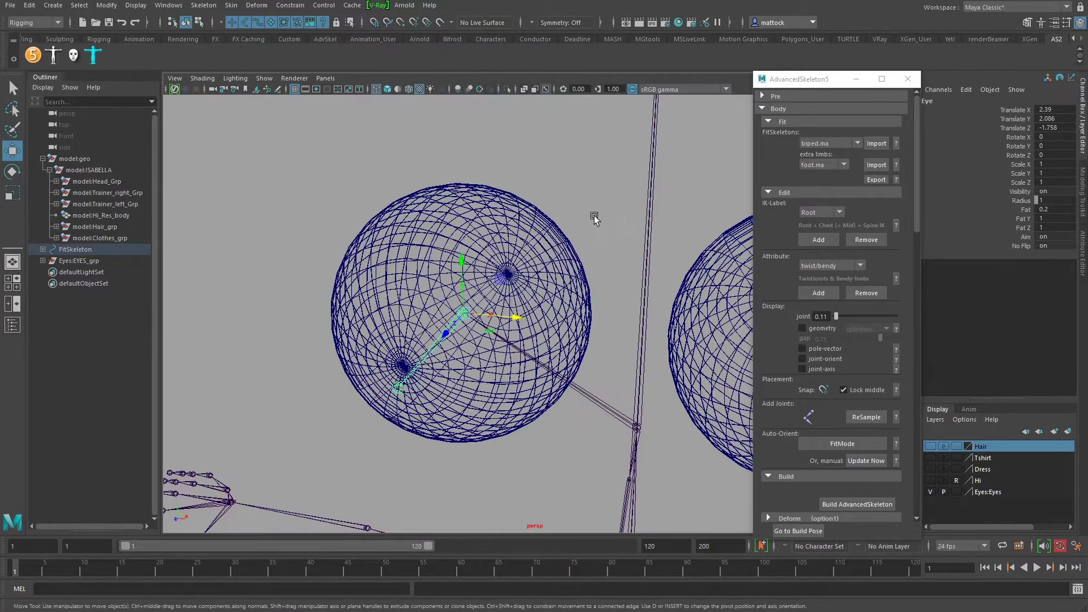
scroll(595, 221, "down", 6)
left_click_drag(340, 267, 347, 306, "alt")
left_click(356, 324)
left_click(415, 299)
left_click(359, 240)
- Show the Hi body and Hair layers again and return the perspective view to shaded display
left_click_drag(391, 258, 543, 250, "alt")
right_click_drag(543, 249, 452, 326, "alt")
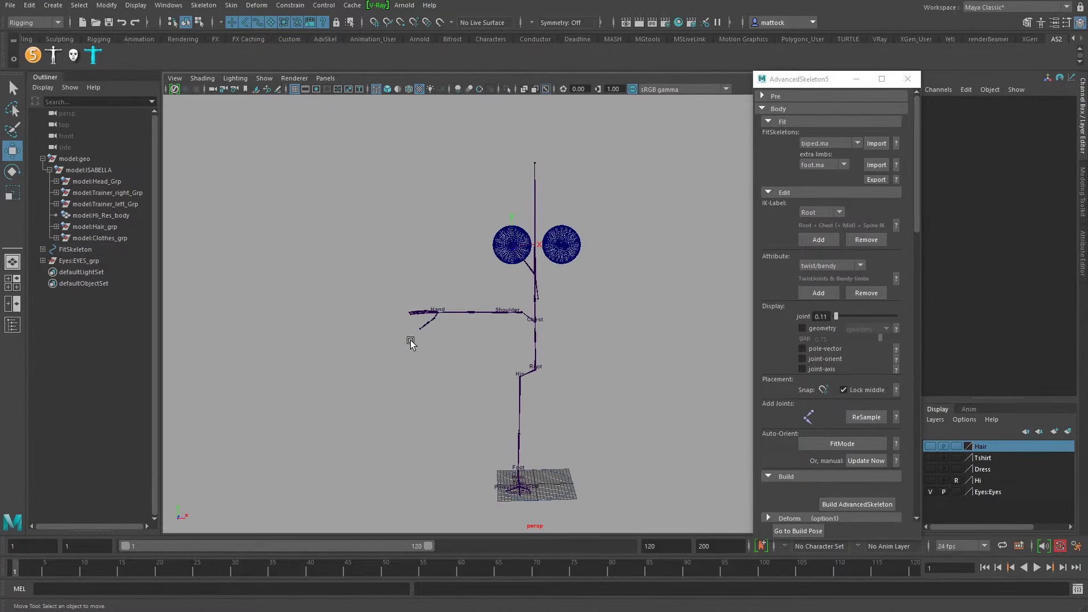
middle_click_drag(412, 343, 379, 325, "alt")
mouse_move(380, 325)
left_mouse_down("alt")
mouse_move(510, 327)
mouse_move(391, 322)
left_mouse_up("alt")
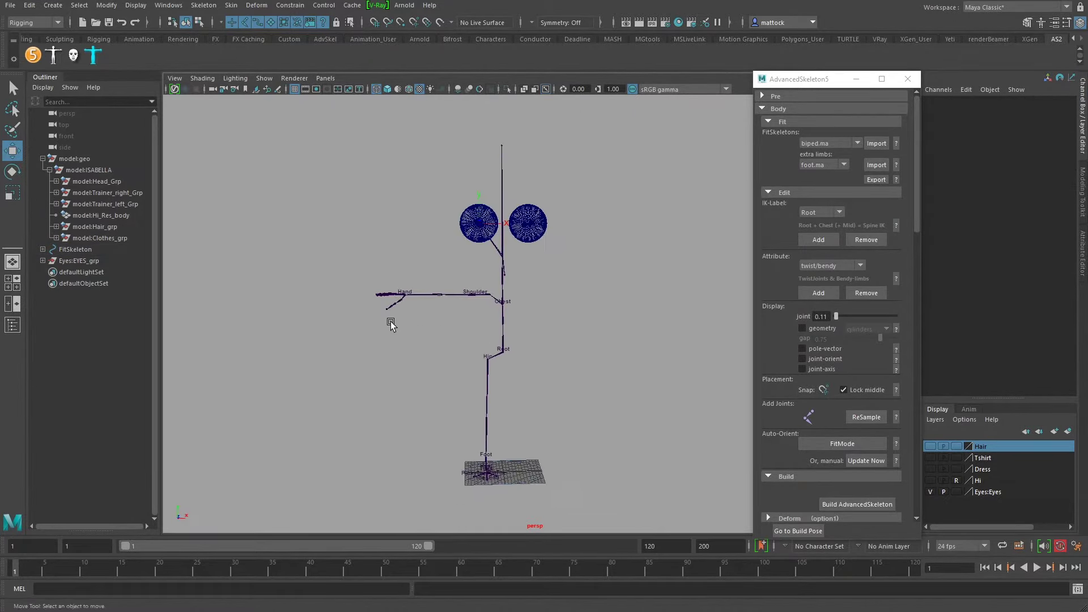
left_click(931, 481)
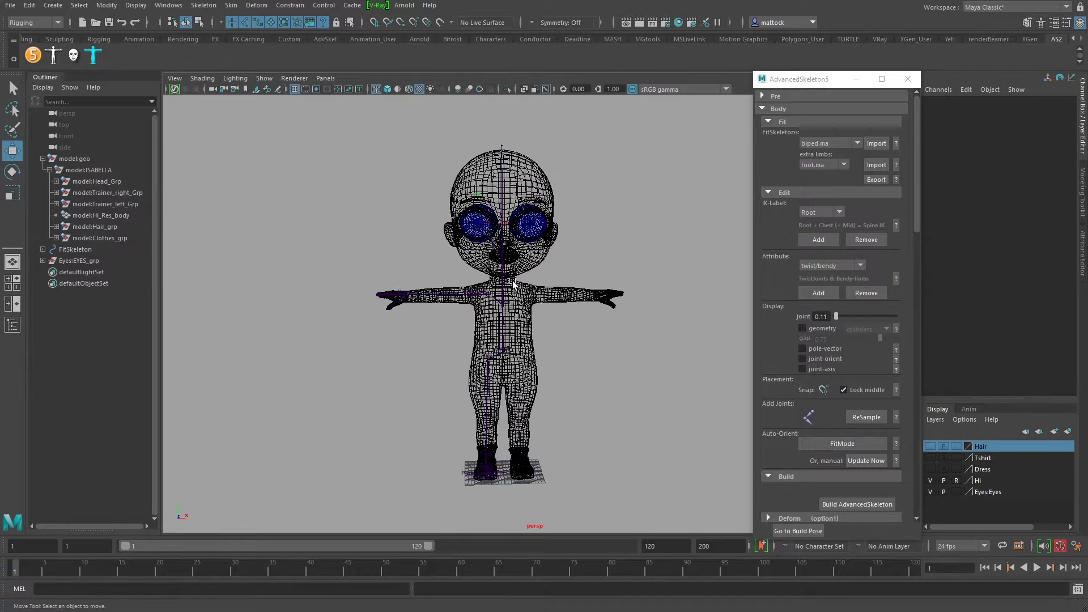
key("5")
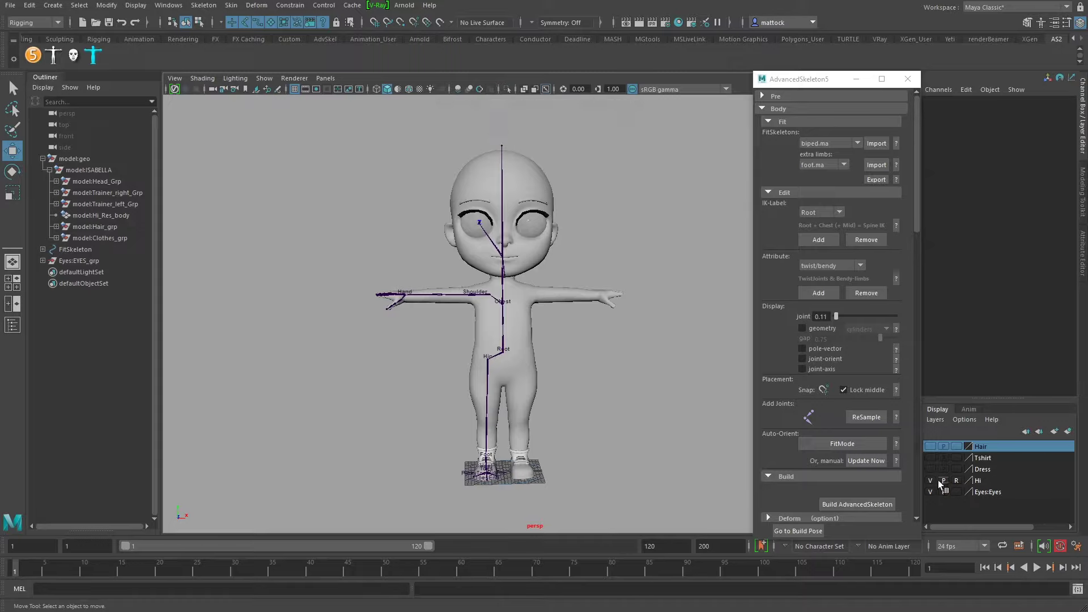
left_click(930, 446)
scroll(590, 293, "up", 3)
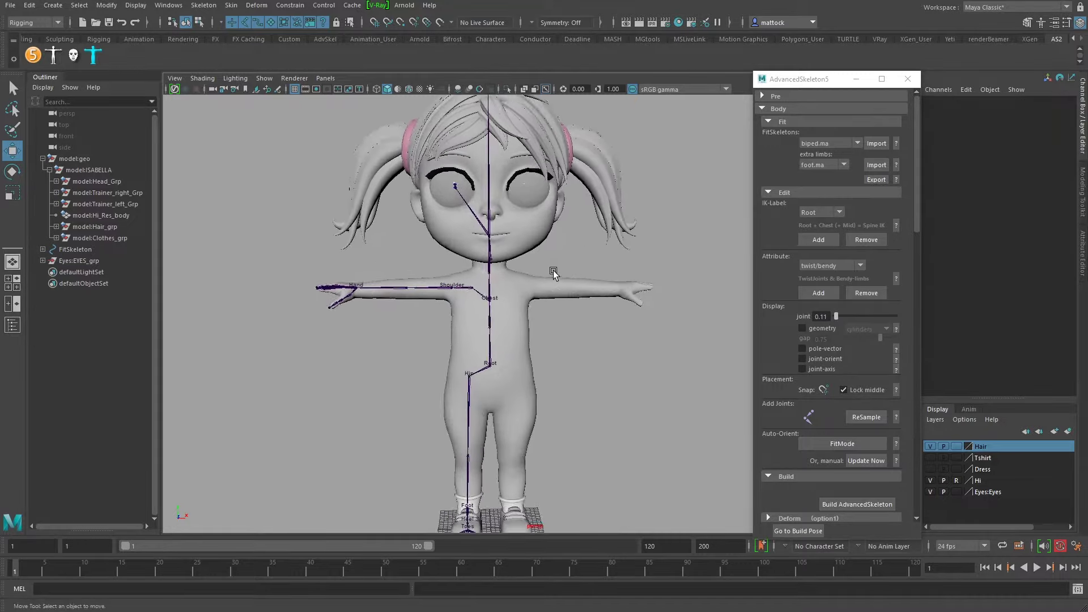
left_click_drag(554, 271, 423, 313, "alt")
right_click_drag(423, 313, 425, 270, "alt")
middle_click_drag(318, 244, 372, 321, "alt")
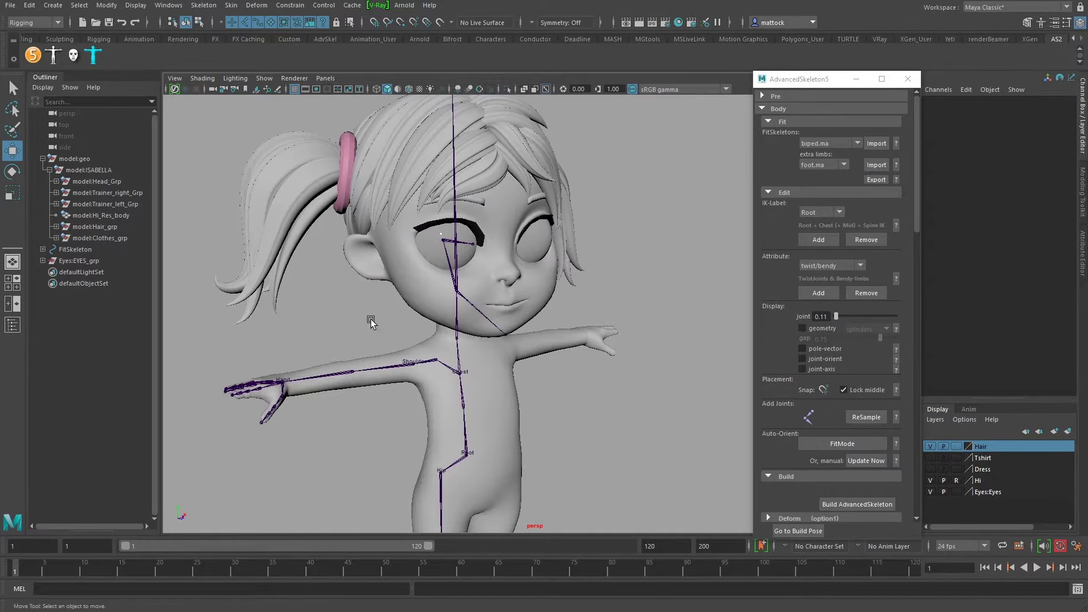
- Review the fitted skeleton from several angles in the perspective view and save the scene
right_click_drag(372, 321, 454, 343, "alt")
left_click_drag(454, 343, 416, 349, "alt")
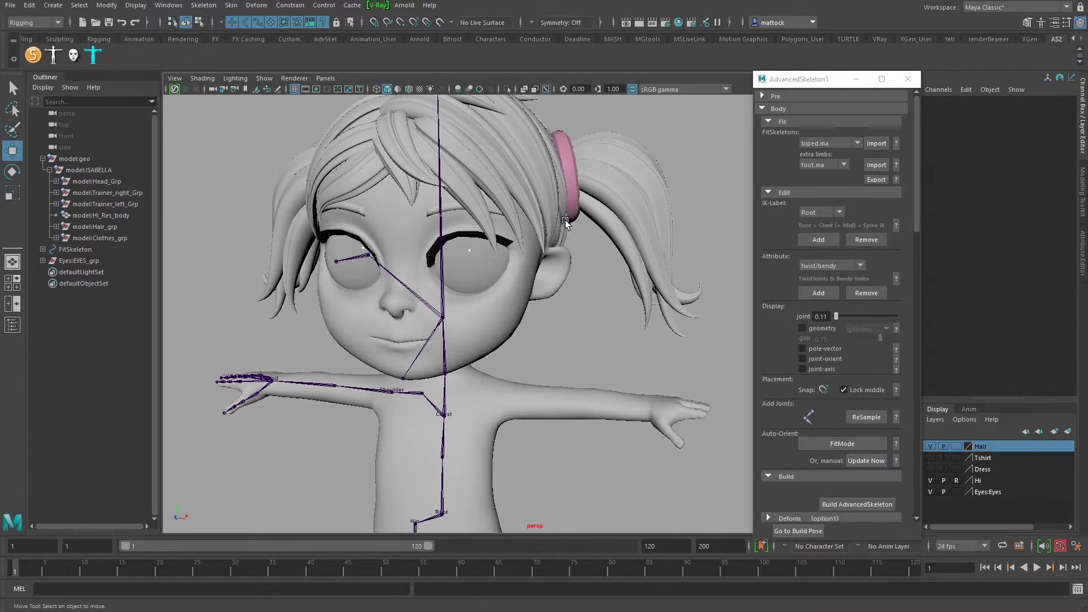
right_click_drag(566, 220, 510, 230, "alt")
left_click_drag(510, 230, 592, 238, "alt")
right_click_drag(592, 238, 524, 211, "alt")
key("ctrl+s")
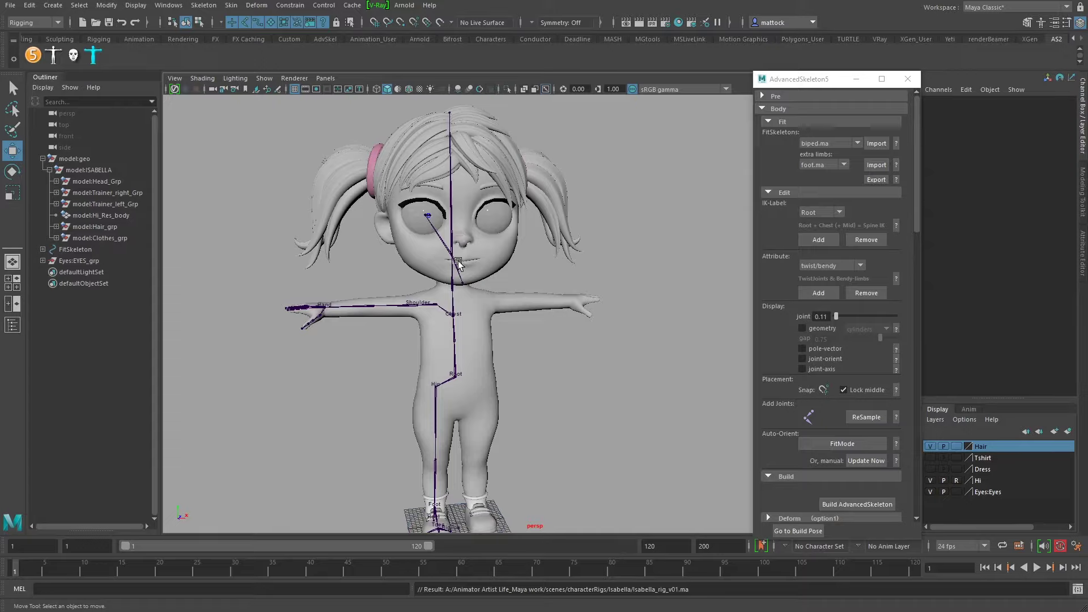
- Go to the front view and turn off the wireframe overlay on the shaded character
left_click_drag(489, 270, 513, 265, "alt")
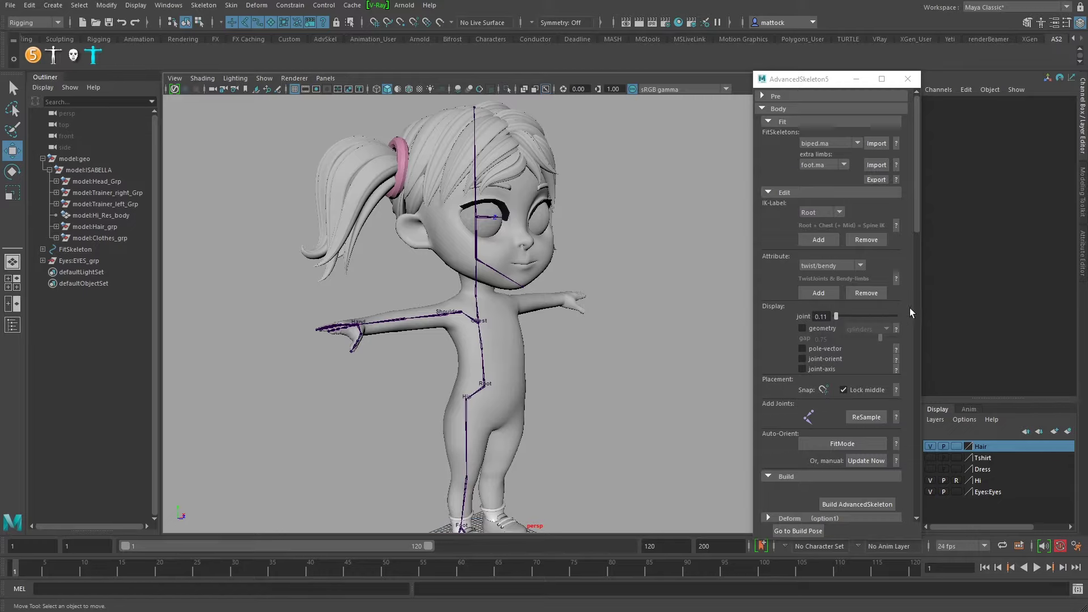
key("space")
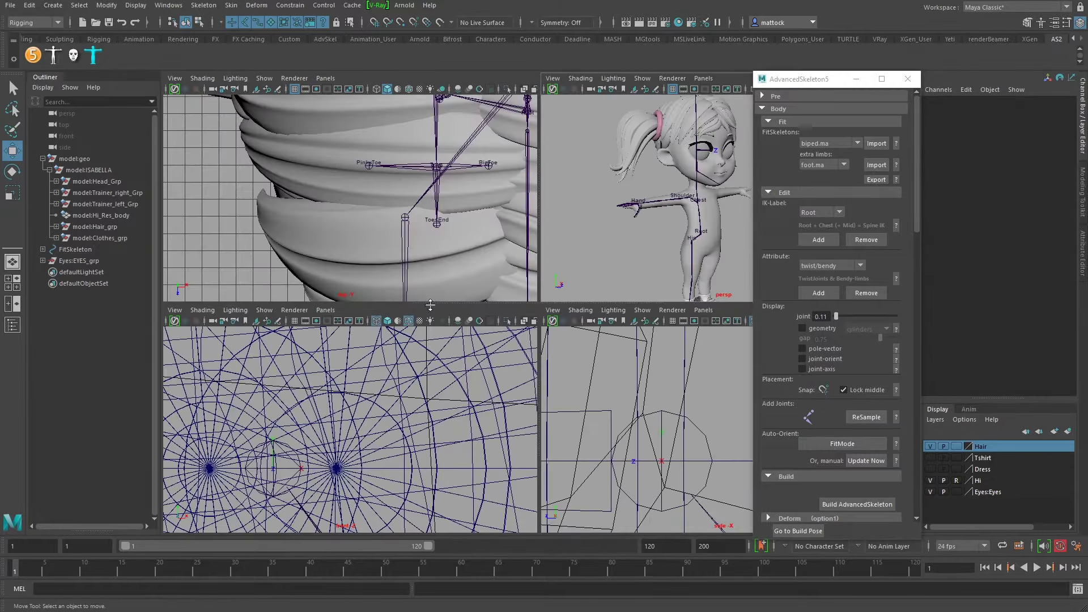
key("space")
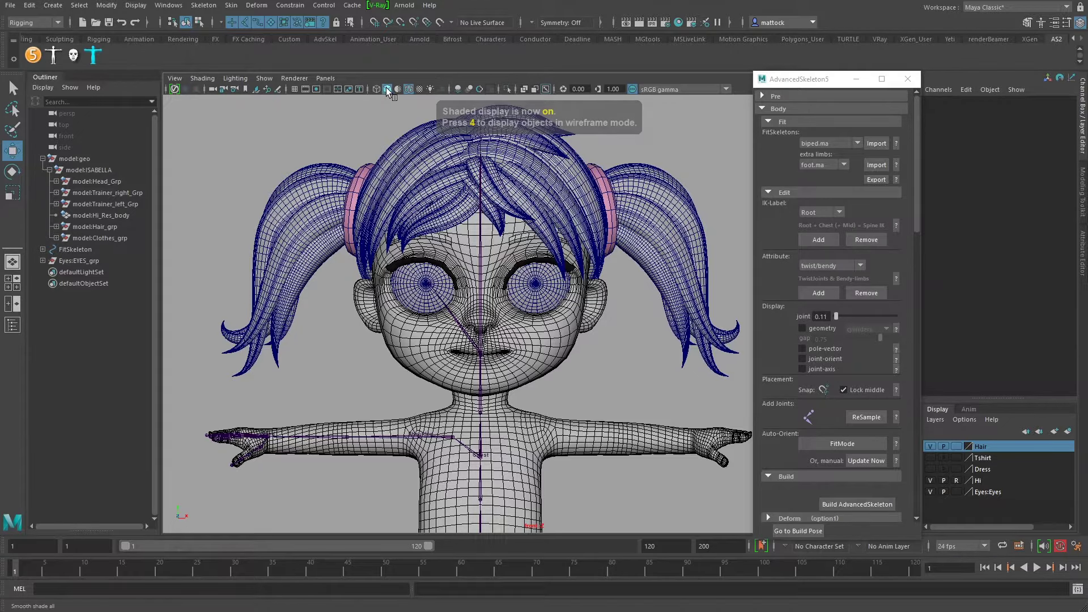
left_click(408, 89)
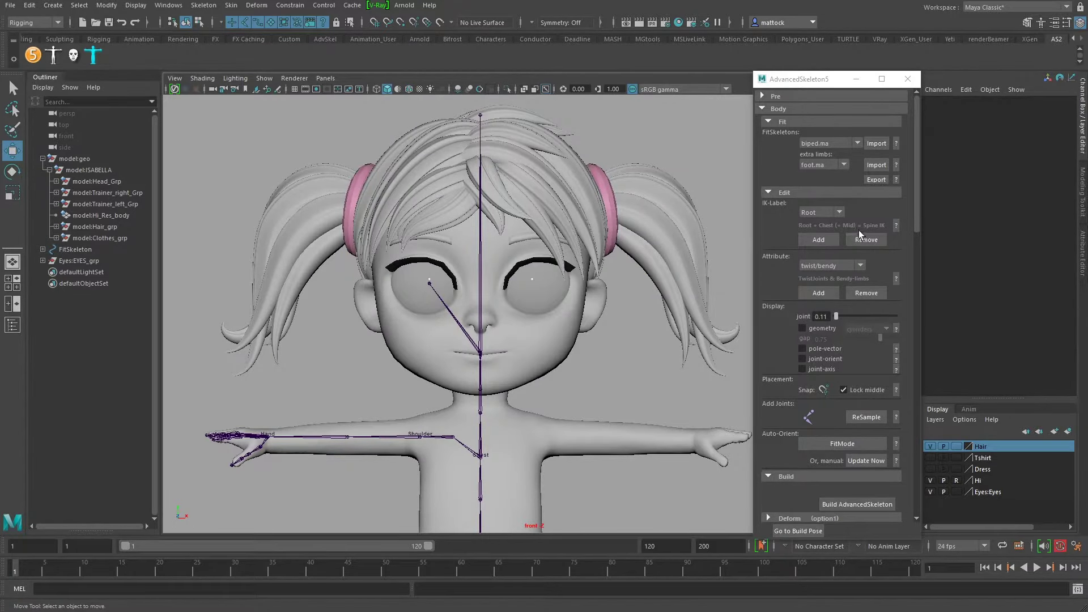
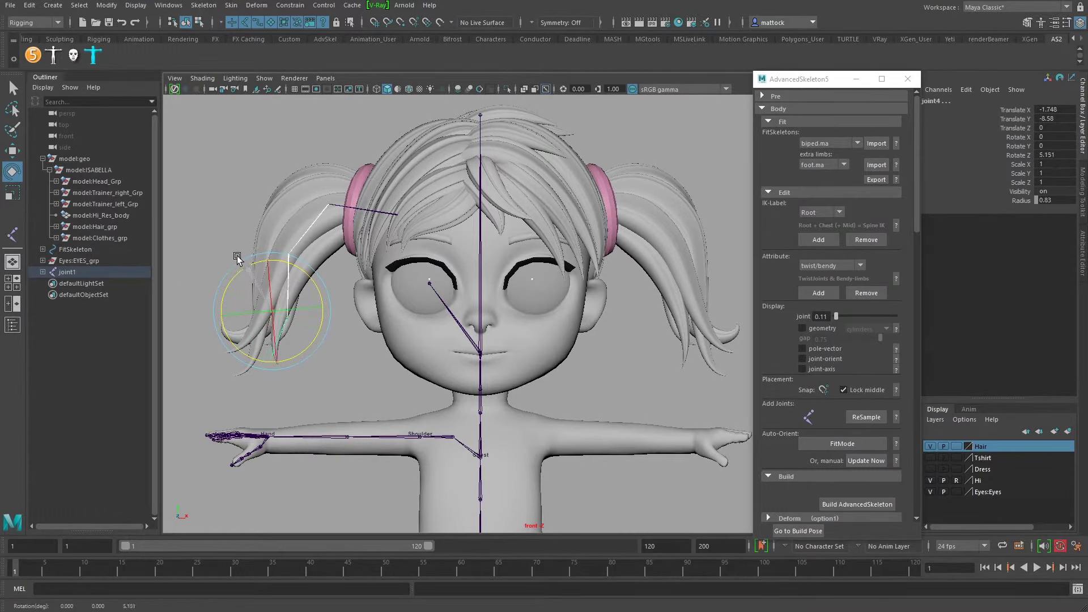
- Undo the last pigtail joint rotation and shift only the chain's root joint outward to about -14.266 in Translate X
key("ctrl+z")
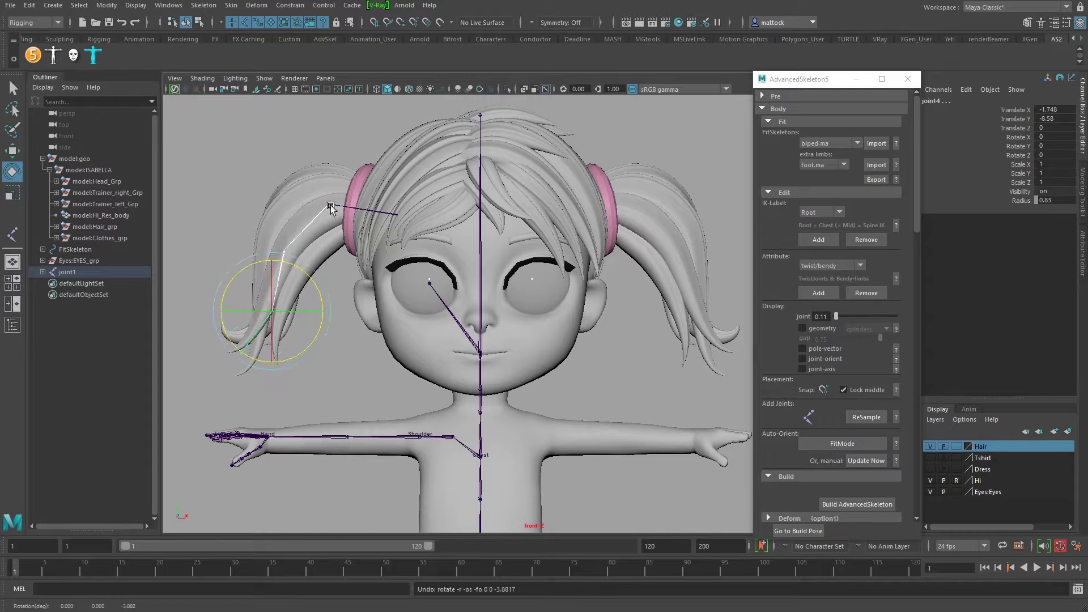
left_click(395, 216)
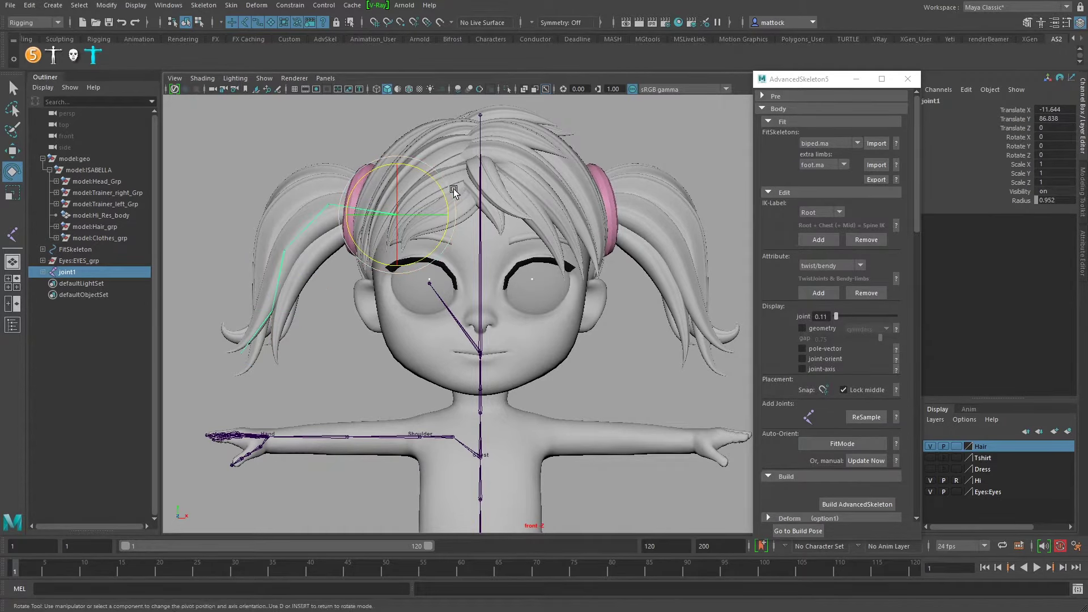
left_click_drag(442, 213, 425, 214)
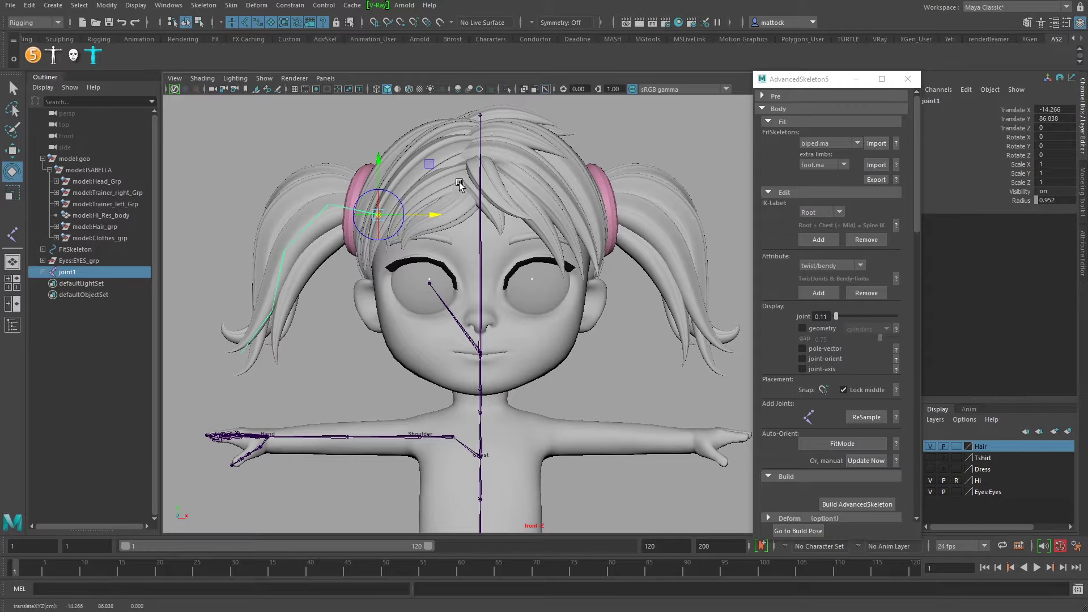
- Set the Hair layer to template and shift only the pigtail's root joint to about -15.081 in Translate X
left_click(956, 446)
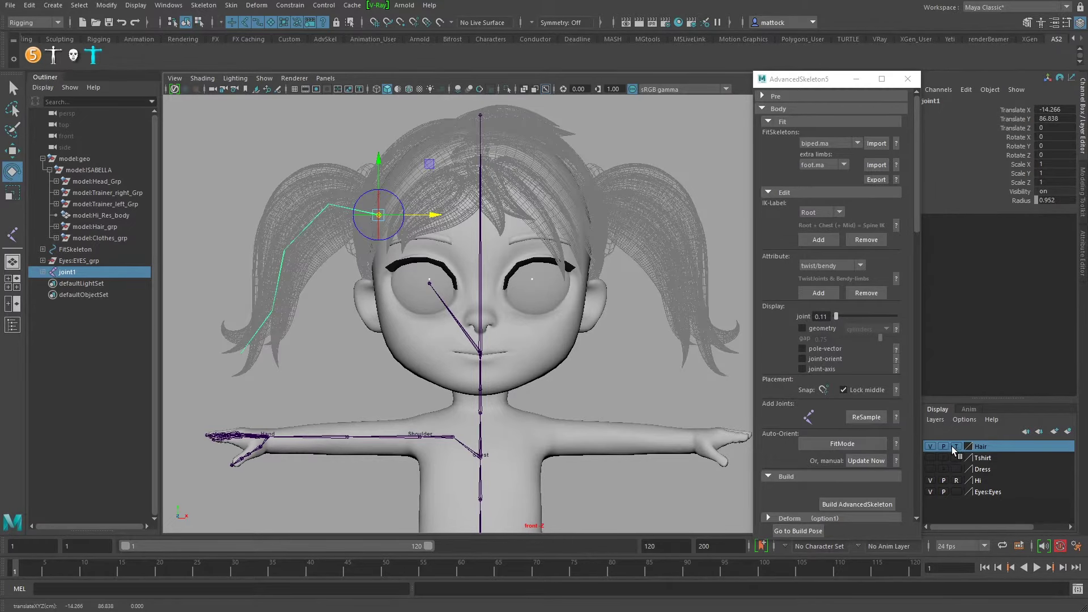
scroll(476, 358, "up", 2)
scroll(476, 359, "up", 2)
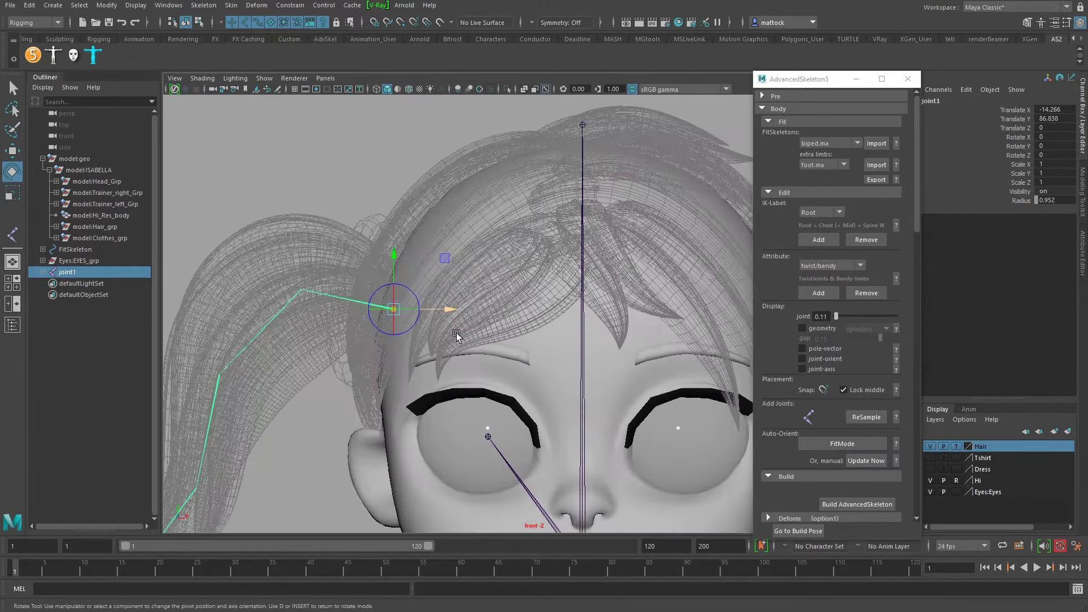
scroll(590, 303, "down", 1)
left_click_drag(501, 221, 489, 220)
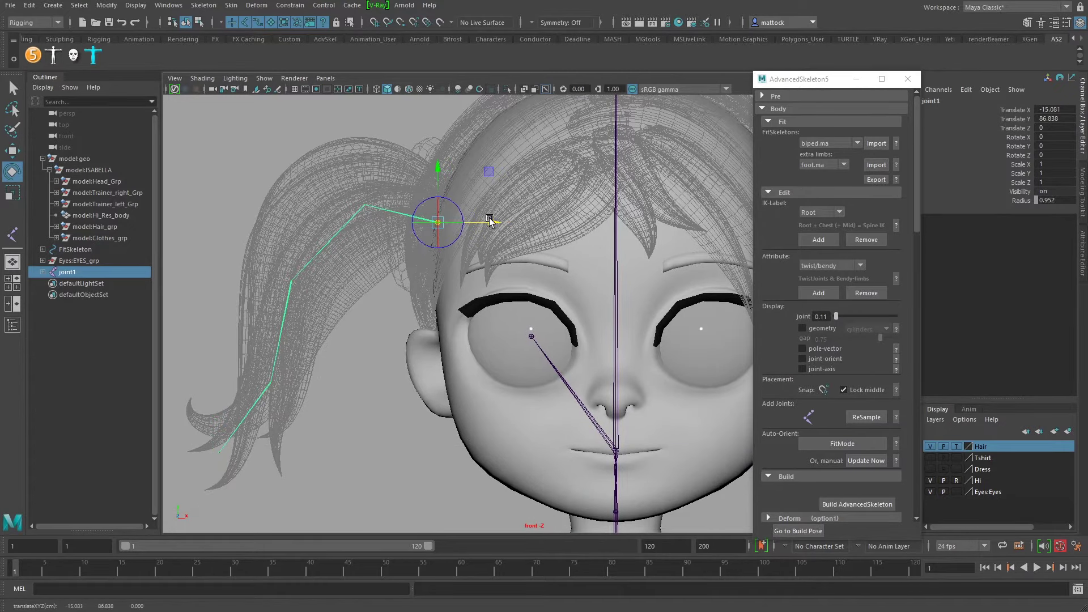
- Centre the second pigtail joint at about -7.087, 1.366 and the third at about -6.147 in Translate Y, without moving their children
left_click(369, 217)
left_click_drag(415, 204, 405, 204)
left_click_drag(352, 158, 352, 157)
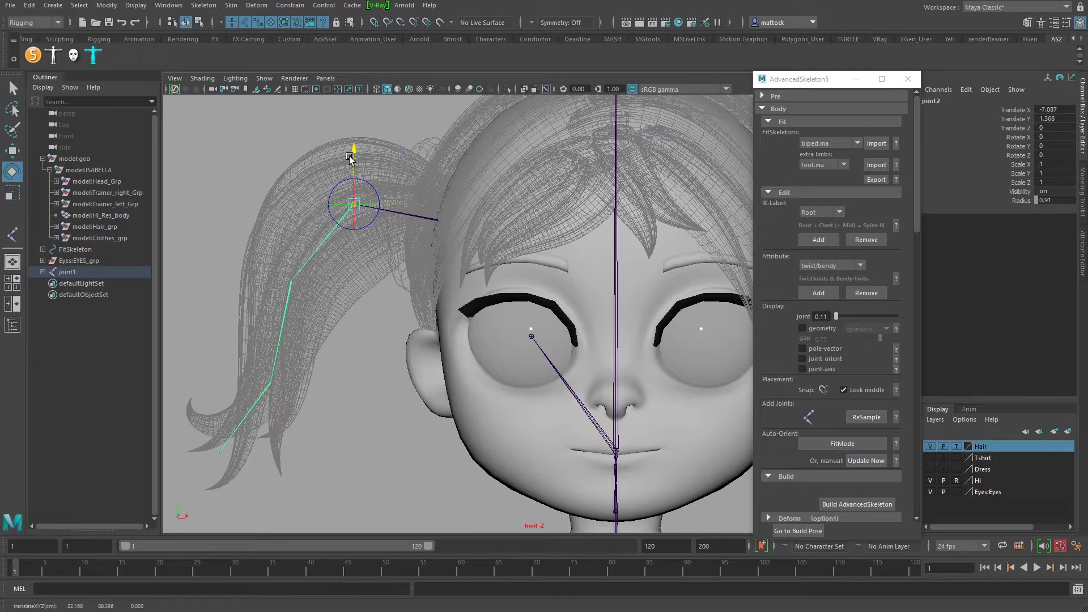
left_click_drag(288, 276, 301, 291)
left_click_drag(292, 230, 292, 225)
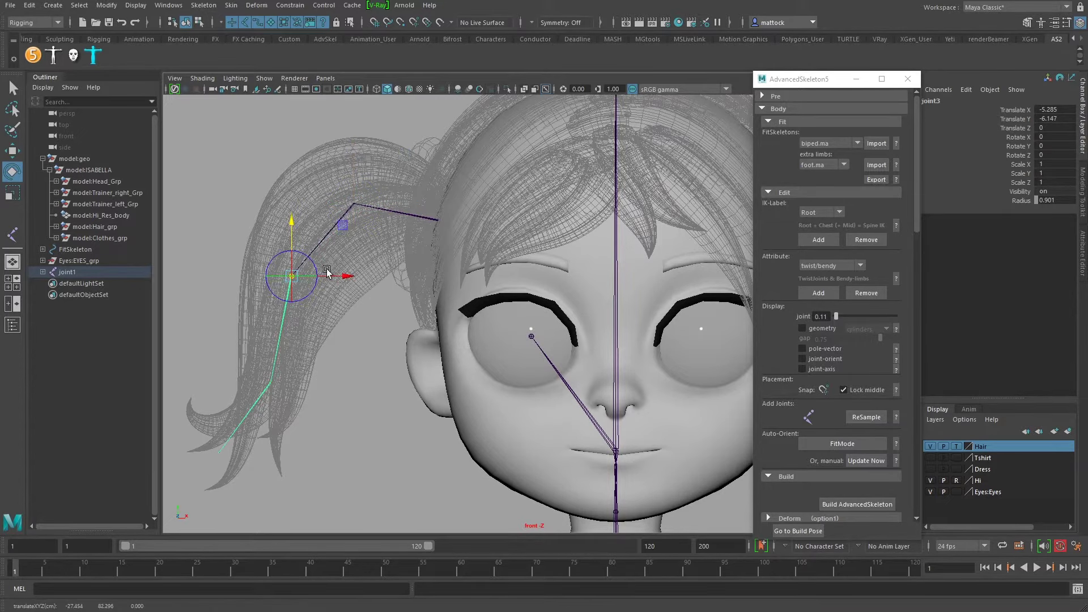
left_click_drag(337, 276, 339, 276)
- Centre the fourth pigtail joint in the hair at about -1.508 in Translate X and -8.772 in Translate Y
left_click(271, 383)
left_click_drag(308, 381, 323, 381)
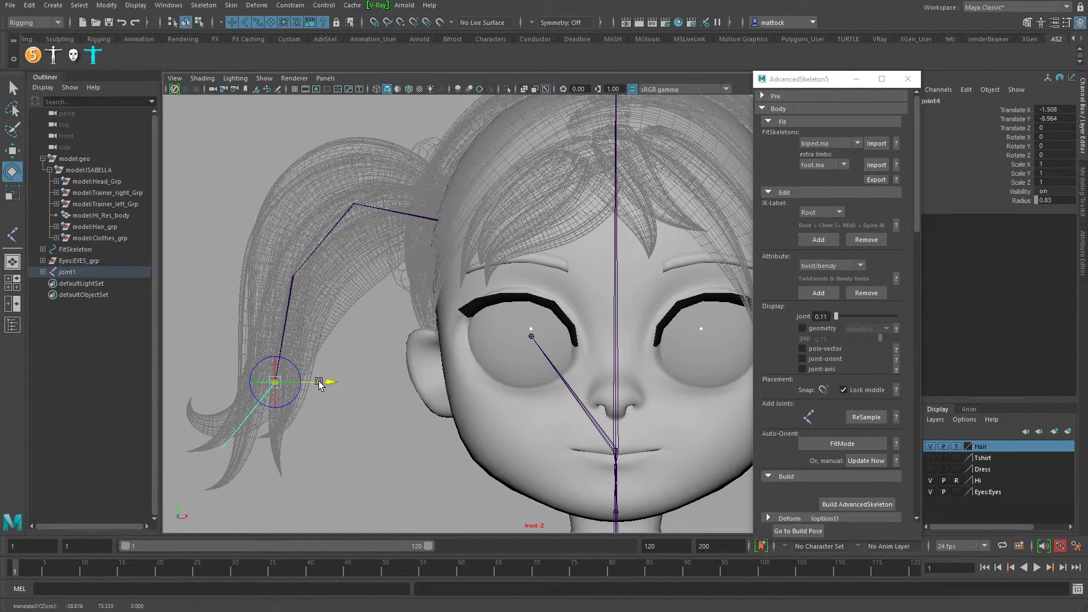
left_click_drag(276, 350, 275, 348)
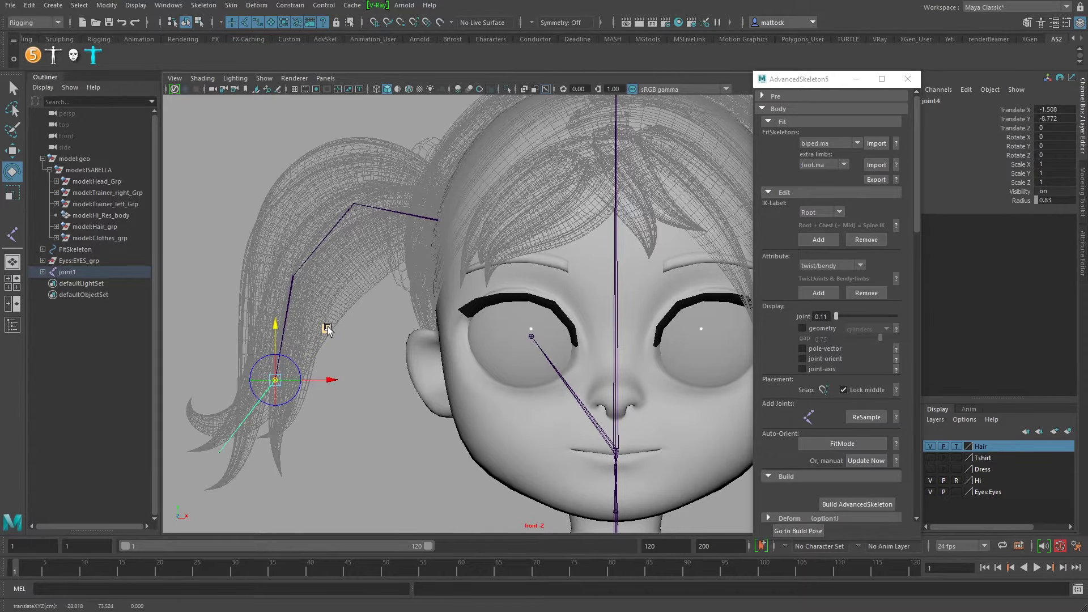
key("e")
- In the perspective view, move the whole pigtail joint chain back into the hair, to about -6.859 in Translate Z
key("space")
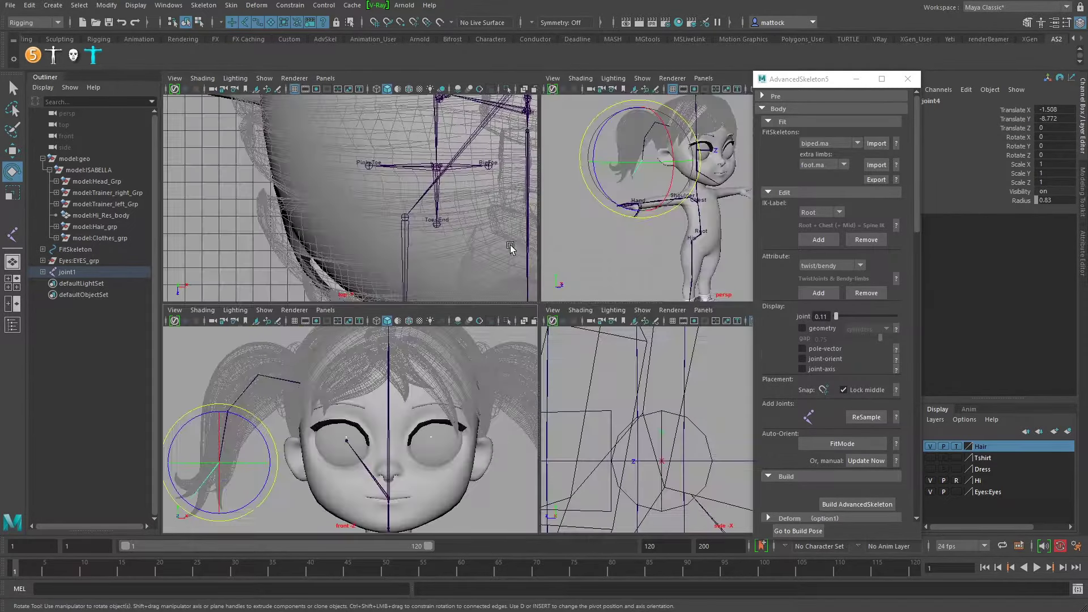
key("space")
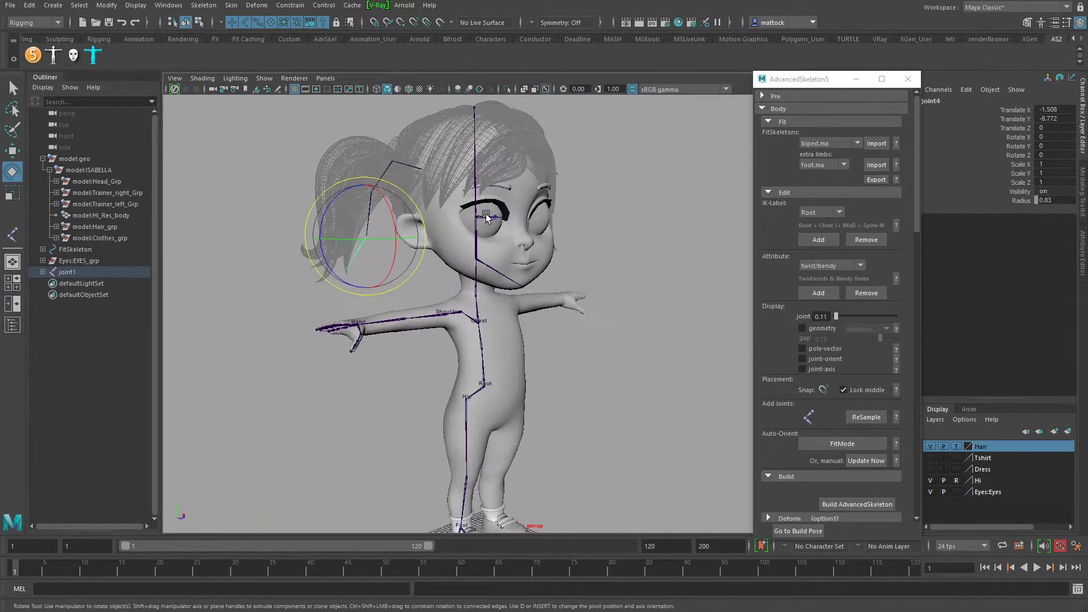
left_click_drag(641, 204, 439, 308, "alt")
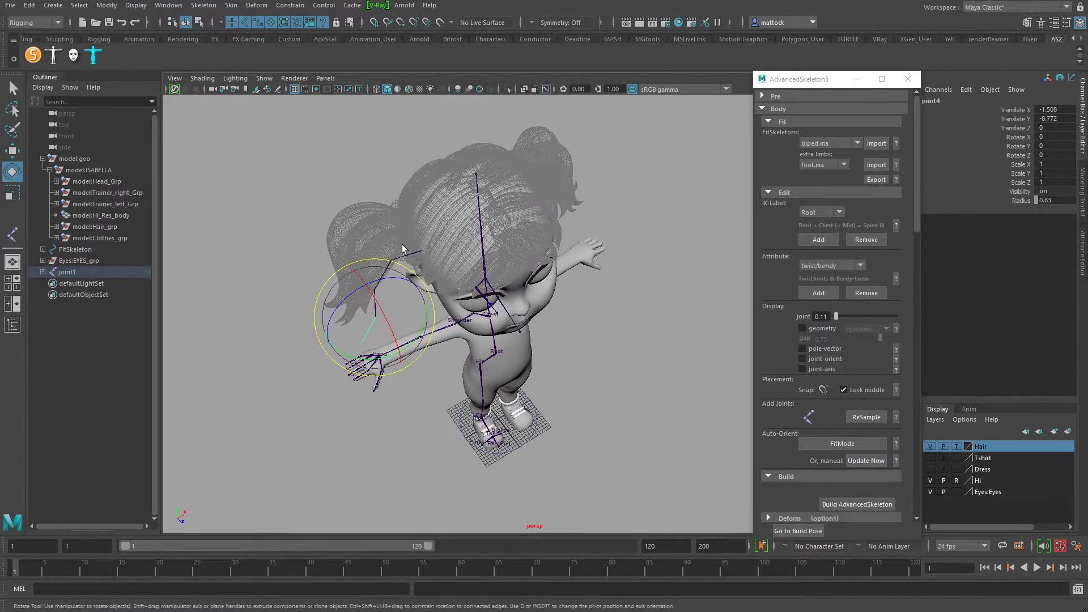
left_click(420, 253)
left_click_drag(393, 248, 476, 316, "alt")
key("w")
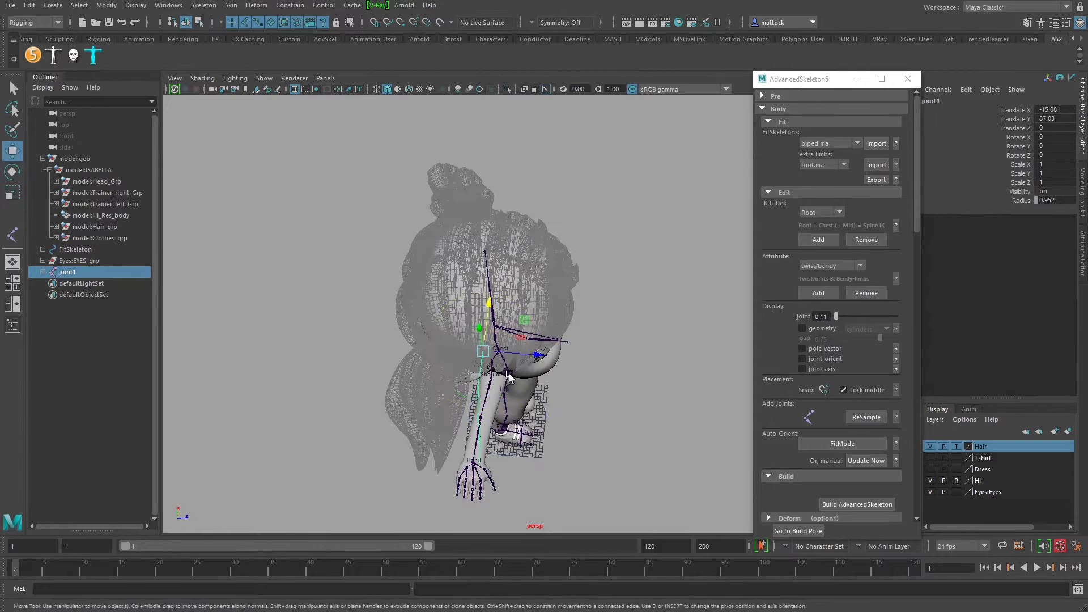
left_click_drag(505, 369, 525, 334, "alt")
left_click_drag(467, 357, 466, 333, "alt")
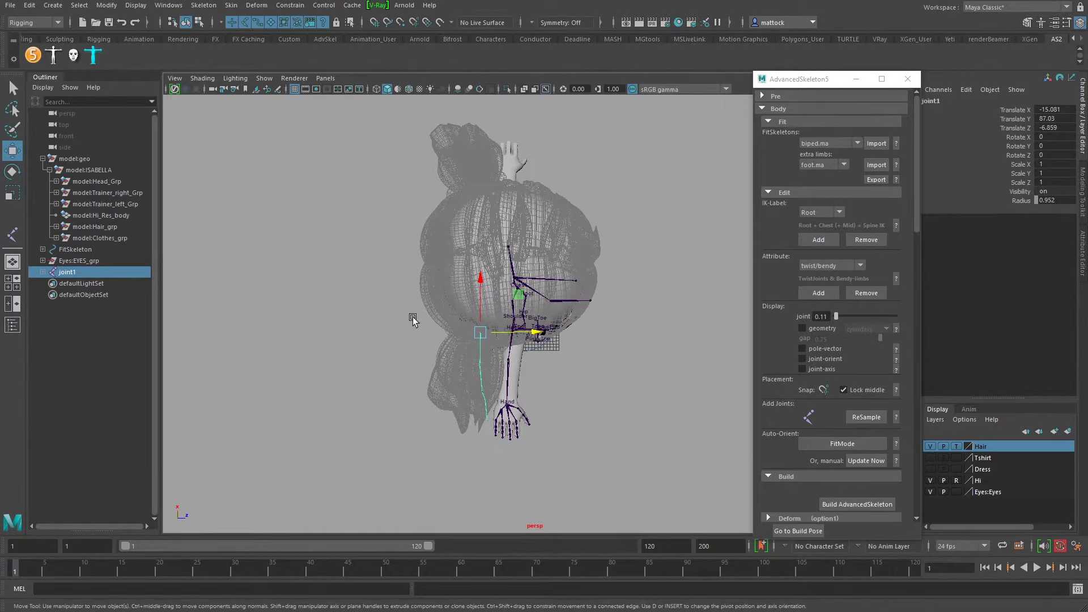
- In the top view, rotate the pigtail joint chain to follow the hair, at about -16.098 in Rotate Y
key("space")
right_click_drag(479, 188, 343, 193, "alt")
key("space")
middle_click_drag(326, 187, 311, 361, "alt")
middle_click_drag(401, 336, 367, 342, "alt")
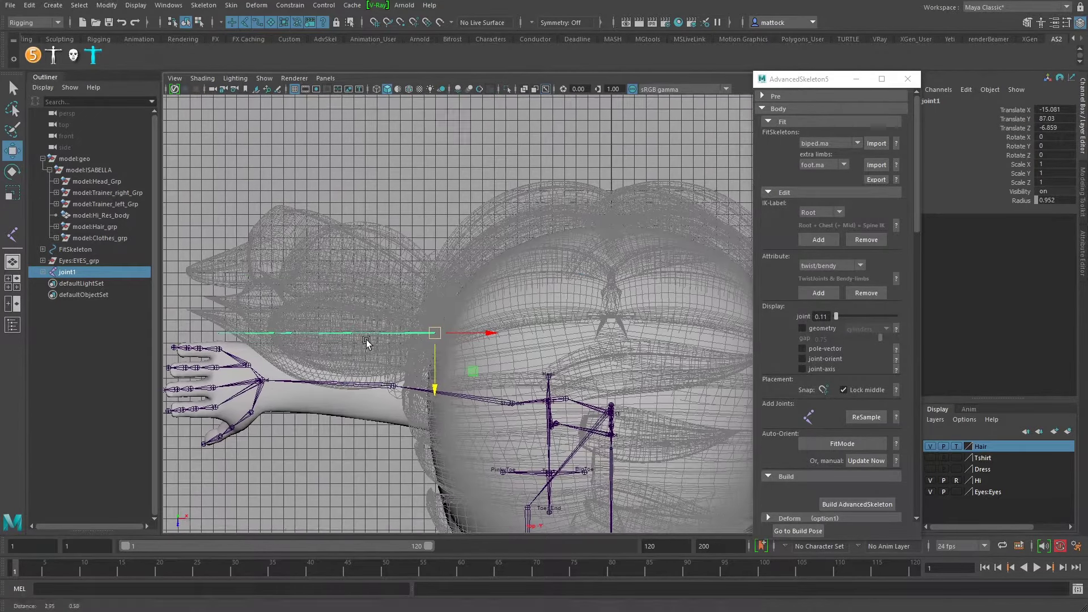
key("e")
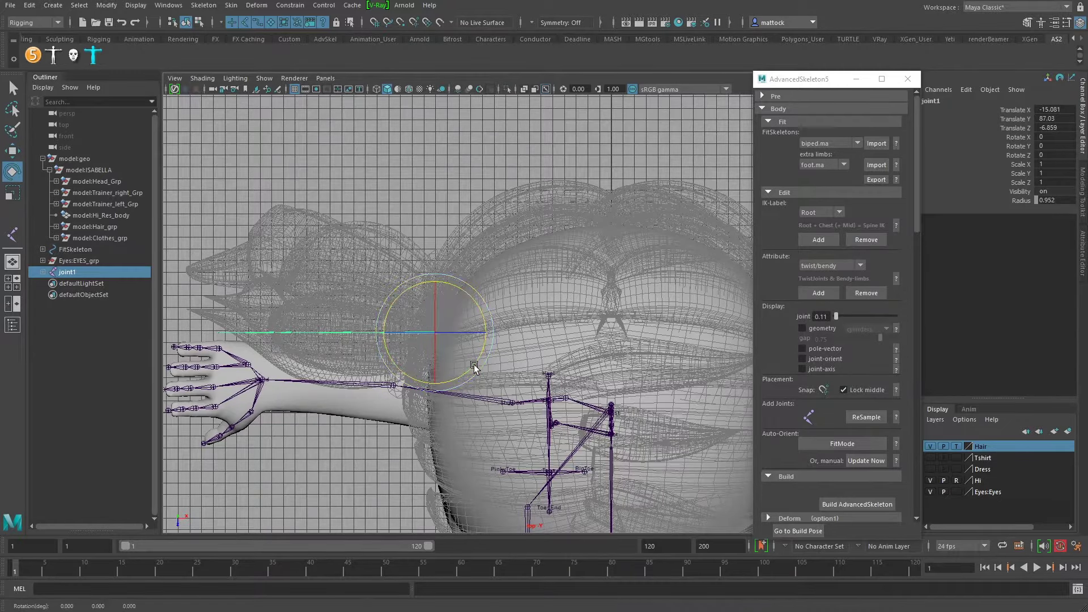
left_click_drag(464, 368, 466, 368)
- In the perspective view, parent the pigtail's root joint to the Head joint and clear the selection
key("space")
key("space")
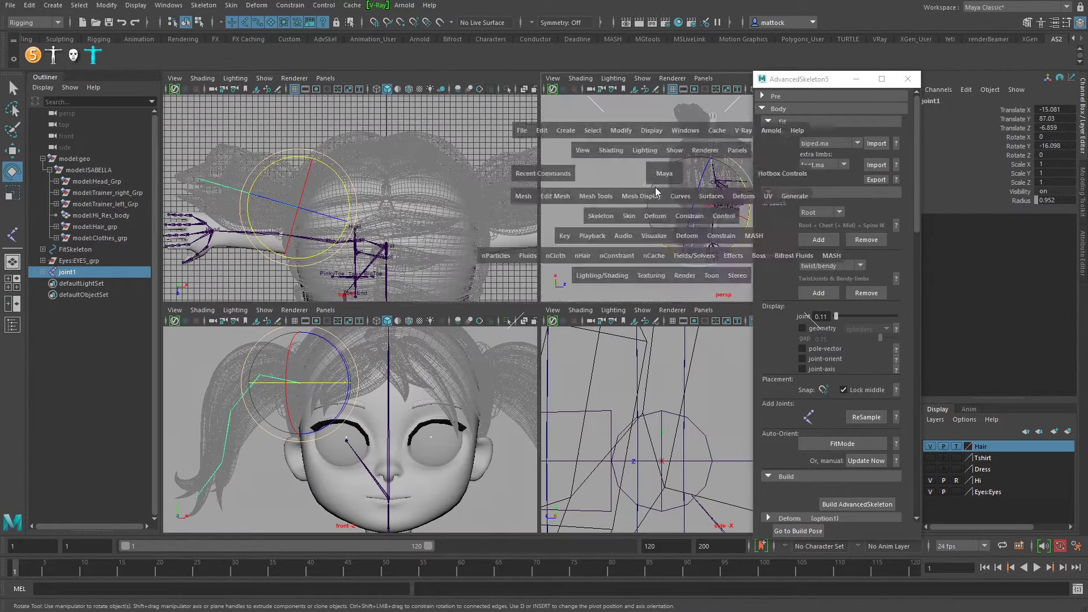
left_click_drag(529, 306, 352, 327, "alt")
scroll(451, 296, "up", 6)
left_click(341, 299)
left_click(359, 185)
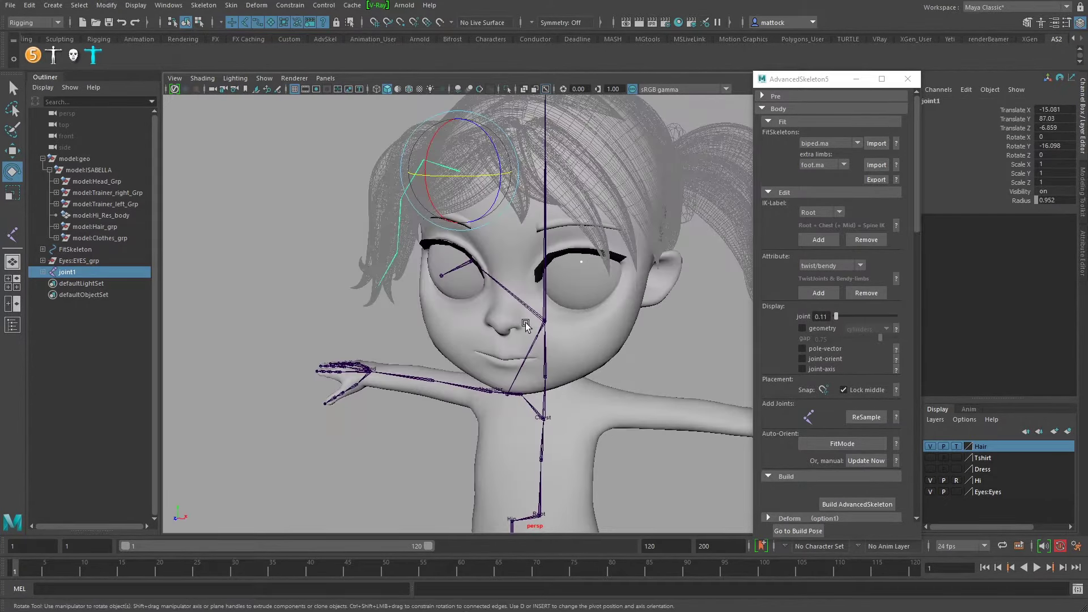
left_click(541, 317)
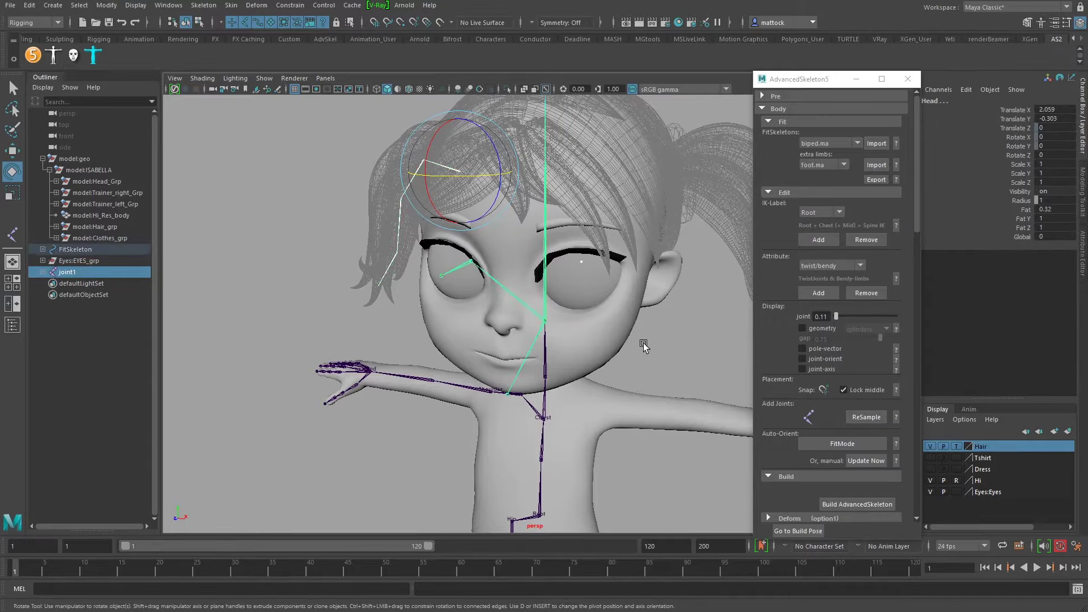
key("p")
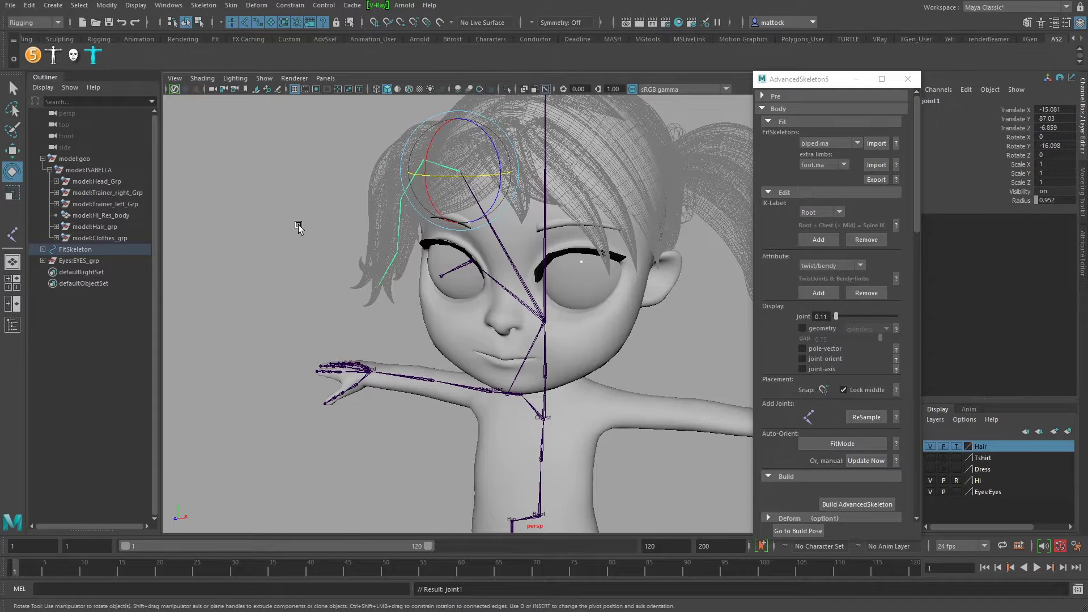
key("q")
left_click(356, 198)
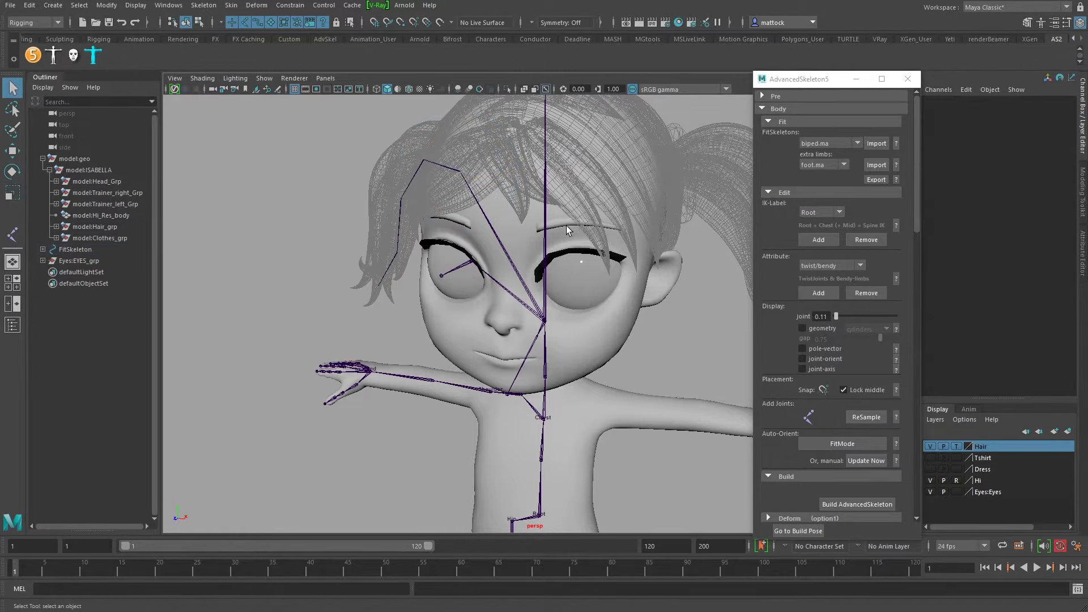
- Examine the parented pigtail chain, expanding the FitSkeleton hierarchy down to its third joint and widening the Outliner
left_click_drag(567, 230, 430, 233, "alt")
right_click_drag(431, 233, 464, 233, "alt")
middle_click_drag(439, 233, 472, 333, "alt")
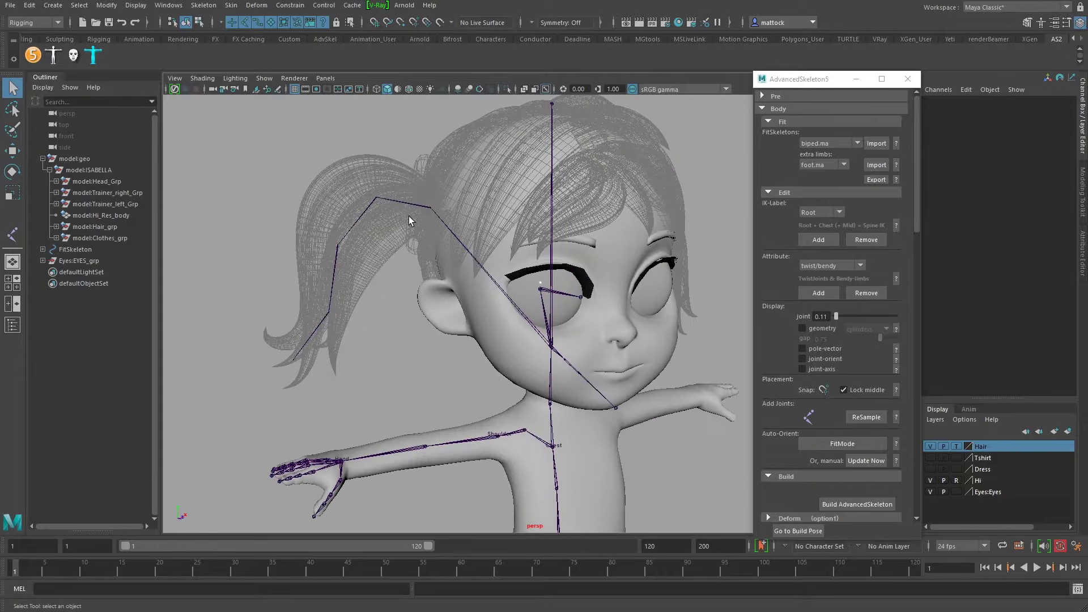
left_click_drag(381, 263, 374, 267, "alt")
left_click(432, 207)
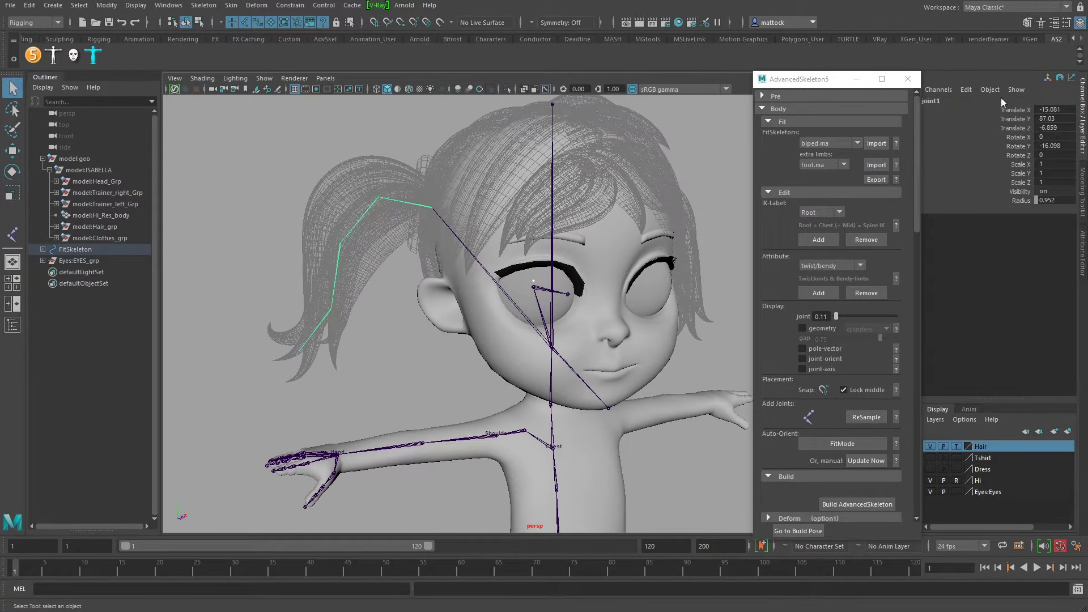
left_click_drag(838, 84, 838, 88)
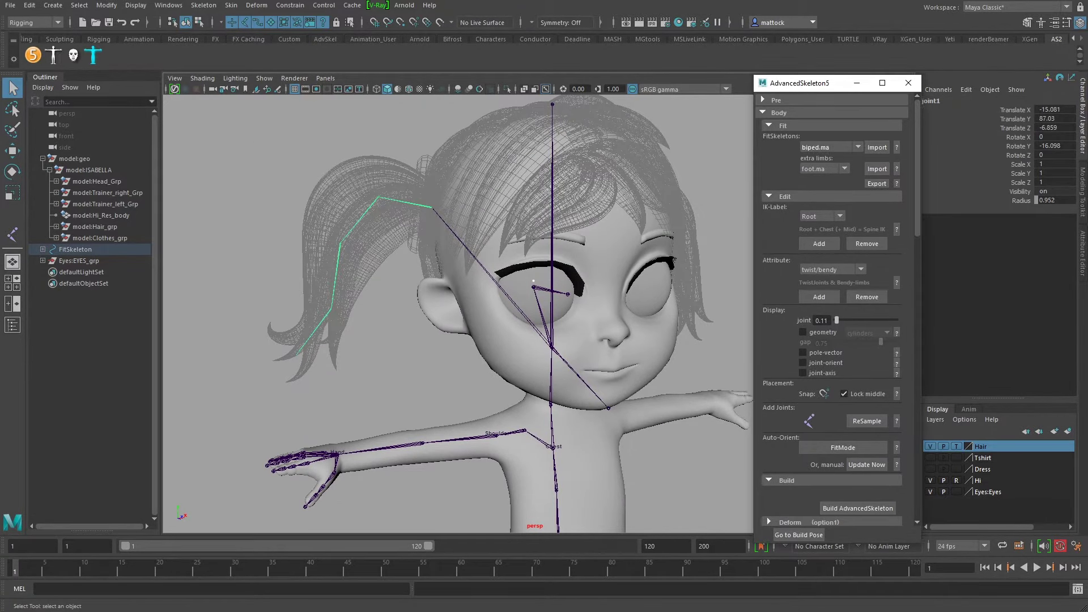
left_click(42, 250)
key("f")
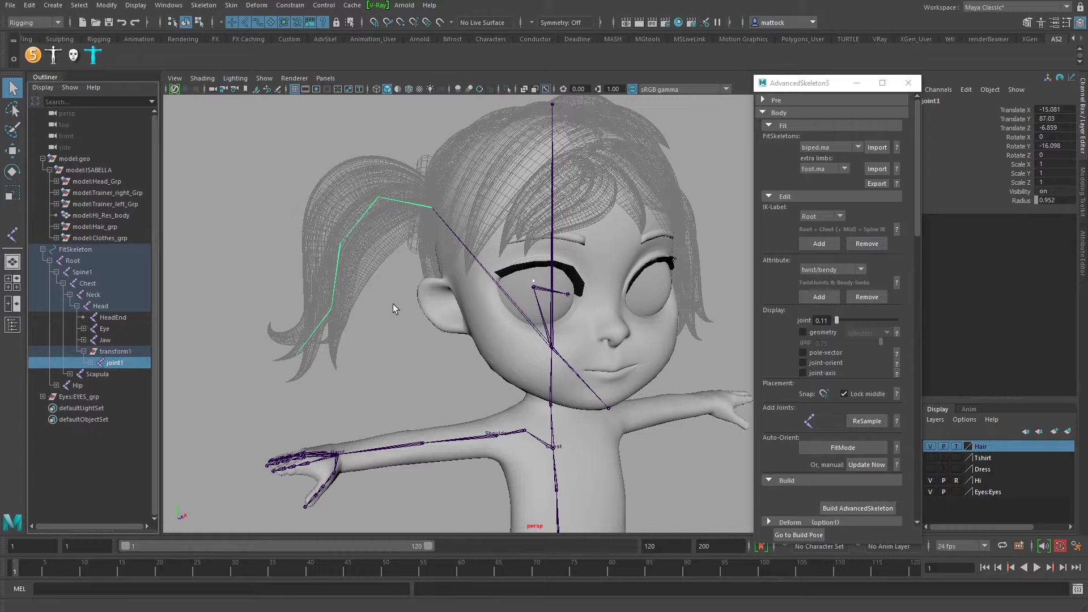
left_click(90, 362)
left_click(97, 375)
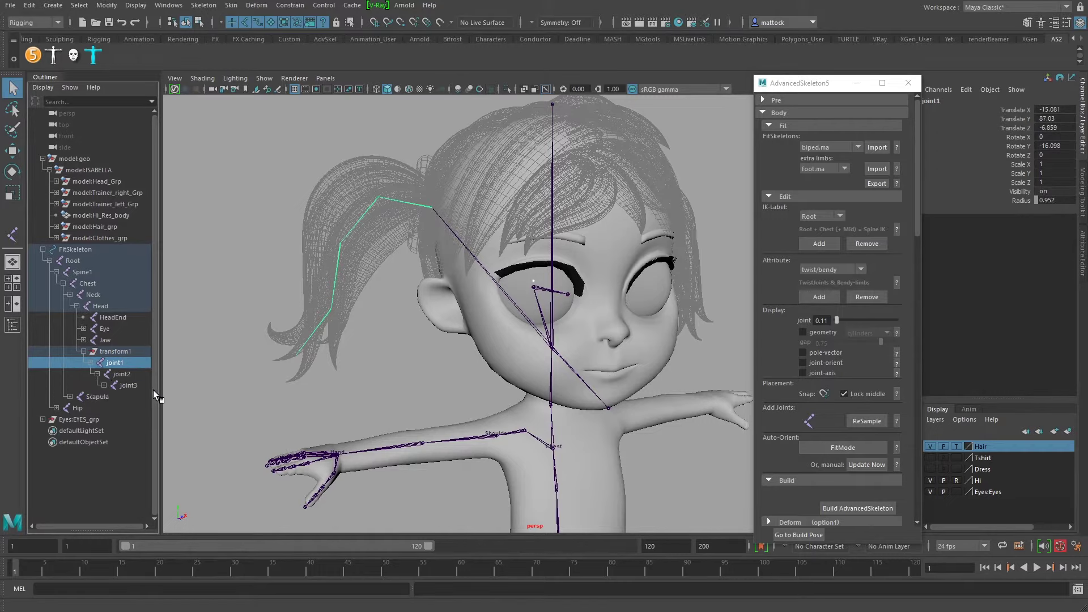
left_click_drag(160, 391, 190, 391)
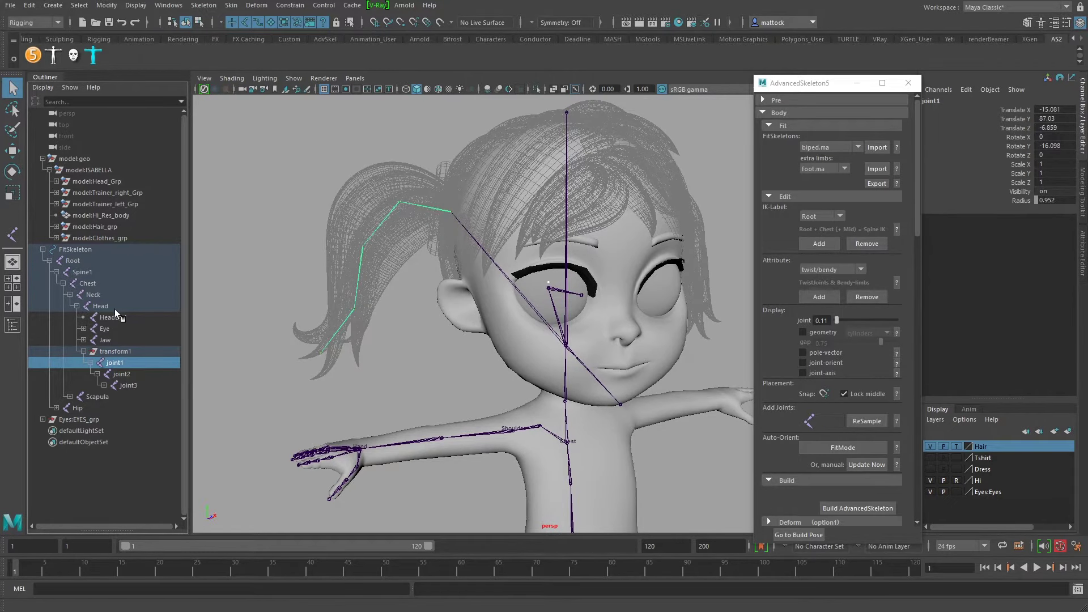
- Rename the pigtail chain's first three joints as pigtail1, pigtail2 and pigtail3, and clear the selection
double_click(115, 362)
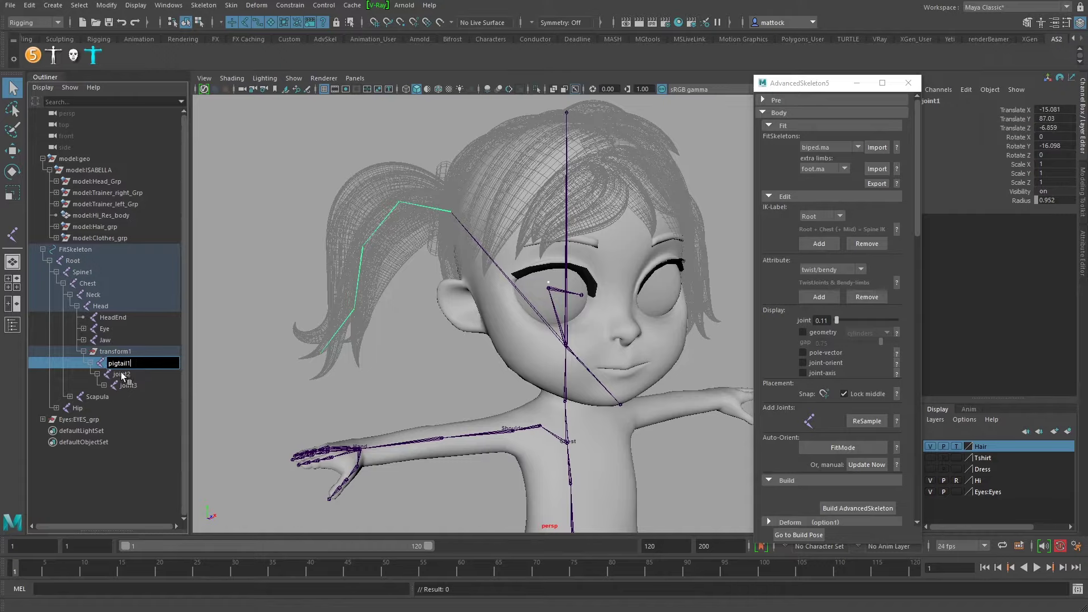
double_click(121, 374)
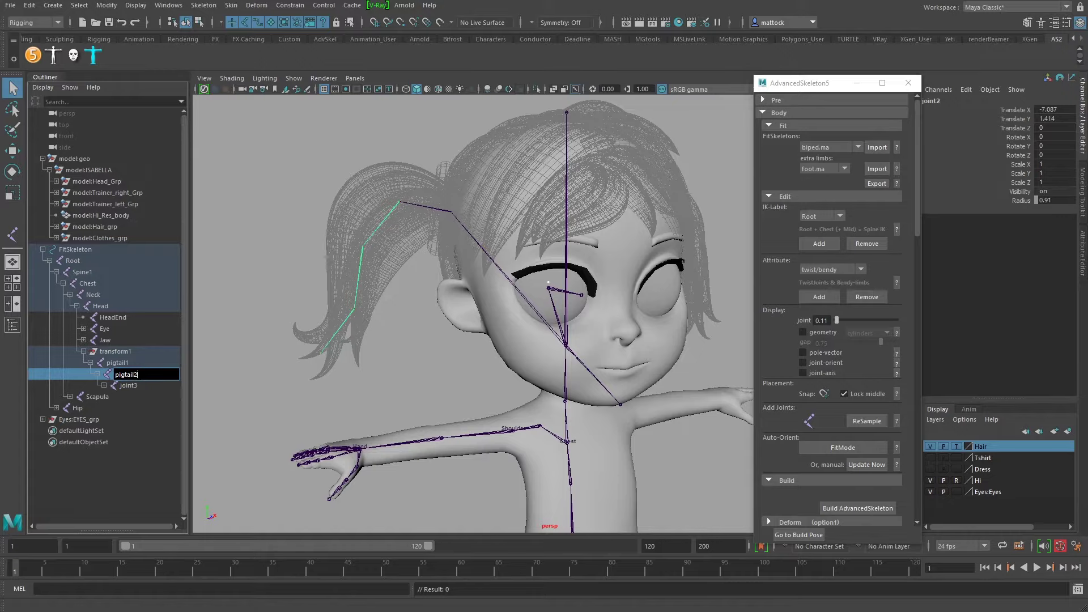
double_click(130, 385)
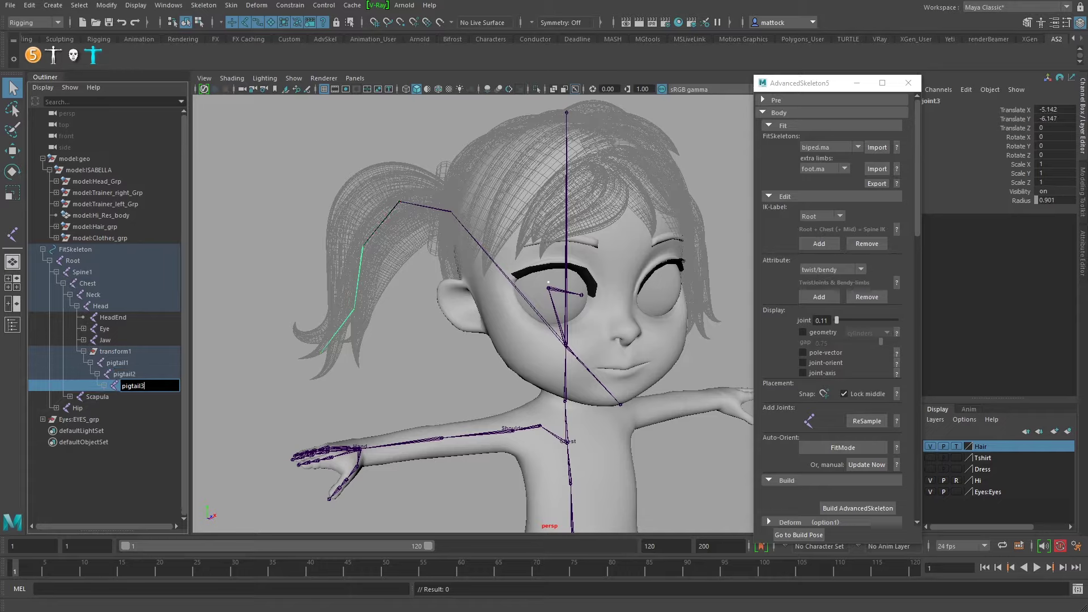
type("pigtail3")
key("Return")
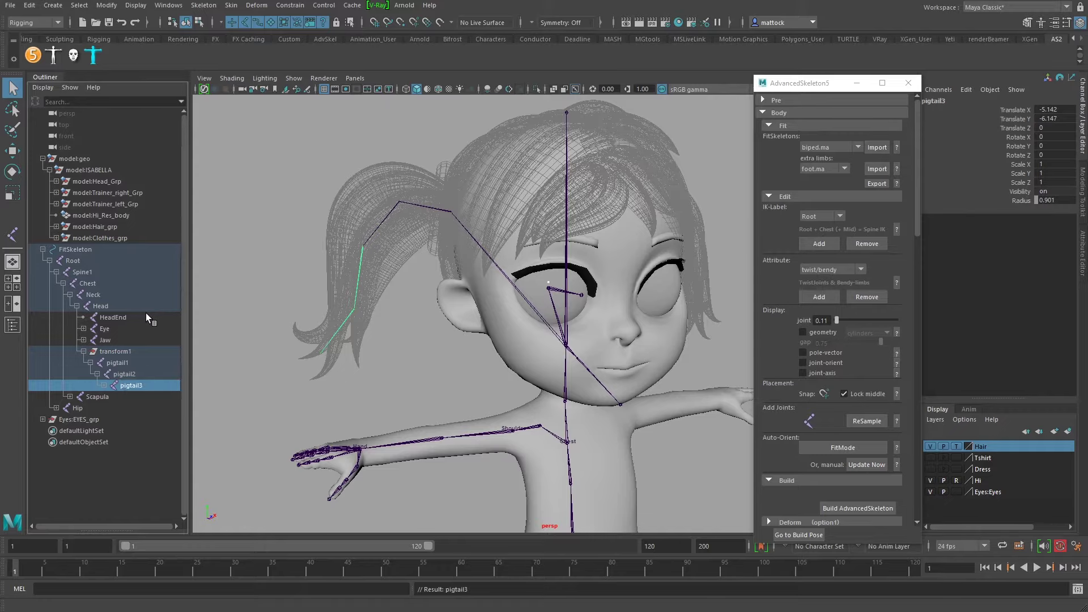
left_click(224, 142)
- Frame the whole character with its fit skeleton and save the scene
right_click_drag(431, 238, 345, 228, "alt")
left_click_drag(408, 243, 365, 218, "alt")
right_click_drag(329, 221, 431, 221, "alt")
middle_click_drag(490, 219, 494, 262, "alt")
right_click_drag(494, 262, 442, 261, "alt")
left_click_drag(460, 272, 434, 245, "alt")
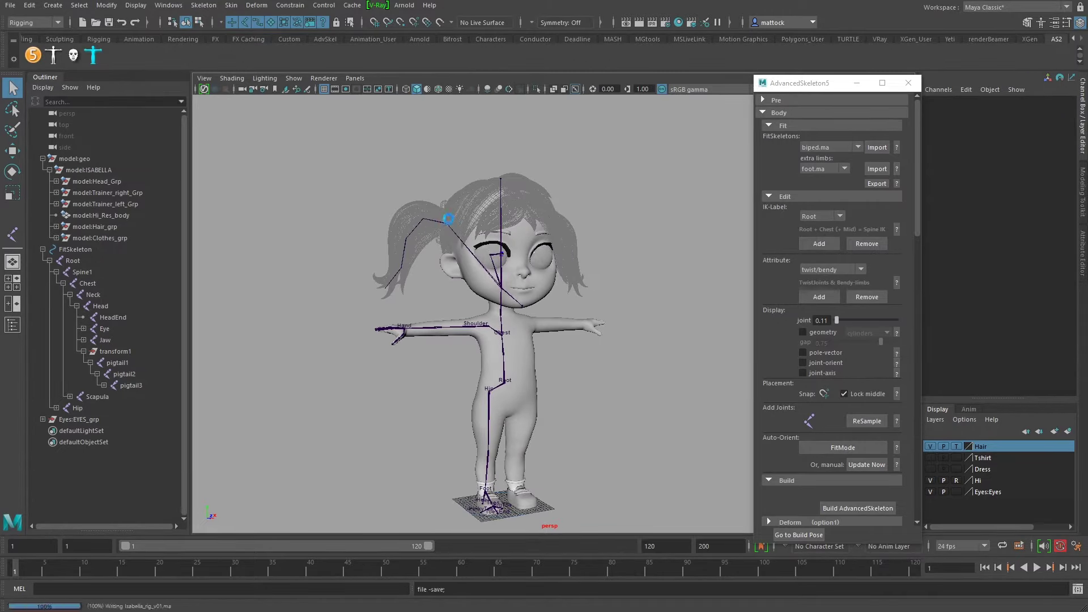
- Examine the fit skeleton's placement on the head, arms and body from several angles, and save the scene again
scroll(477, 175, "up", 3)
left_click_drag(478, 175, 535, 351, "alt")
middle_click_drag(318, 357, 340, 301, "alt")
left_click_drag(496, 271, 439, 286, "alt")
scroll(434, 292, "up", 3)
scroll(508, 262, "down", 2)
right_click_drag(508, 266, 435, 235, "alt")
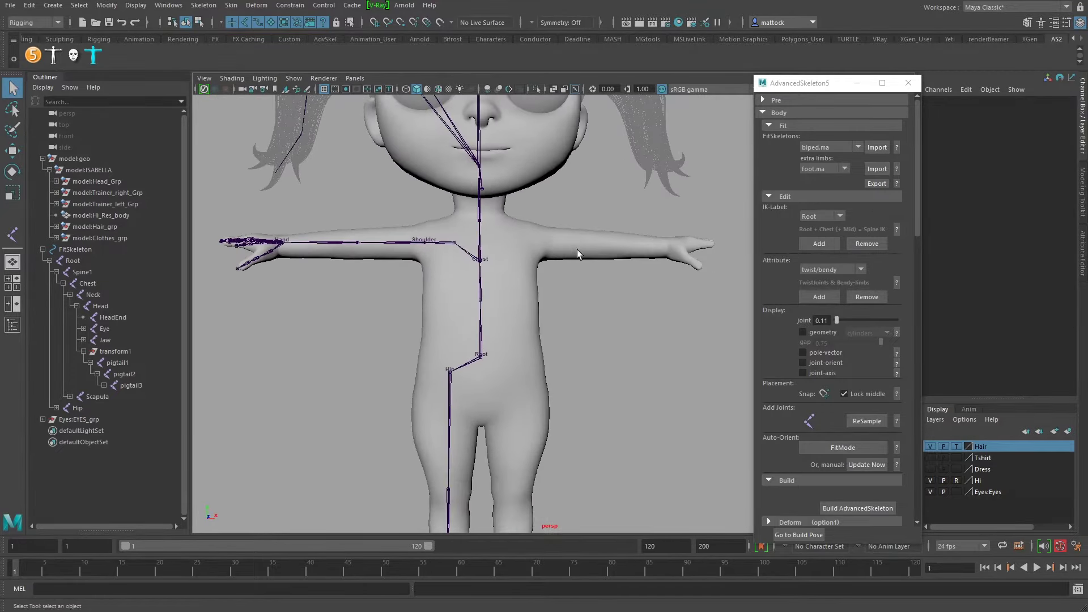
right_click_drag(578, 253, 403, 259, "alt")
middle_click_drag(499, 266, 434, 272, "alt")
left_click_drag(433, 272, 439, 294, "alt")
key("ctrl+s")
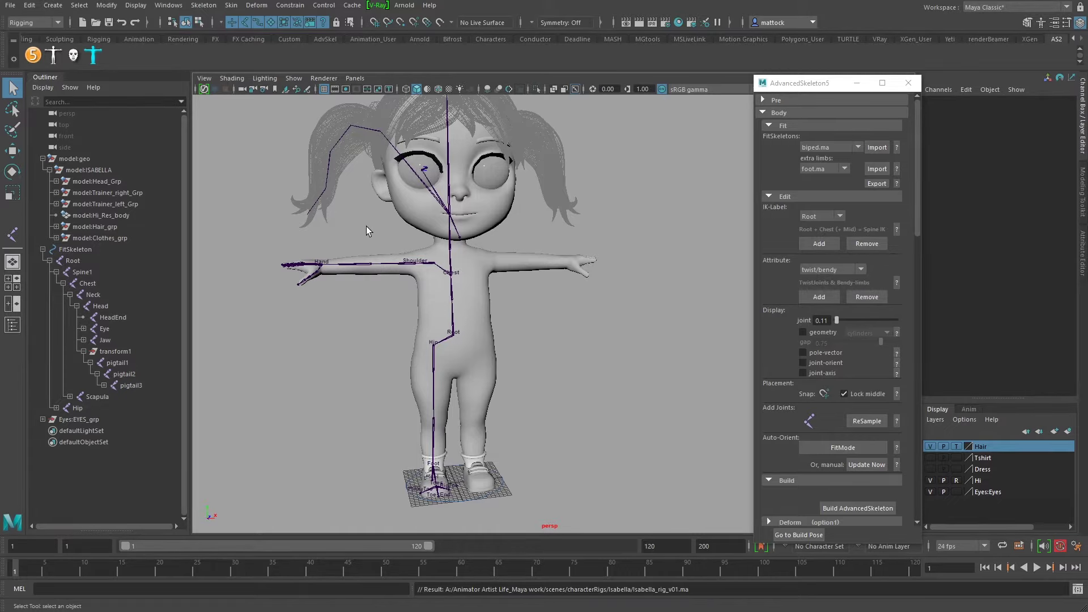
- Select the pigtail1 joint and review the fit-joint attribute options available for it
scroll(373, 213, "up", 5)
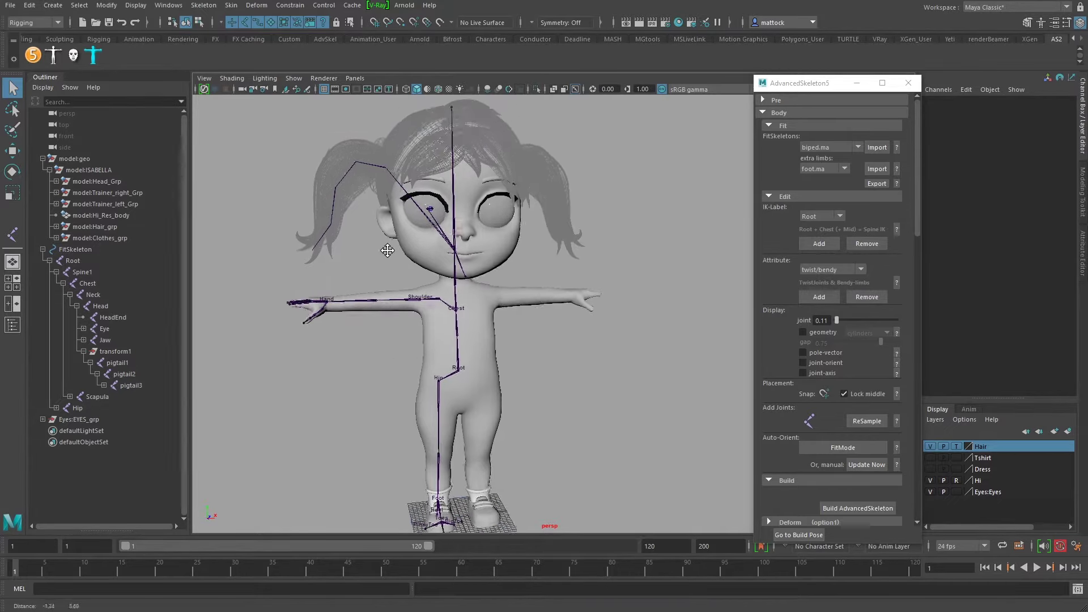
left_click(286, 175)
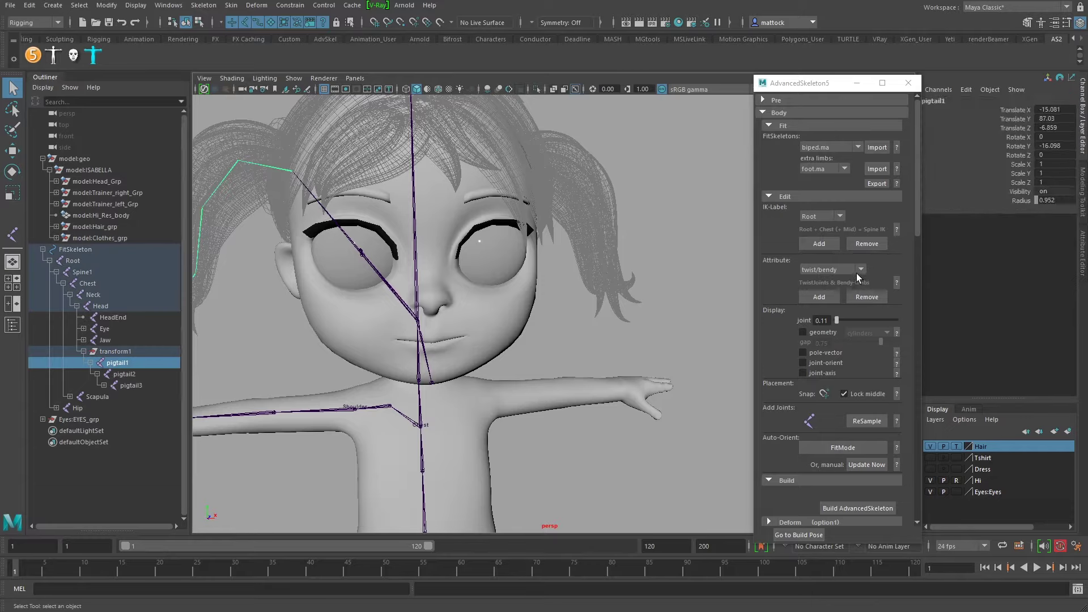
left_click_drag(827, 85, 812, 83)
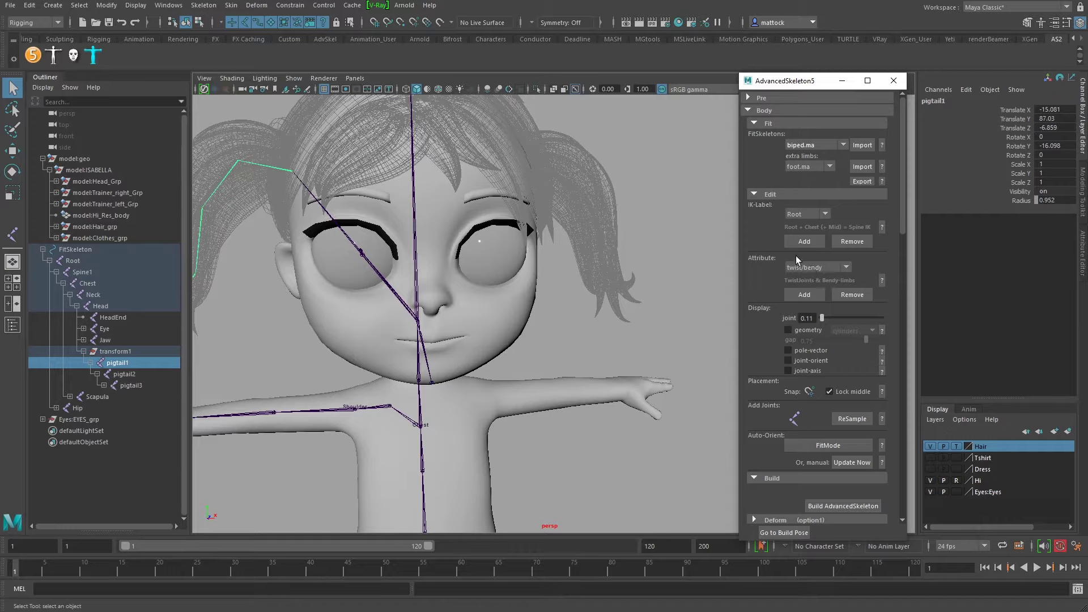
left_click(814, 269)
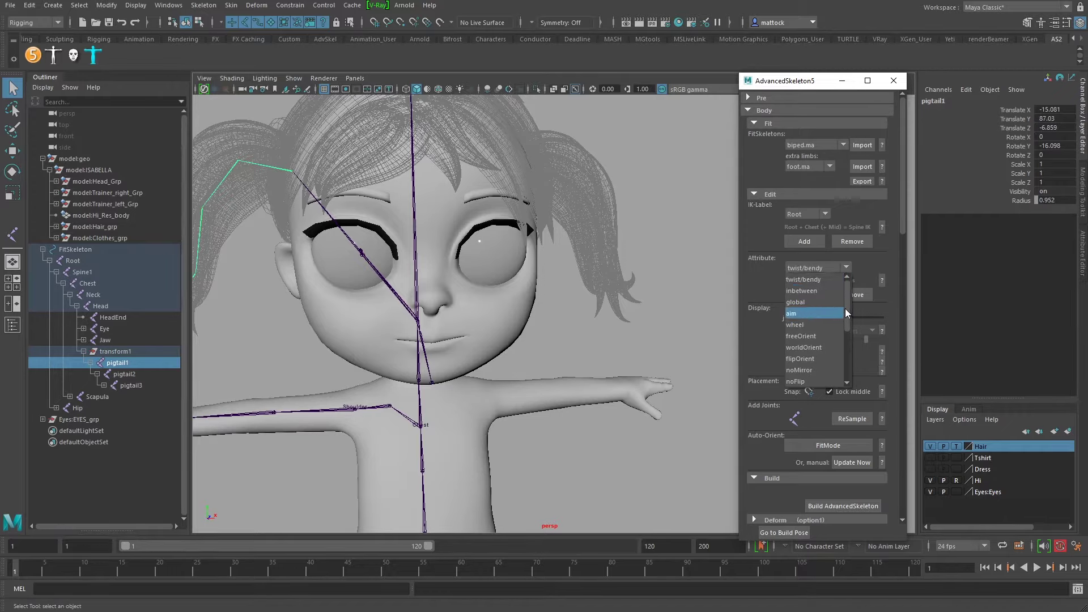
left_click_drag(846, 305, 709, 230)
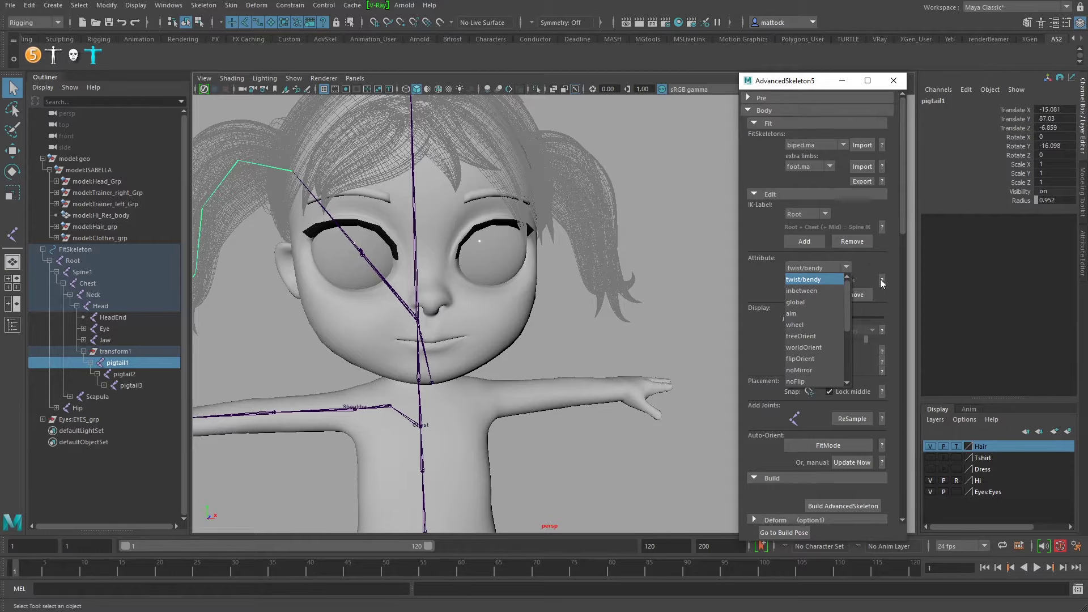
left_click(279, 224)
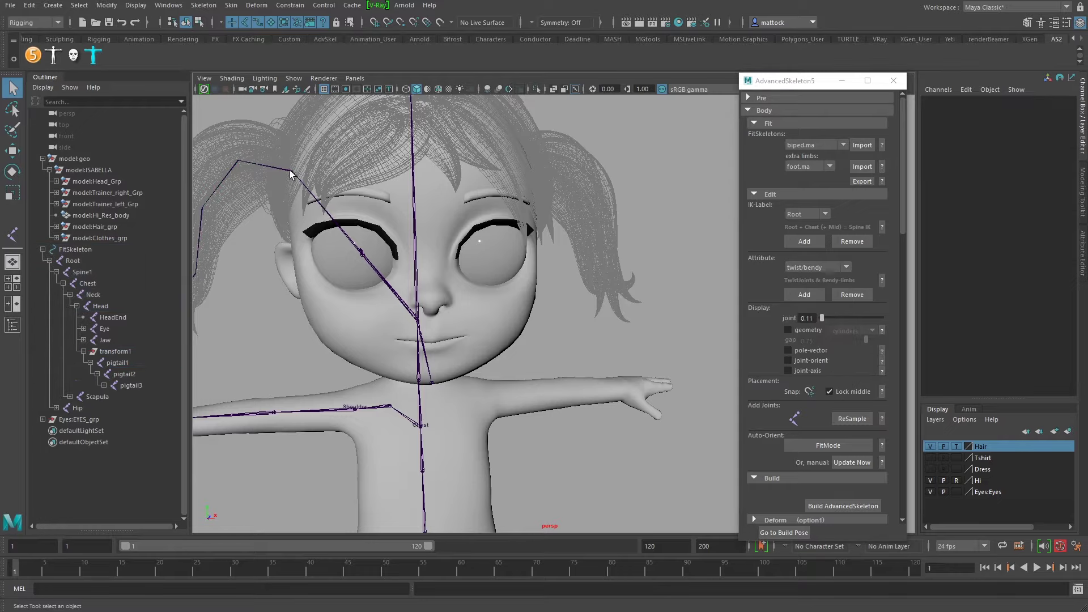
- Add the noMirror attribute to the pigtail1 joint
left_click(288, 173)
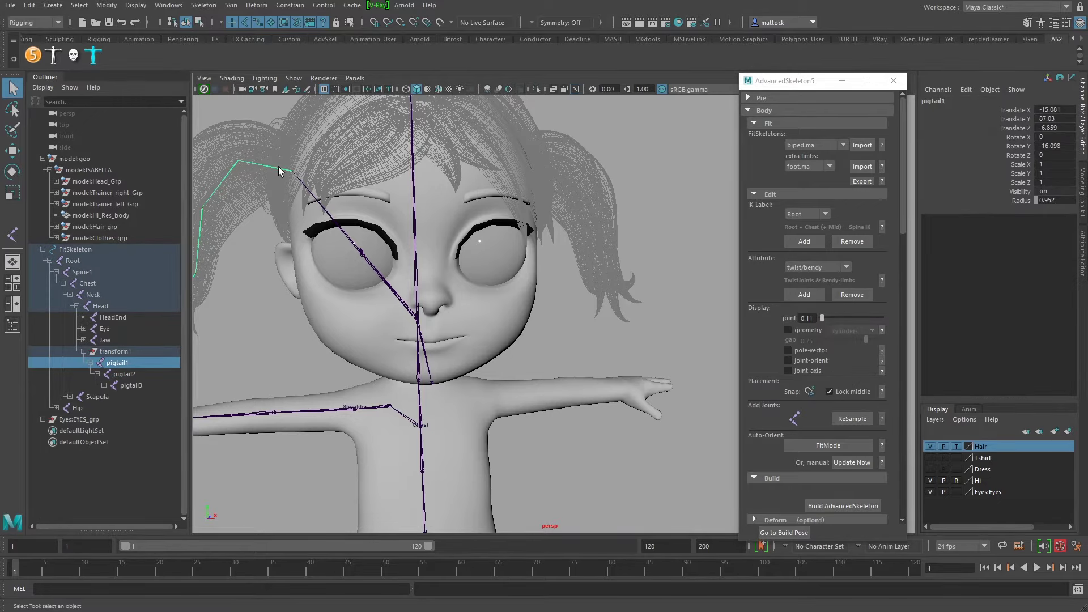
left_click(840, 269)
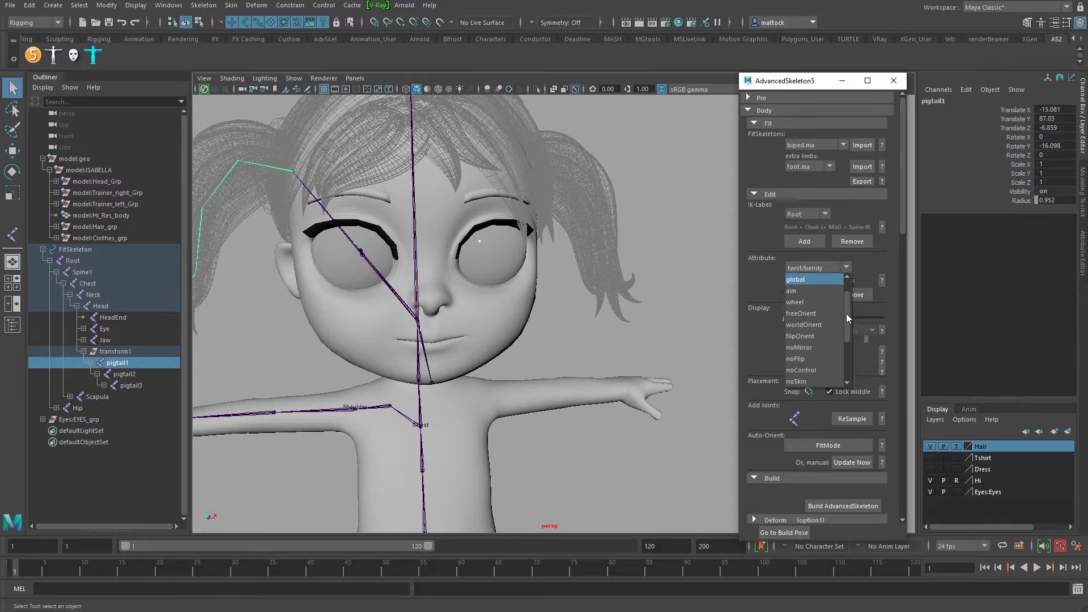
scroll(814, 340, "down", 1)
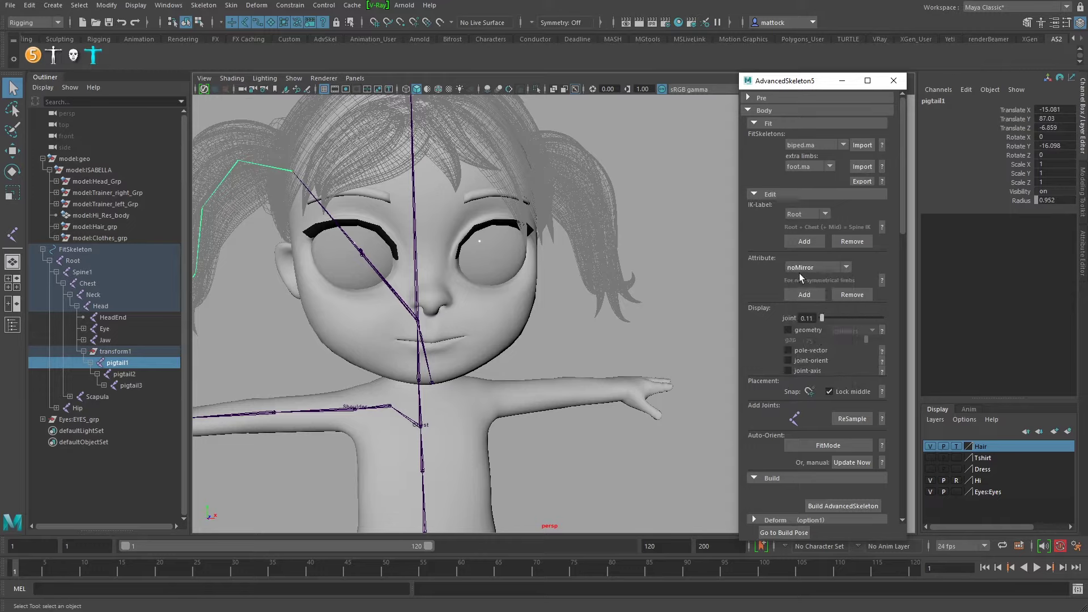
left_click(805, 295)
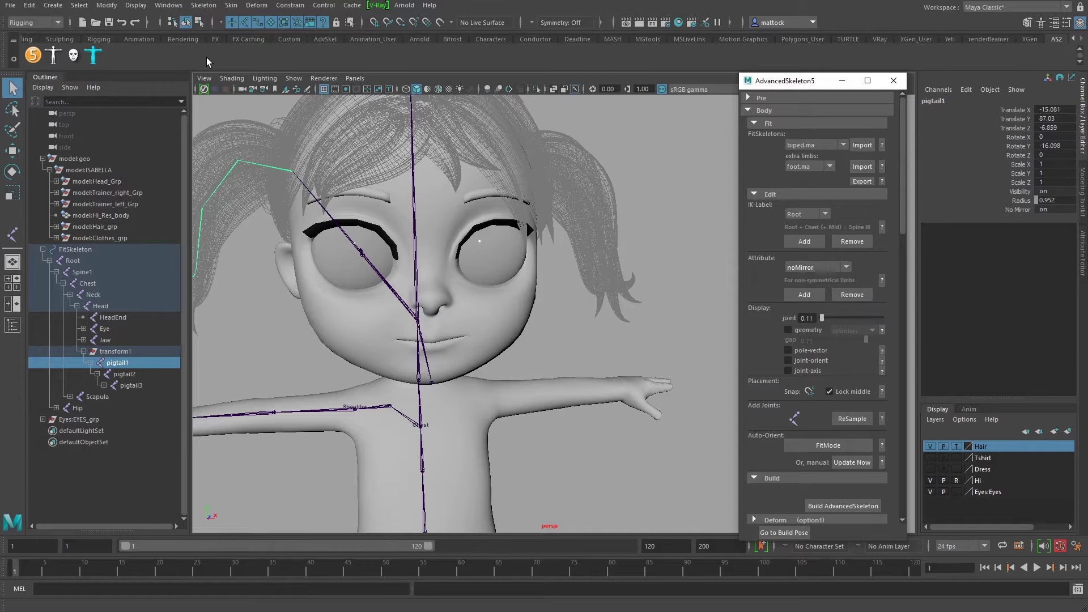
- Undo adding the noMirror attribute to pigtail1 and clear the selection
left_click(30, 5)
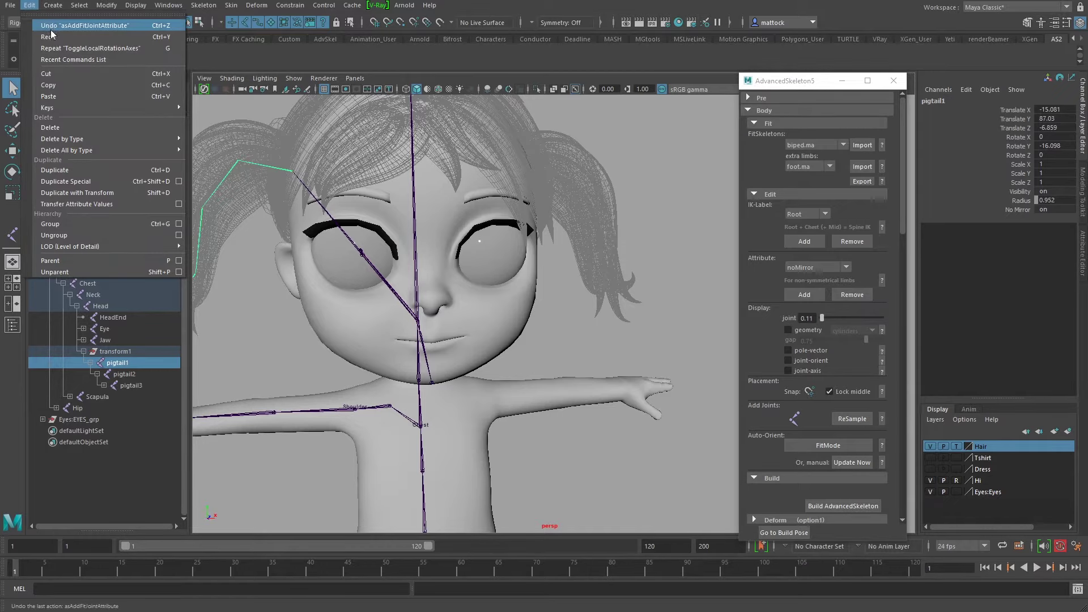
left_click(50, 19)
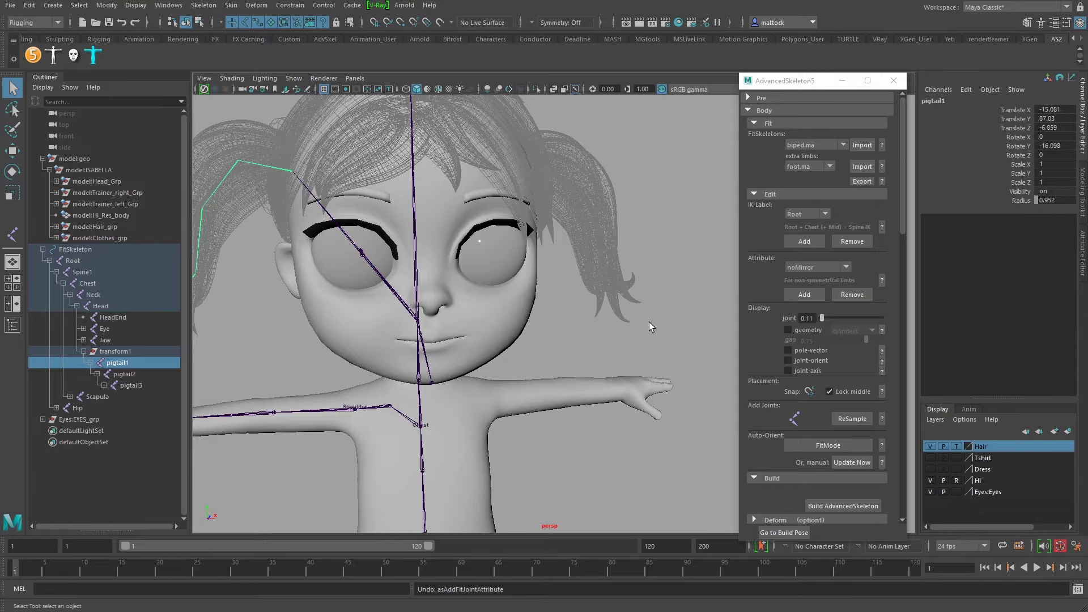
left_click(641, 285)
- Build the AdvancedSkeleton rig from the fit skeleton
right_click_drag(623, 257, 514, 258, "alt")
left_click_drag(515, 257, 554, 282, "alt")
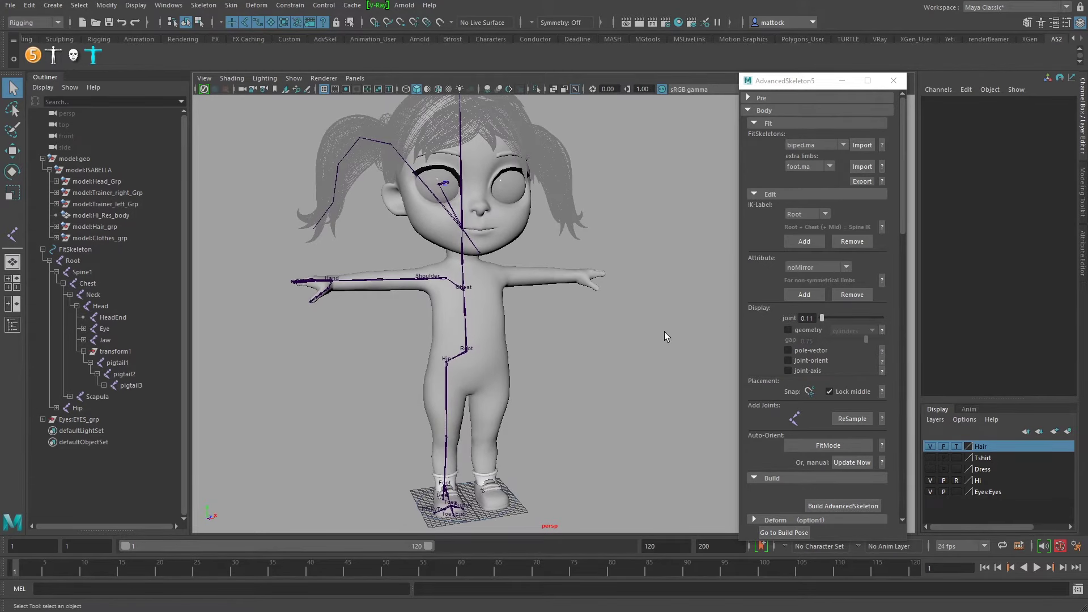
left_click_drag(902, 208, 907, 243)
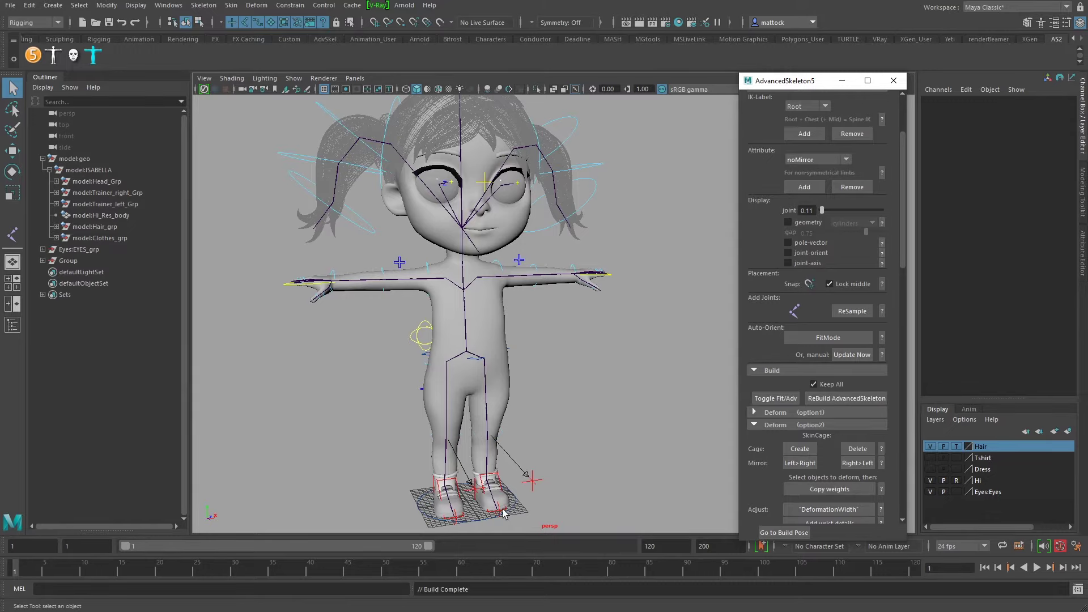
left_click(479, 594)
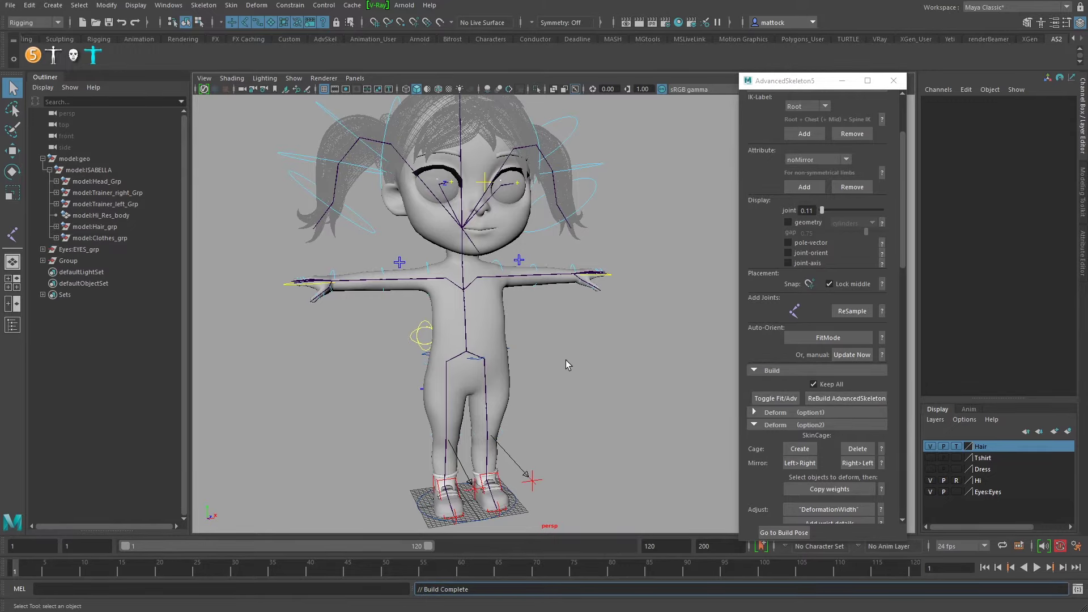
- Examine the built rig's joints and controls on the head, pigtails, arms and legs
left_click_drag(606, 294, 541, 322, "alt")
scroll(527, 342, "up", 5)
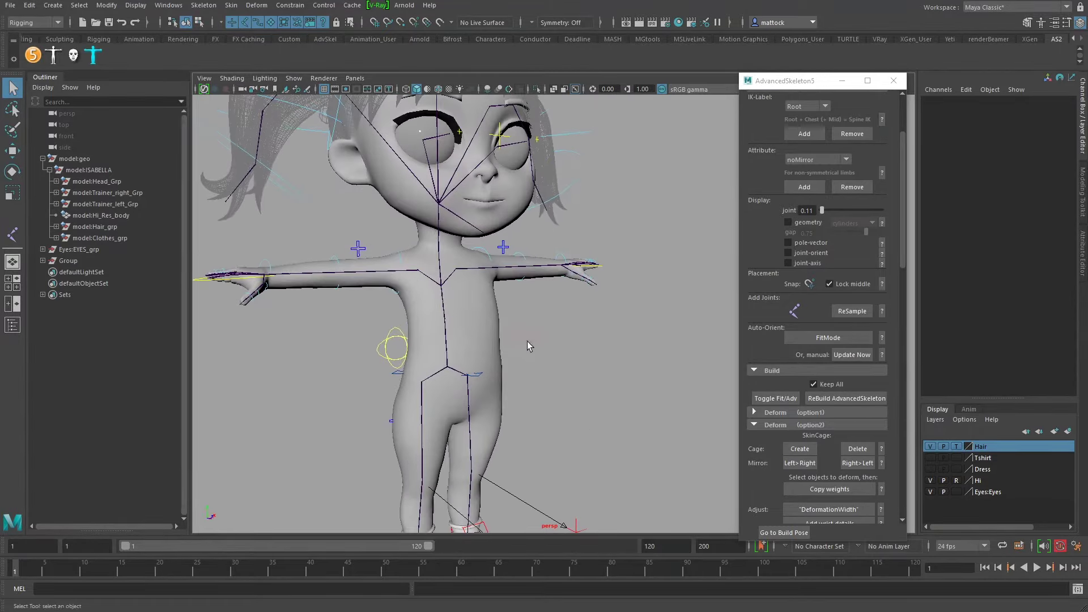
scroll(527, 342, "down", 5)
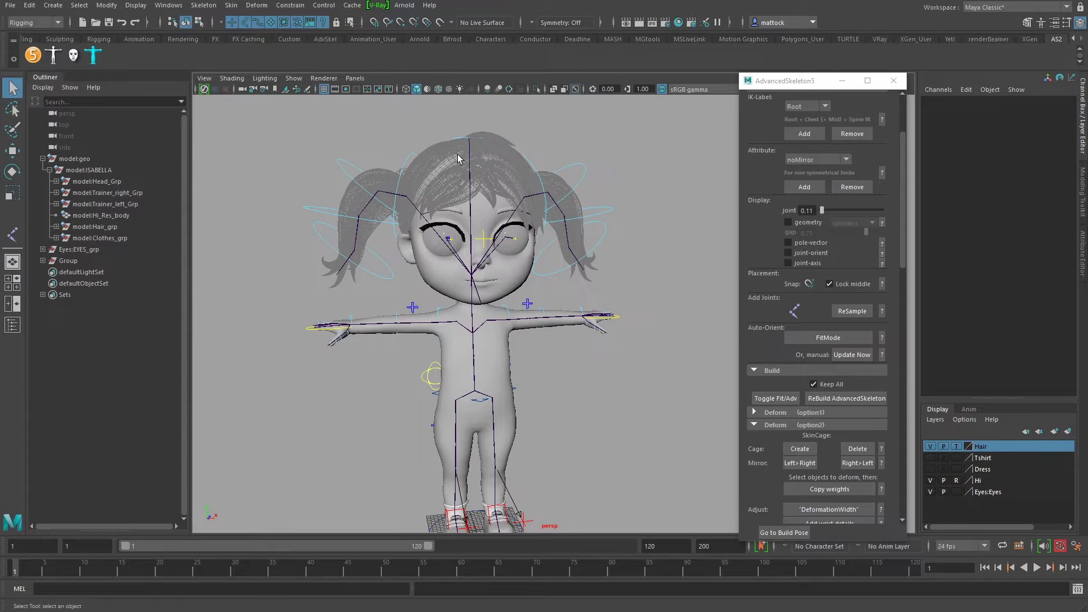
scroll(467, 386, "up", 3)
middle_click_drag(466, 387, 467, 297, "alt")
scroll(582, 337, "down", 1)
left_click_drag(583, 337, 492, 345, "alt")
- Test moving the rig's RootX_M hip control, and undo the move
left_click(486, 341)
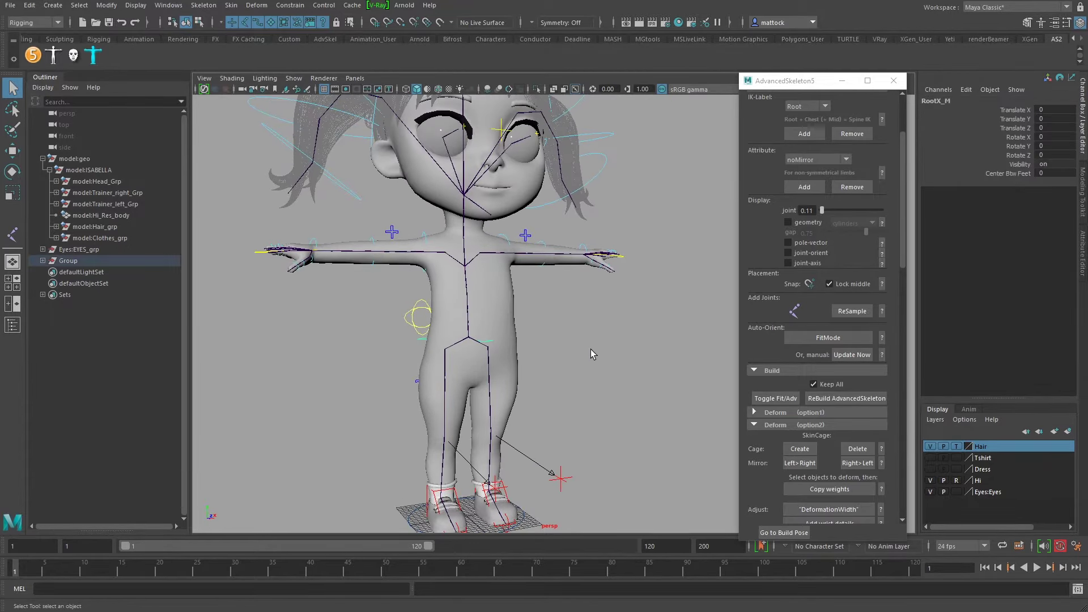
scroll(591, 349, "down", 3)
middle_click_drag(535, 346, 501, 346, "alt")
key("w")
mouse_move(500, 345)
left_mouse_down("alt")
mouse_move(578, 345)
mouse_move(485, 350)
mouse_move(505, 340)
mouse_move(485, 335)
mouse_move(485, 359)
left_mouse_up("alt")
key("ctrl+z")
- Test moving the PoleLeg_R control of the right knee, undo the move, and clear the selection
left_click_drag(477, 449, 306, 433, "alt")
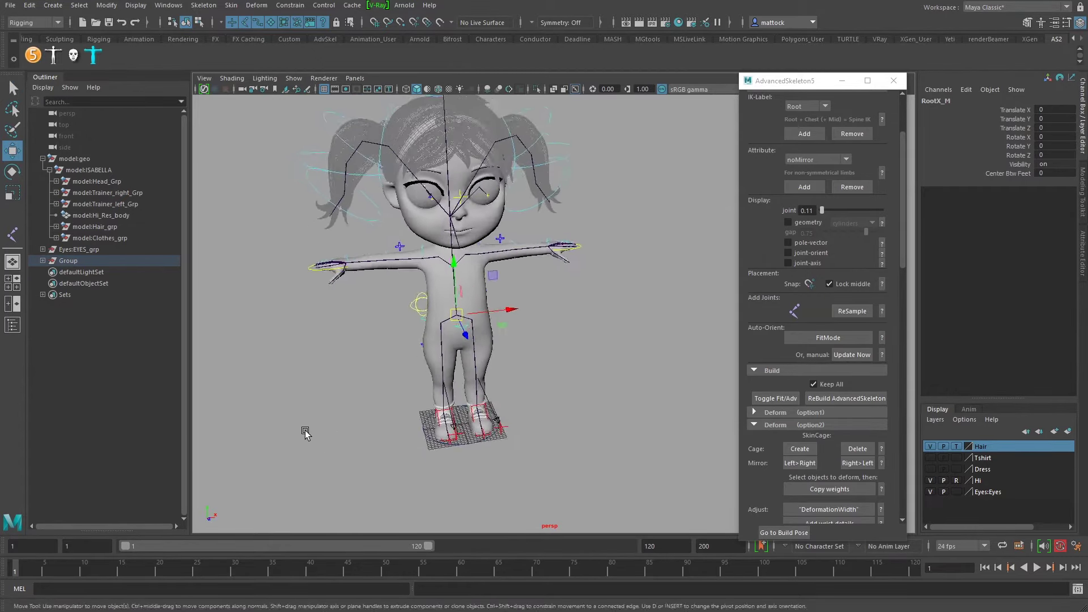
right_click_drag(306, 433, 405, 460, "alt")
middle_click_drag(406, 460, 525, 393, "alt")
left_click_drag(525, 394, 542, 434, "alt")
left_click(507, 466)
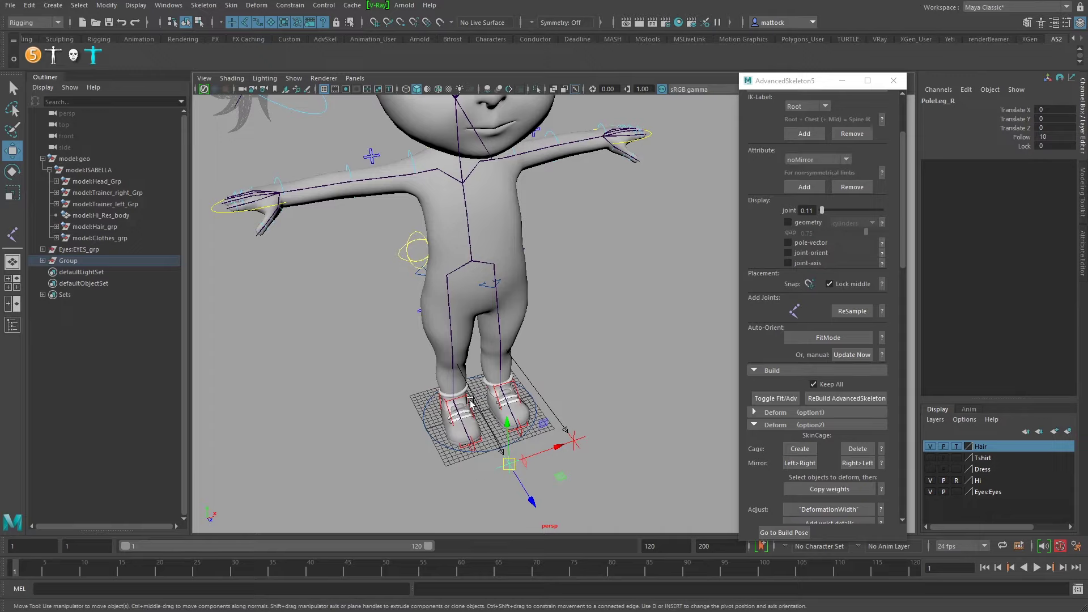
left_click_drag(435, 462, 494, 443, "alt")
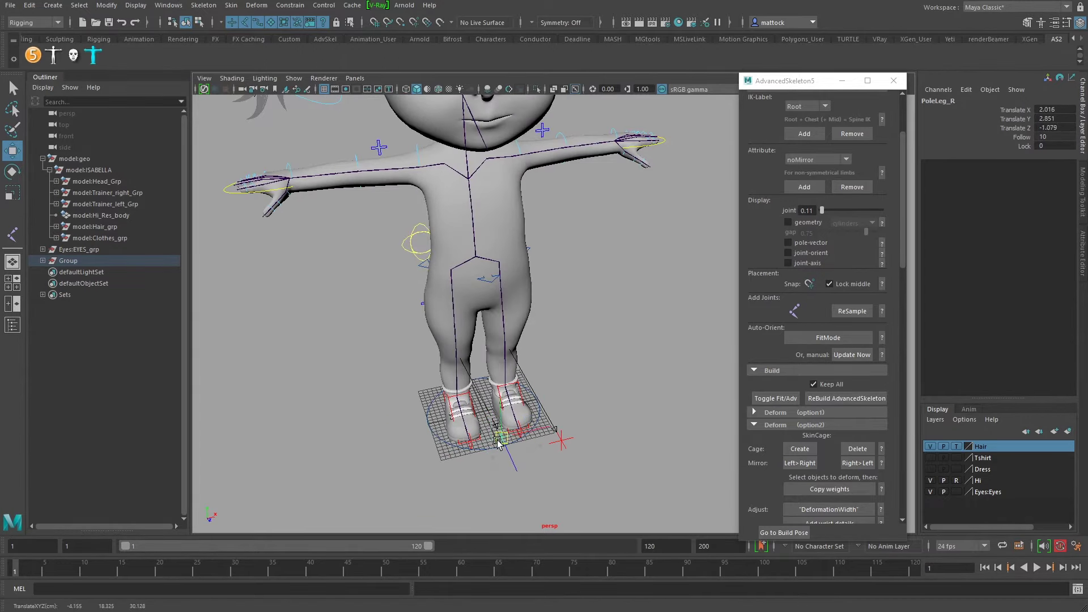
key("ctrl+z")
left_click(612, 348)
- Test lifting the right foot forward with the IKLeg_R control, and undo the move
right_click_drag(397, 431, 469, 443, "alt")
middle_click_drag(469, 443, 483, 419, "alt")
left_click_drag(484, 419, 414, 437, "alt")
middle_click_drag(413, 437, 423, 425, "alt")
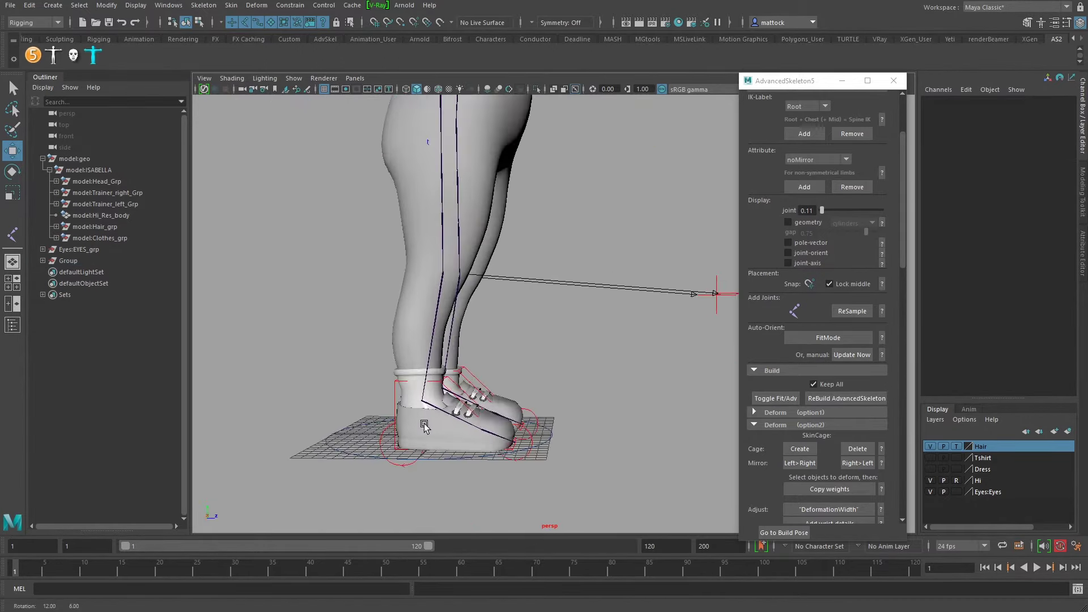
left_click_drag(422, 425, 502, 352, "alt")
left_click(452, 376)
left_click(388, 379)
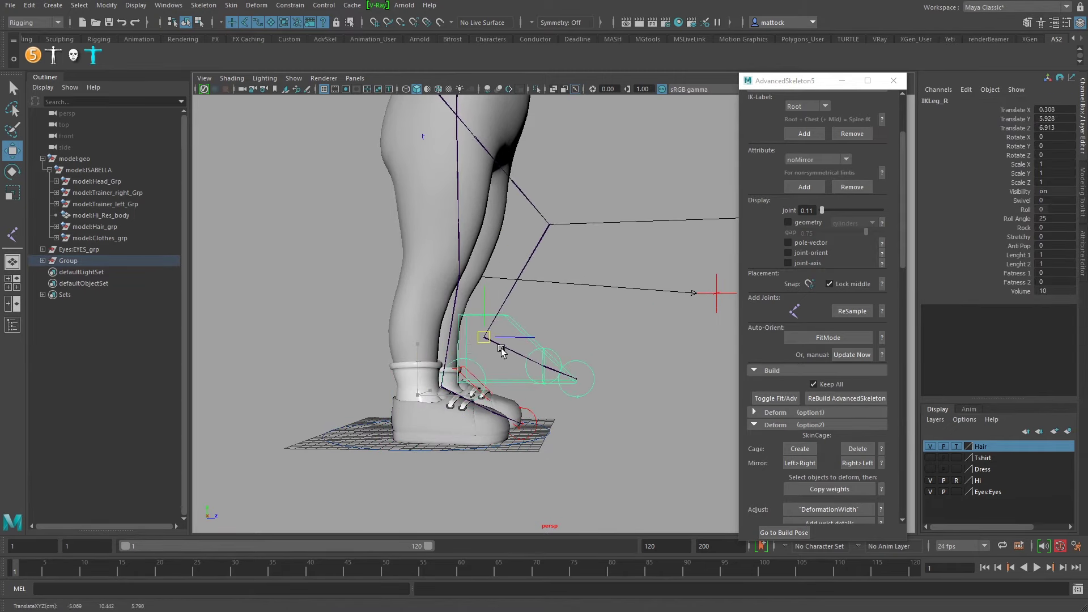
key("ctrl+z")
- Test the Roll attribute of the IKLeg_R foot control, and undo the change
left_click(1027, 210)
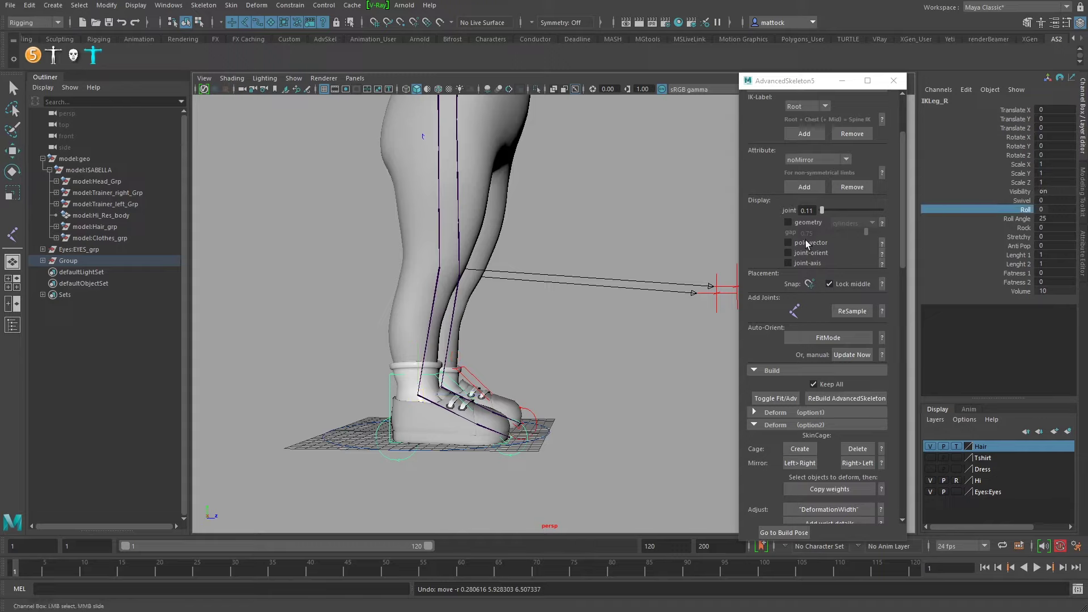
mouse_move(565, 335)
middle_mouse_down()
mouse_move(593, 323)
mouse_move(577, 338)
middle_mouse_up()
key("ctrl+z")
right_click_drag(618, 287, 470, 255, "alt")
middle_click_drag(470, 255, 432, 389, "alt")
left_click_drag(432, 389, 315, 385, "alt")
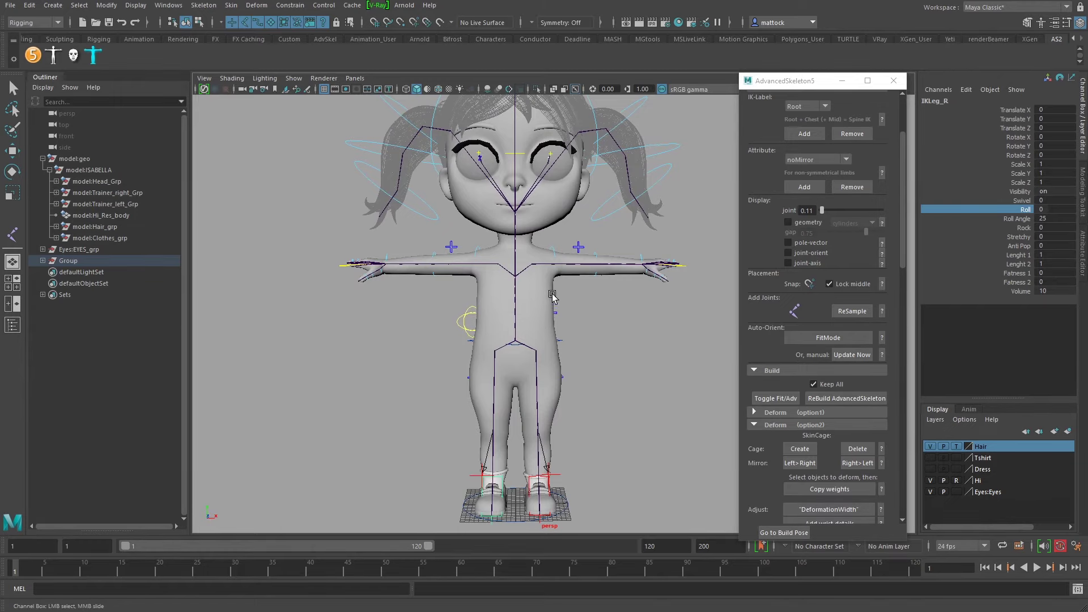
- Test bending the right elbow by rotating FKElbow_R to about 69 in Rotate Z, and undo the rotation
left_click_drag(552, 295, 572, 334, "alt")
right_click_drag(411, 331, 442, 335, "alt")
middle_click_drag(442, 335, 539, 332, "alt")
left_click_drag(538, 331, 559, 349, "alt")
right_click_drag(425, 315, 457, 315, "alt")
middle_click_drag(456, 315, 498, 320, "alt")
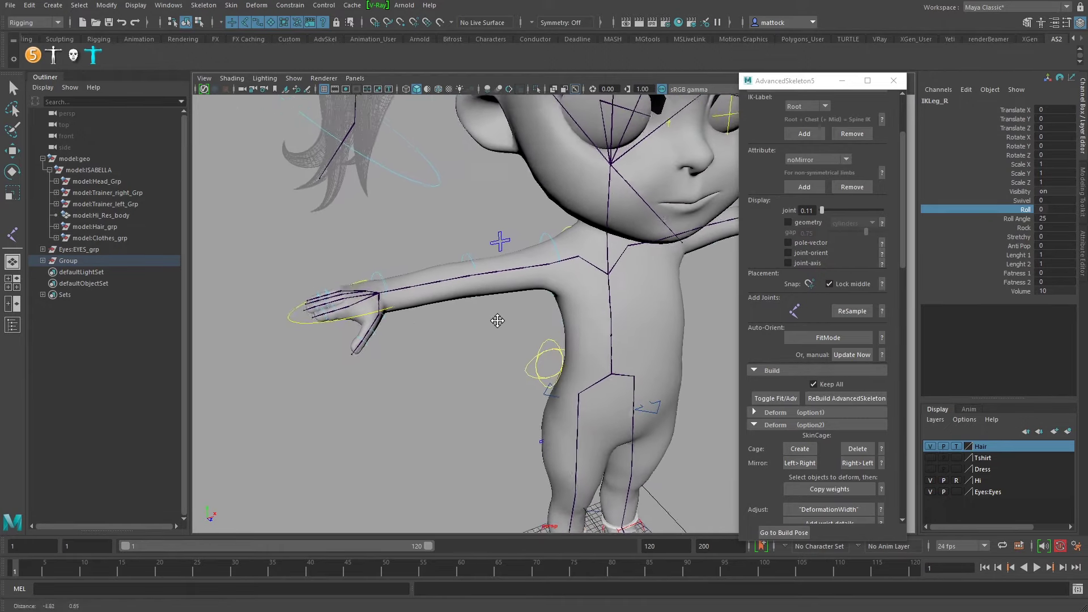
left_click(500, 241)
key("w")
left_click_drag(457, 335, 534, 346, "alt")
key("e")
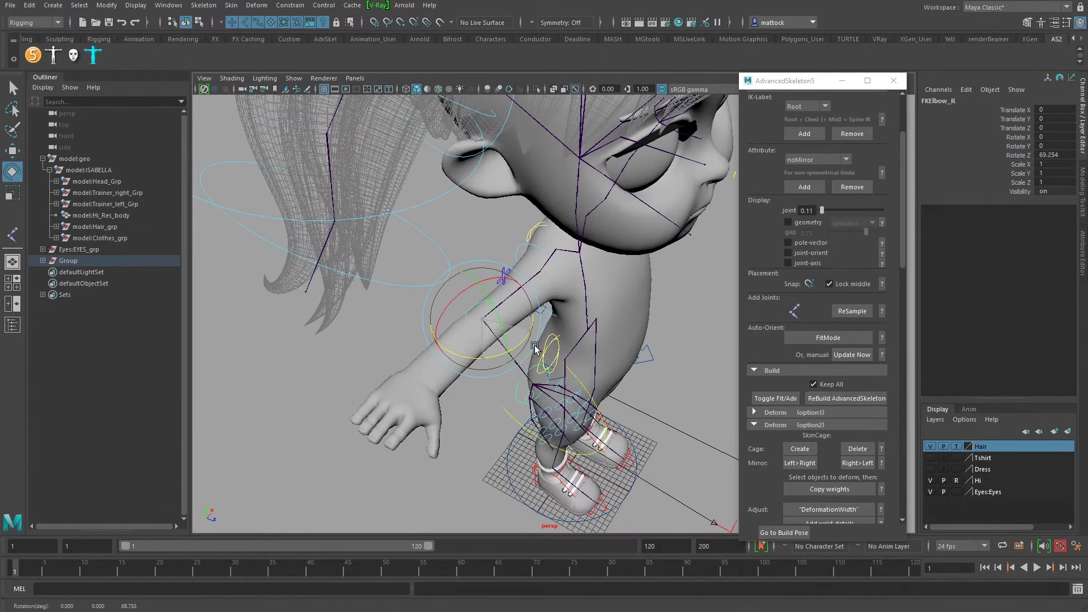
key("ctrl+z")
left_click_drag(602, 320, 566, 335, "alt")
middle_click_drag(566, 335, 481, 320, "alt")
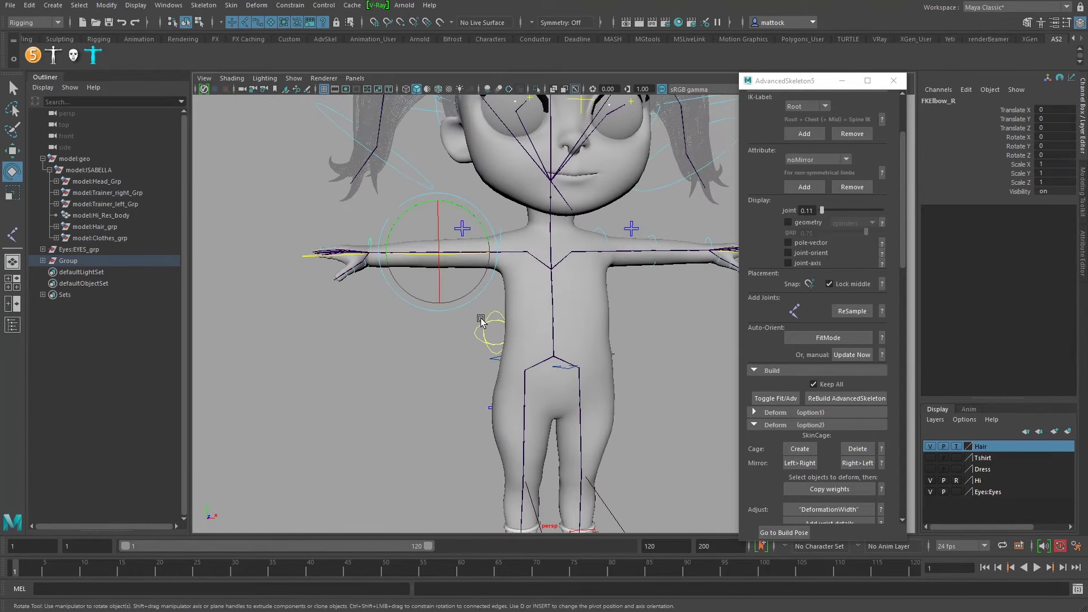
- Test swinging the hips by rotating the HipSwinger_M control, and undo the rotation
left_click(496, 336)
left_click_drag(483, 301, 507, 313)
key("ctrl+z")
- Test rotating the head with the FKHead_M control, undo the rotation, and clear the selection
right_click_drag(690, 288, 584, 295, "alt")
middle_click_drag(584, 294, 539, 340, "alt")
left_click_drag(522, 329, 553, 318, "alt")
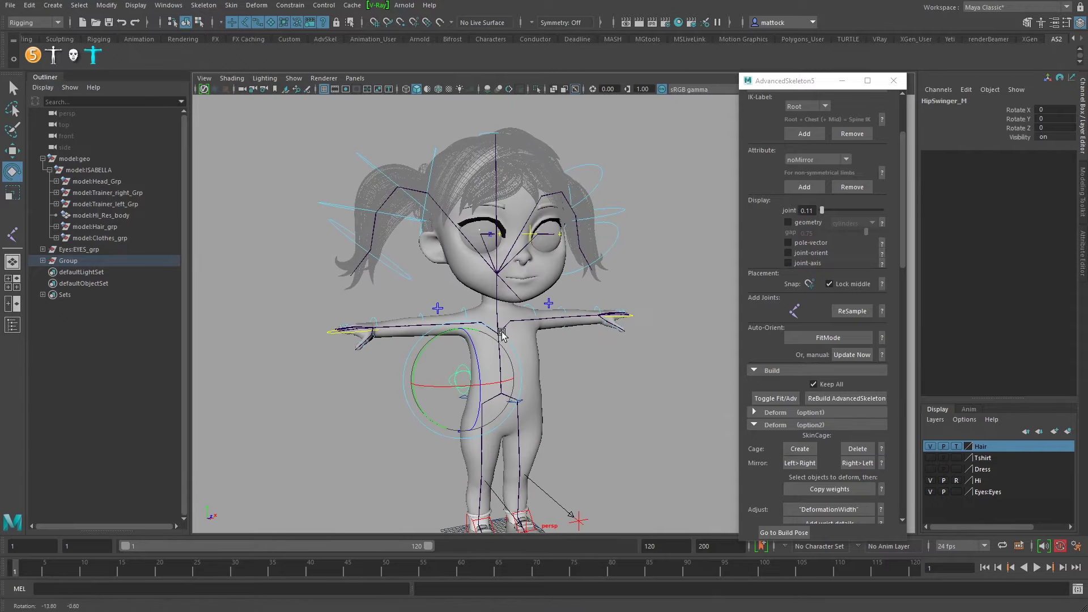
left_click_drag(490, 132, 487, 139, "alt")
left_click(490, 134)
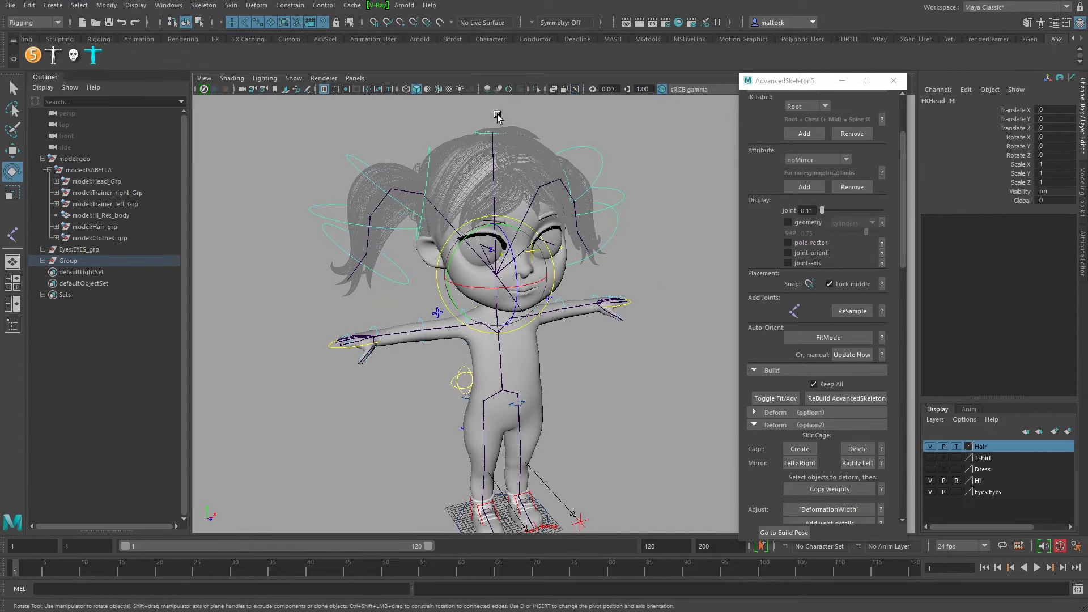
left_click_drag(488, 246, 495, 267, "alt")
key("ctrl+z")
left_click(671, 281)
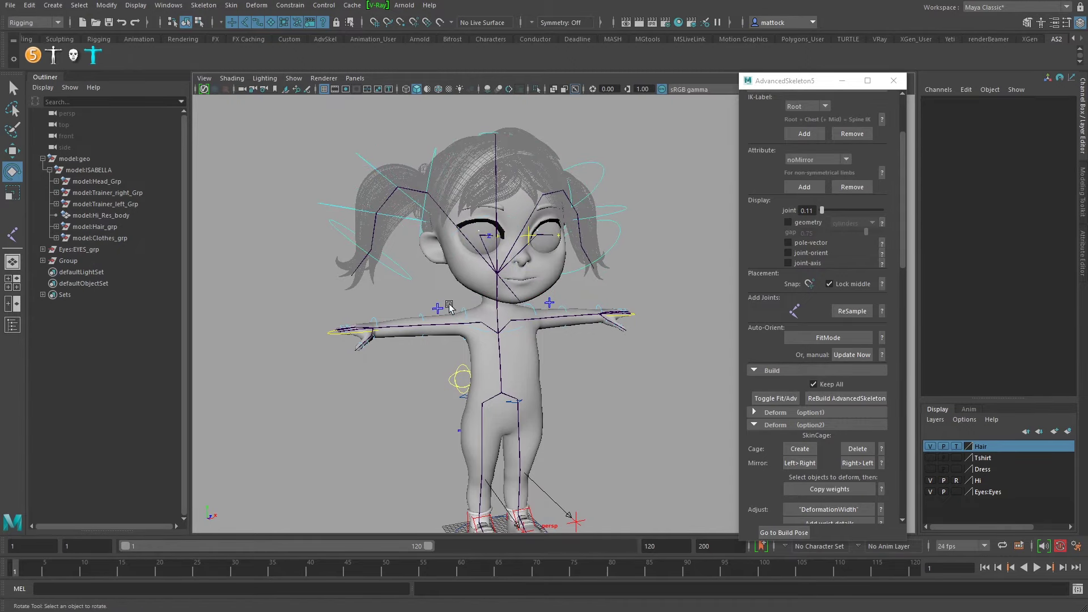
- Test curling the right hand's fingers with the Index through Thumb Curl attributes of Fingers_R, and undo the change
scroll(522, 335, "up", 6)
scroll(522, 335, "up", 4)
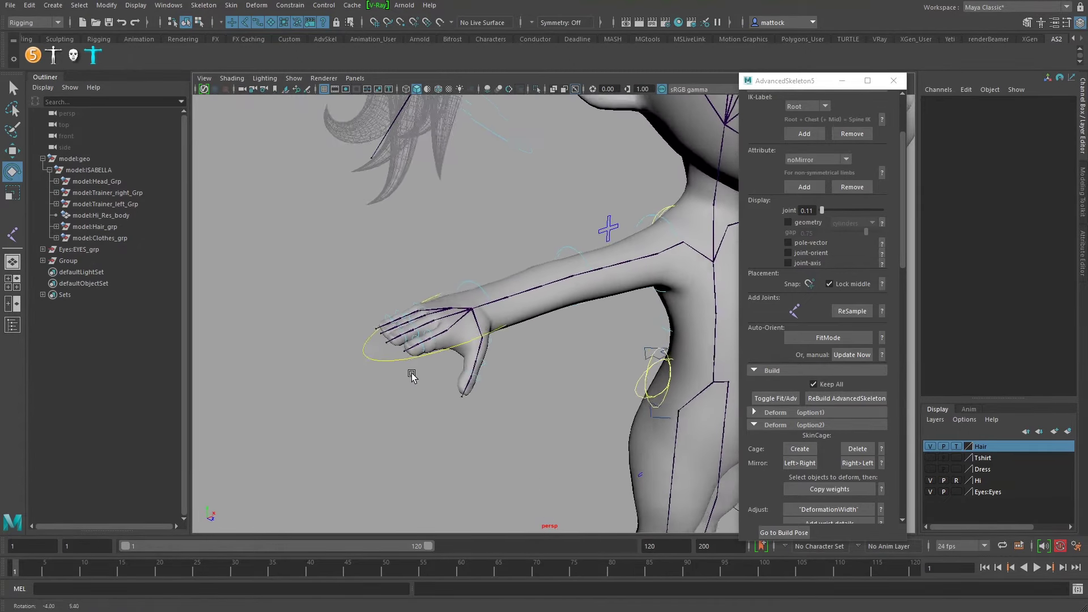
left_click(360, 360)
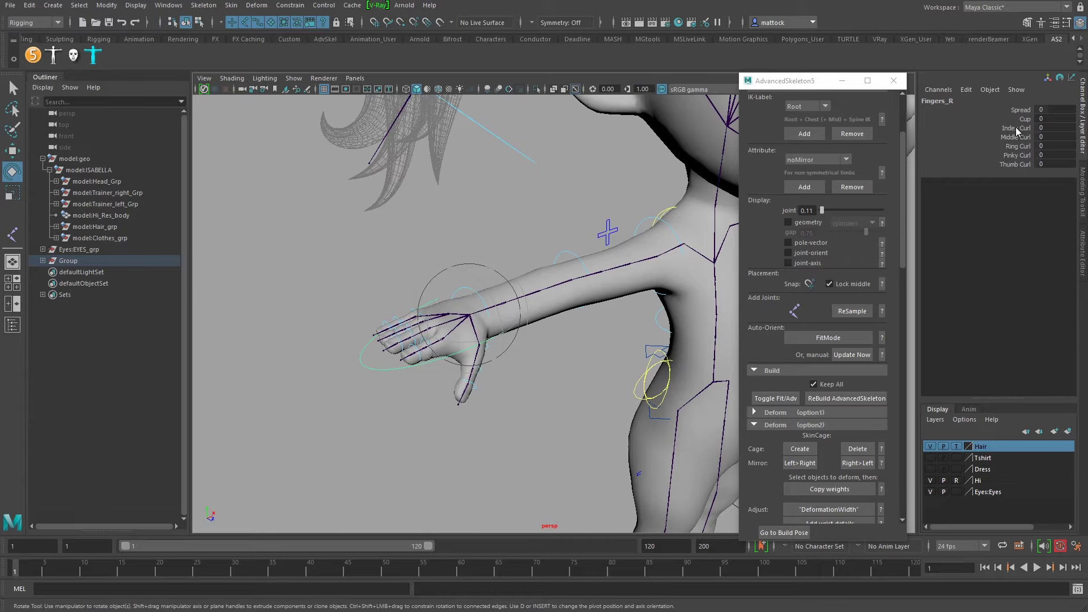
left_click_drag(1015, 127, 1014, 164)
middle_click_drag(358, 431, 366, 408)
key("ctrl+z")
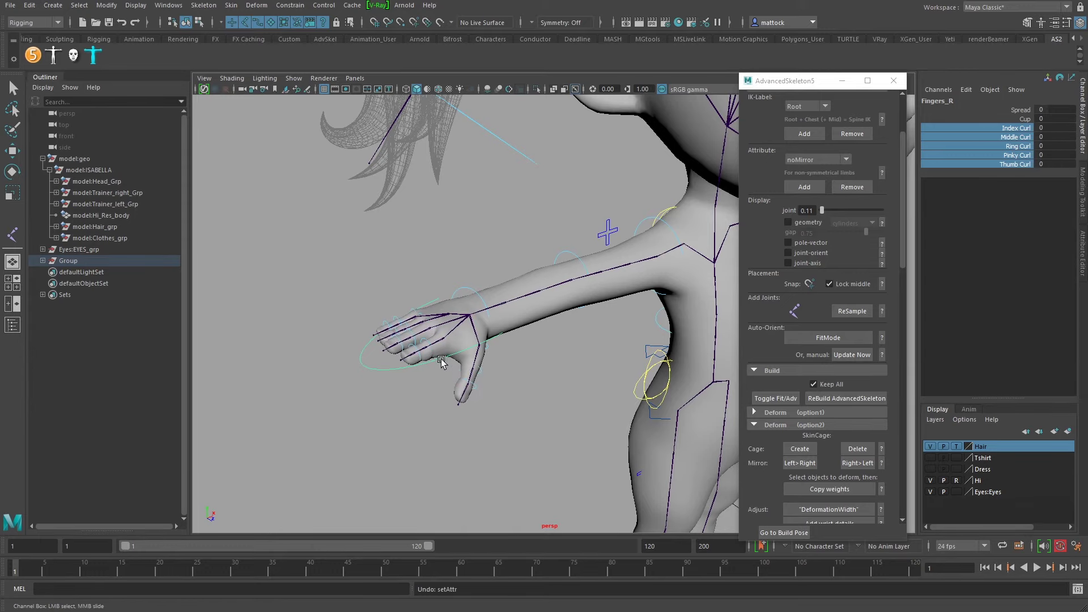
- Test rotating the right wrist with the FKWrist_R control, and undo the rotation
left_click_drag(530, 357, 534, 350, "alt")
middle_click_drag(534, 350, 478, 367, "alt")
left_click(376, 322)
key("e")
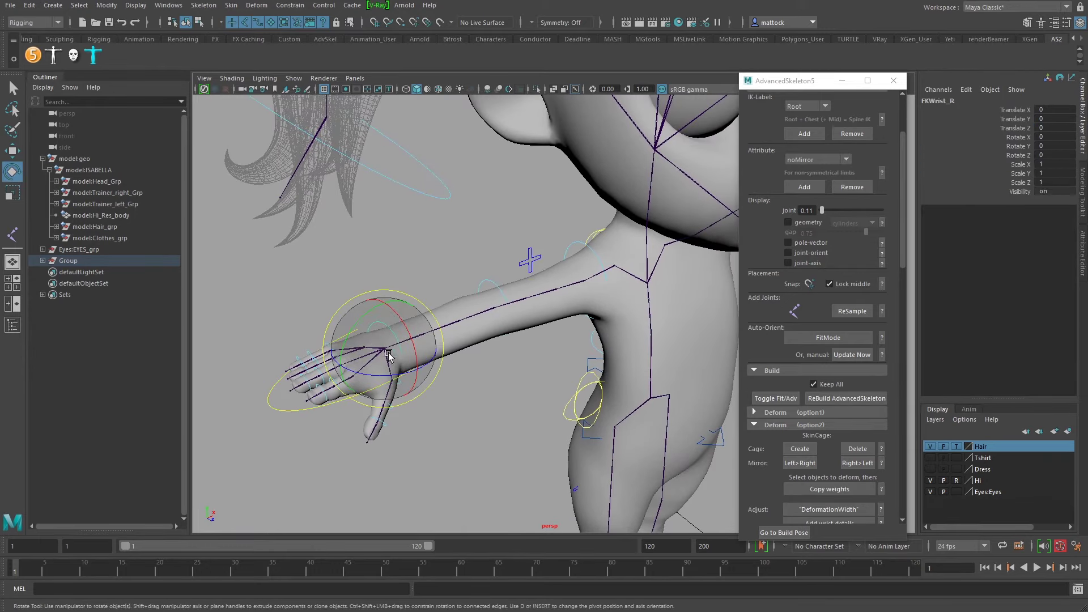
left_click_drag(386, 351, 347, 359)
key("ctrl+z")
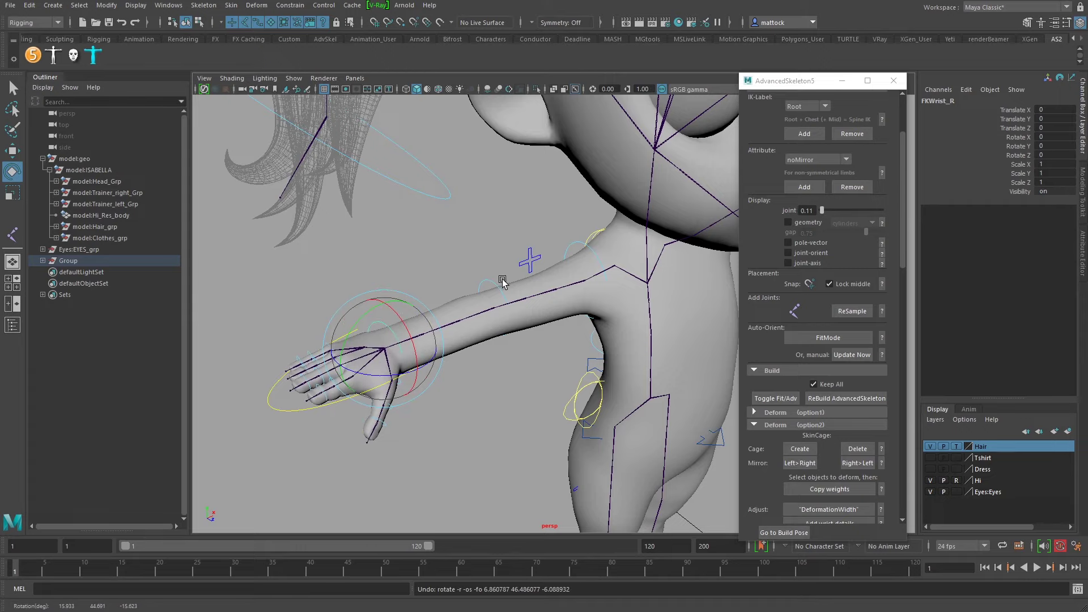
- Test bending the torso by rotating the FKSpine1_M control, and undo the rotation
right_click_drag(500, 277, 432, 300, "alt")
left_click_drag(432, 299, 520, 320, "alt")
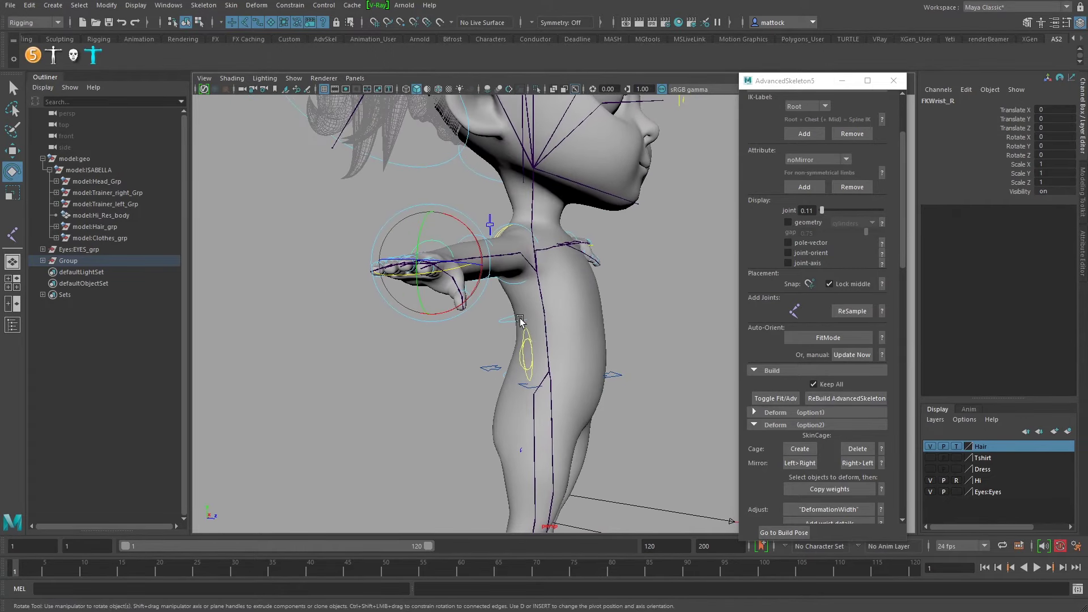
left_click(504, 325)
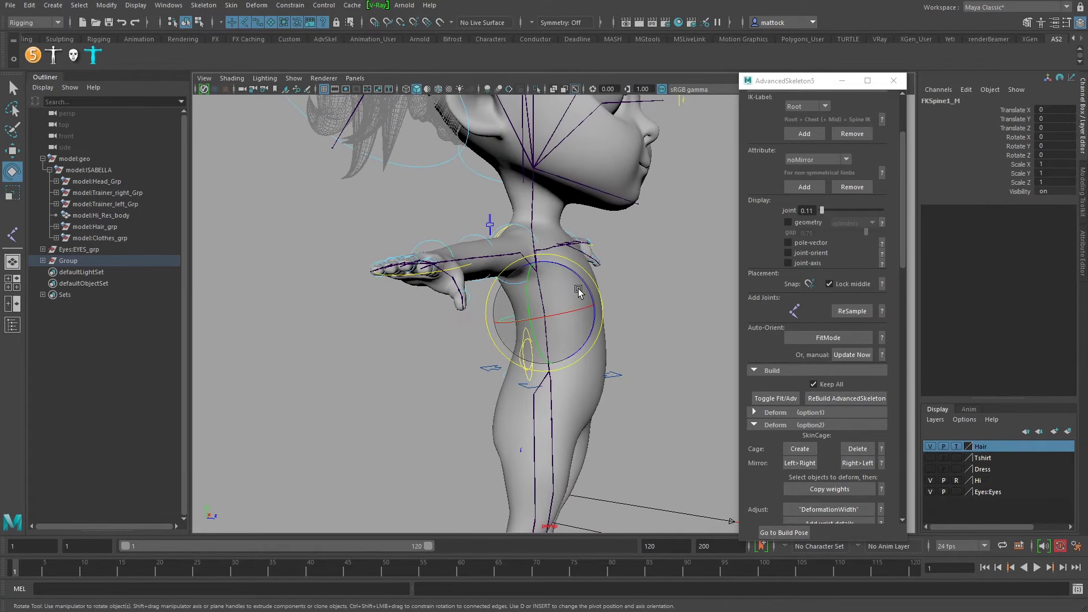
left_click_drag(604, 301, 518, 267)
key("ctrl+z")
key("ctrl+z")
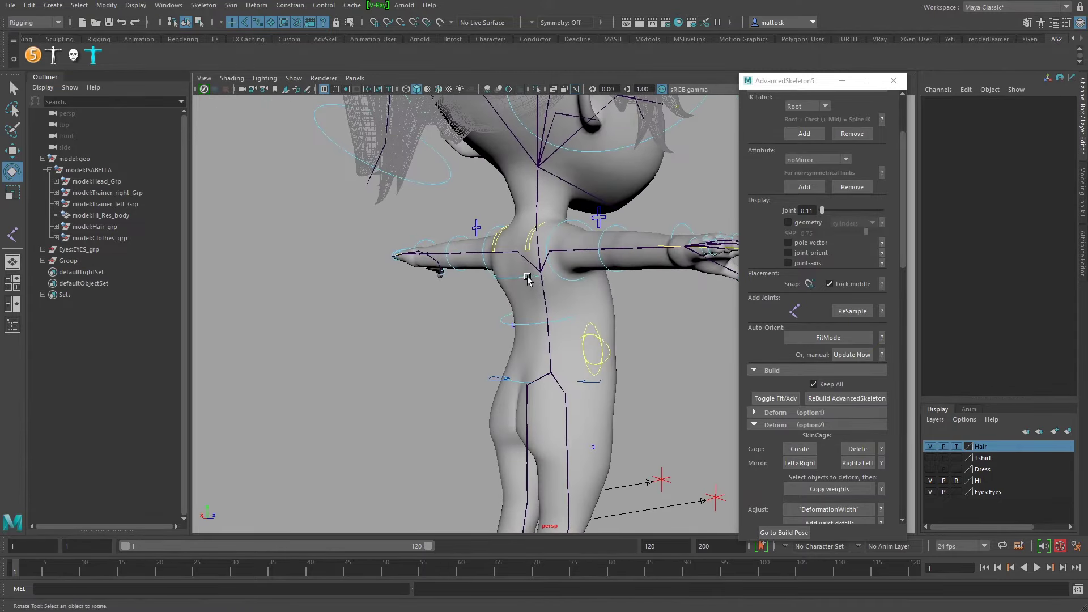
- Test rotating the upper body with the FKChest_M control, and undo the rotation
left_click(541, 310)
left_click_drag(540, 311, 471, 309, "alt")
left_click_drag(572, 249, 539, 287)
key("ctrl+z")
left_click_drag(369, 364, 474, 357, "alt")
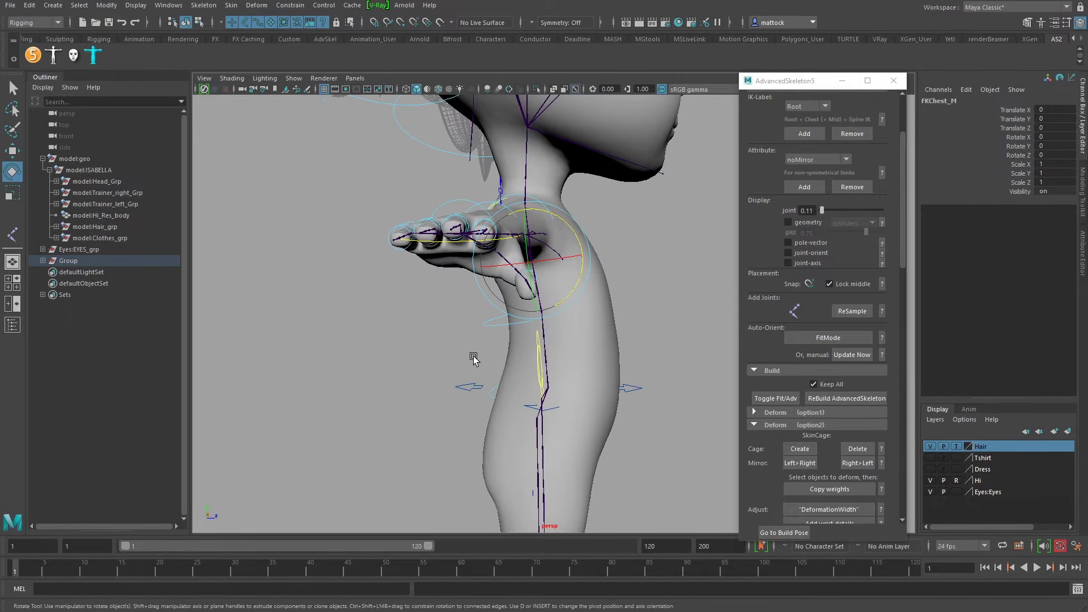
- Add FKSpine1_M to the selected chest control, test rotating both together, and undo the rotations
left_click_drag(470, 320, 617, 294, "shift")
key("ctrl+z")
right_click_drag(618, 294, 486, 304, "alt")
left_click_drag(544, 306, 481, 311, "alt")
mouse_move(515, 277)
left_mouse_down()
mouse_move(499, 284)
mouse_move(538, 284)
mouse_move(505, 286)
mouse_move(517, 288)
left_mouse_up()
key("ctrl+z")
right_click_drag(670, 306, 457, 359, "alt")
left_click_drag(456, 359, 586, 329, "alt")
scroll(503, 347, "up", 5)
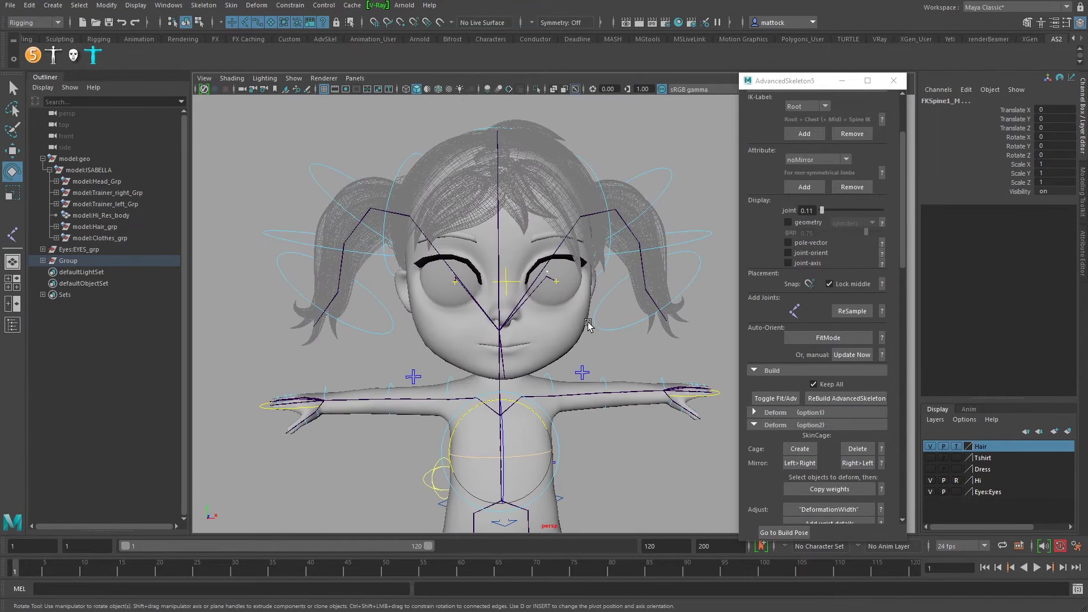